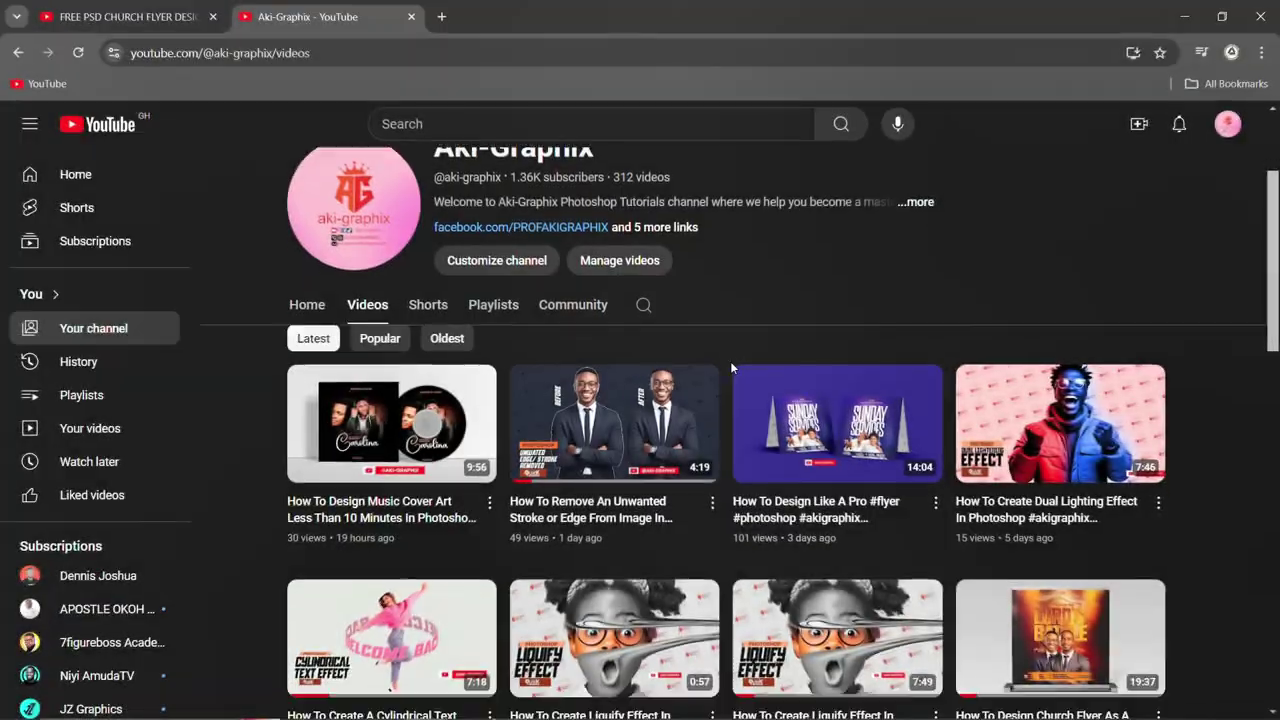
Browse the YouTube channel page, then bring up the HIGHER HIGHT 2025.psd flyer in Photoshop
scroll(730, 433, "down", 2)
scroll(730, 433, "up", 2)
scroll(730, 437, "down", 2)
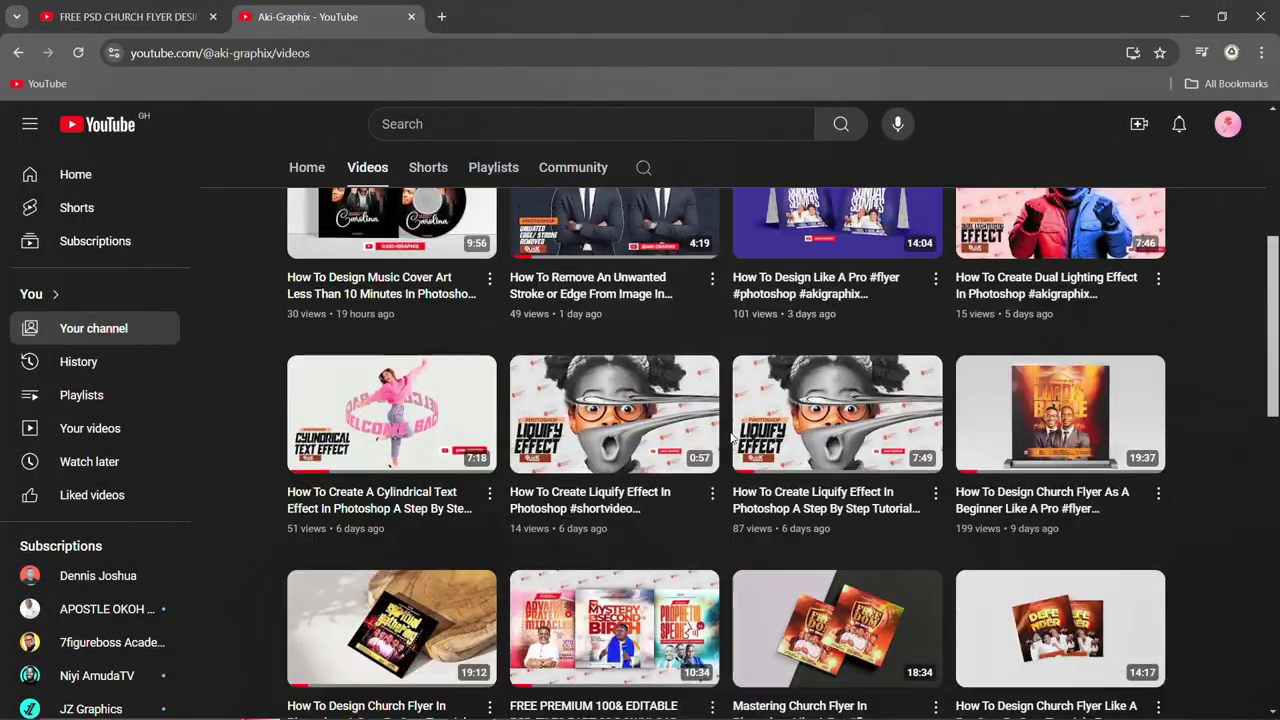
scroll(730, 437, "down", 2)
scroll(730, 437, "down", 2)
scroll(730, 437, "up", 1)
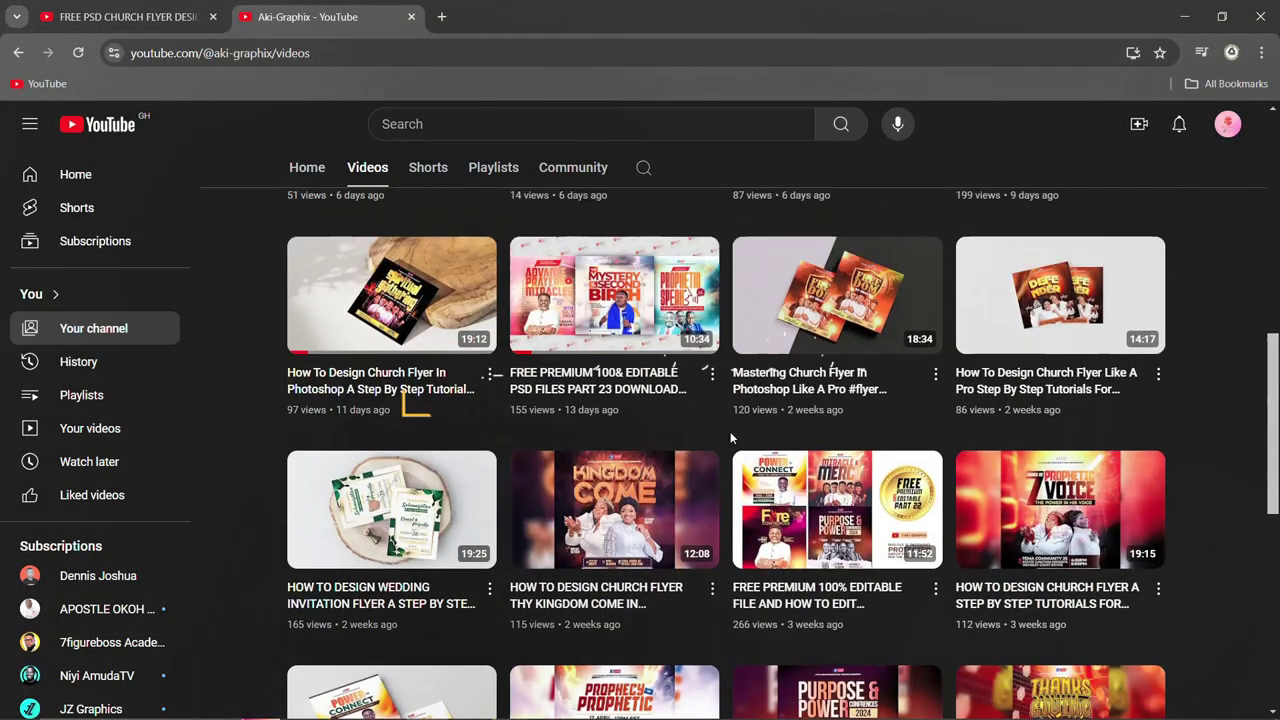
scroll(730, 435, "down", 3)
scroll(730, 429, "up", 2)
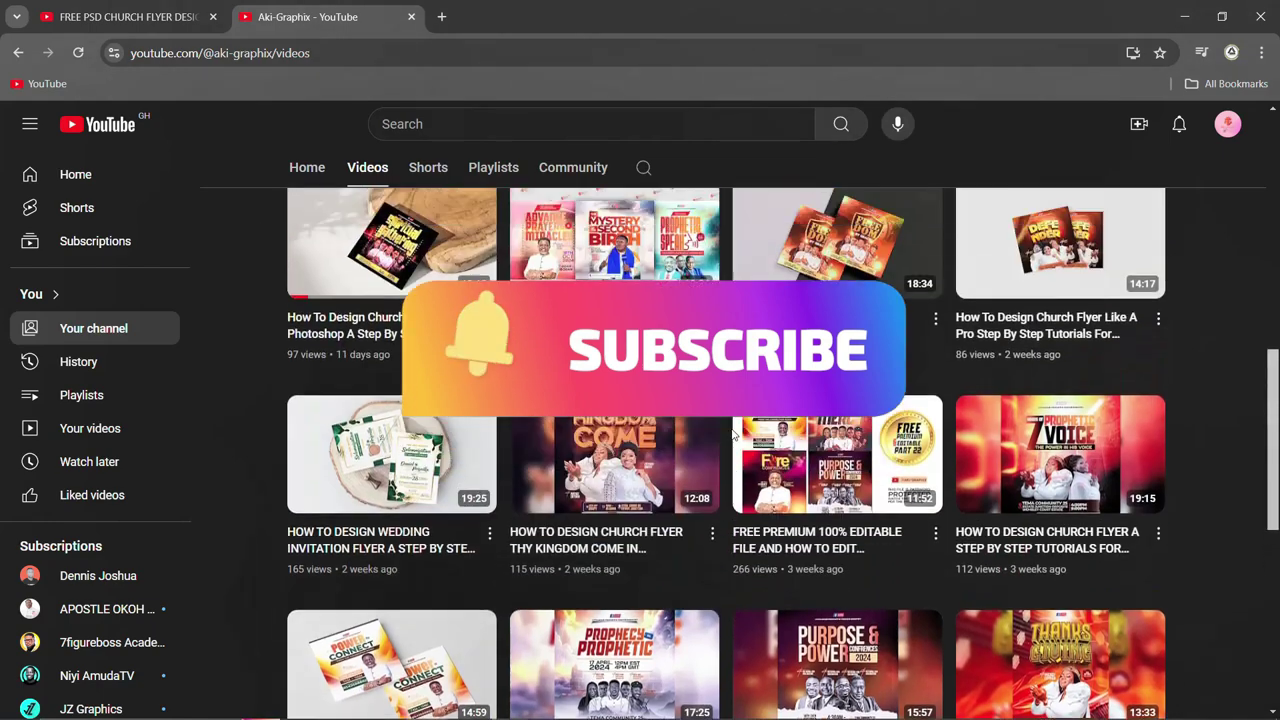
scroll(730, 429, "up", 2)
scroll(730, 429, "up", 2)
scroll(732, 425, "up", 3)
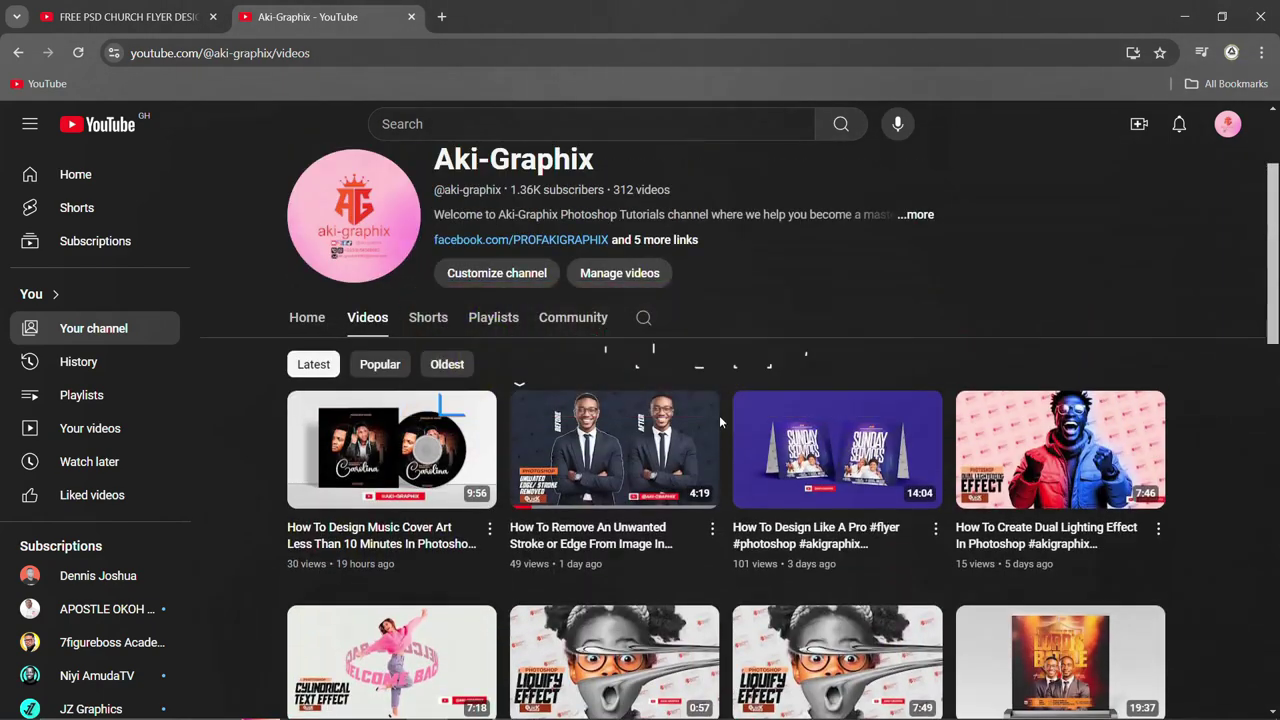
scroll(432, 328, "up", 2)
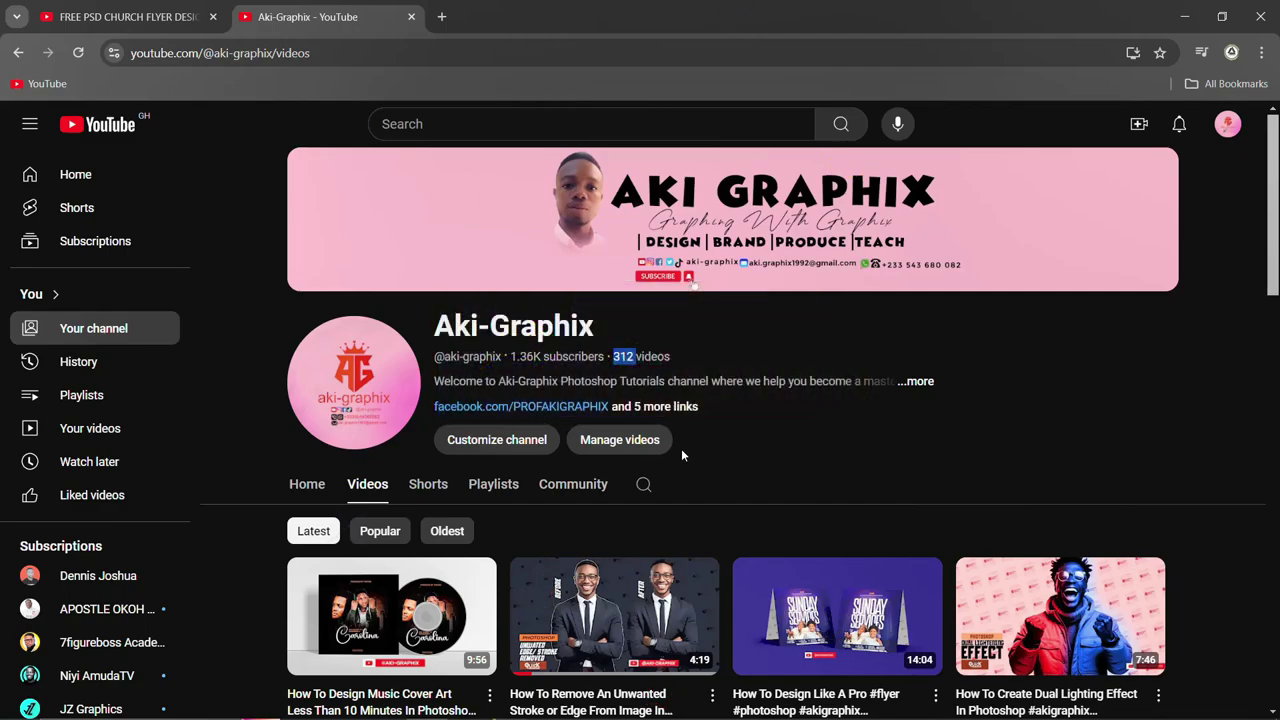
scroll(687, 474, "down", 3)
scroll(687, 480, "down", 1)
scroll(687, 480, "down", 2)
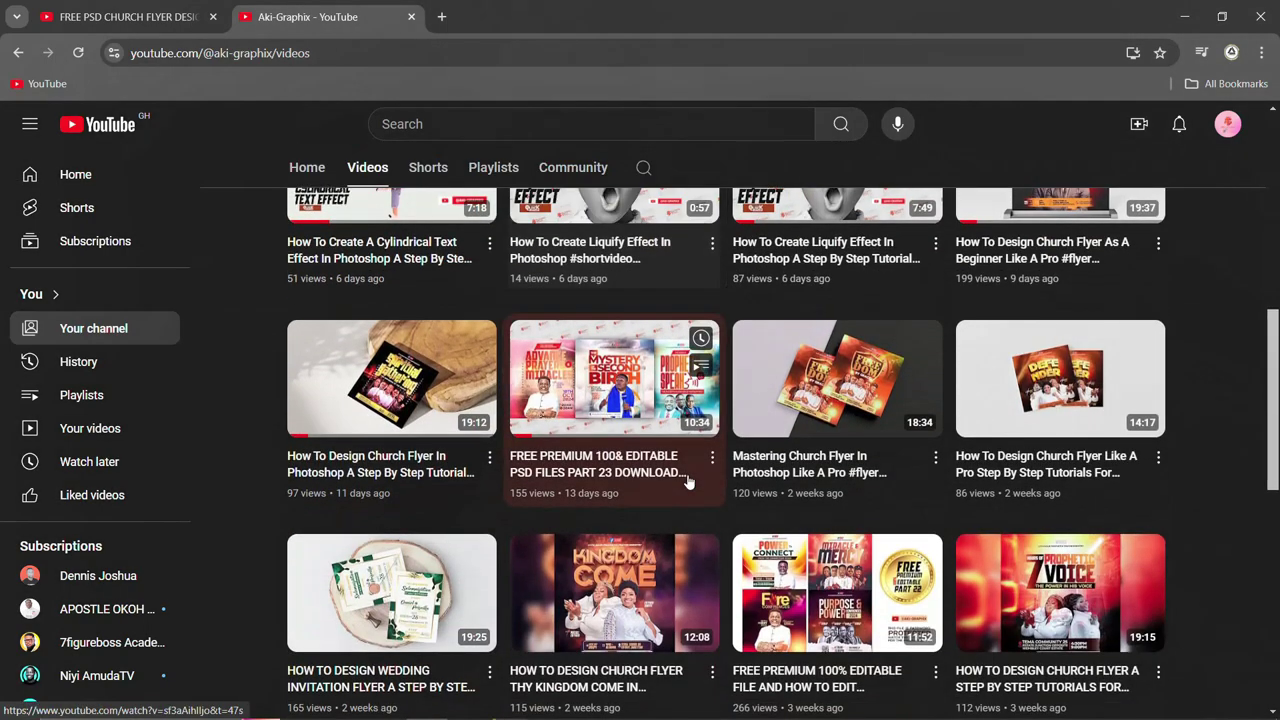
scroll(687, 480, "down", 2)
scroll(687, 480, "down", 3)
scroll(687, 480, "up", 1)
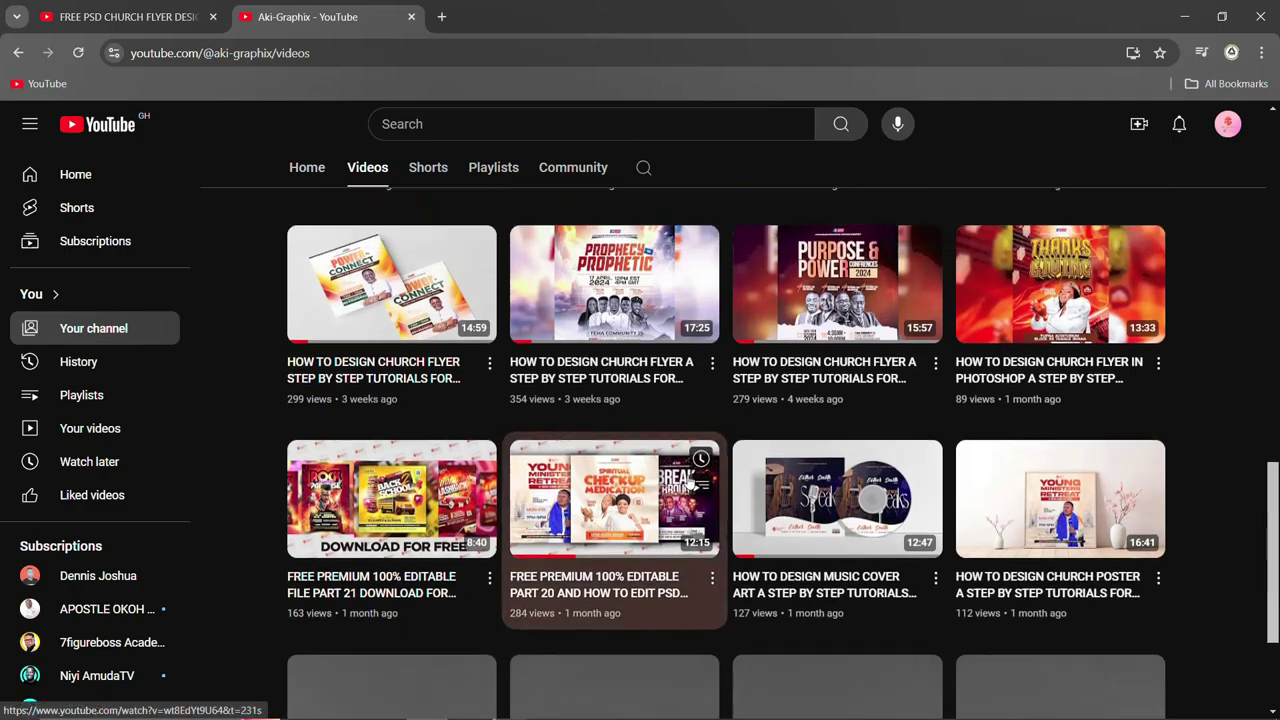
scroll(687, 480, "up", 1)
scroll(687, 480, "up", 2)
scroll(687, 482, "up", 2)
scroll(687, 482, "up", 2)
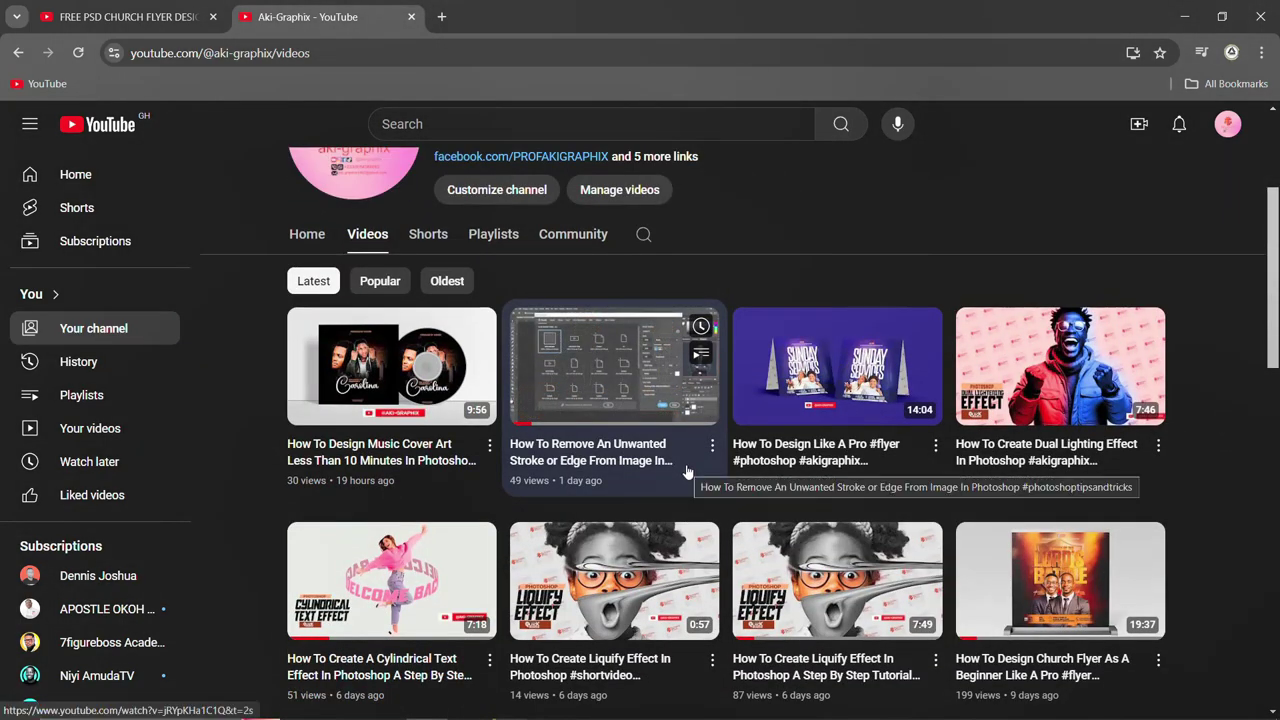
scroll(685, 468, "down", 2)
scroll(690, 465, "down", 4)
scroll(695, 462, "down", 1)
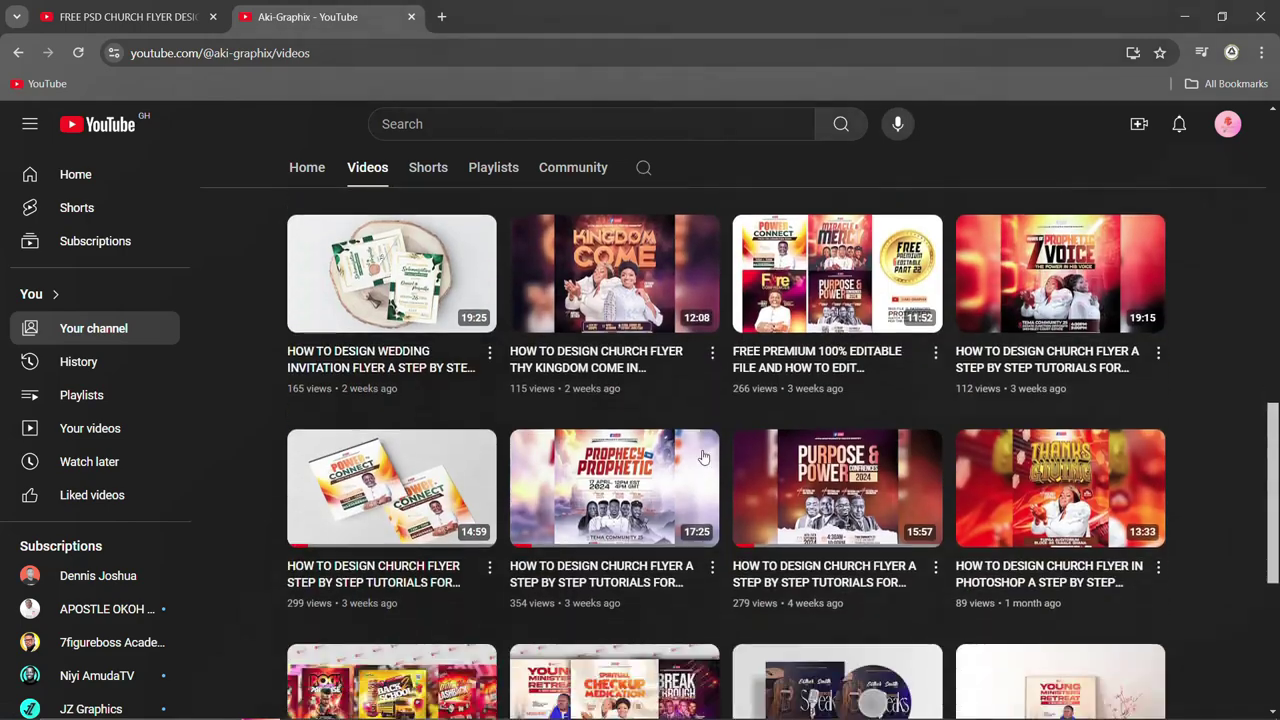
scroll(700, 458, "down", 2)
scroll(703, 455, "up", 3)
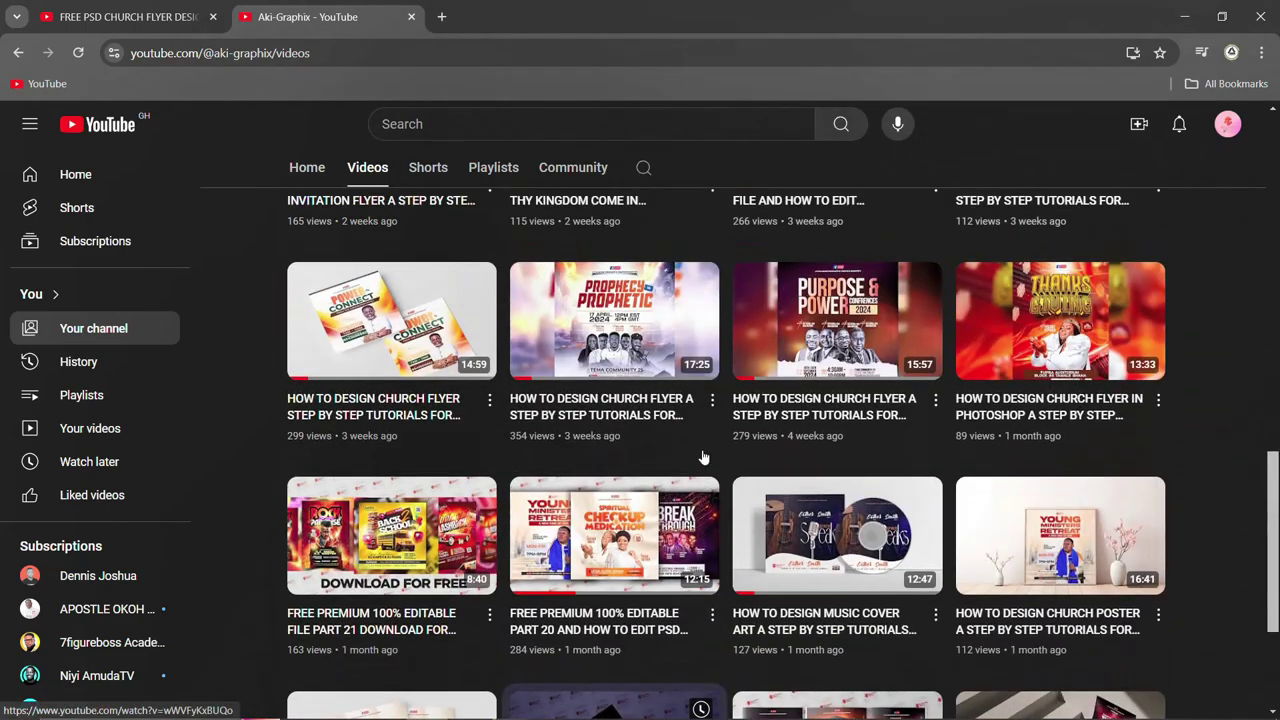
scroll(703, 456, "up", 2)
scroll(703, 457, "up", 4)
scroll(703, 457, "up", 3)
scroll(703, 457, "up", 3)
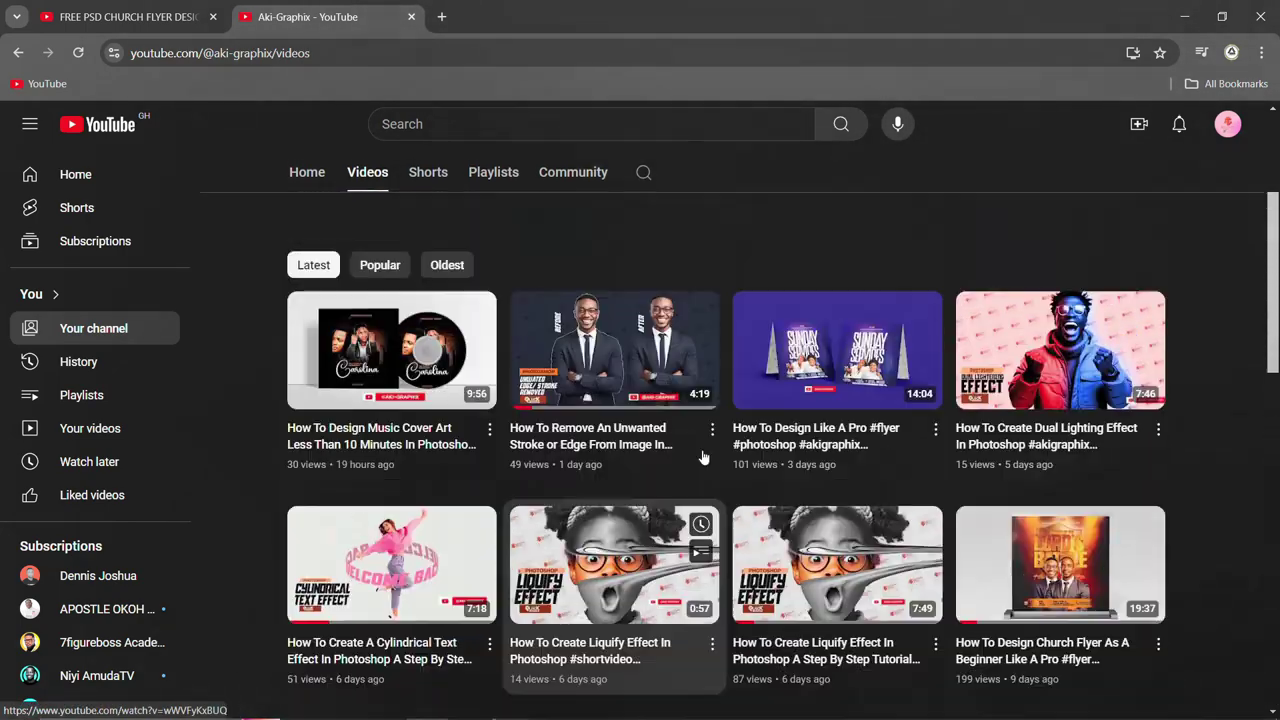
scroll(703, 457, "up", 2)
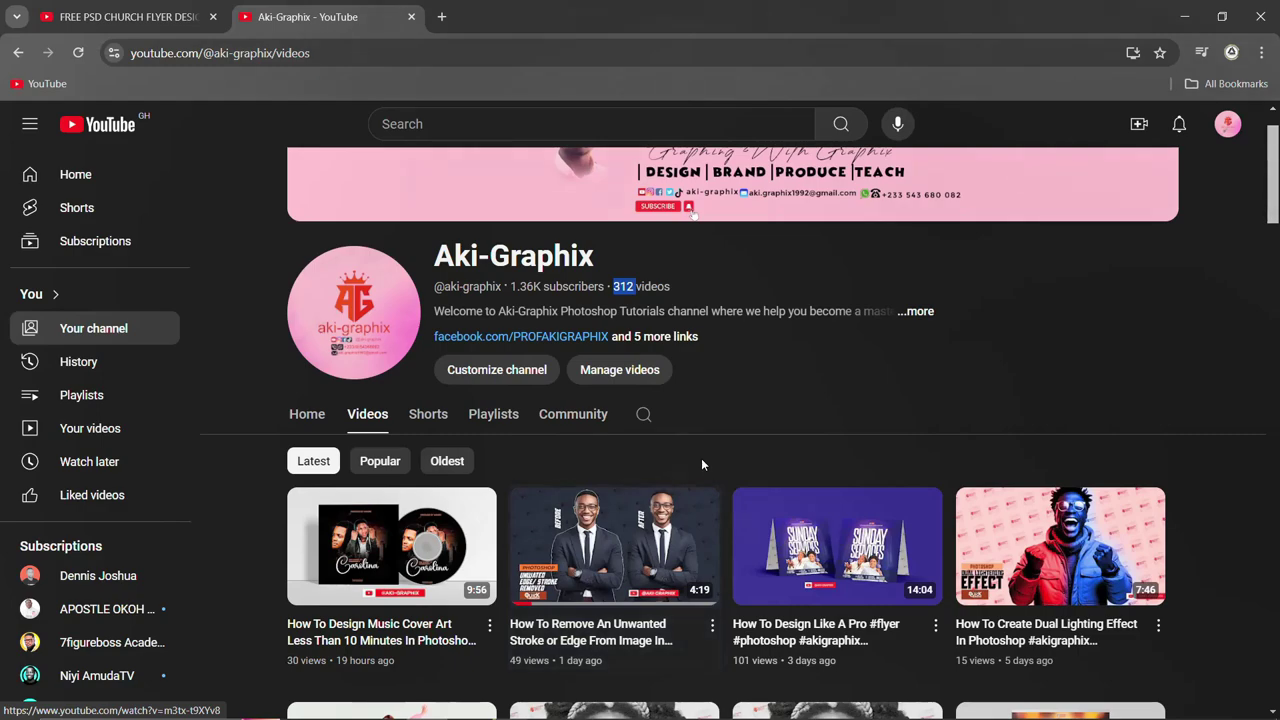
scroll(701, 458, "up", 1)
scroll(698, 466, "down", 3)
scroll(697, 470, "down", 2)
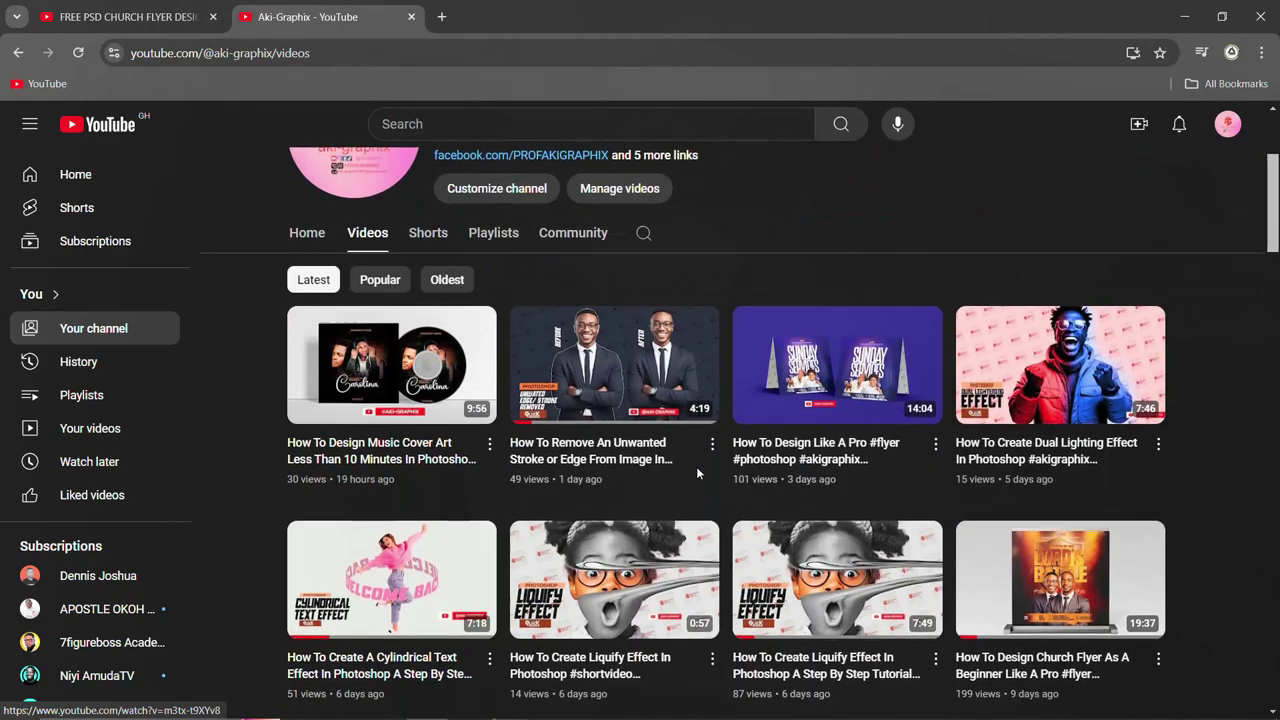
scroll(697, 473, "up", 5)
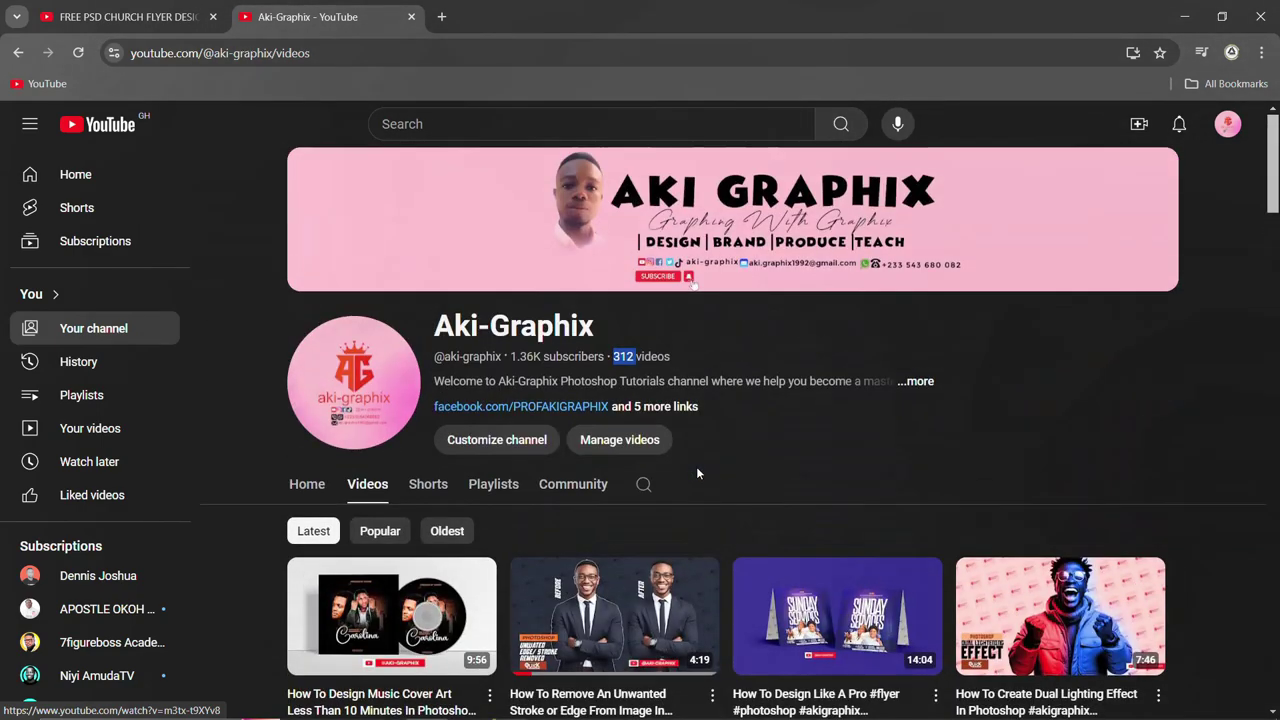
scroll(768, 460, "down", 3)
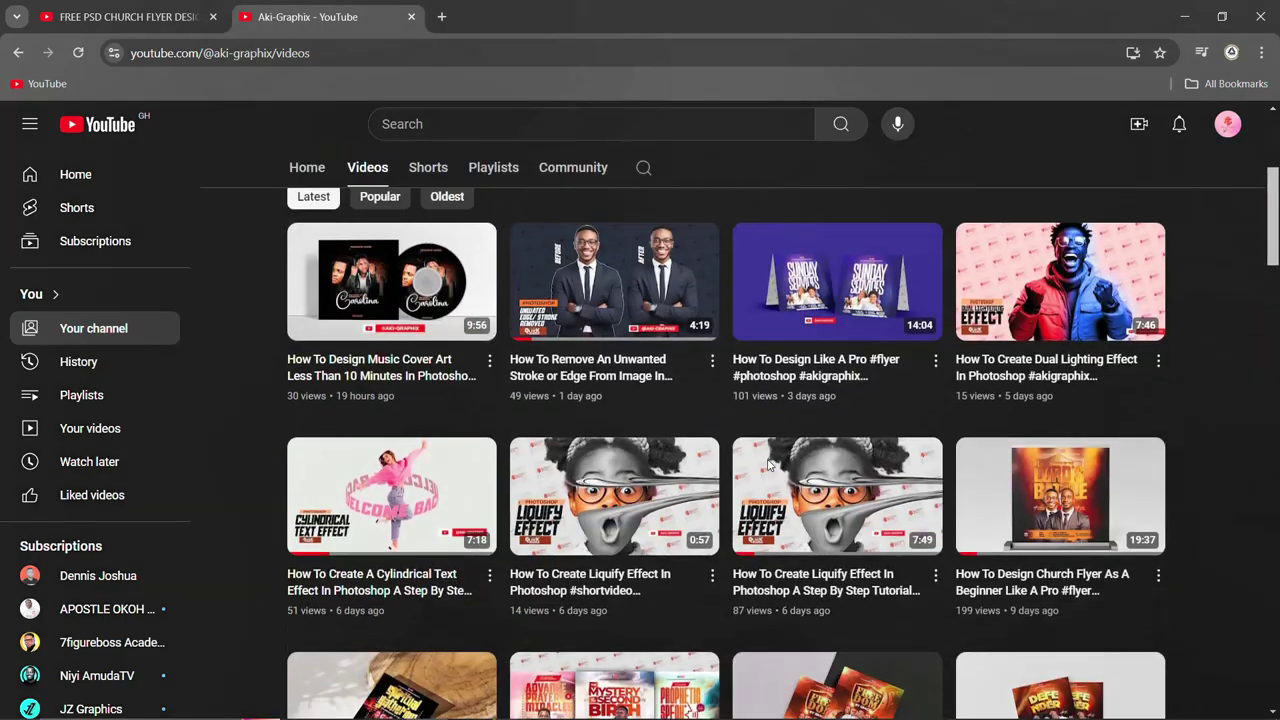
scroll(768, 463, "down", 2)
scroll(768, 463, "up", 2)
scroll(768, 463, "up", 2)
scroll(767, 466, "up", 1)
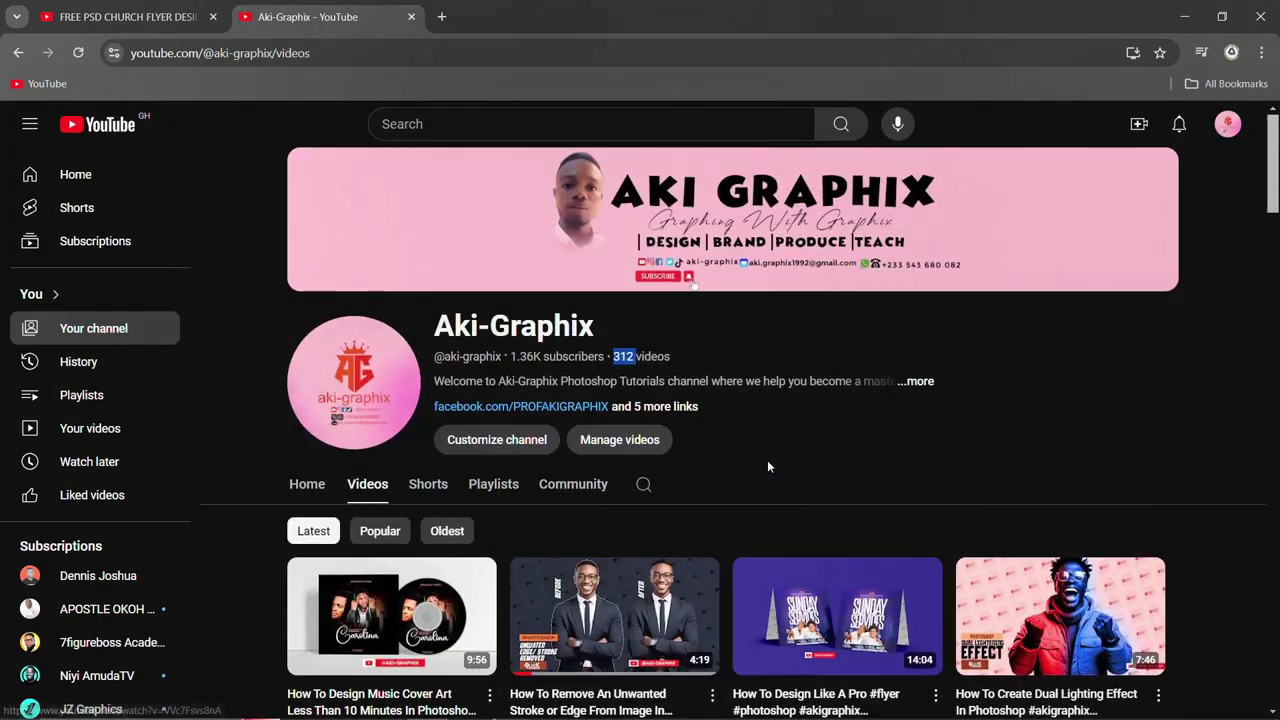
scroll(768, 466, "down", 2)
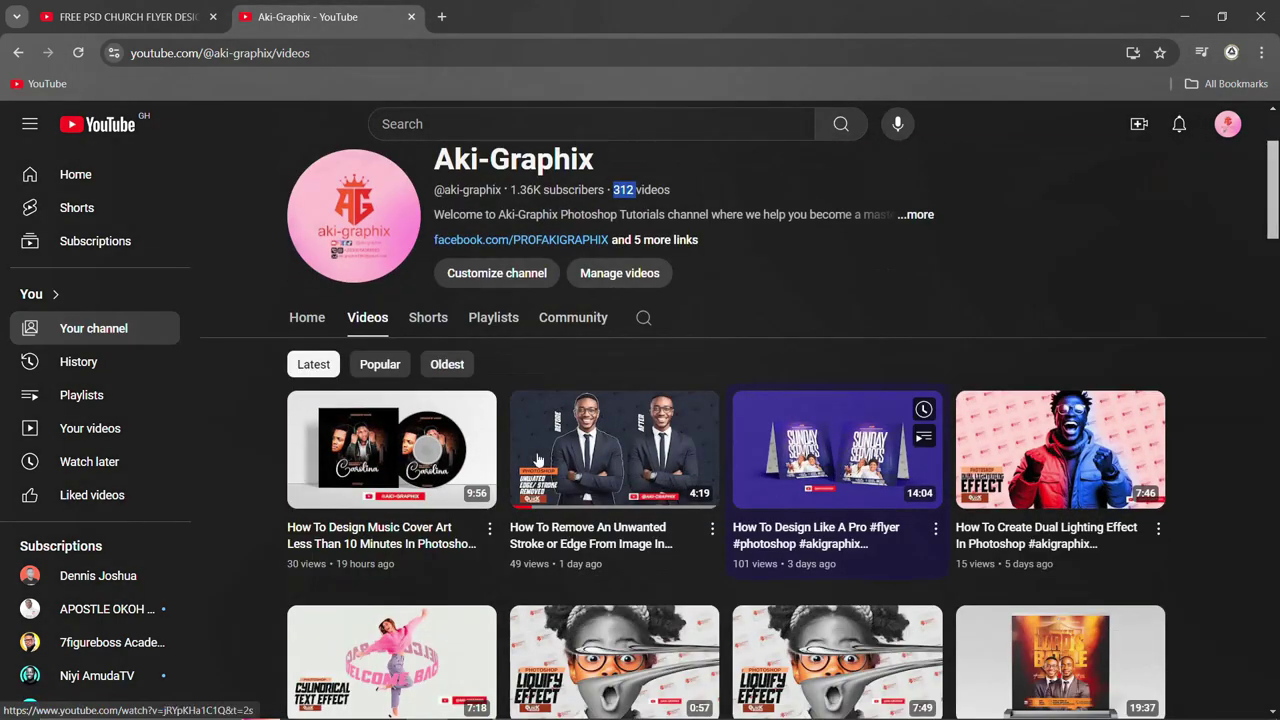
scroll(1080, 430, "down", 3)
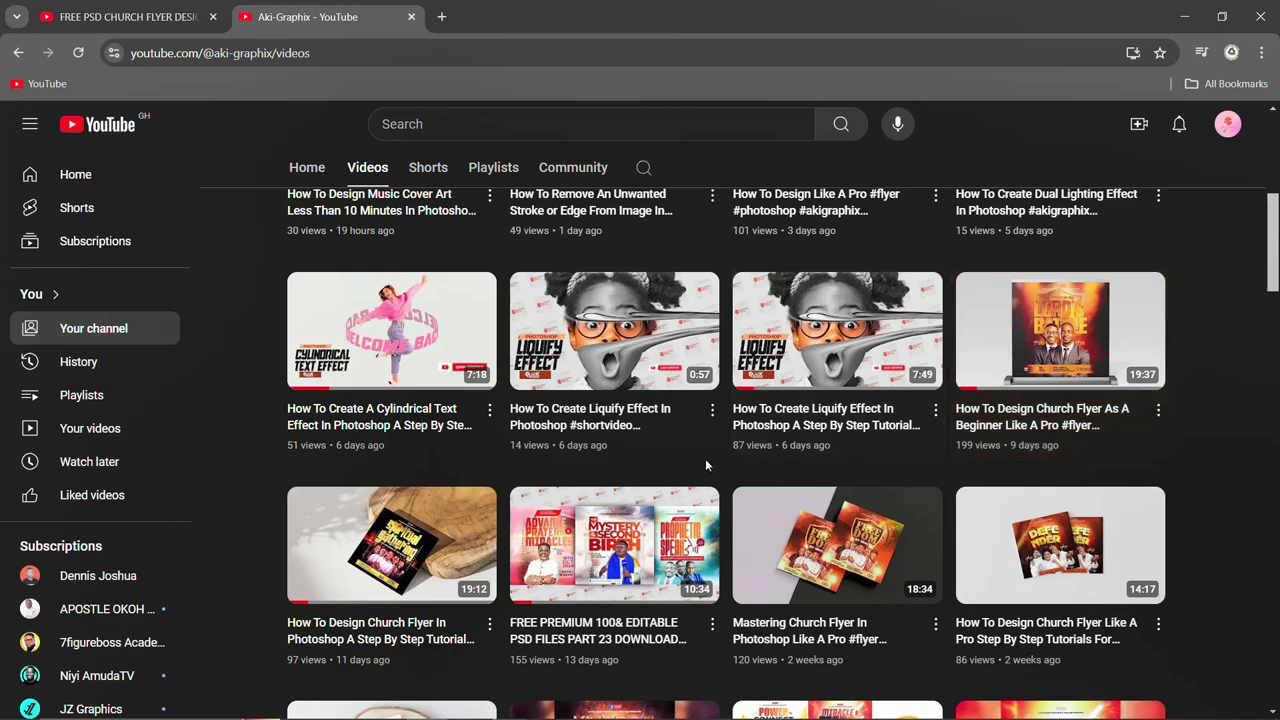
scroll(705, 458, "up", 2)
scroll(705, 458, "up", 2)
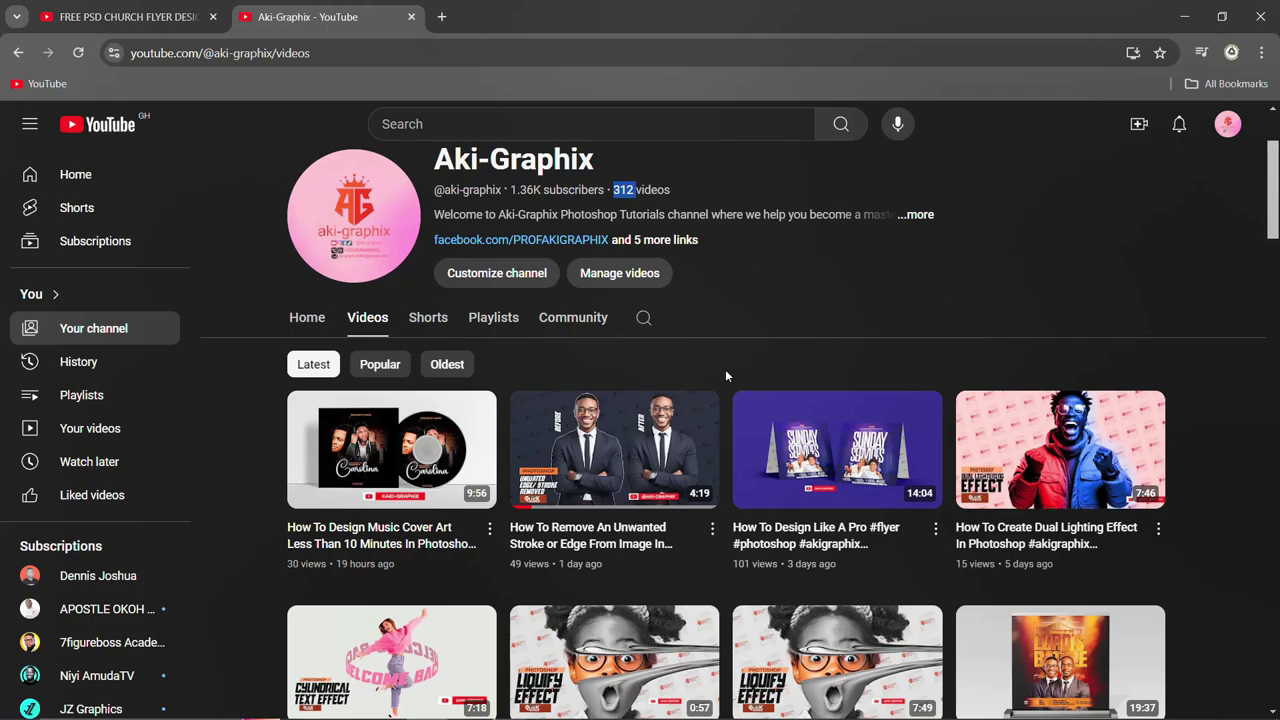
scroll(726, 375, "down", 2)
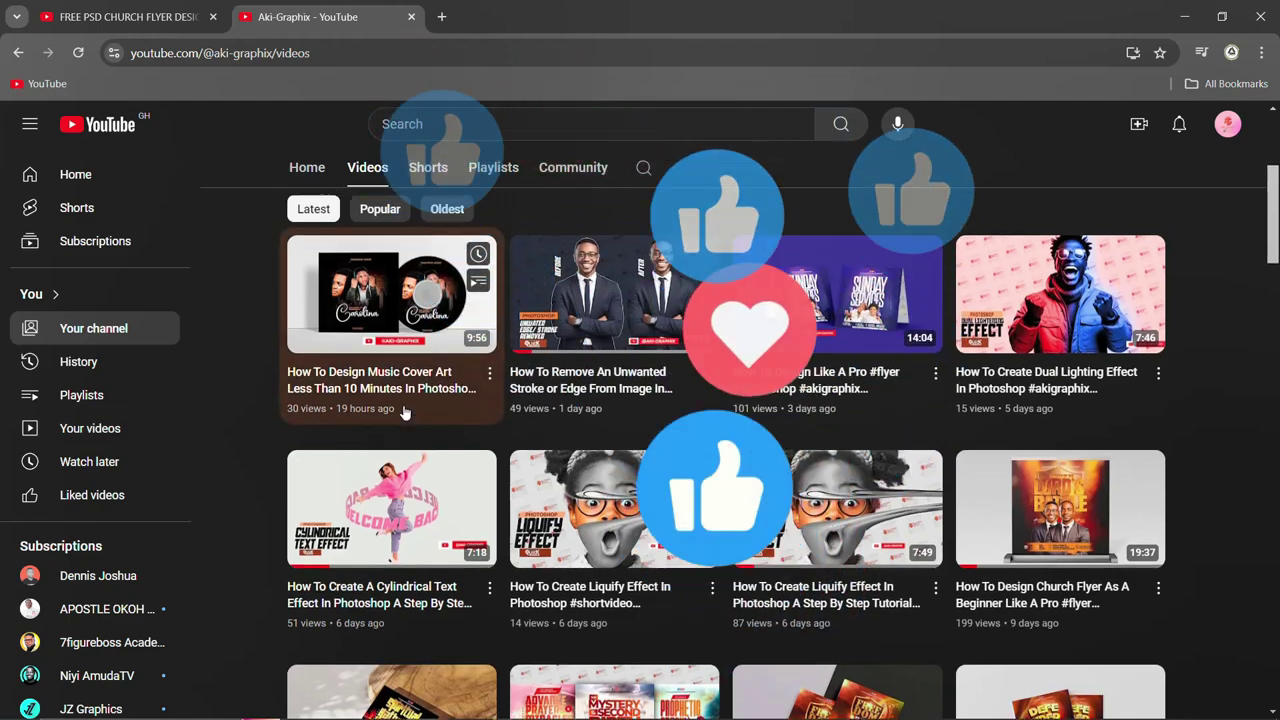
scroll(372, 420, "up", 3)
left_click(384, 704)
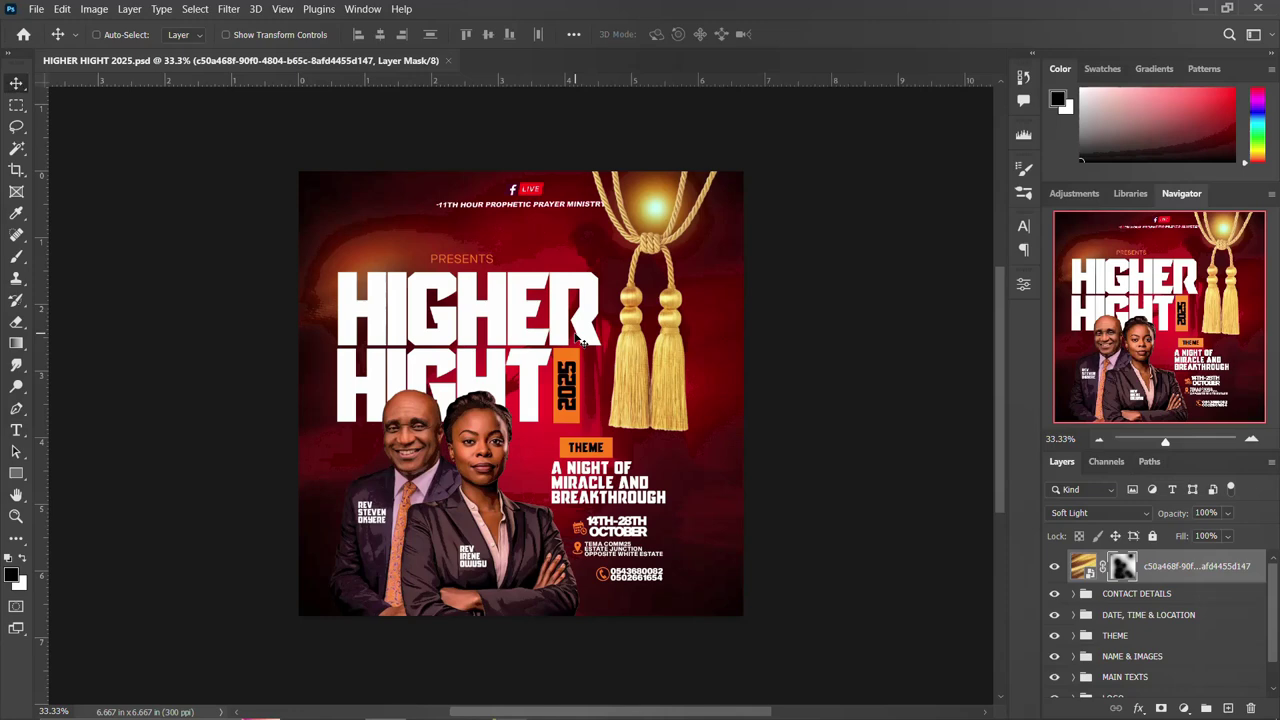
Create a white 2000 × 2000 px, 300 ppi document and unlock its background as Layer 0
key("ctrl+n")
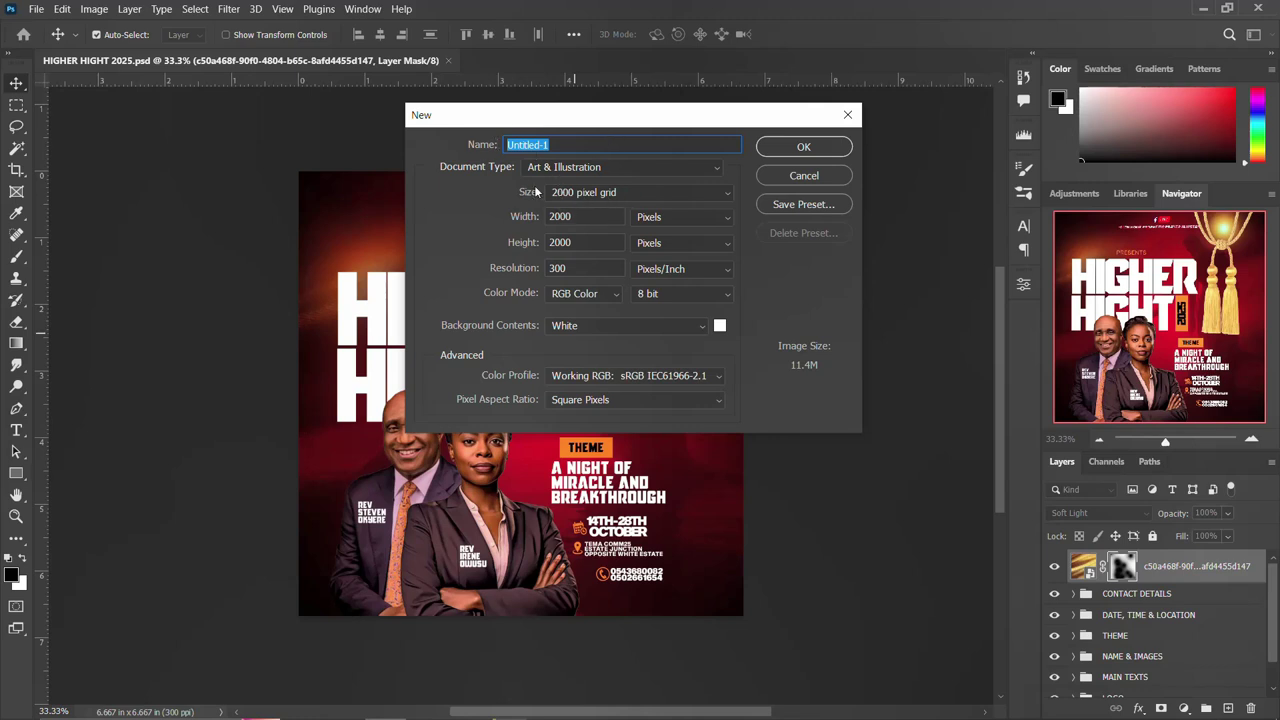
left_click_drag(577, 266, 550, 264)
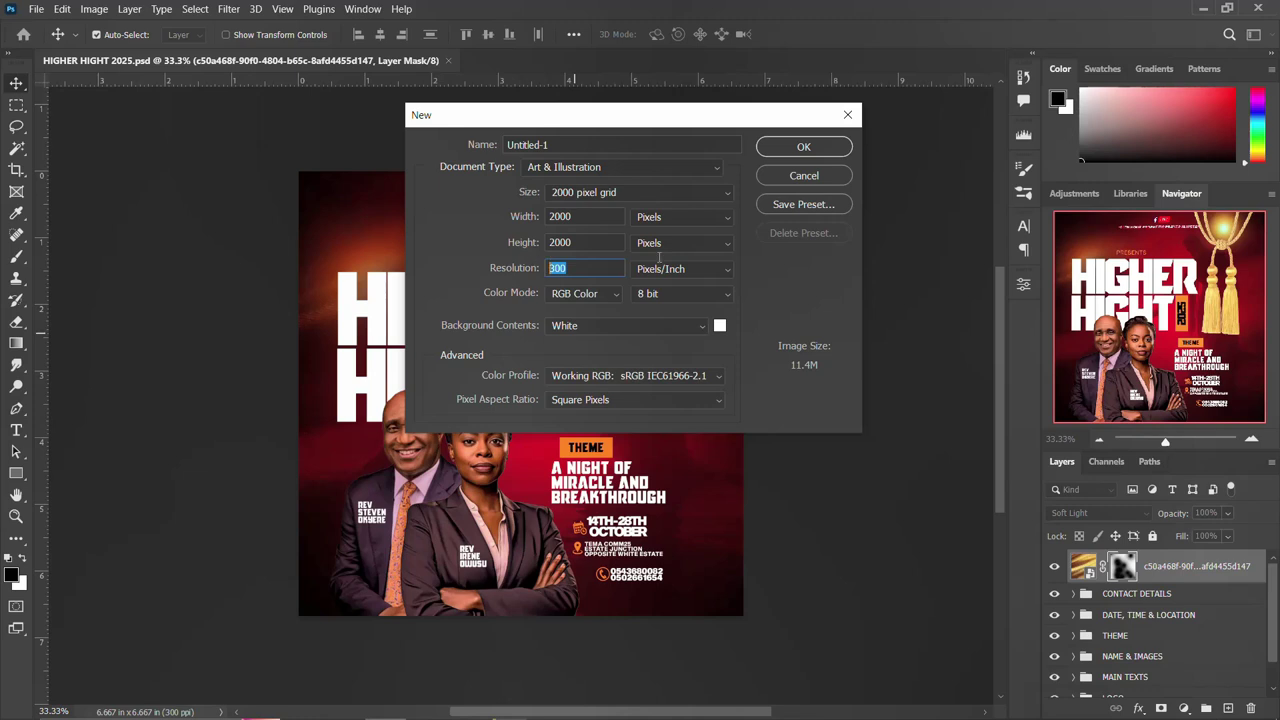
left_click(804, 148)
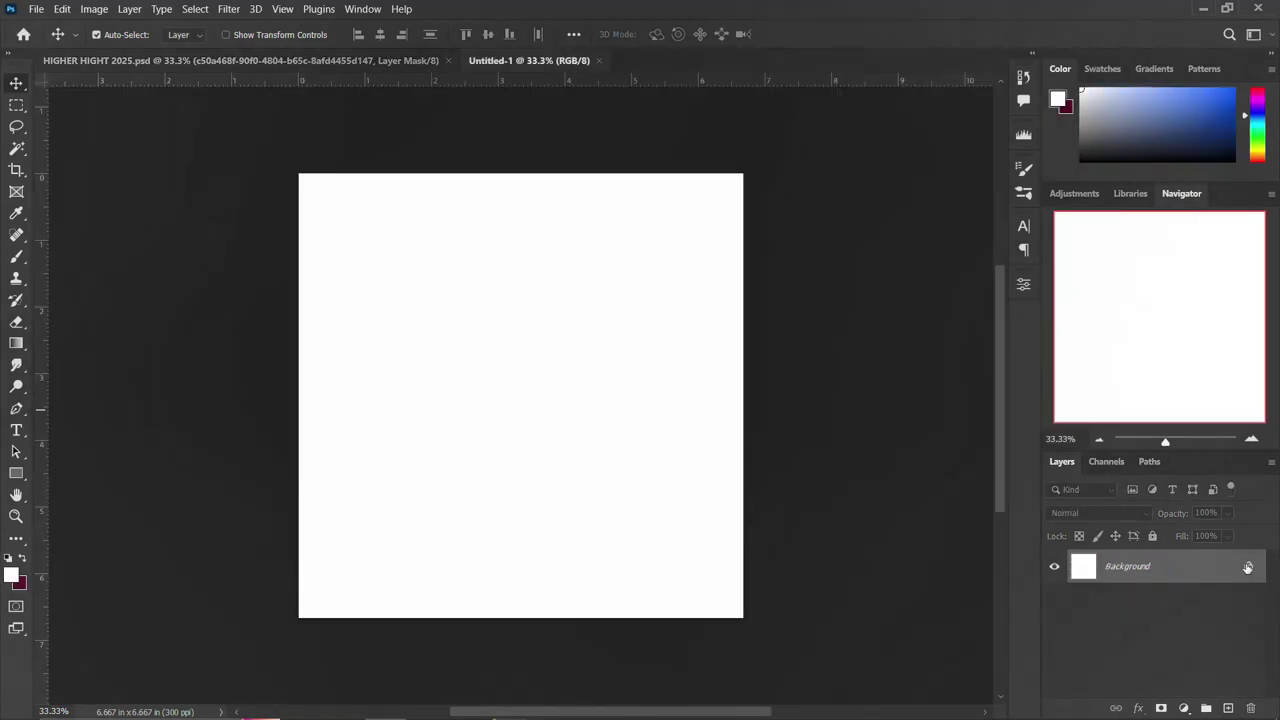
left_click(1248, 566)
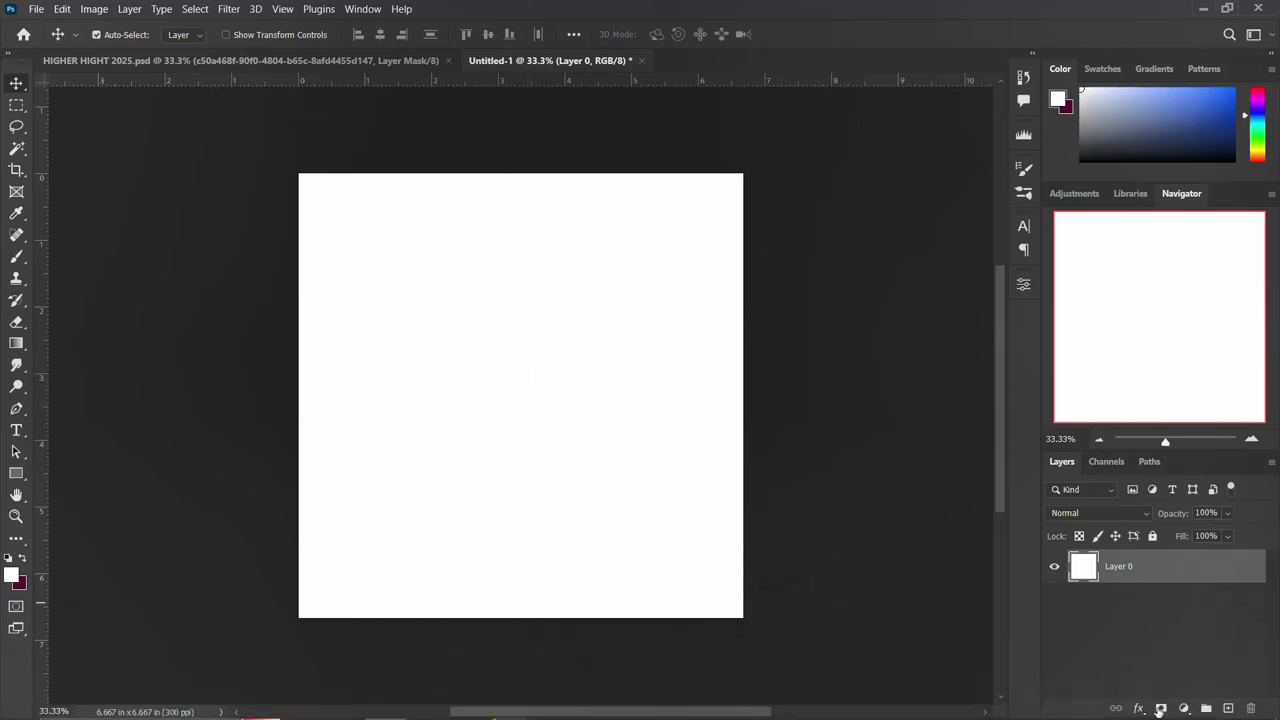
Add a Gradient Fill layer using the dark red gradient preset
left_click(1181, 708)
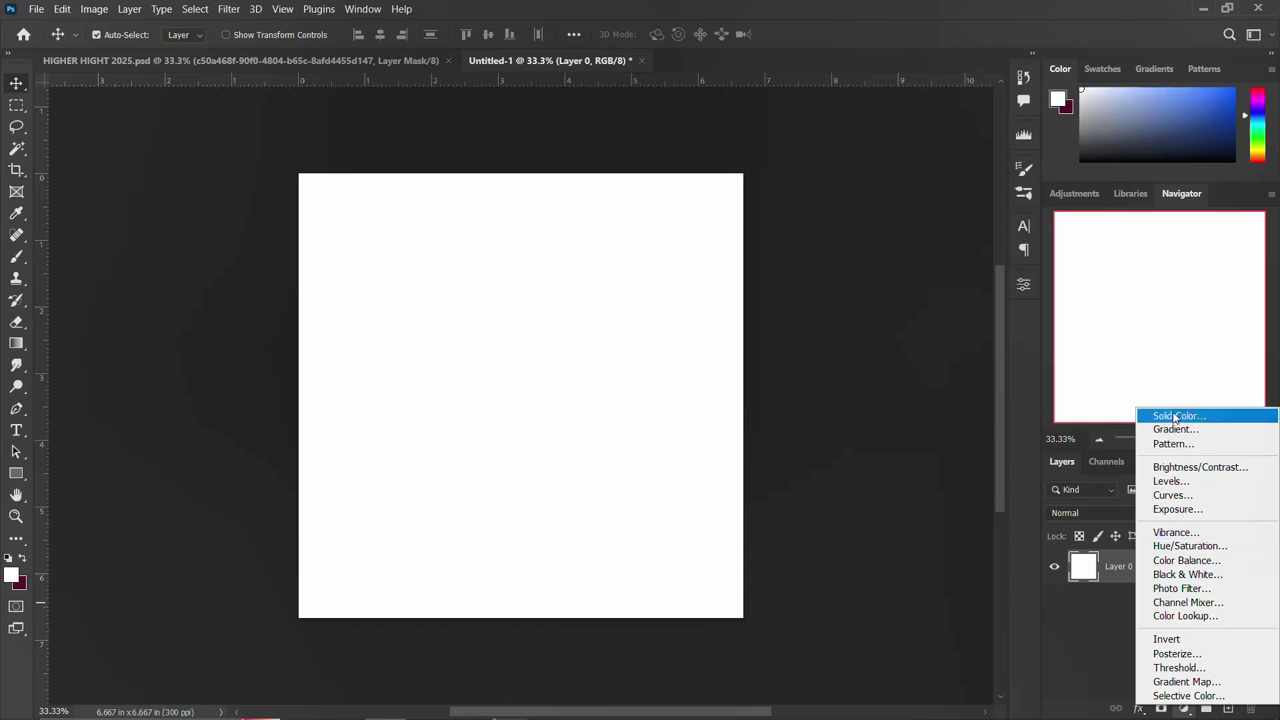
left_click(1175, 429)
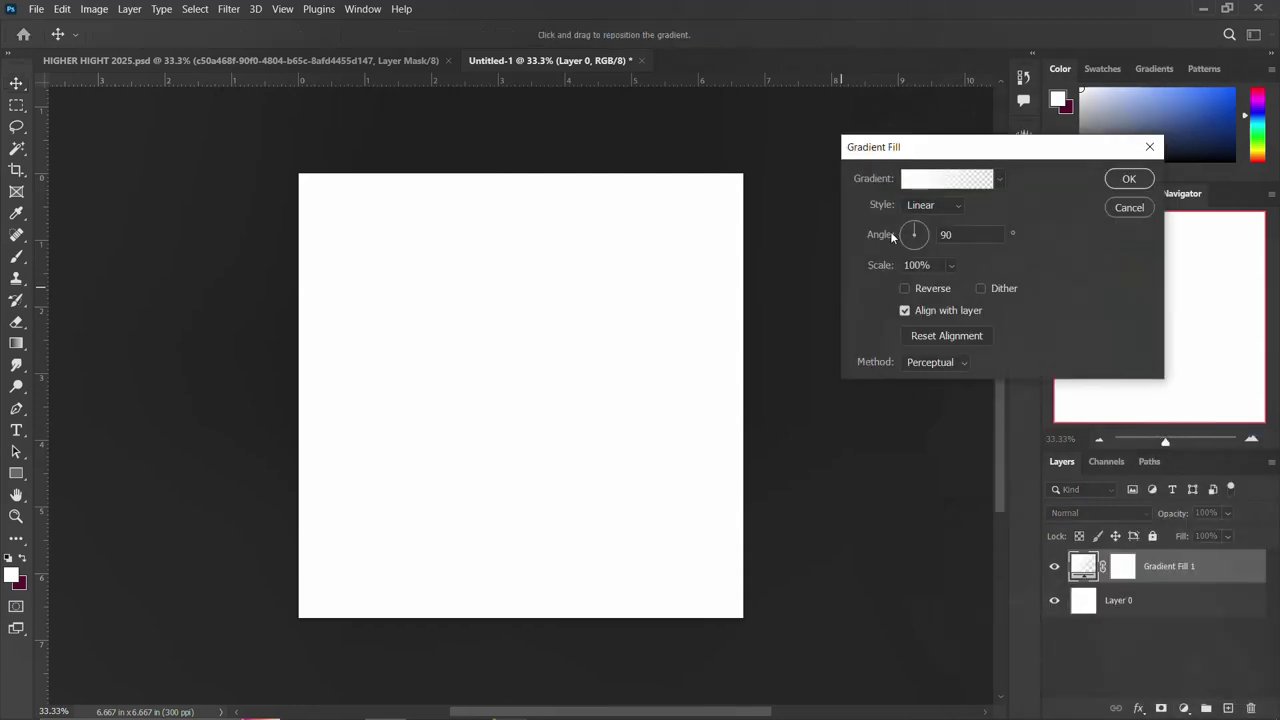
left_click(998, 180)
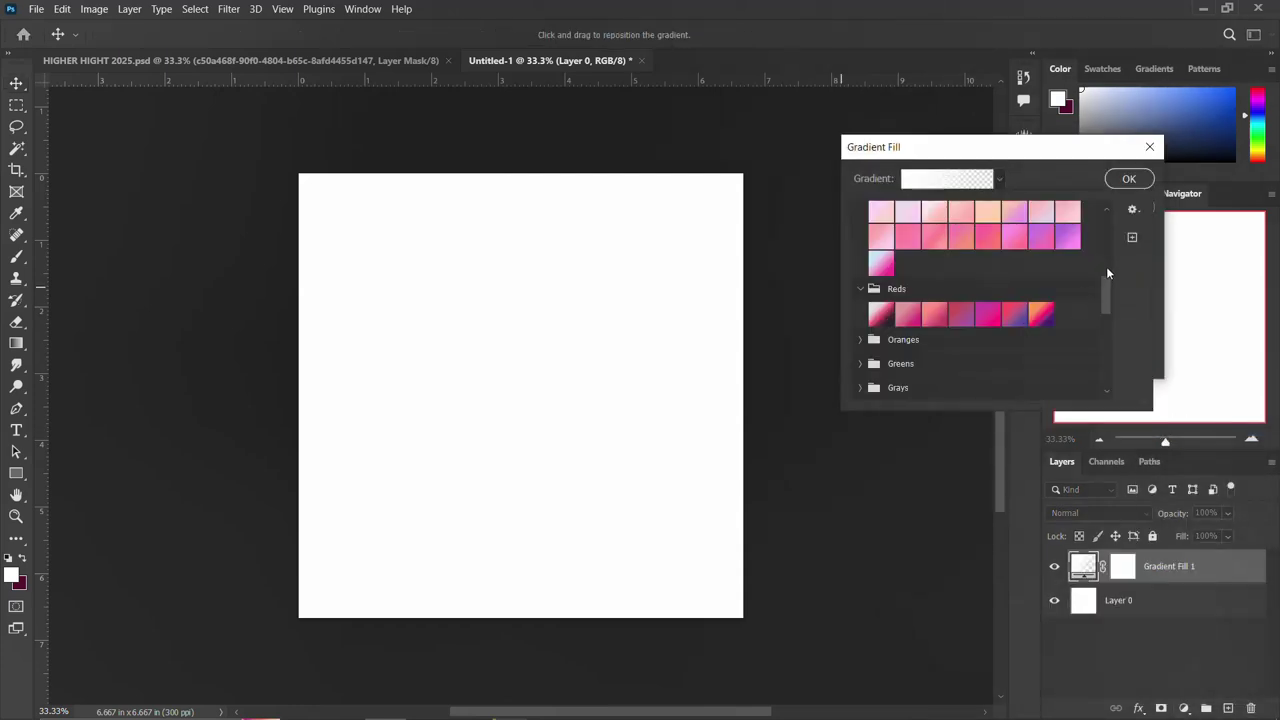
left_click_drag(1106, 289, 1106, 360)
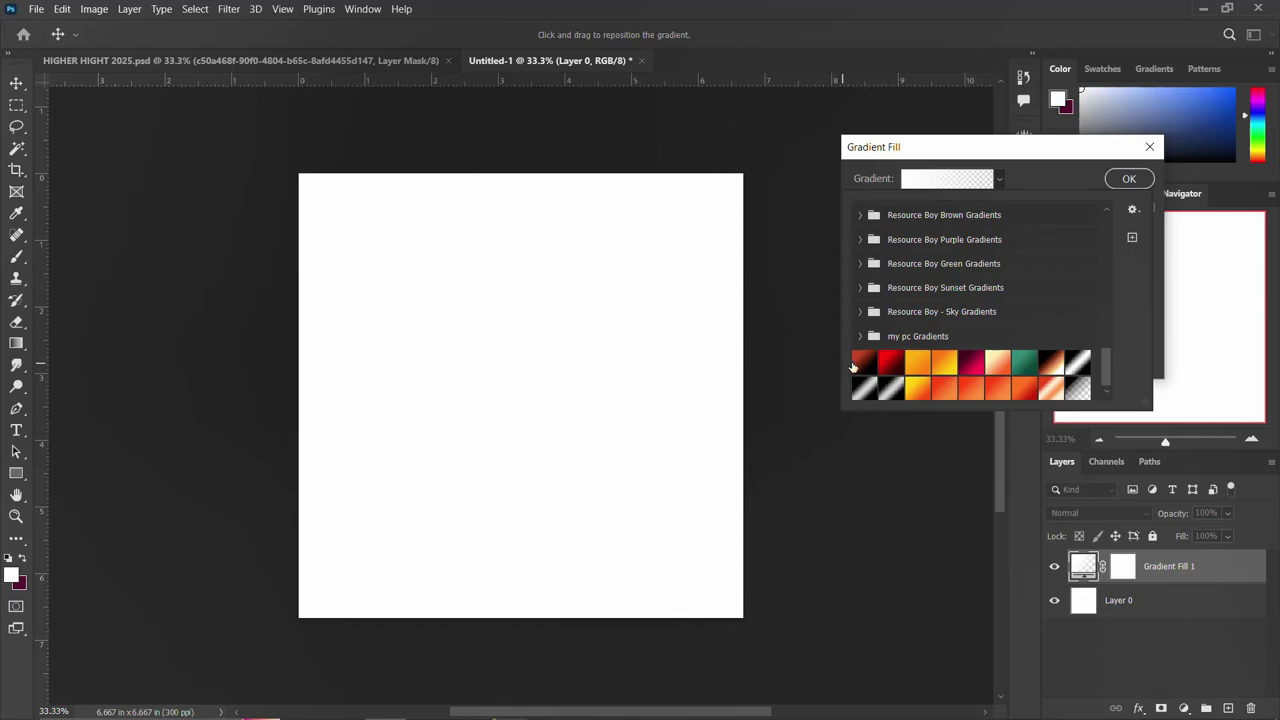
left_click(864, 362)
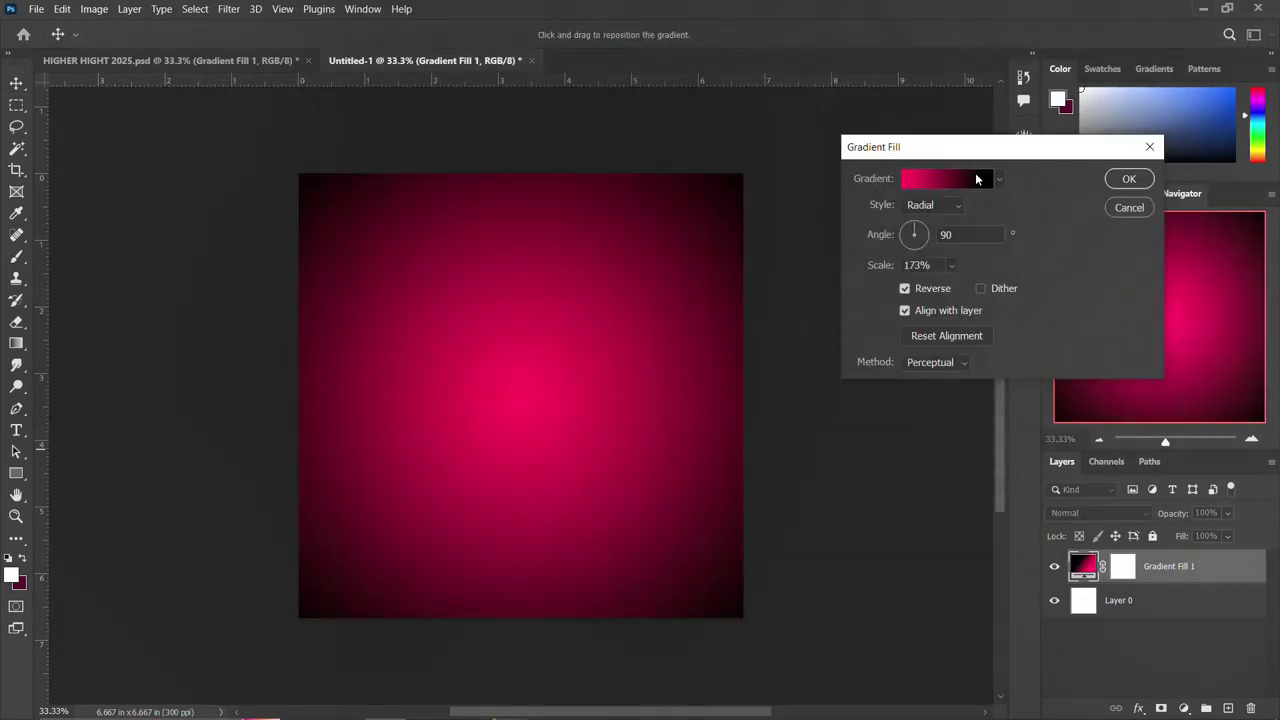
Change the gradient to black-to-pink, with a black start stop and #ff005a end stop
left_click(977, 179)
left_click_drag(1058, 164, 1063, 265)
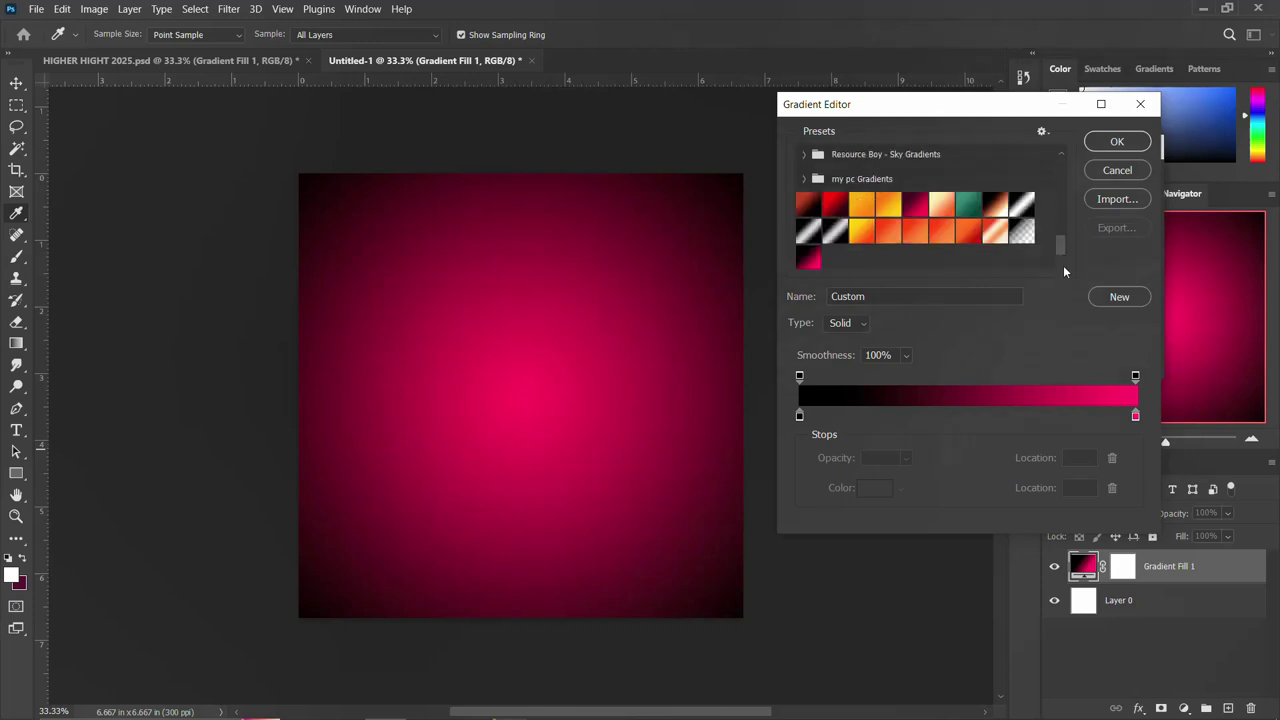
left_click(807, 262)
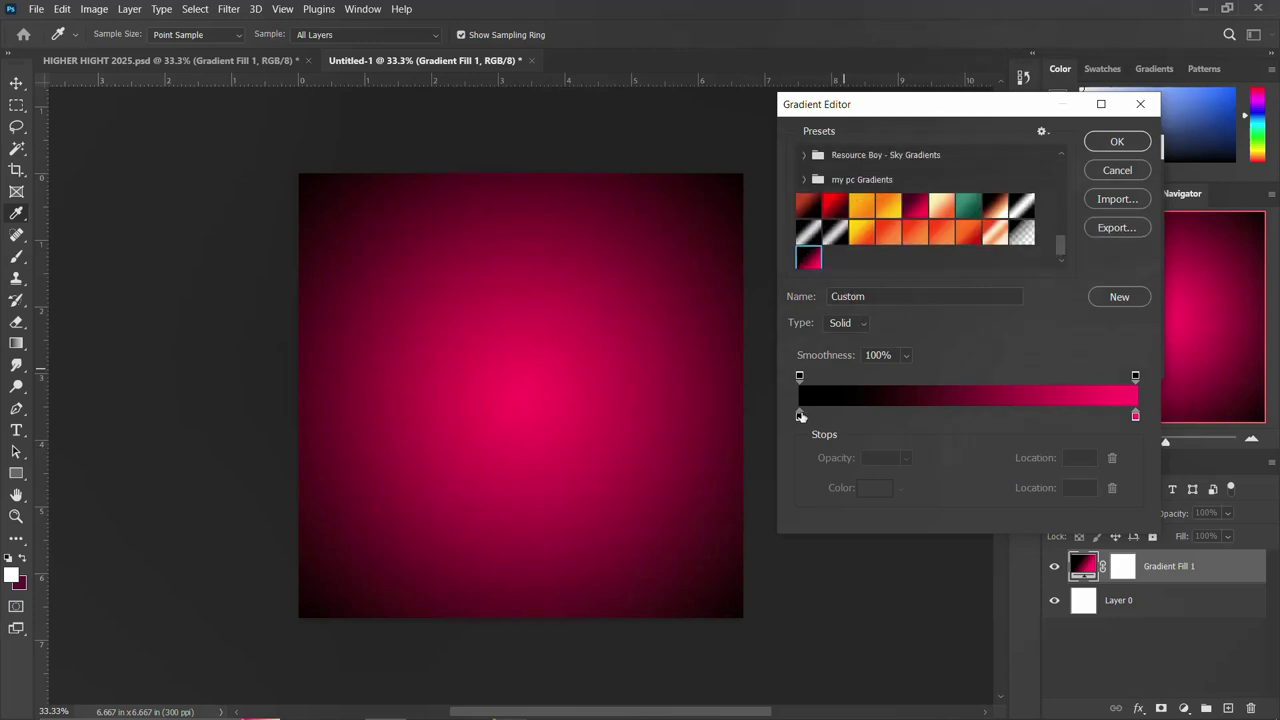
left_click(800, 414)
left_click(875, 487)
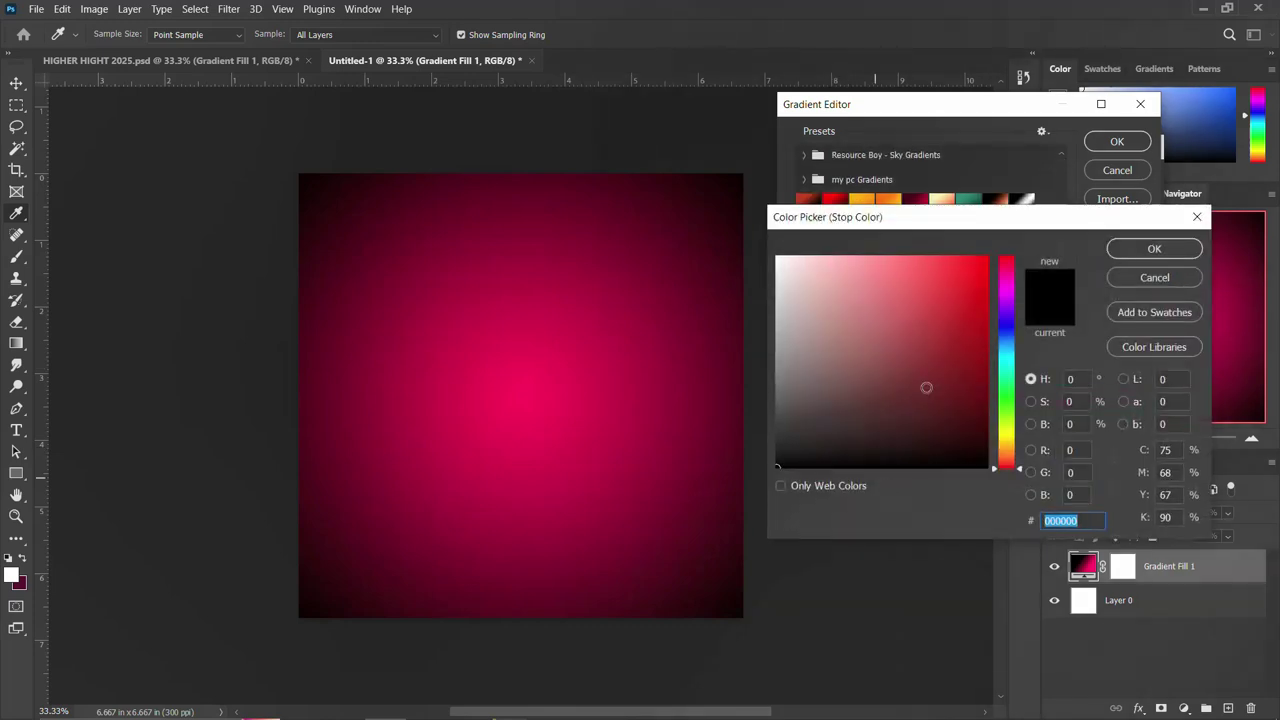
left_click(1160, 255)
left_click(1135, 417)
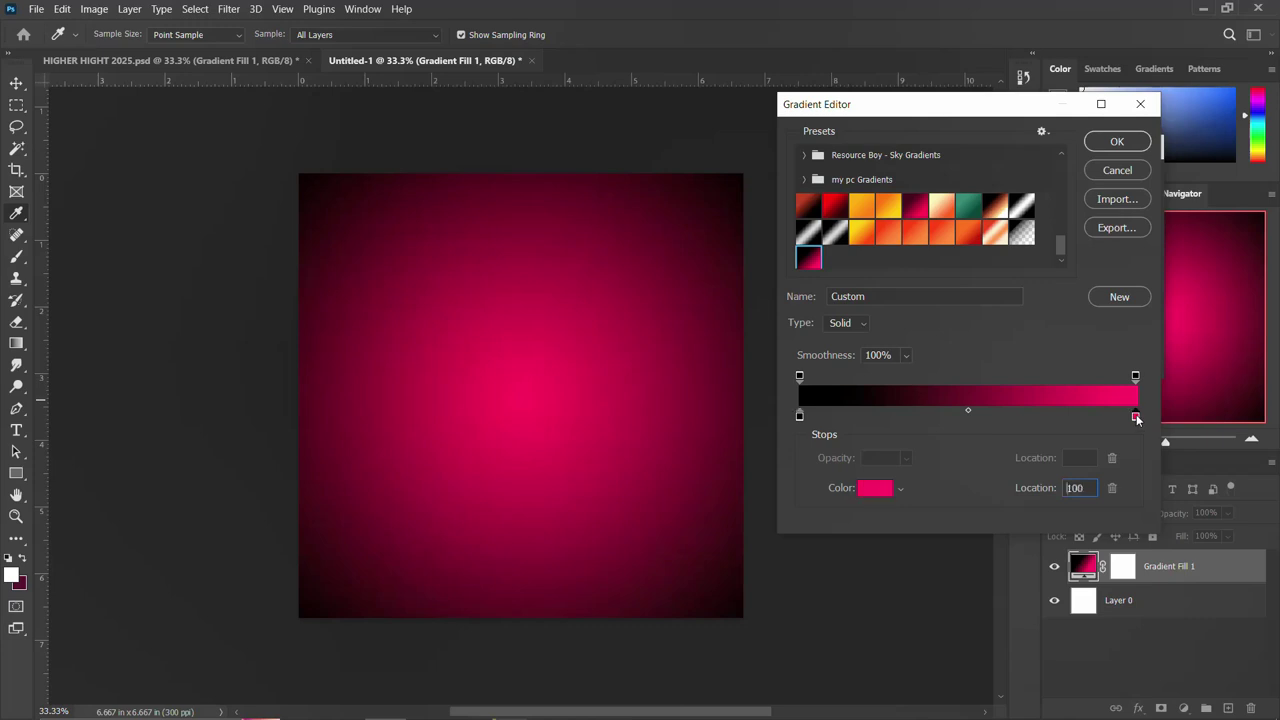
left_click(875, 487)
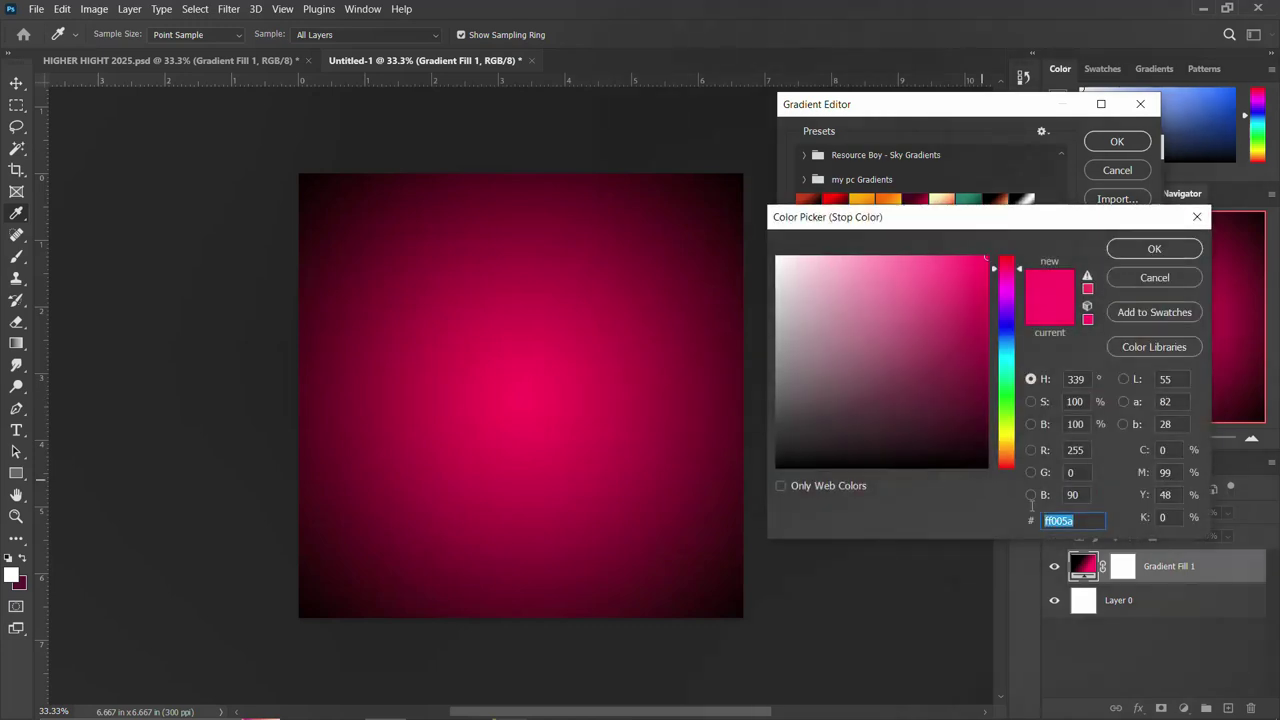
left_click(1153, 250)
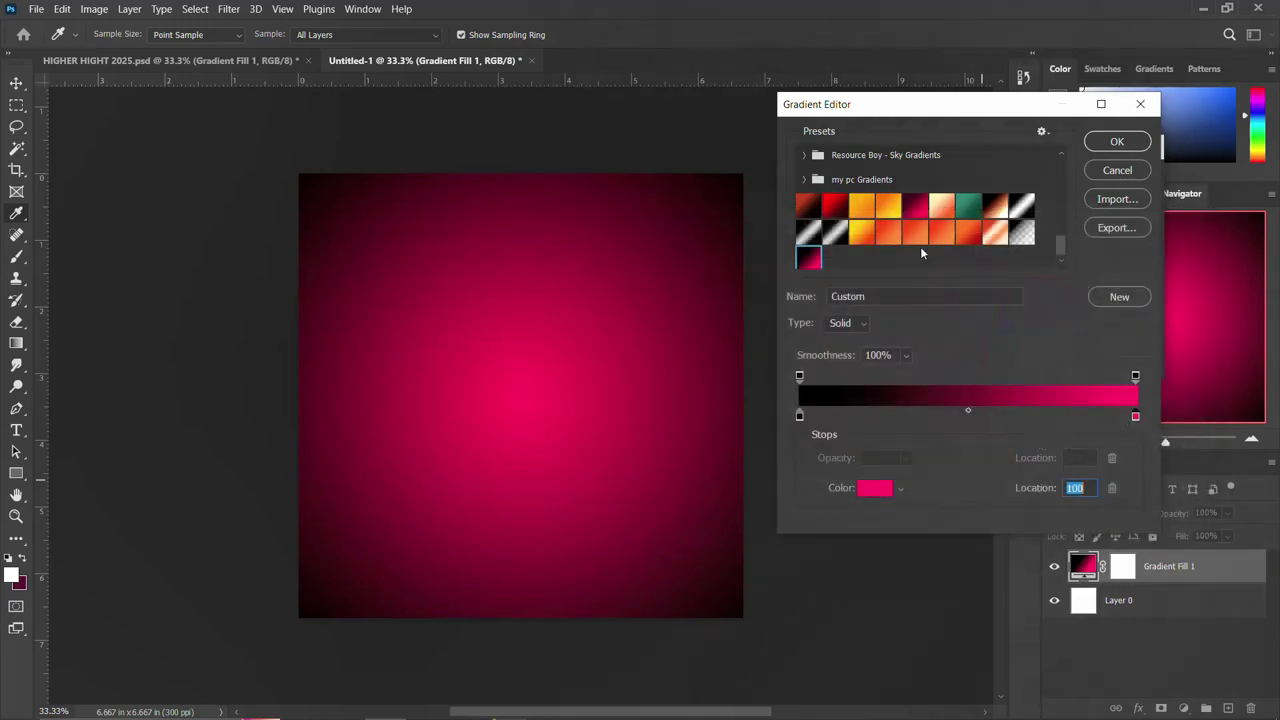
left_click(1117, 143)
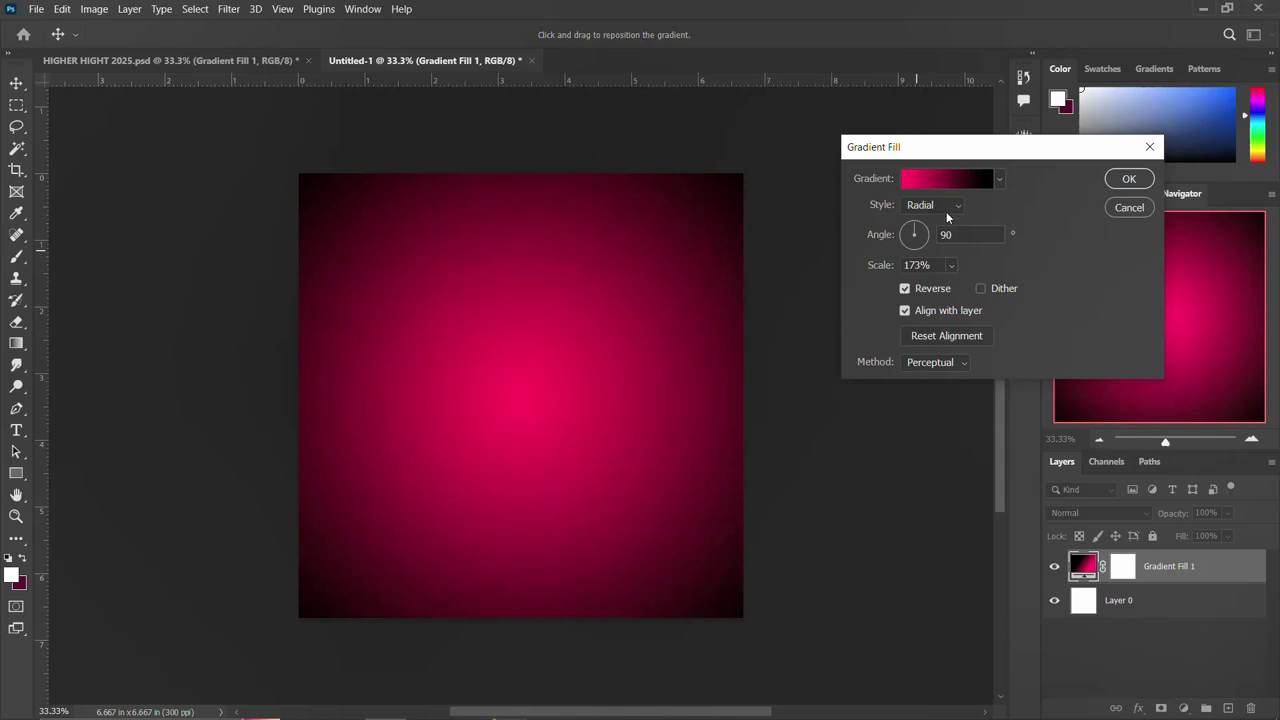
Keep the Radial style with a pink centre and commit the gradient fill
left_click(945, 207)
left_click(929, 222)
left_click(907, 289)
left_click(907, 289)
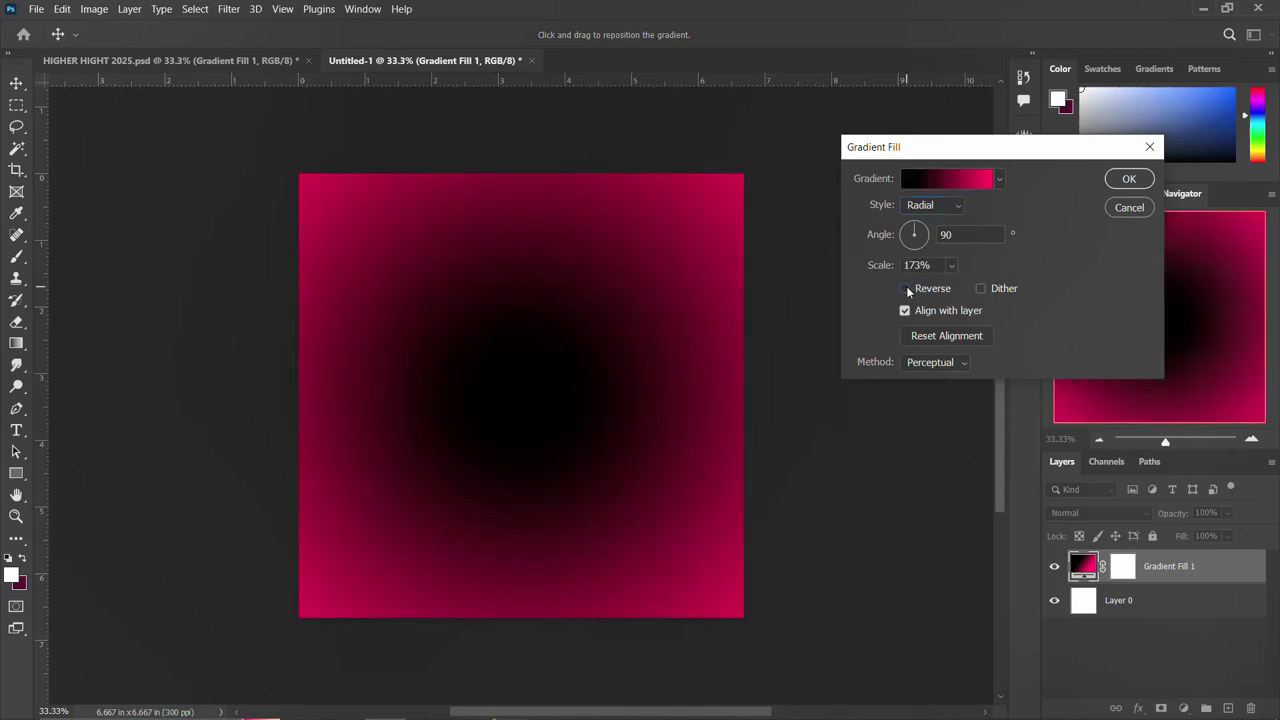
left_click(1127, 180)
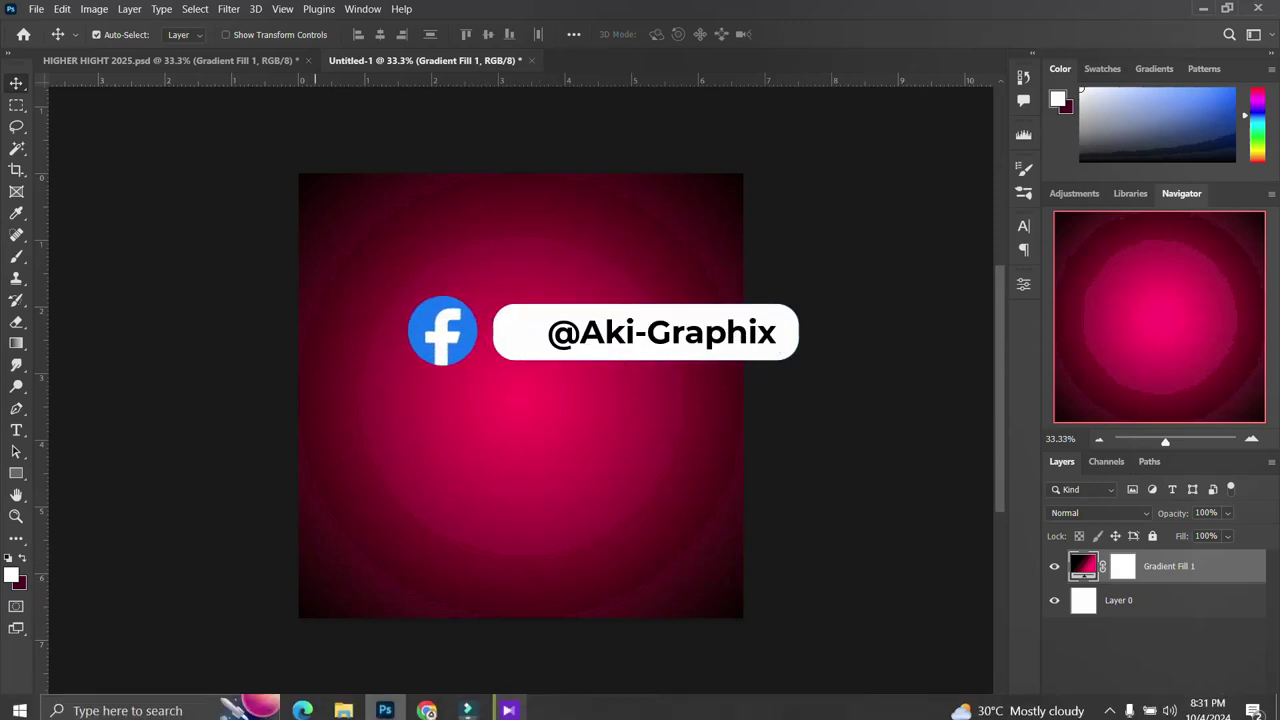
mouse_move(343, 710)
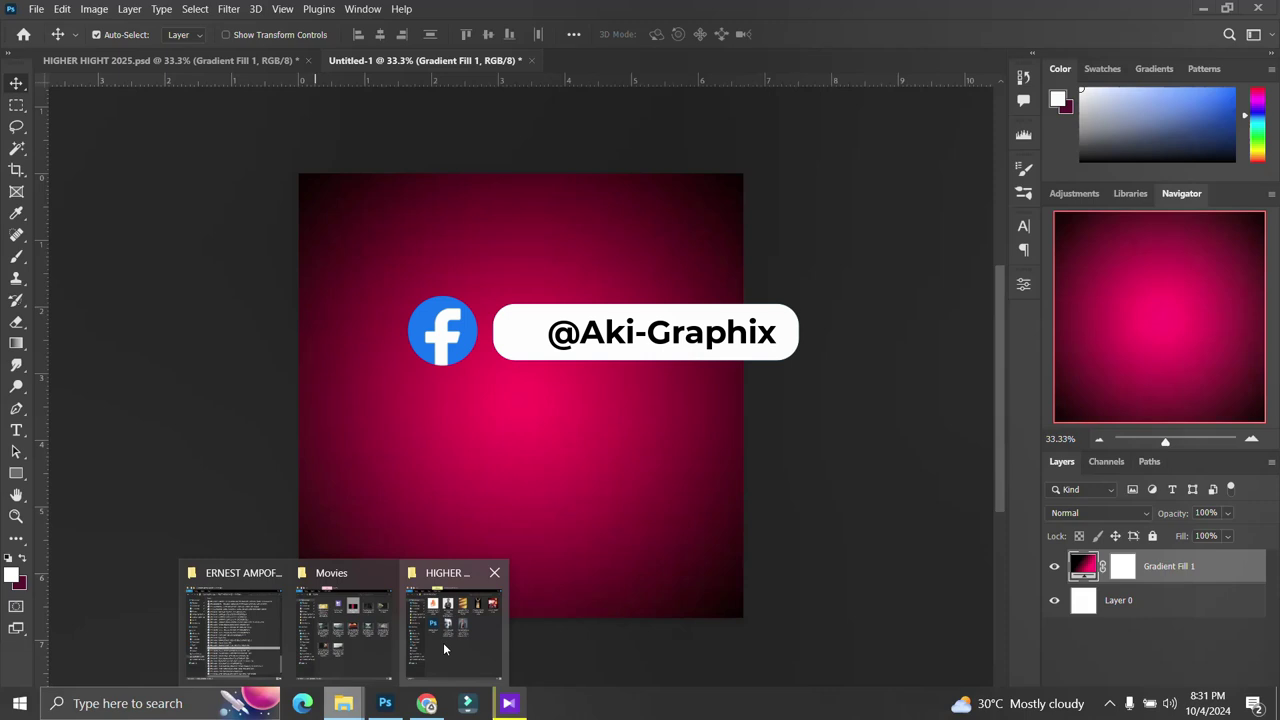
Drag the walking-on-water JPEG from the HIGHER HIGHT 2025 folder onto the Photoshop canvas
left_click(445, 650)
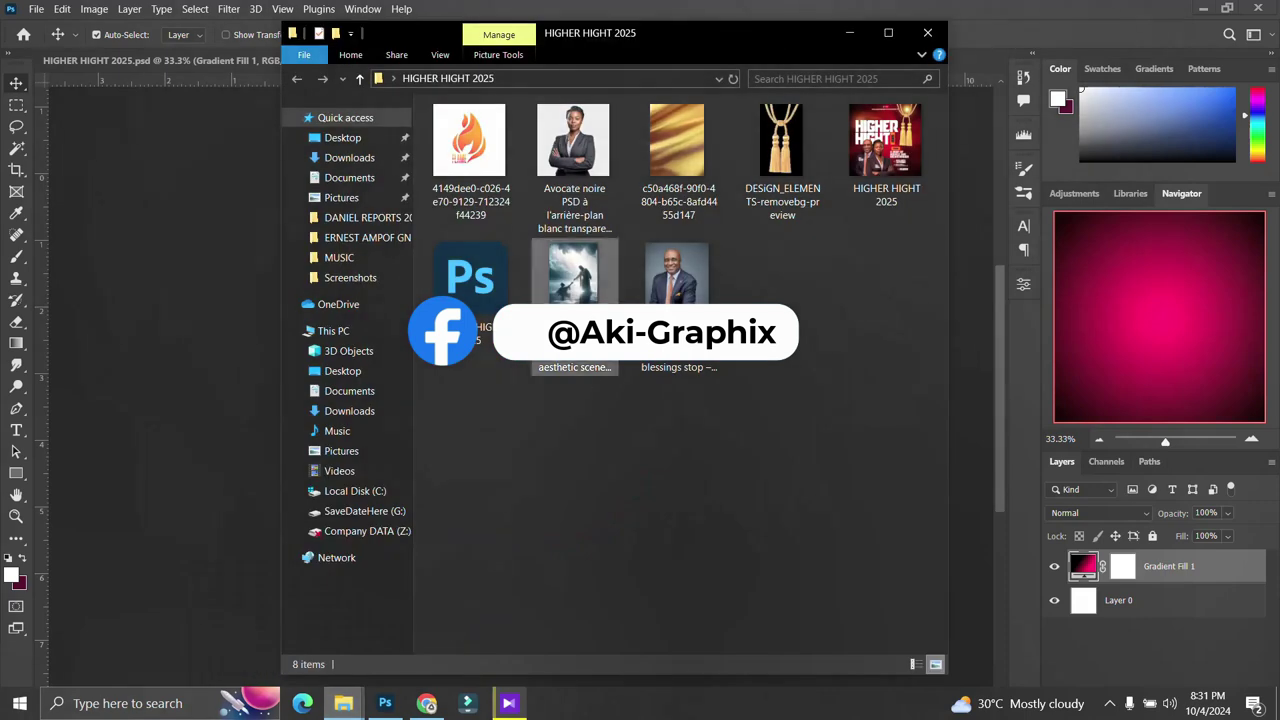
mouse_move(575, 295)
left_mouse_down()
mouse_move(550, 440)
mouse_move(385, 421)
left_mouse_up()
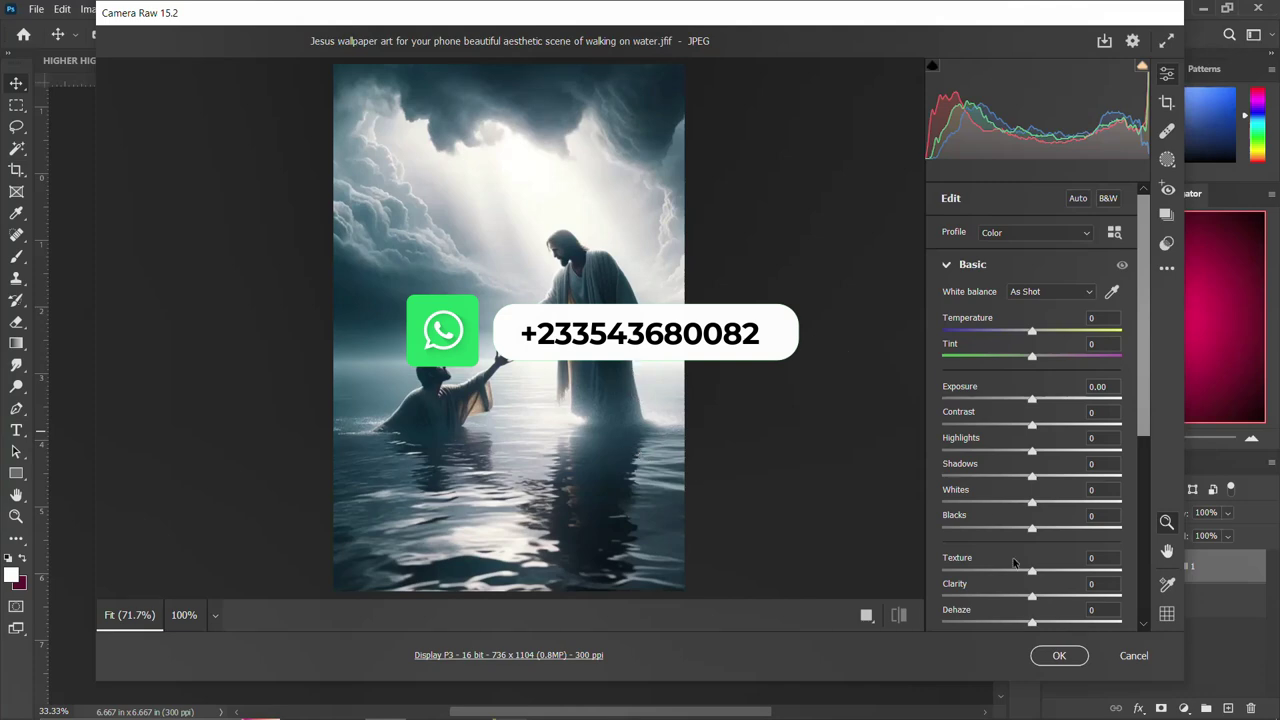
Accept the walking-on-water image in Camera Raw so it is placed above Gradient Fill 1
left_click(1059, 656)
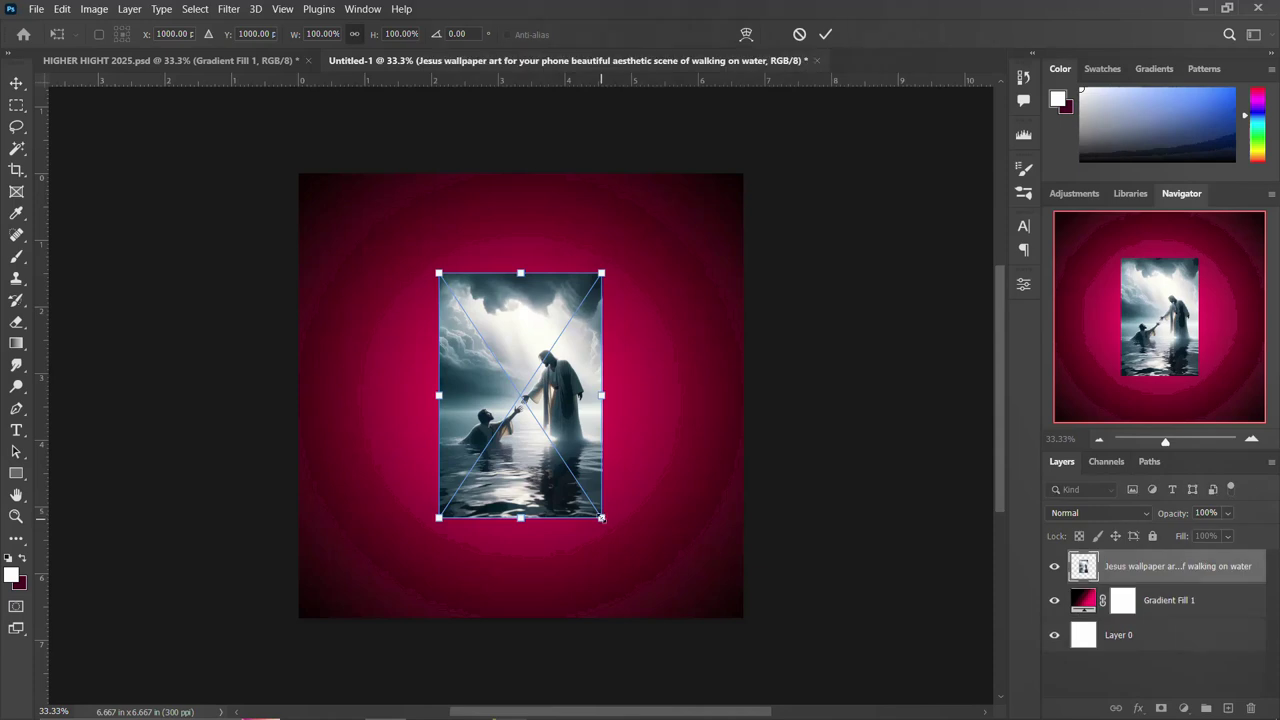
Scale the picture to about 273%, move it up, and set its blend mode to Overlay
left_click_drag(601, 517, 818, 676)
left_click_drag(598, 548, 600, 438)
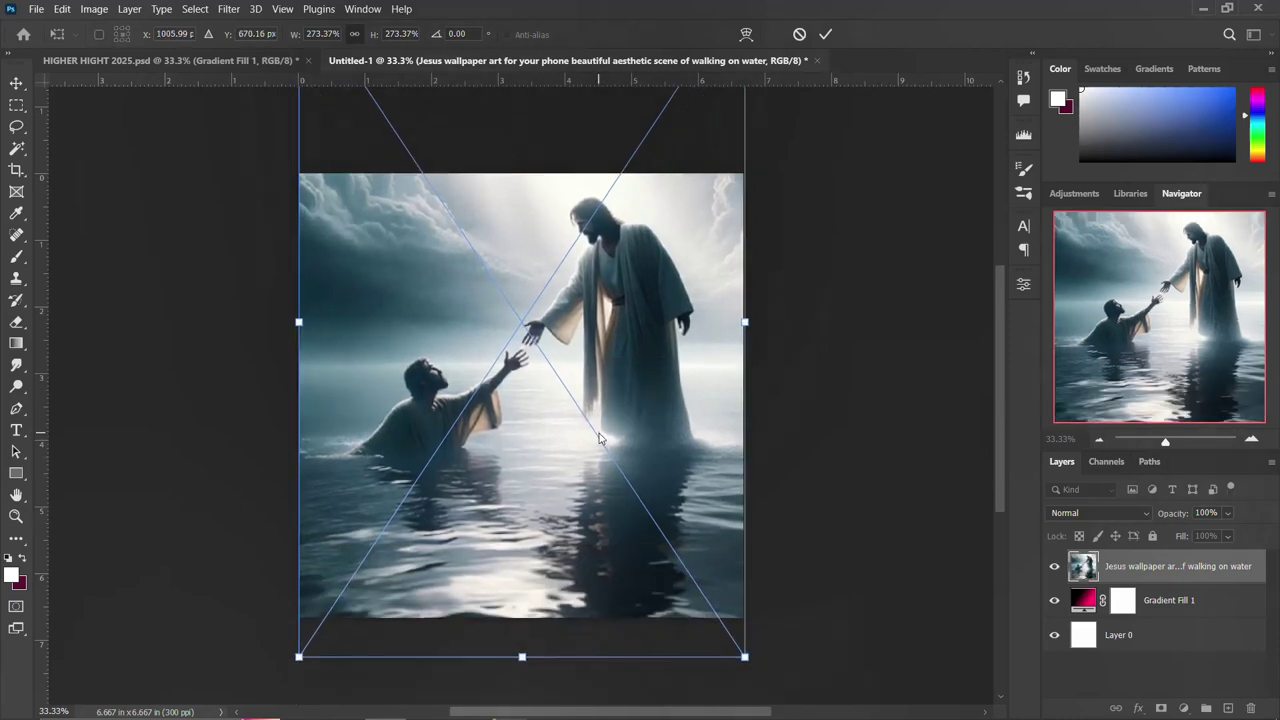
key("Return")
left_click(1125, 511)
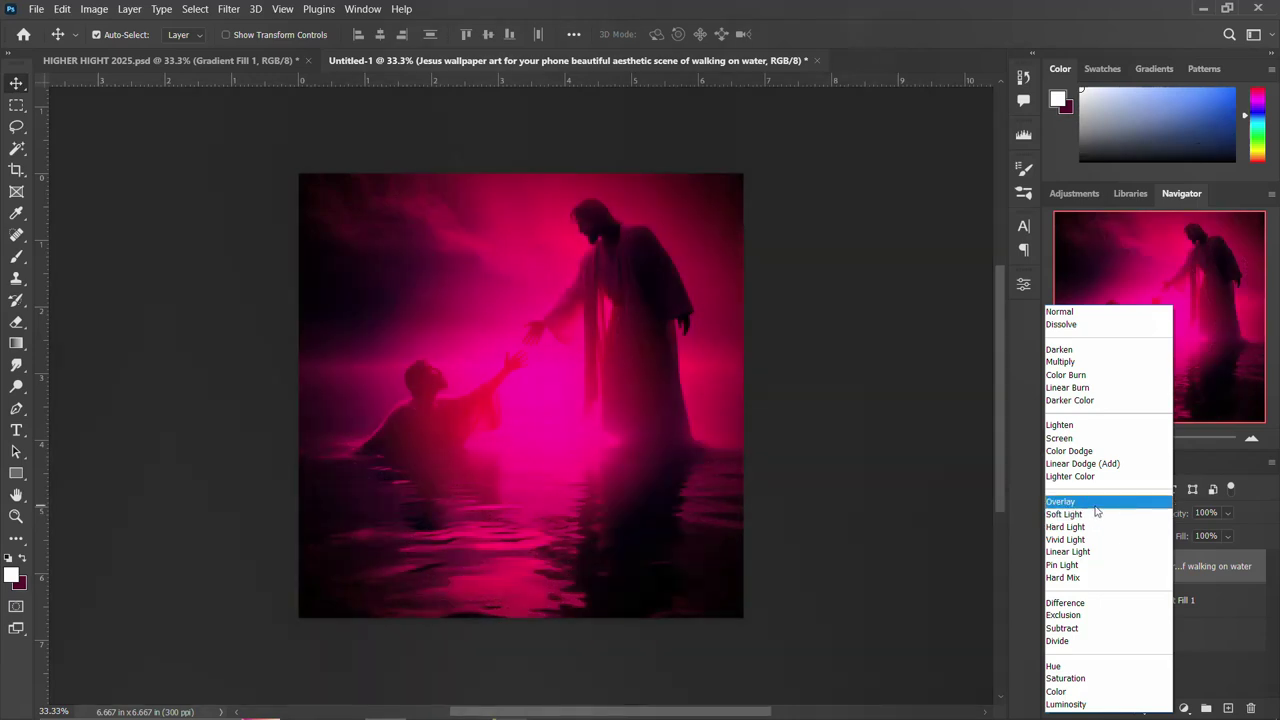
left_click(1095, 503)
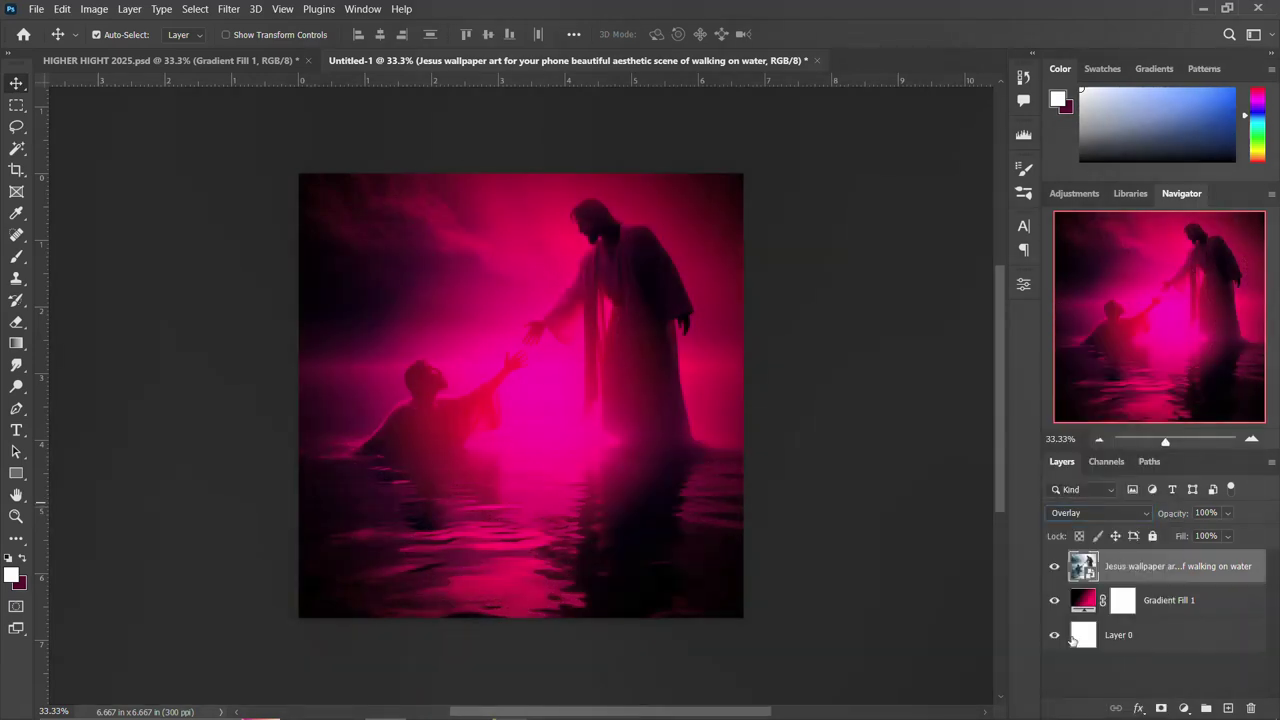
Group all three layers into a group named BACKGROUND
left_click(1148, 638, "shift")
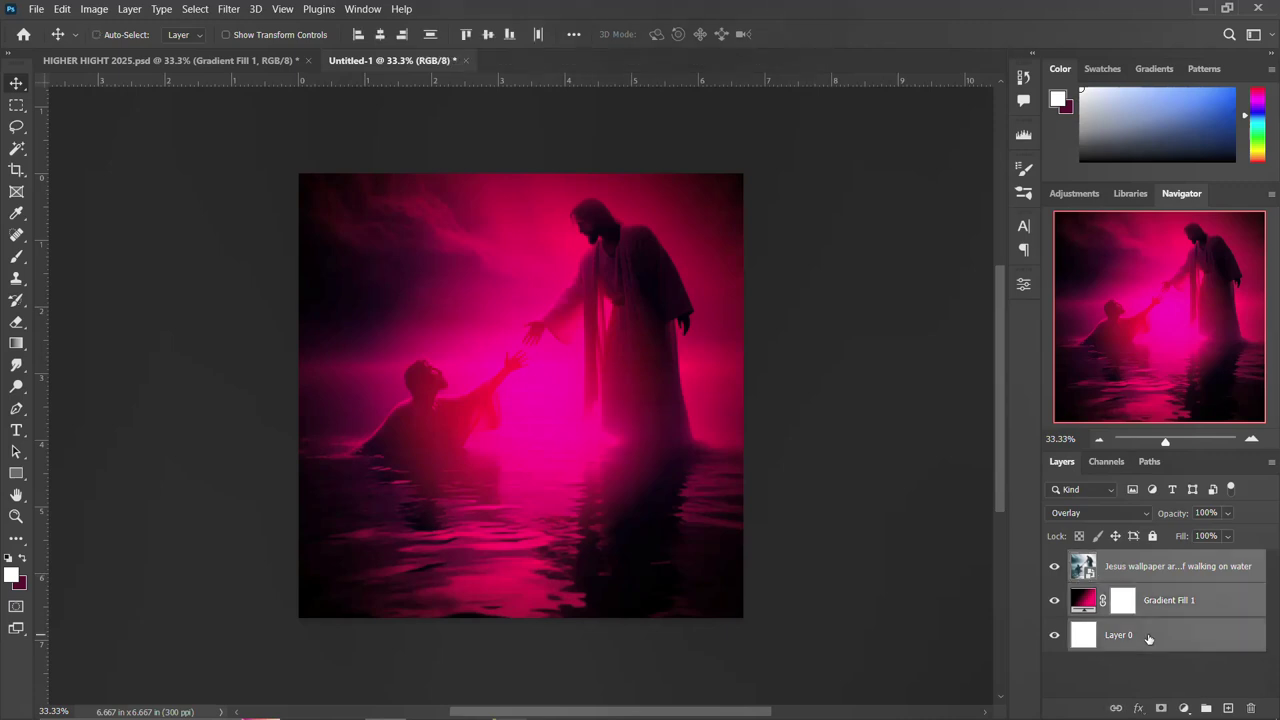
key("ctrl+g")
double_click(1115, 560)
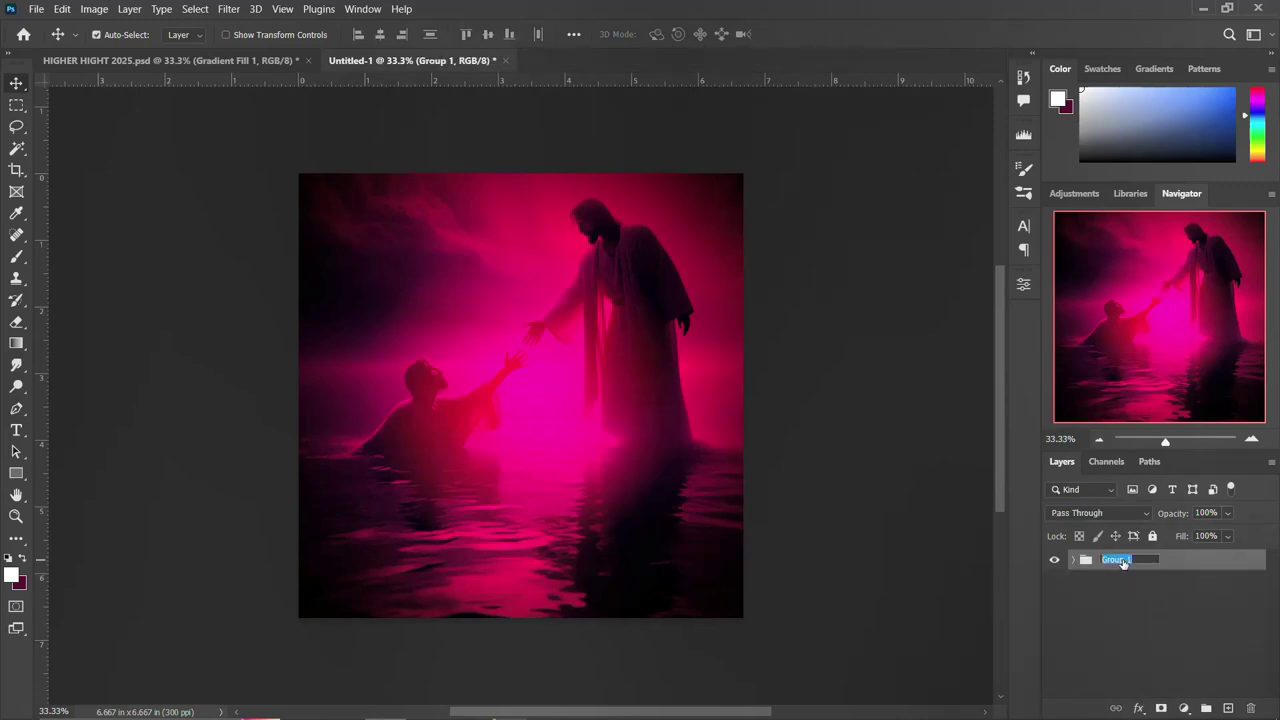
type("BACKGROUND")
key("Return")
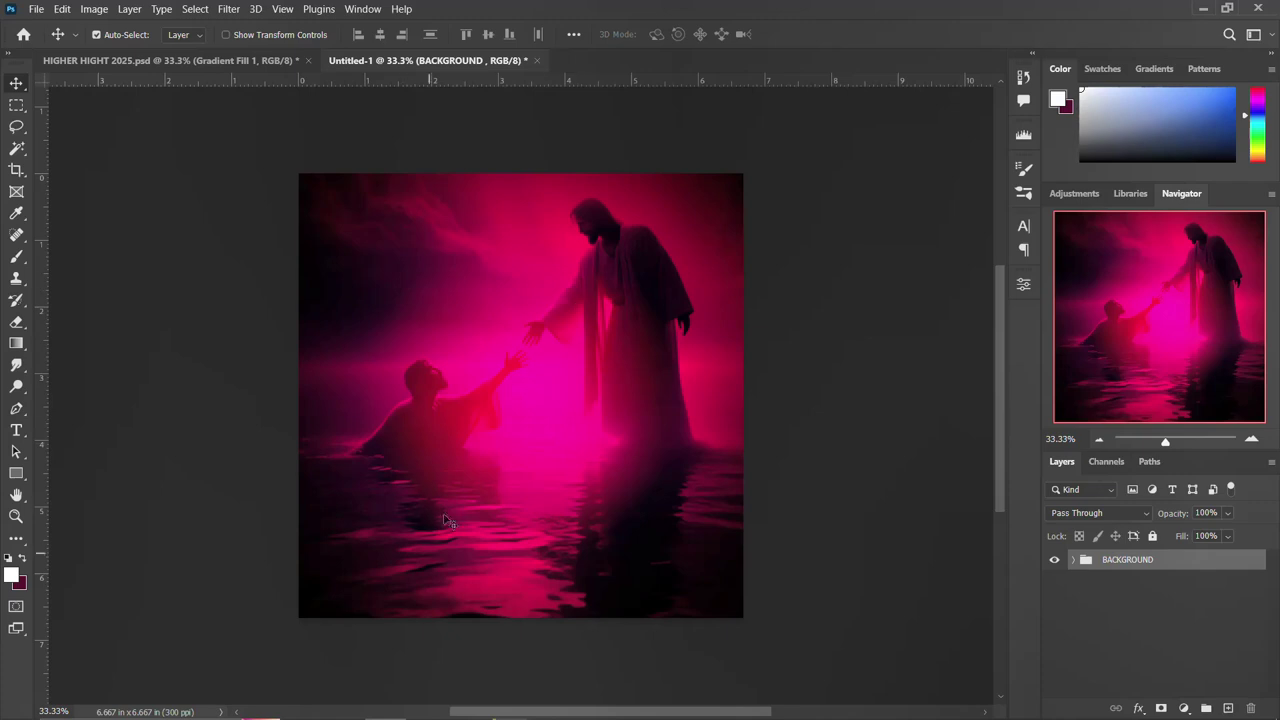
Paste the Facebook LIVE badge and move it to the top of the canvas
key("ctrl+v")
key("ctrl+t")
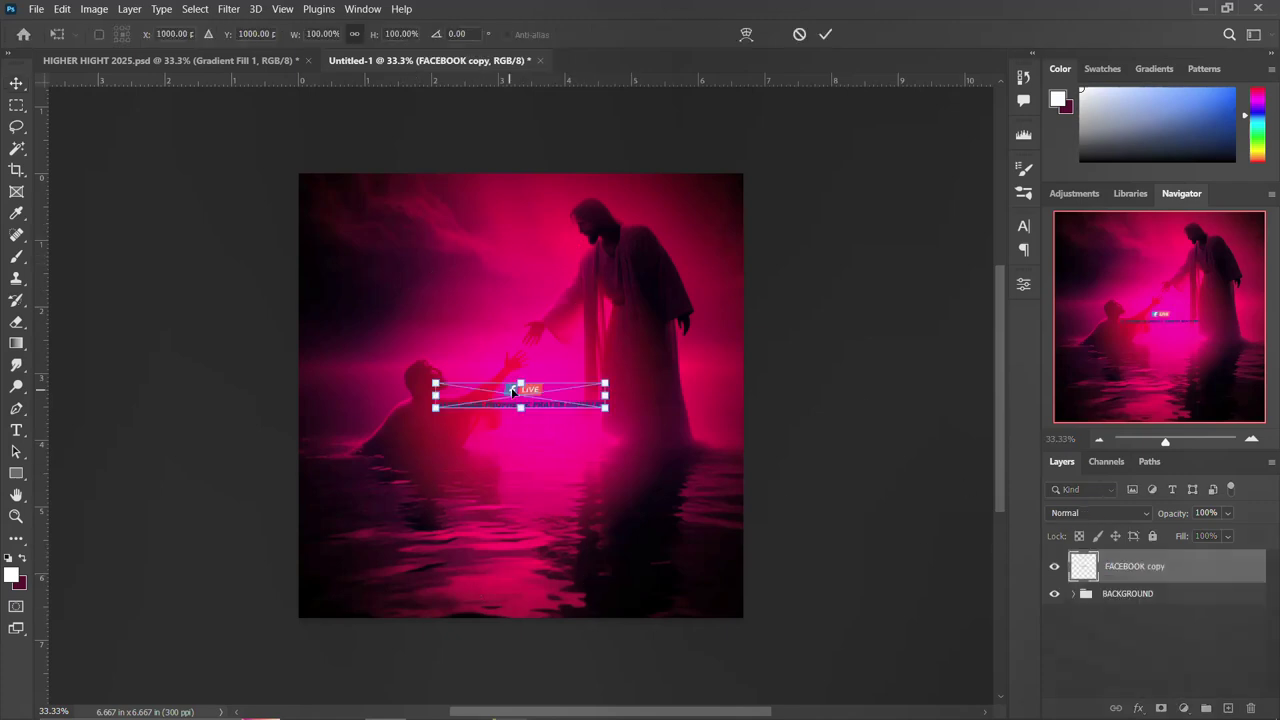
left_click_drag(513, 391, 515, 207)
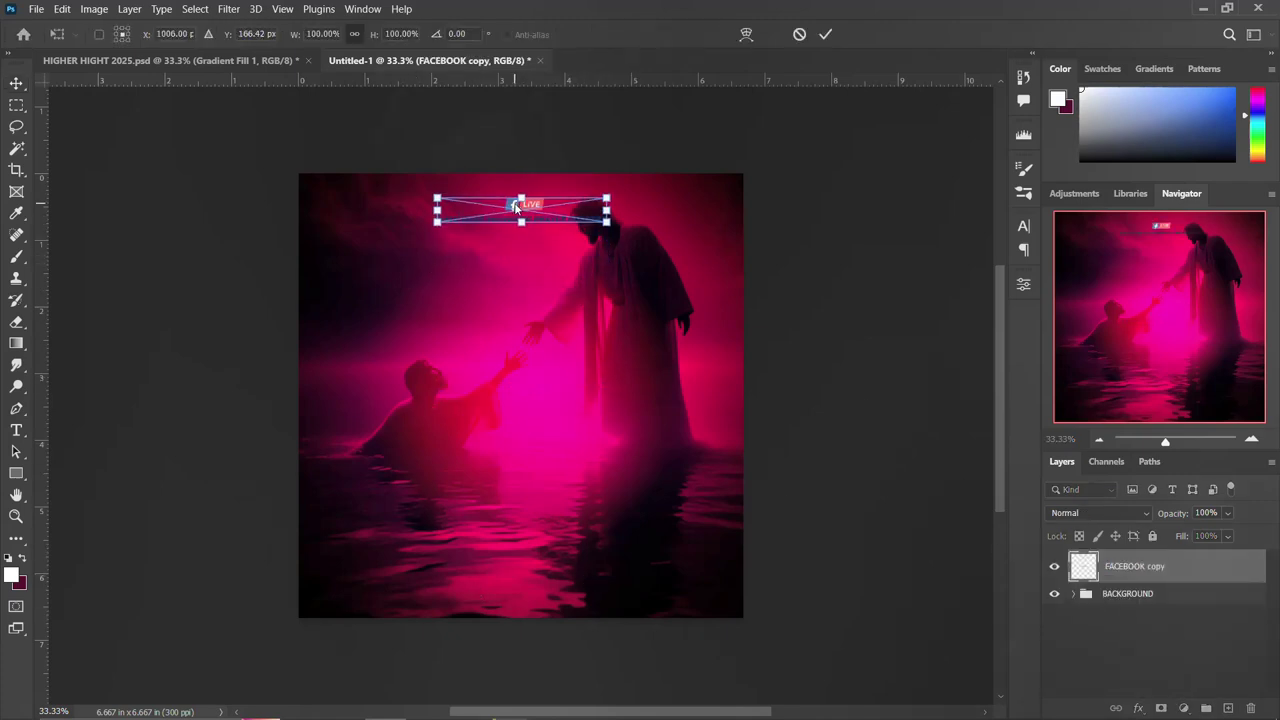
key("Return")
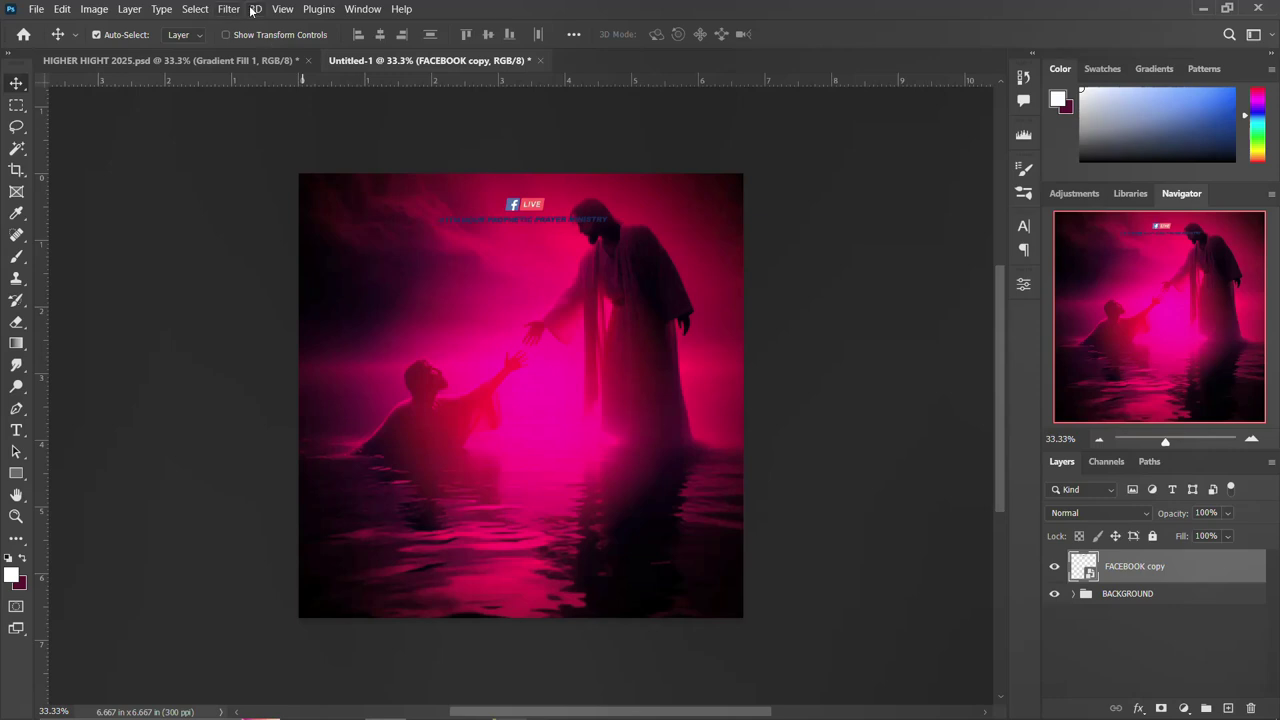
Add a new guide layout with 6 columns and 5 rows
left_click(282, 9)
mouse_move(298, 423)
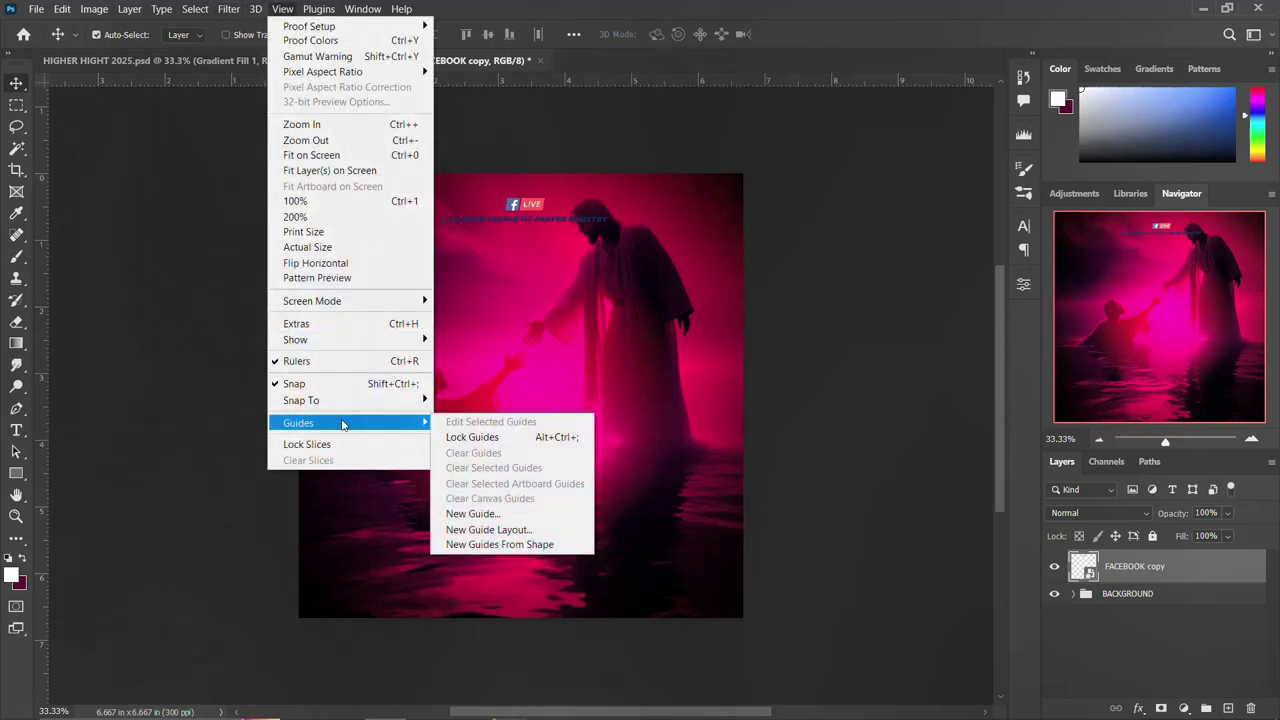
left_click(476, 529)
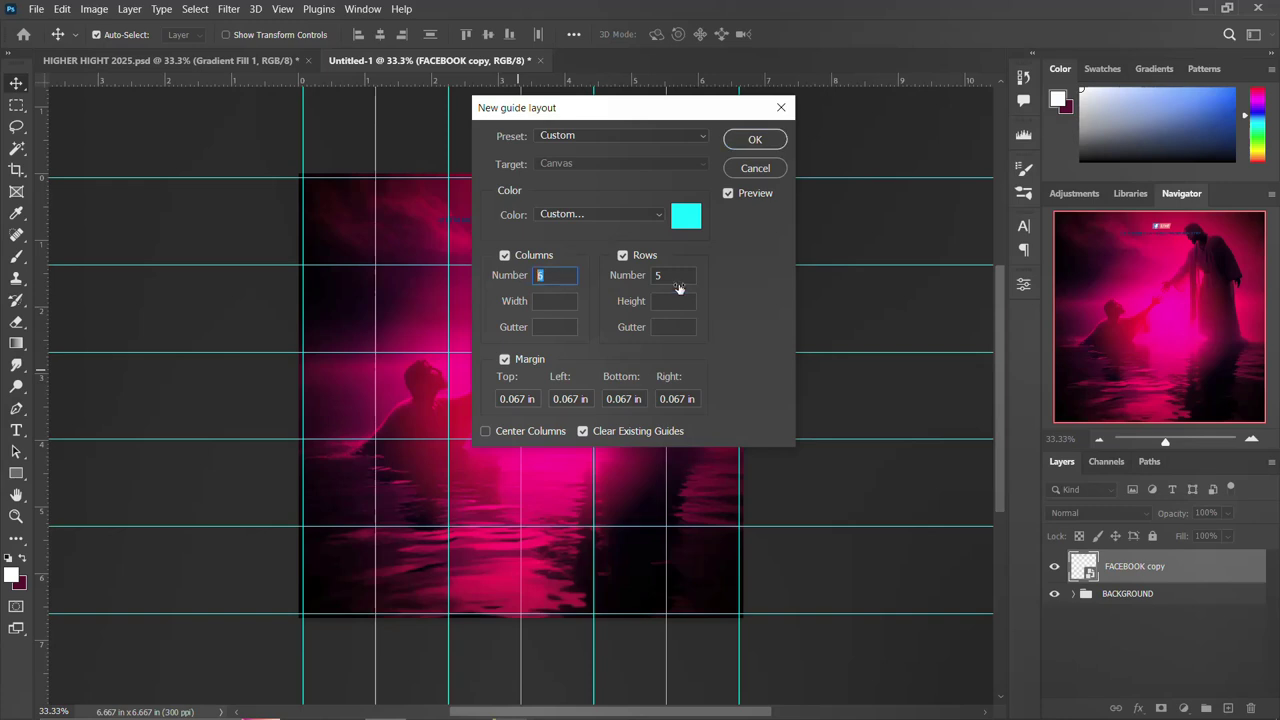
left_click(757, 140)
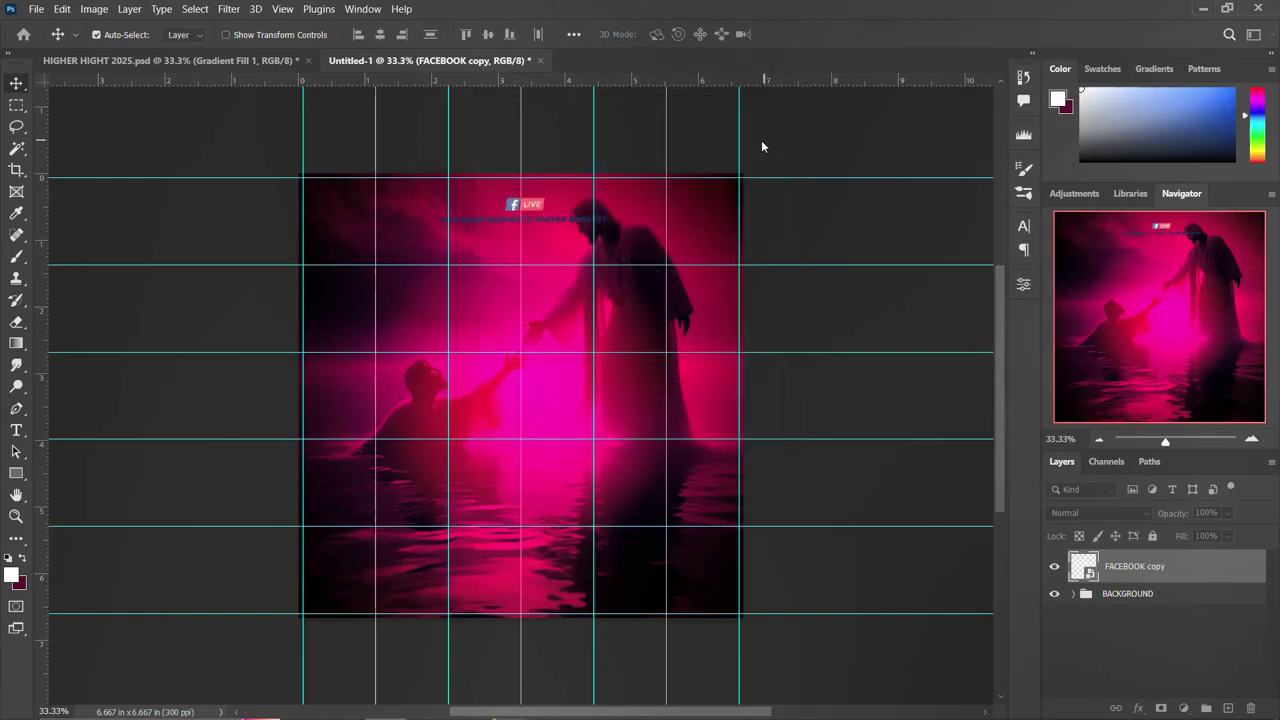
Copy the text line under the LIVE badge onto its own layer
left_click(18, 105)
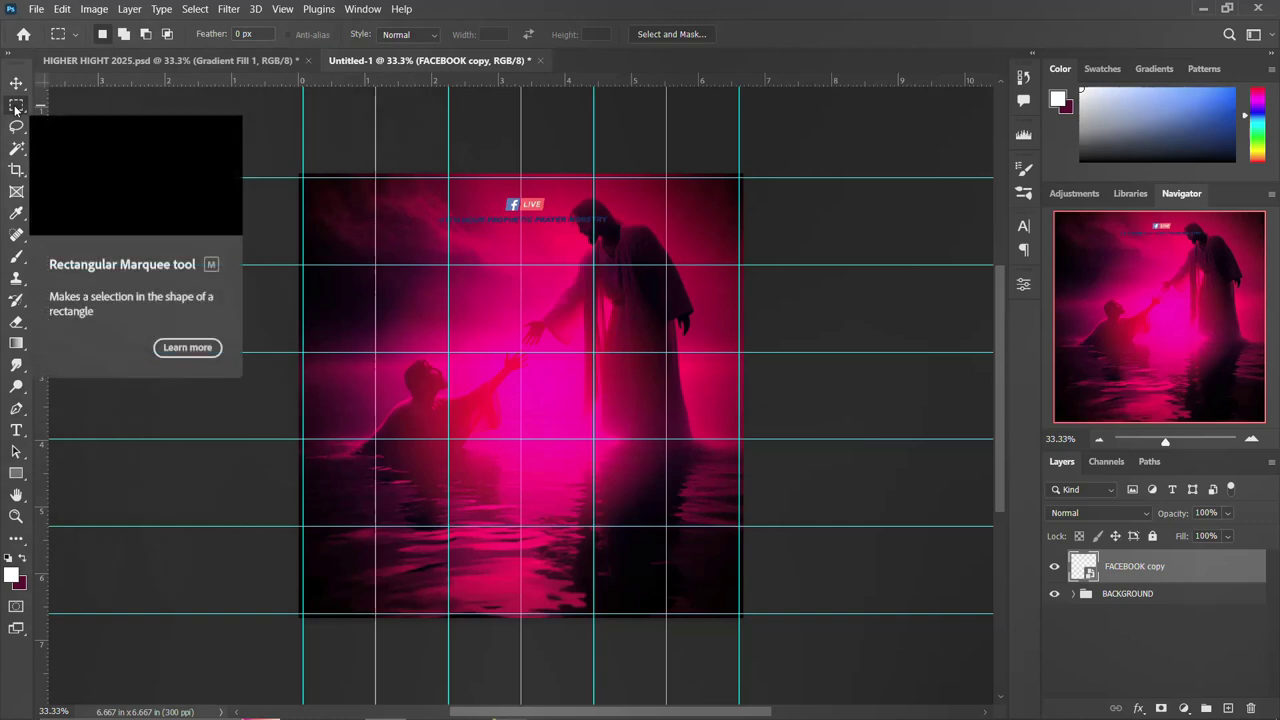
right_click(16, 106)
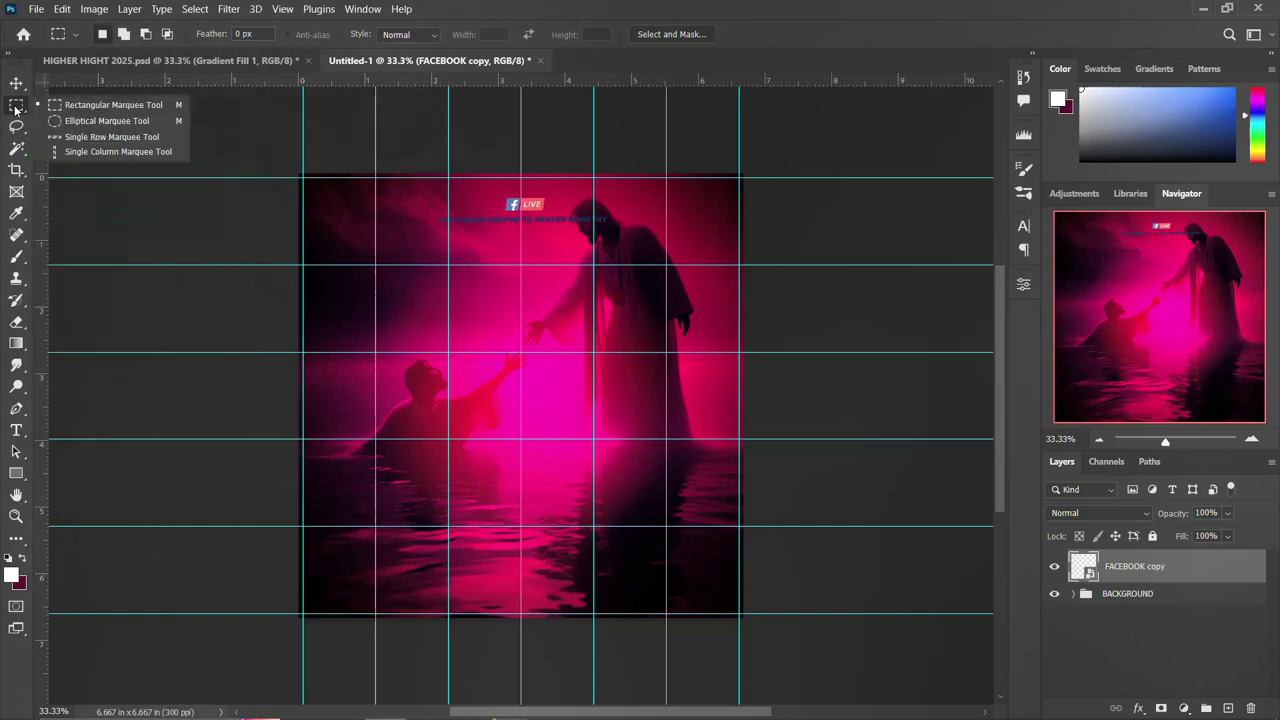
left_click(105, 108)
left_click_drag(630, 232, 420, 213)
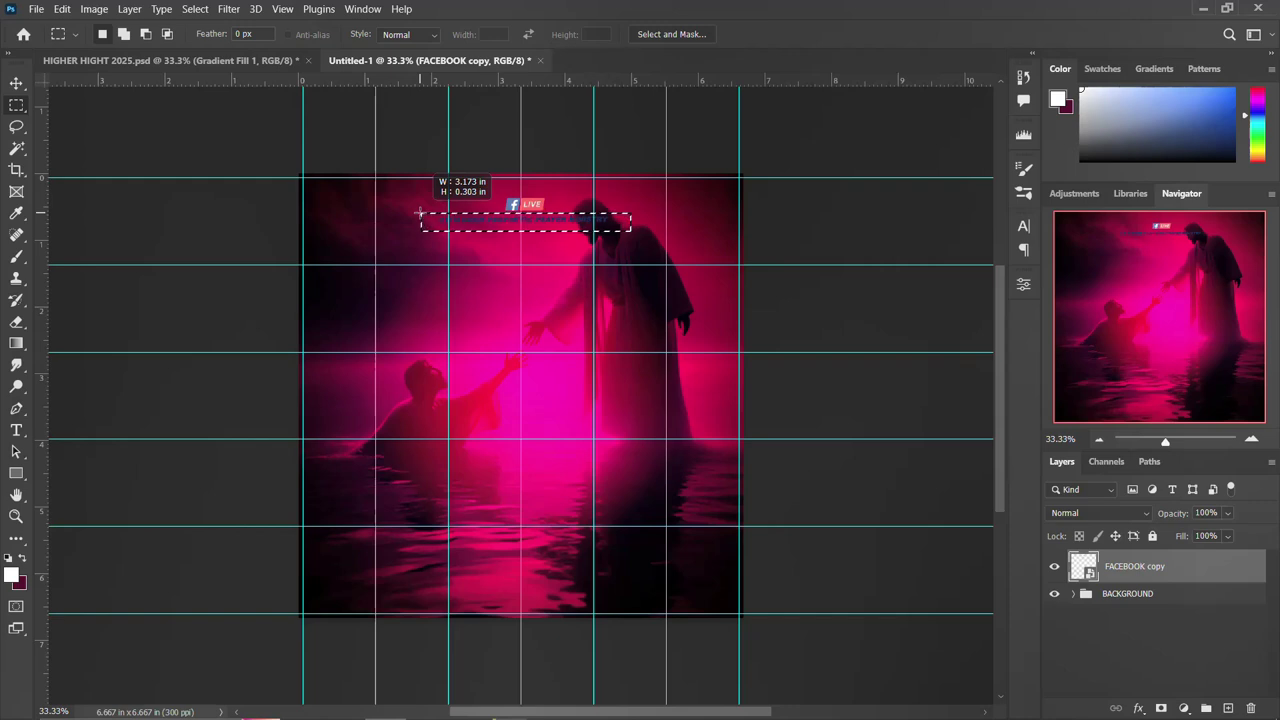
key("ctrl+j")
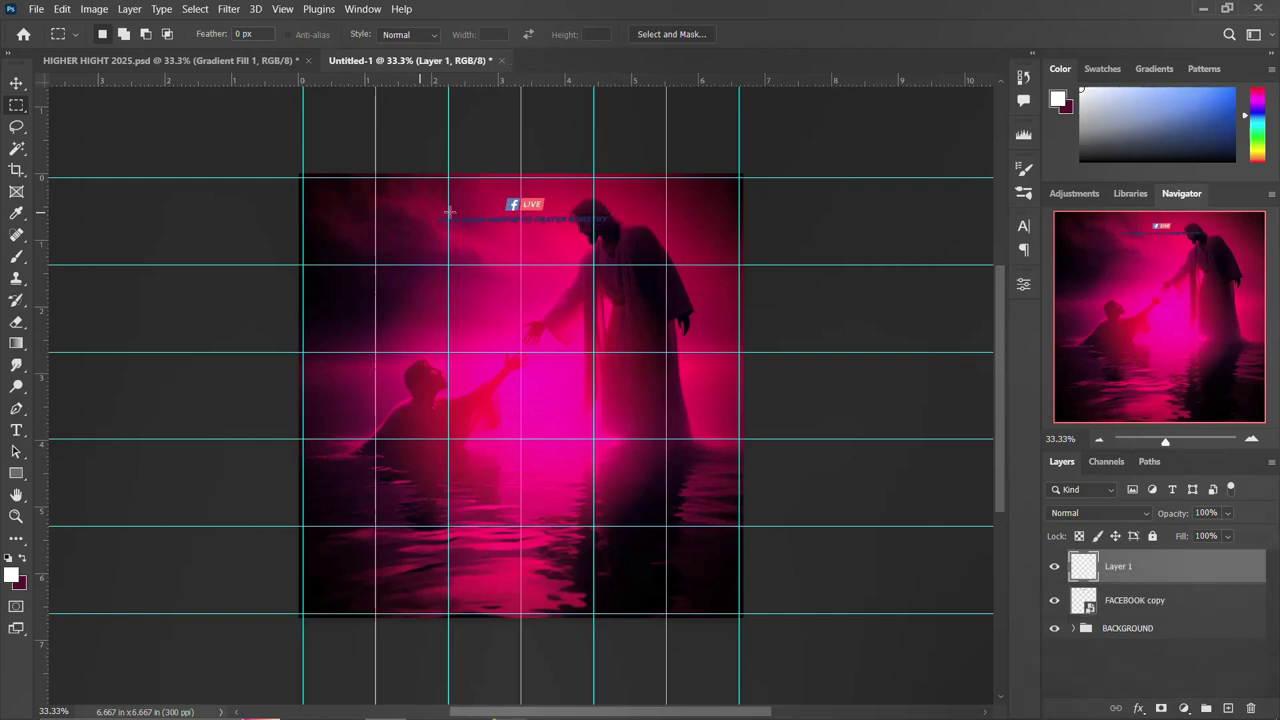
key("v")
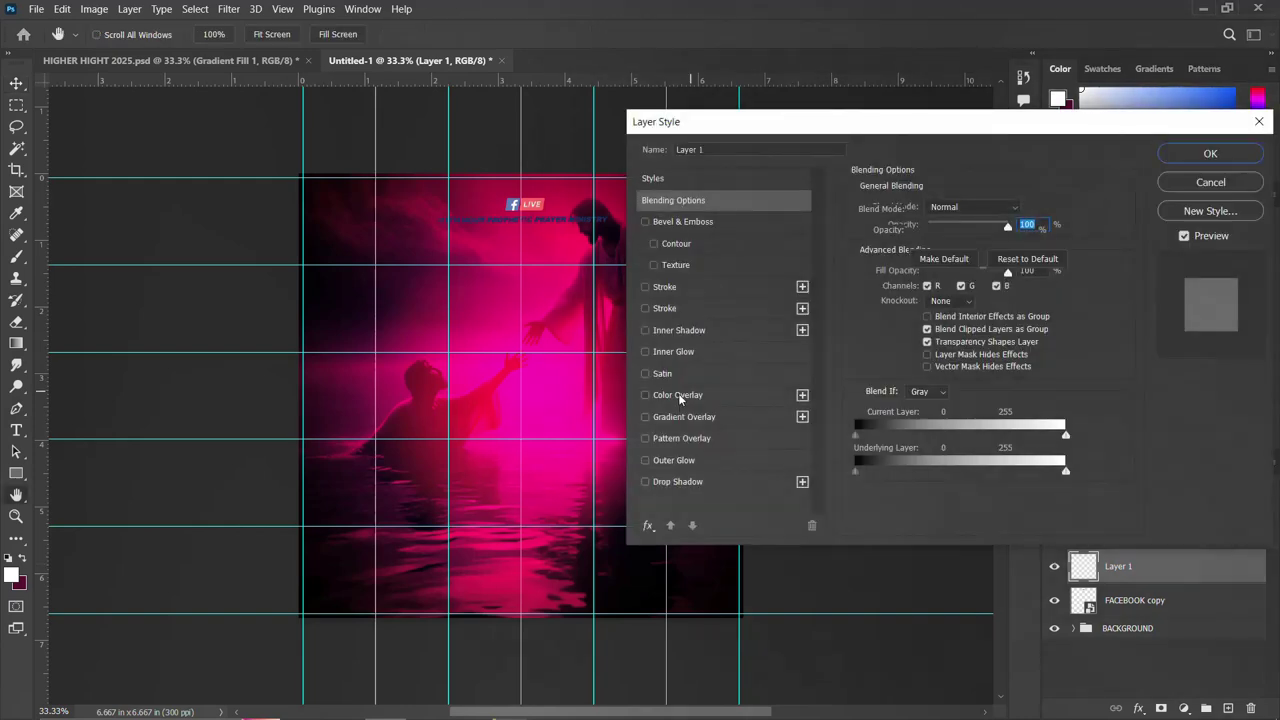
Give the copied text layer a white Color Overlay
left_click(678, 395)
left_click(1029, 207)
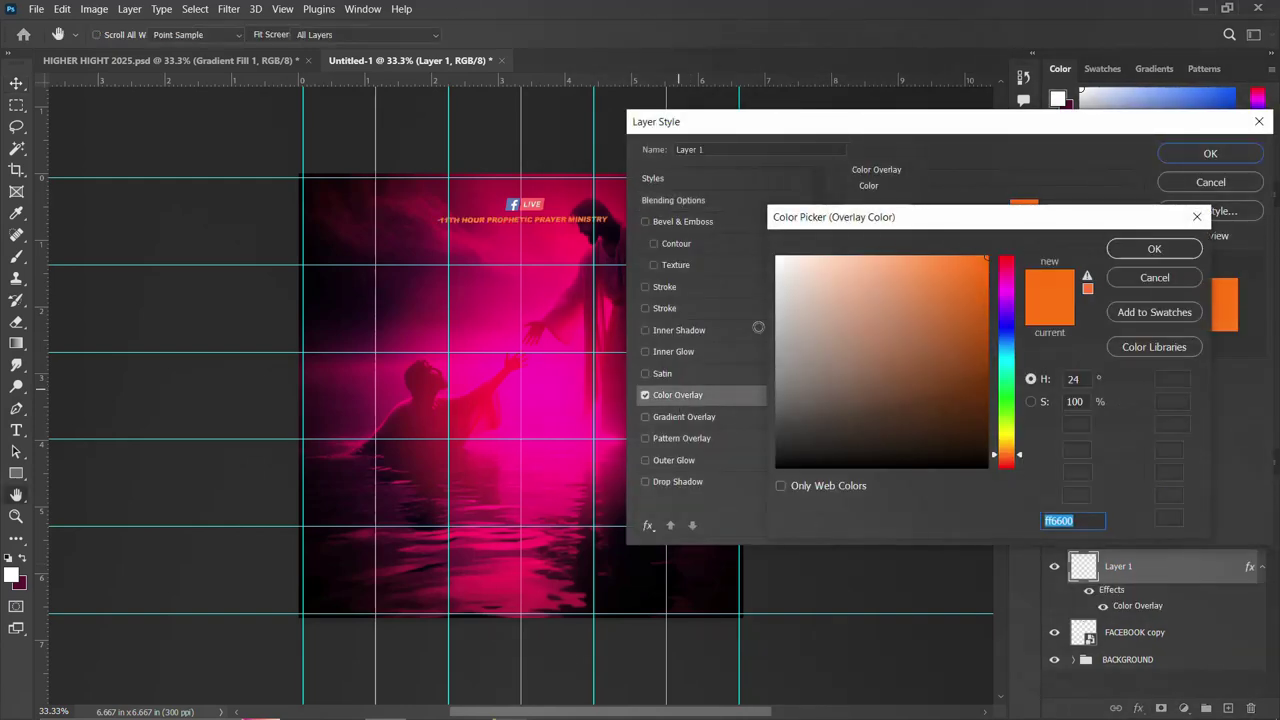
left_click(777, 258)
left_click(1142, 254)
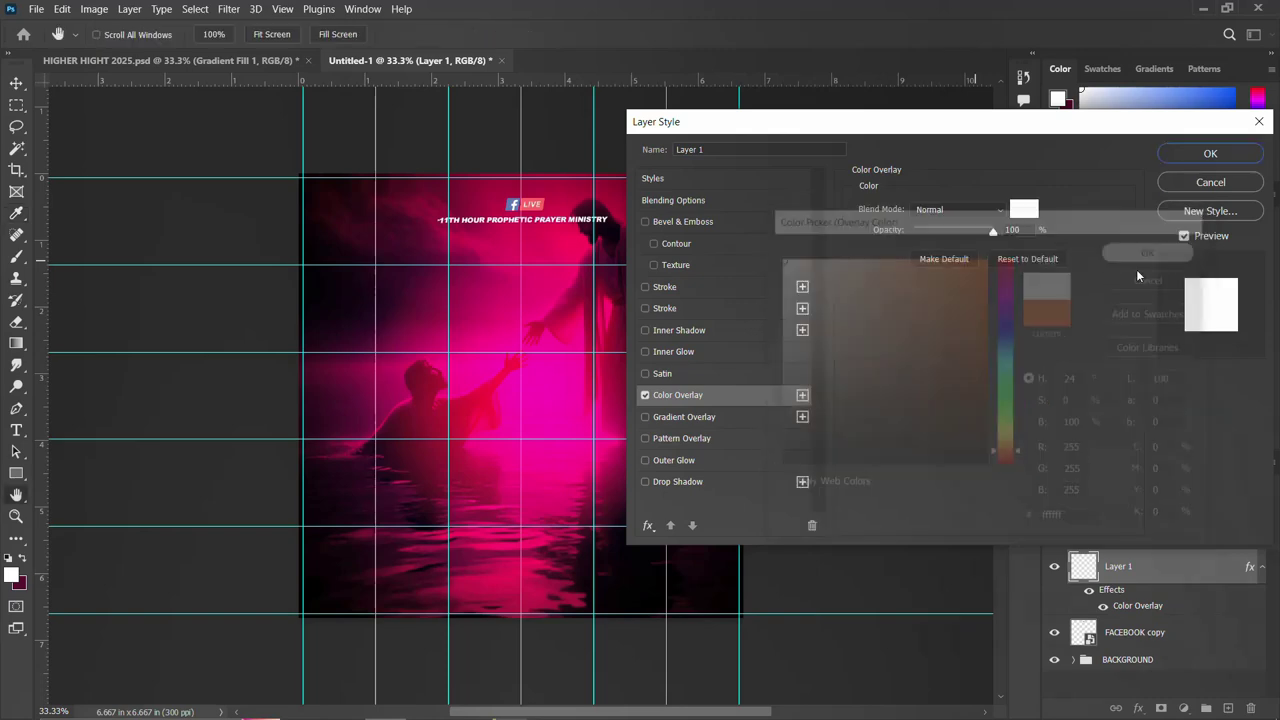
left_click(1210, 153)
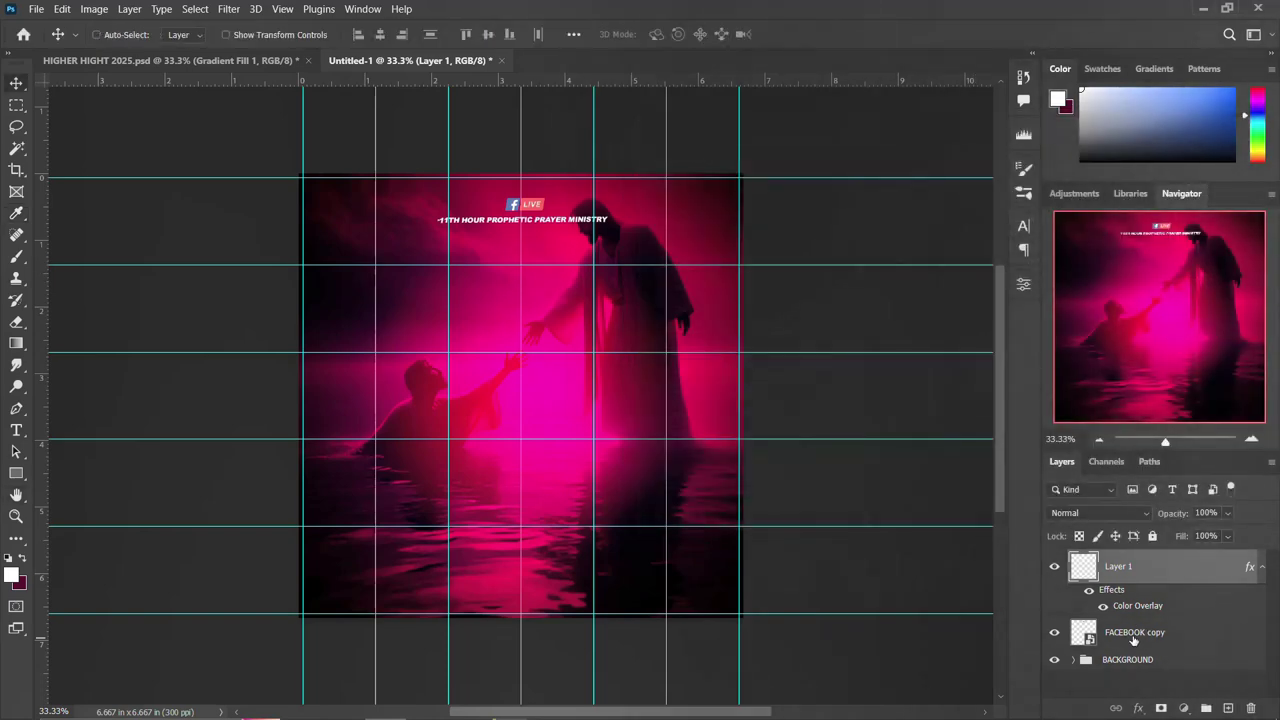
Group Layer 1 and FACEBOOK copy into a group named LOGO
left_click(1139, 635, "shift")
key("ctrl+g")
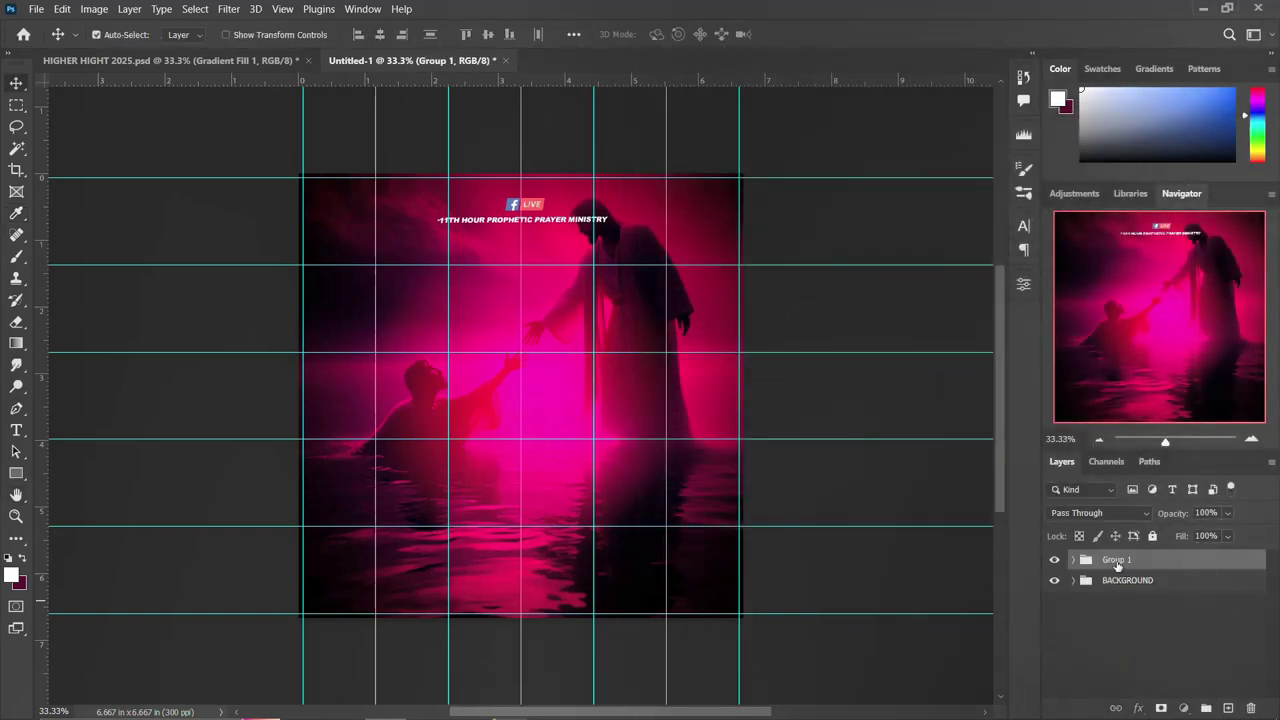
double_click(1116, 560)
type("LOGO")
key("Return")
Add a PRESENTS text layer on the upper left of the flyer
key("t")
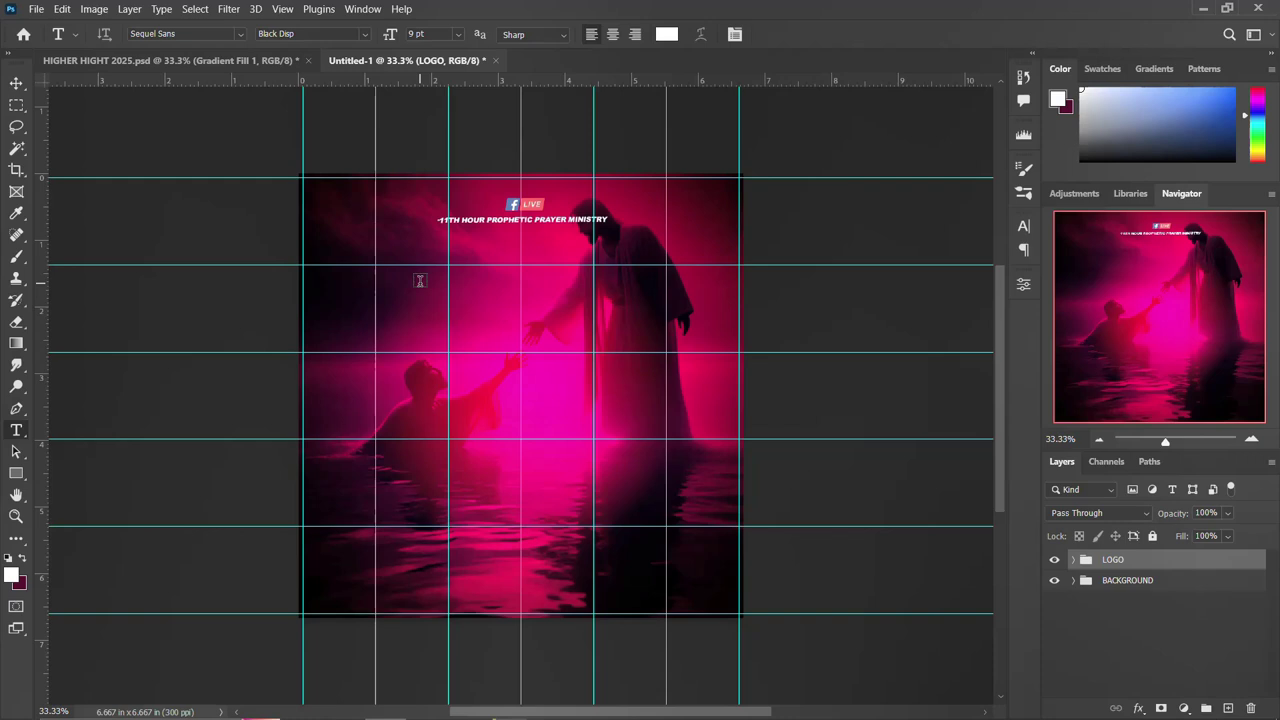
left_click(420, 281)
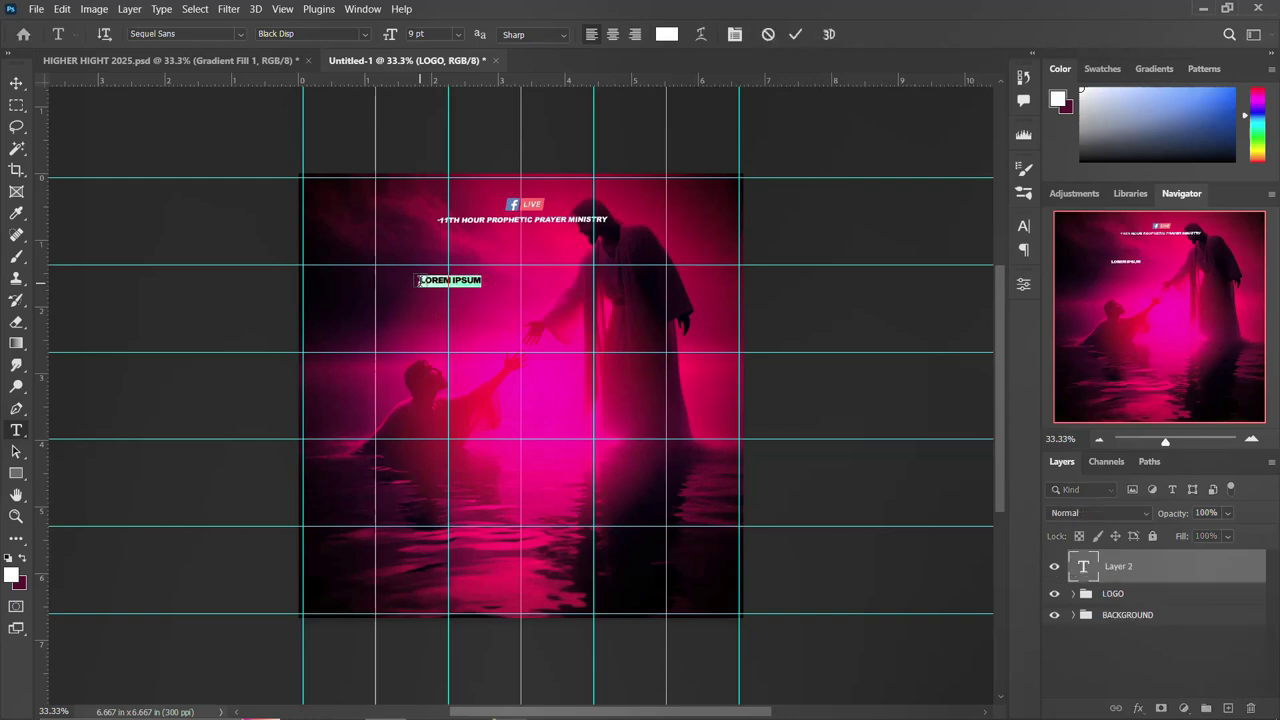
type("PRE")
type("s")
key("ctrl+Return")
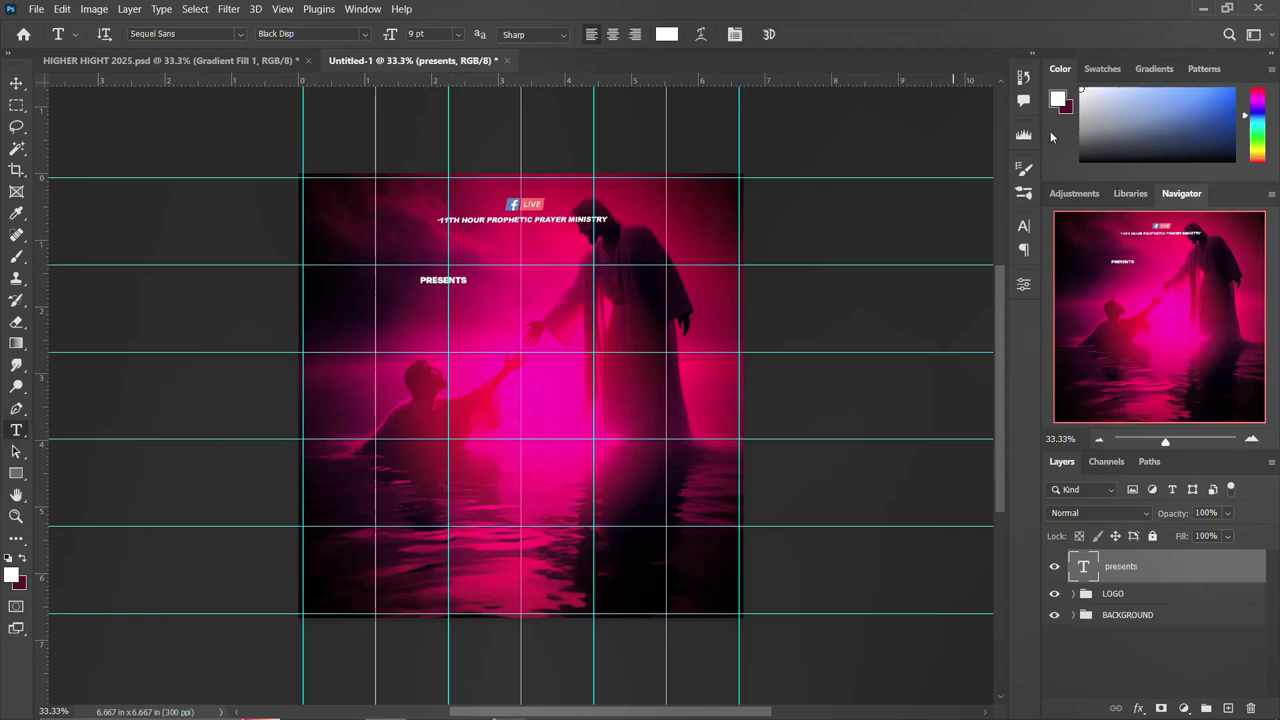
Colour PRESENTS orange #ff6600 and nudge it slightly upward
left_click(1024, 227)
left_click(975, 322)
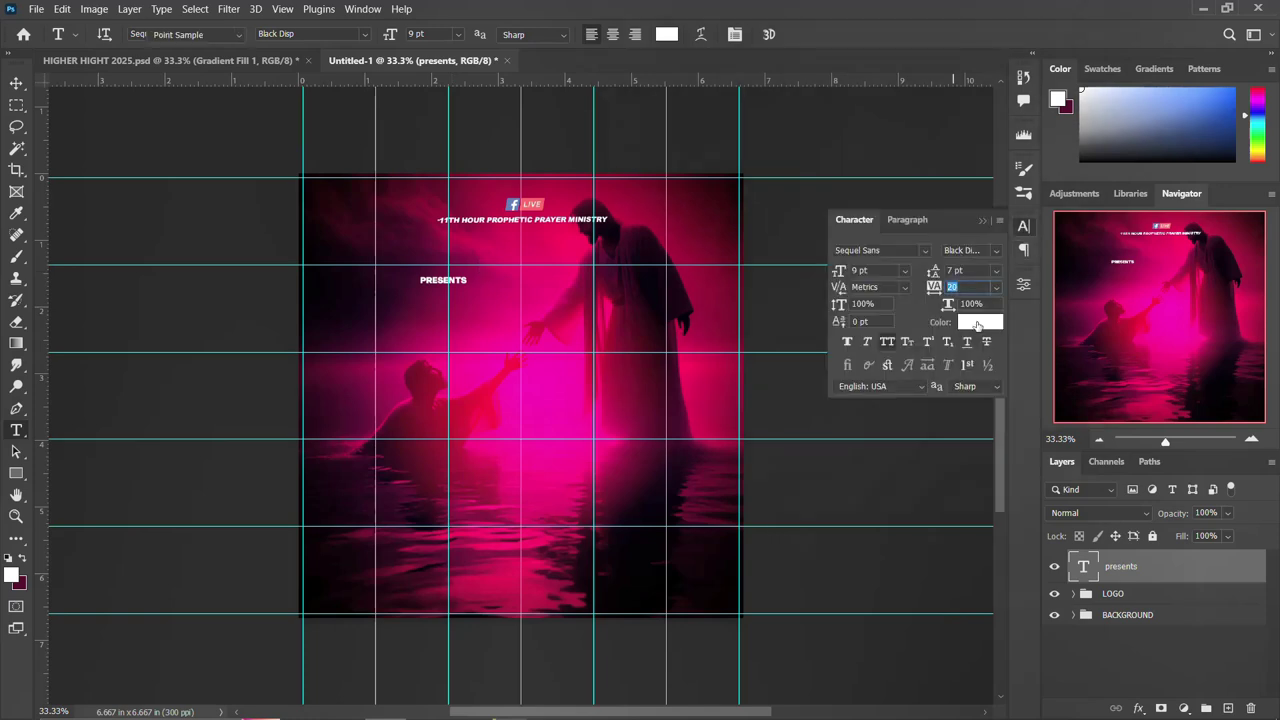
left_click_drag(1005, 400, 1010, 457)
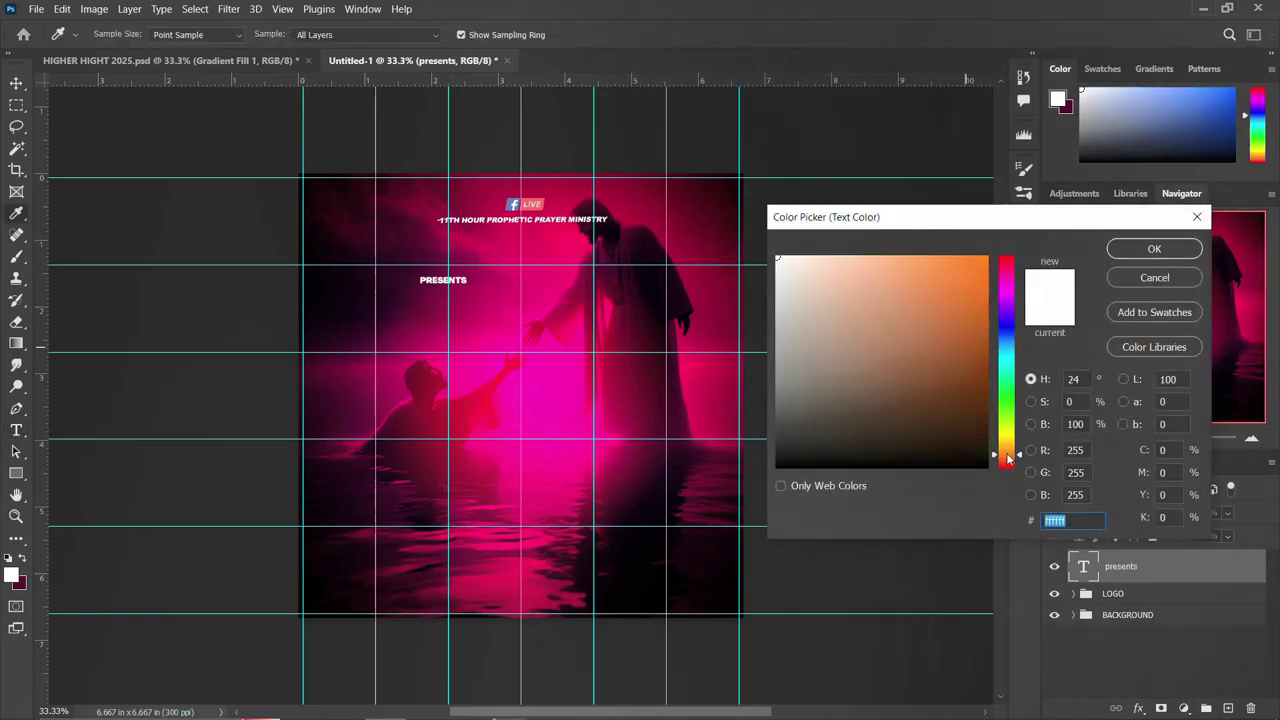
left_click(968, 335)
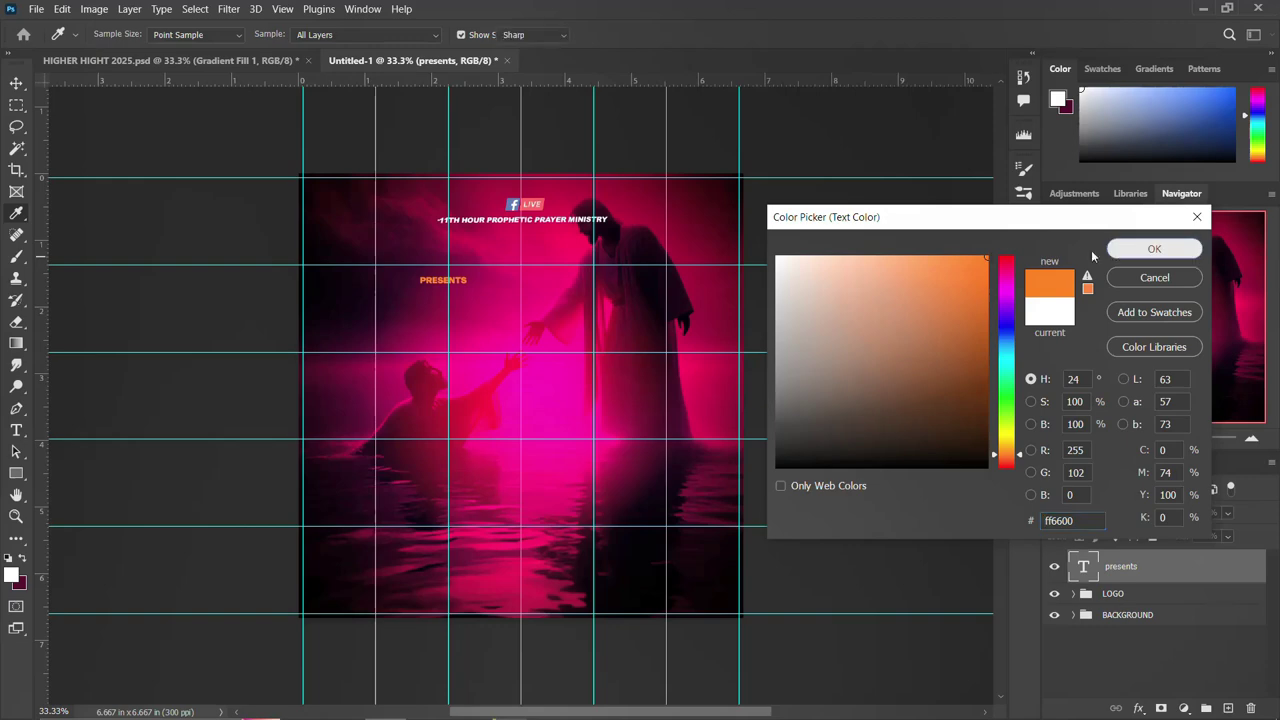
left_click(1154, 248)
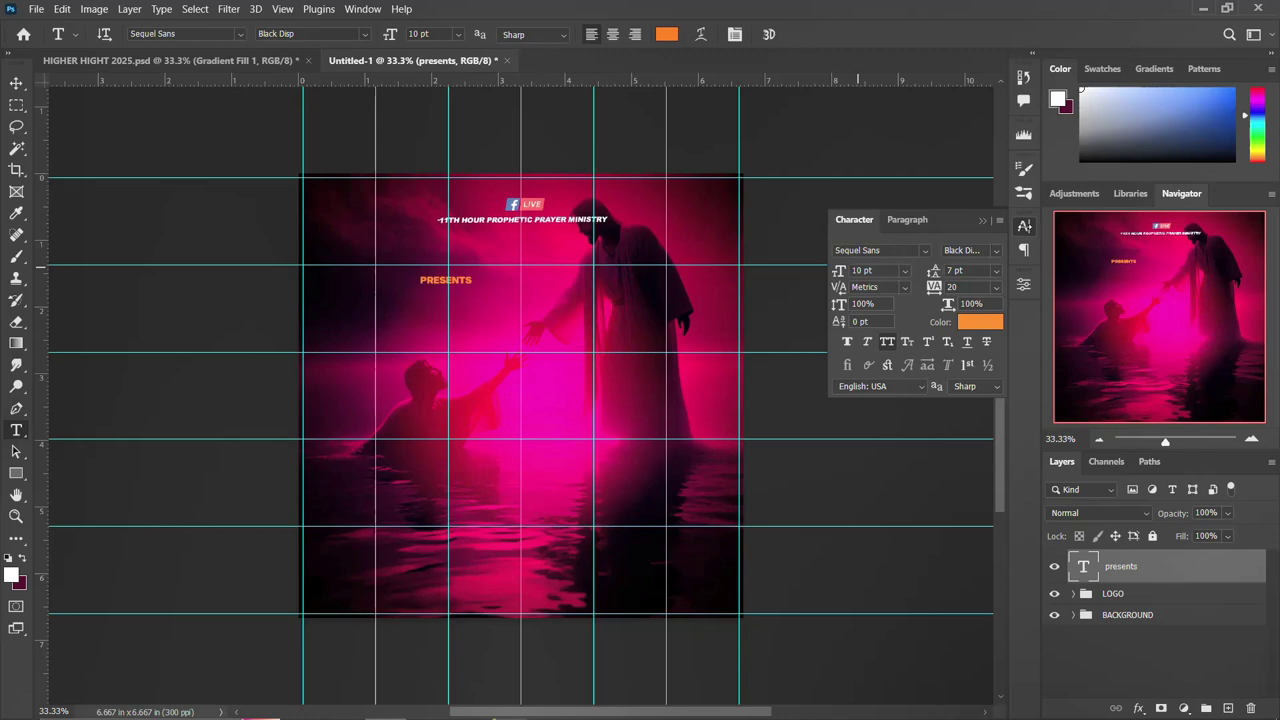
left_click(1025, 228)
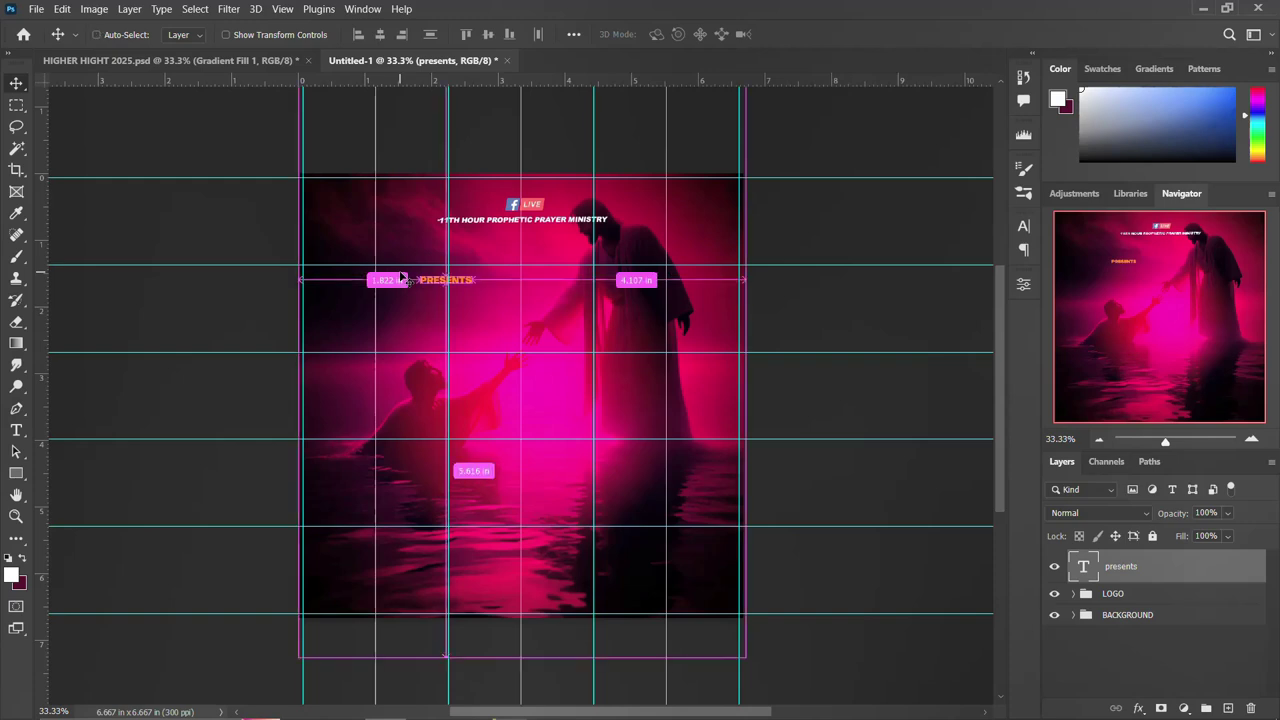
key("ctrl+t")
left_click_drag(458, 282, 463, 275)
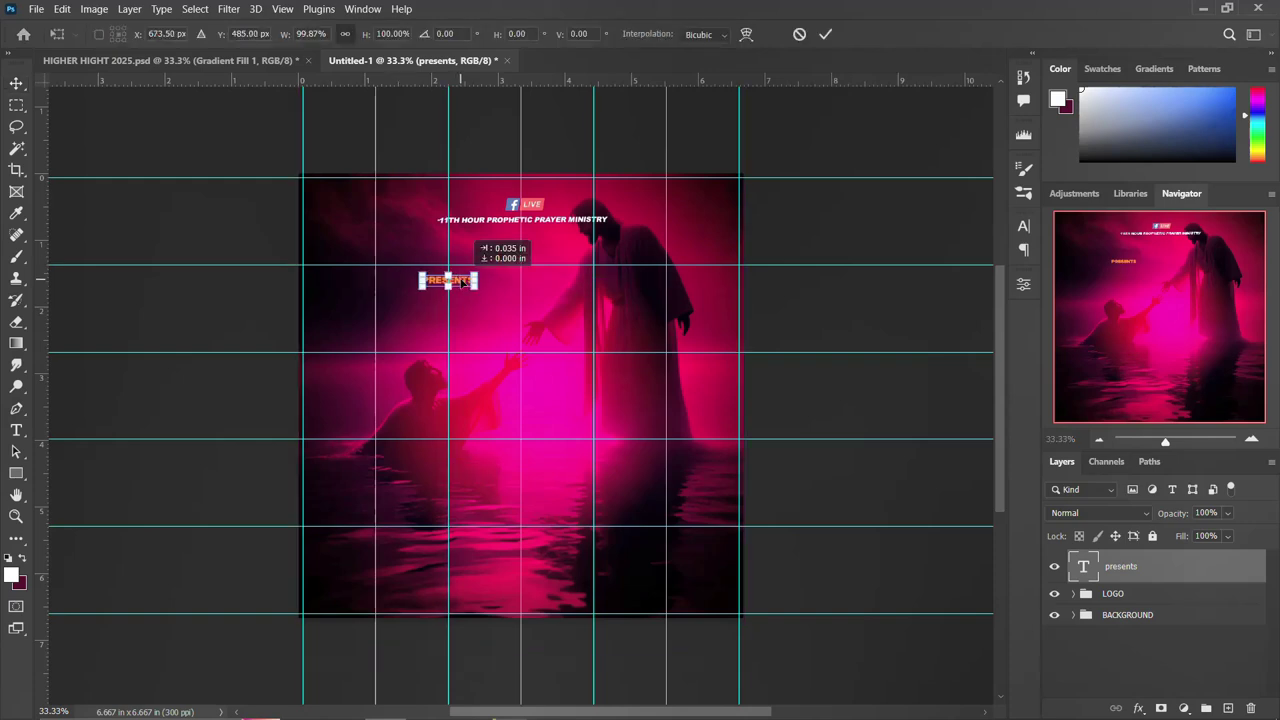
Duplicate PRESENTS just below itself and retype the copy as HIGHER
key("Return")
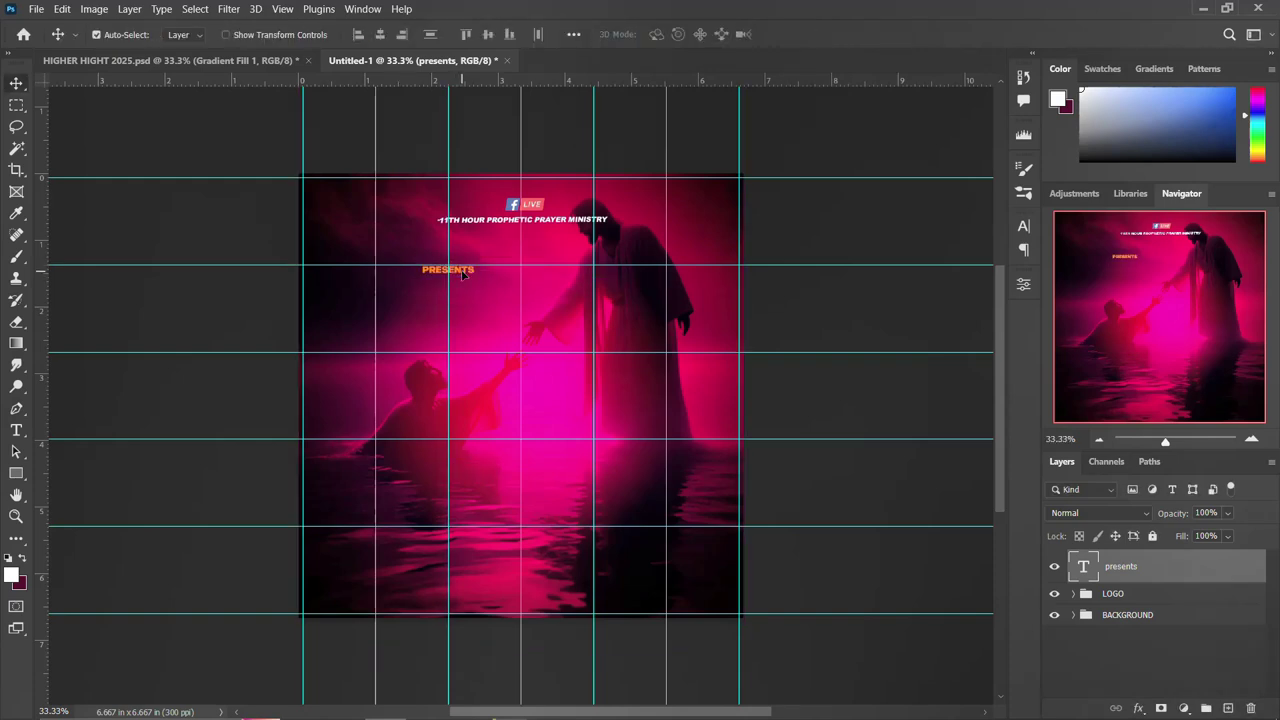
left_click_drag(463, 275, 467, 305, "alt")
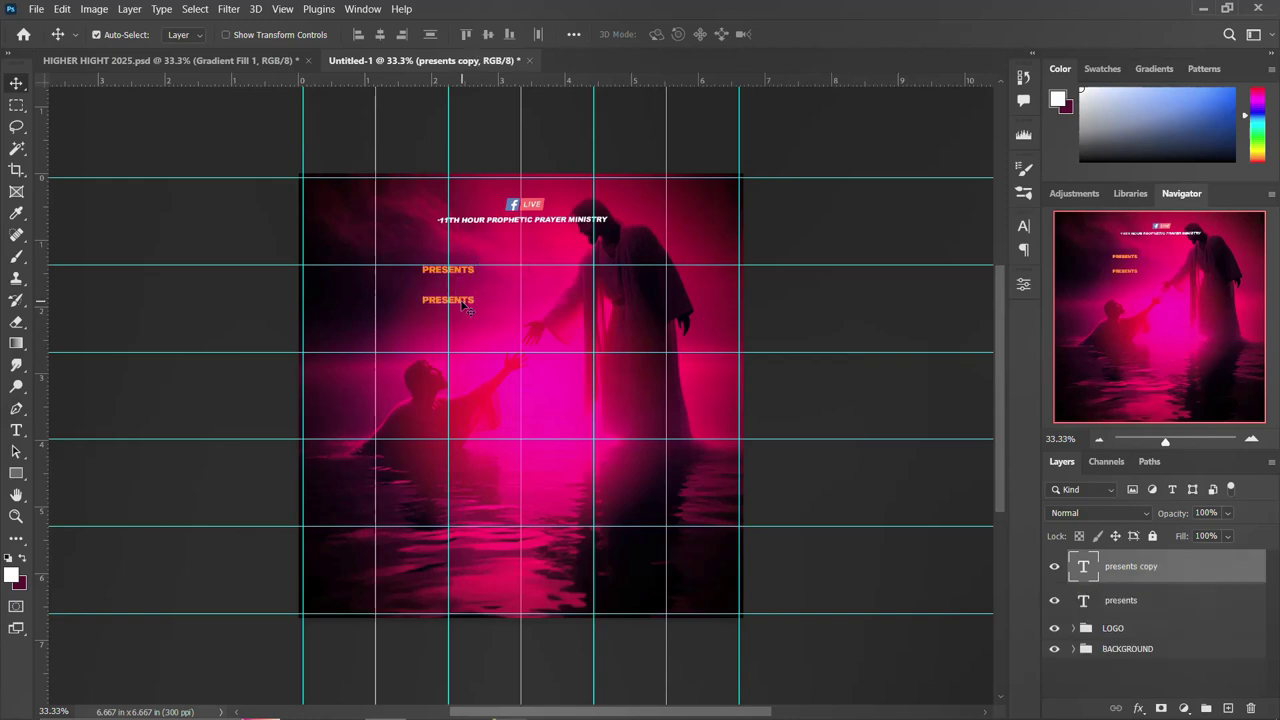
double_click(464, 303)
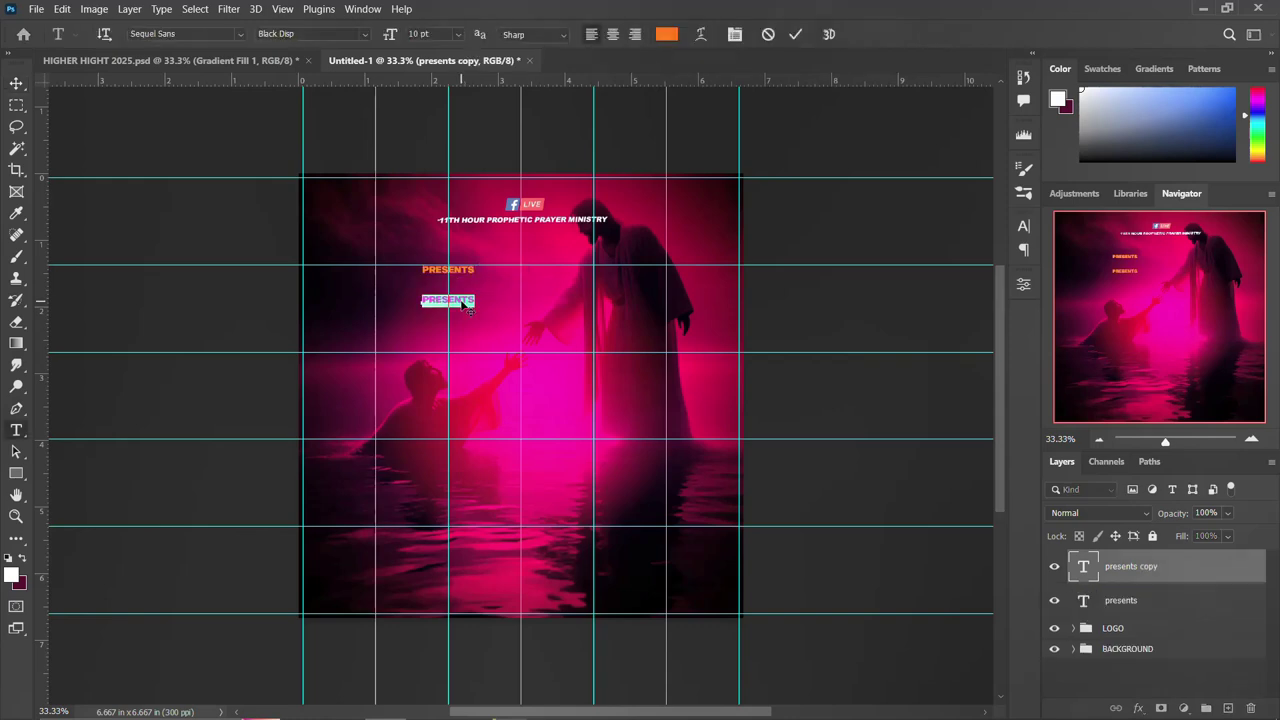
type("HIGHE")
type("R")
key("ctrl+Return")
key("v")
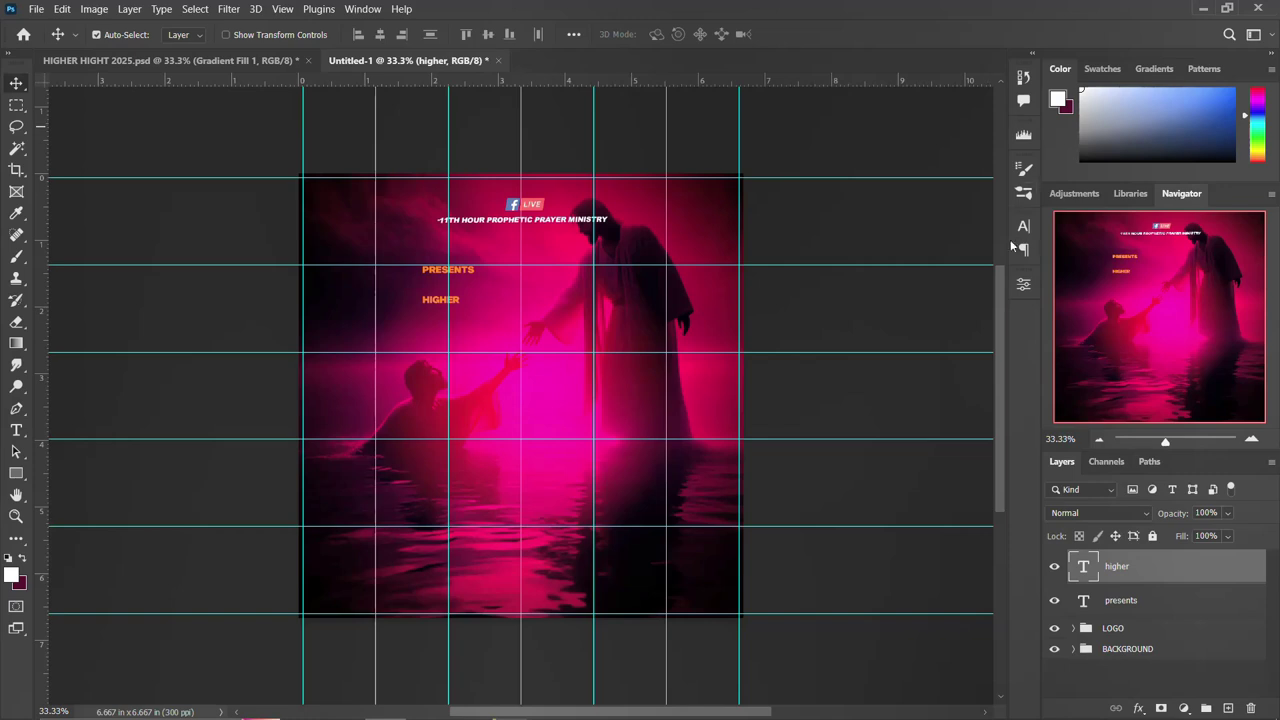
Set HIGHER to Antilles Expanded in white and scale it up to about 2.8 in wide
left_click(1023, 226)
left_click(925, 249)
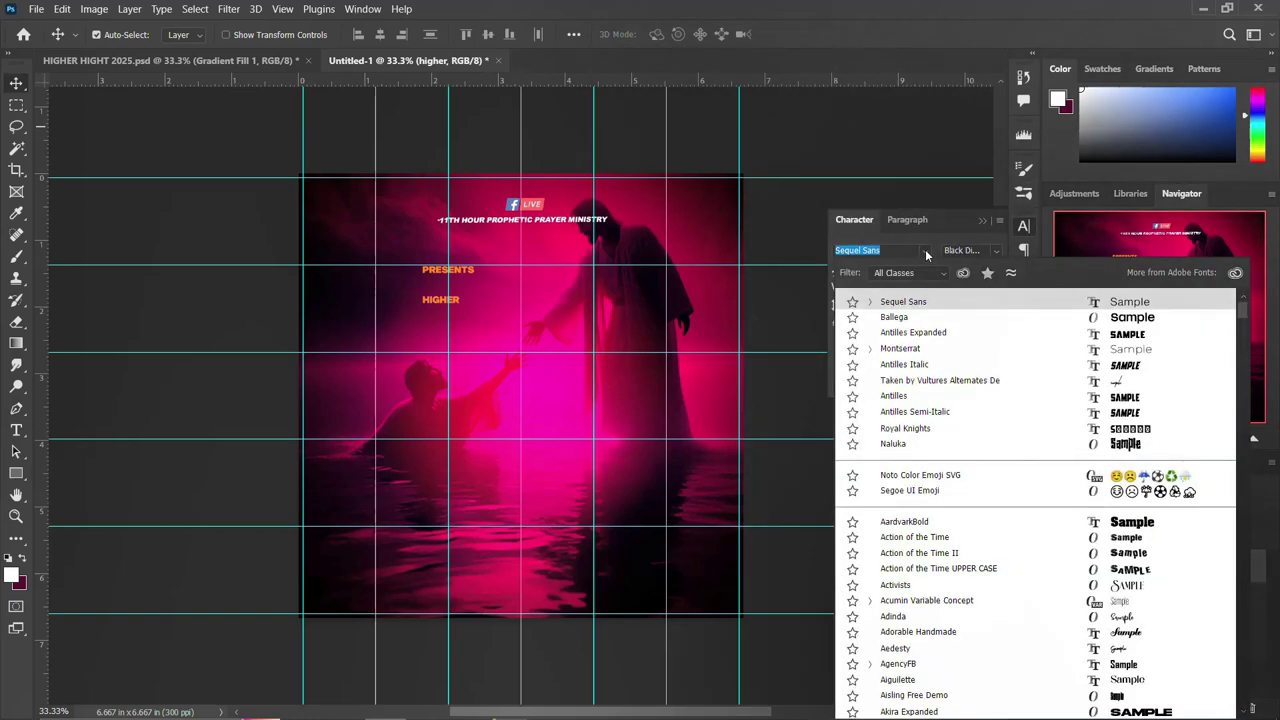
left_click(898, 336)
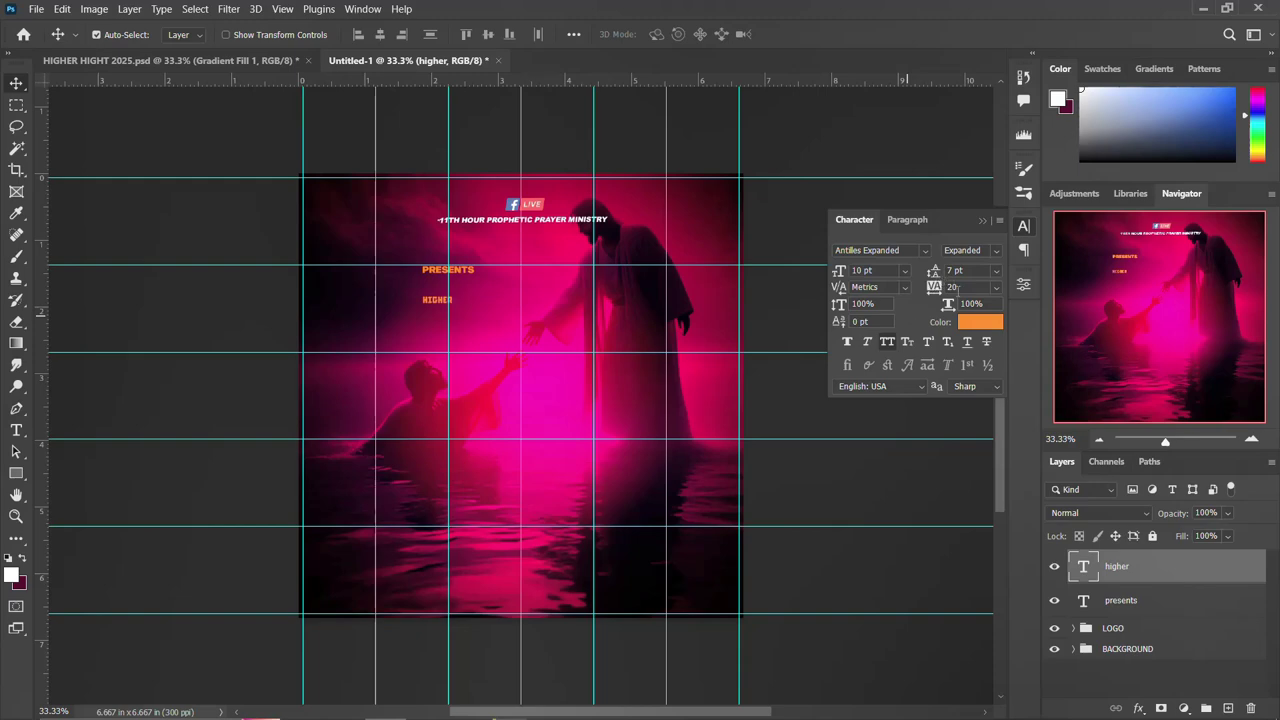
left_click(981, 322)
left_click_drag(844, 332, 776, 257)
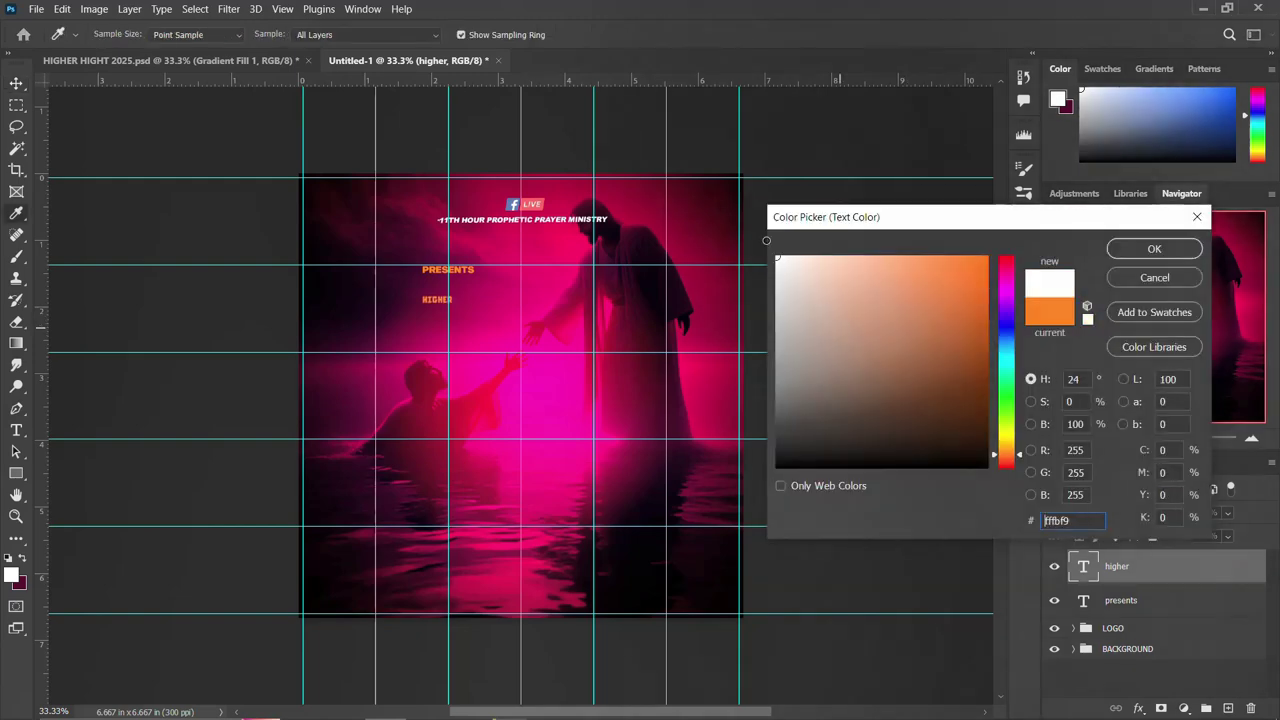
left_click(1115, 249)
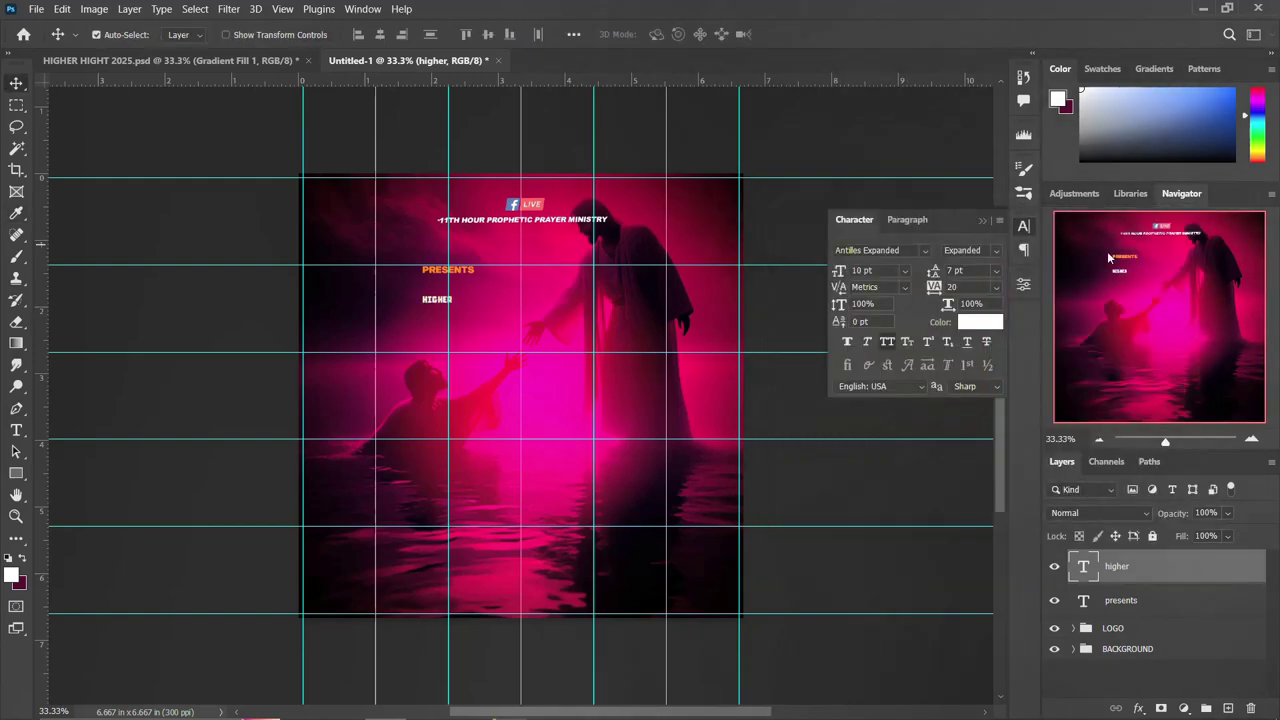
left_click(1023, 230)
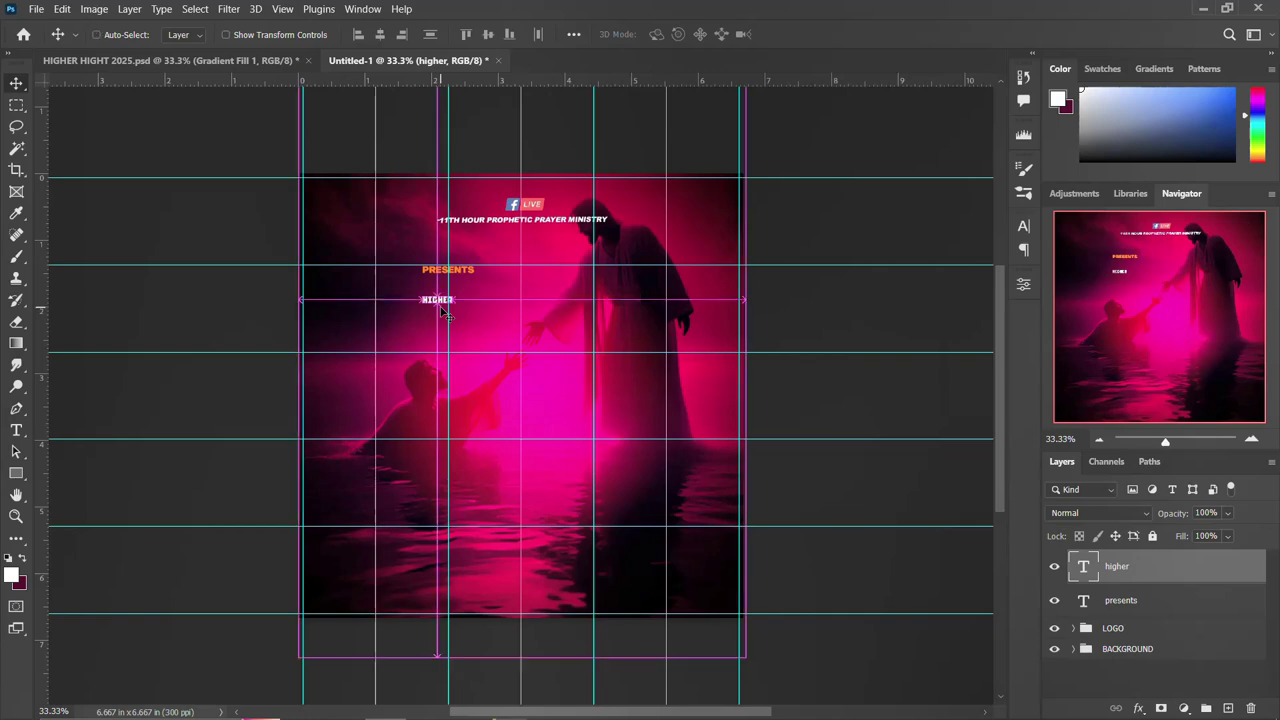
key("ctrl+t")
left_click_drag(452, 309, 541, 370)
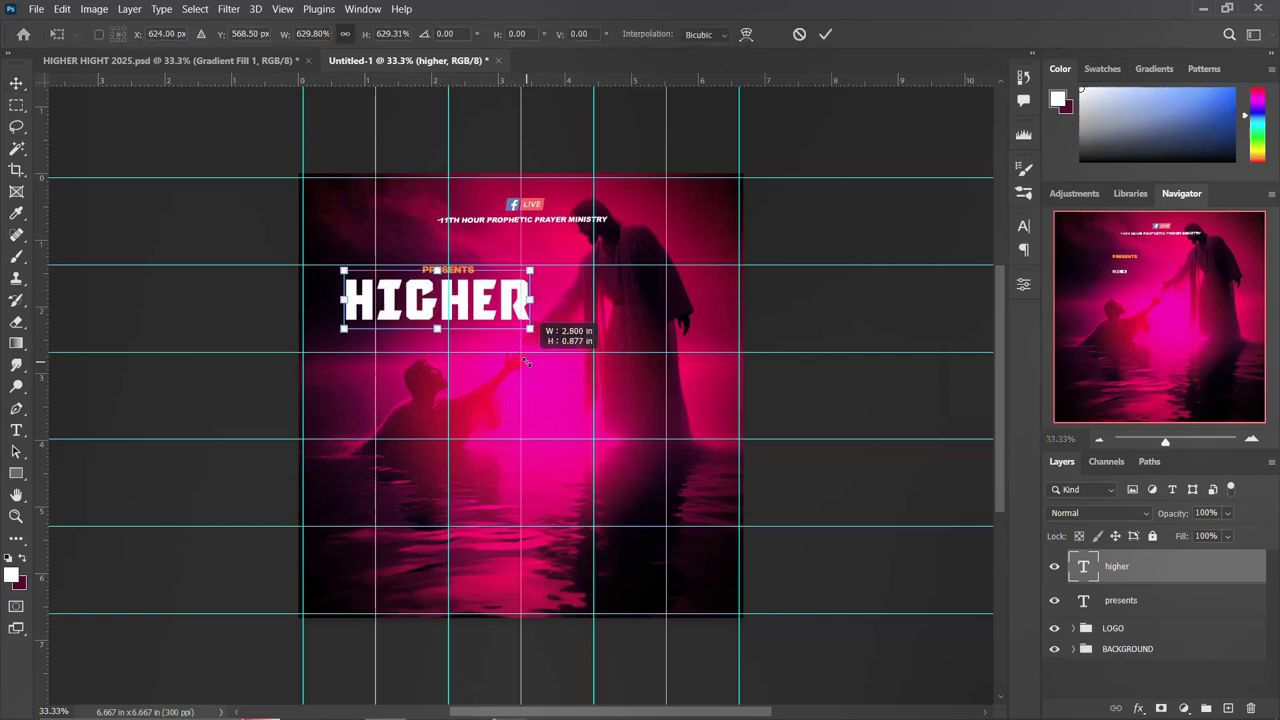
Centre HIGHER under PRESENTS and tighten its letter tracking to -80
left_click_drag(491, 292, 501, 305)
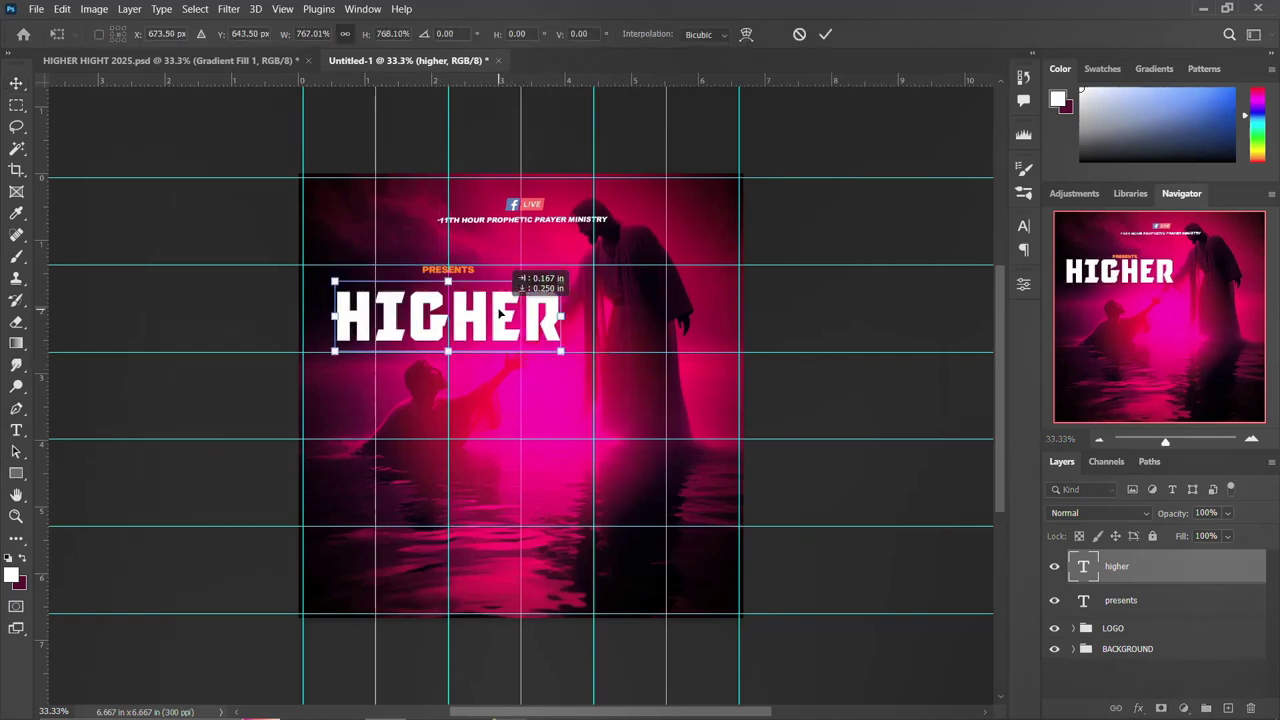
left_click(1023, 226)
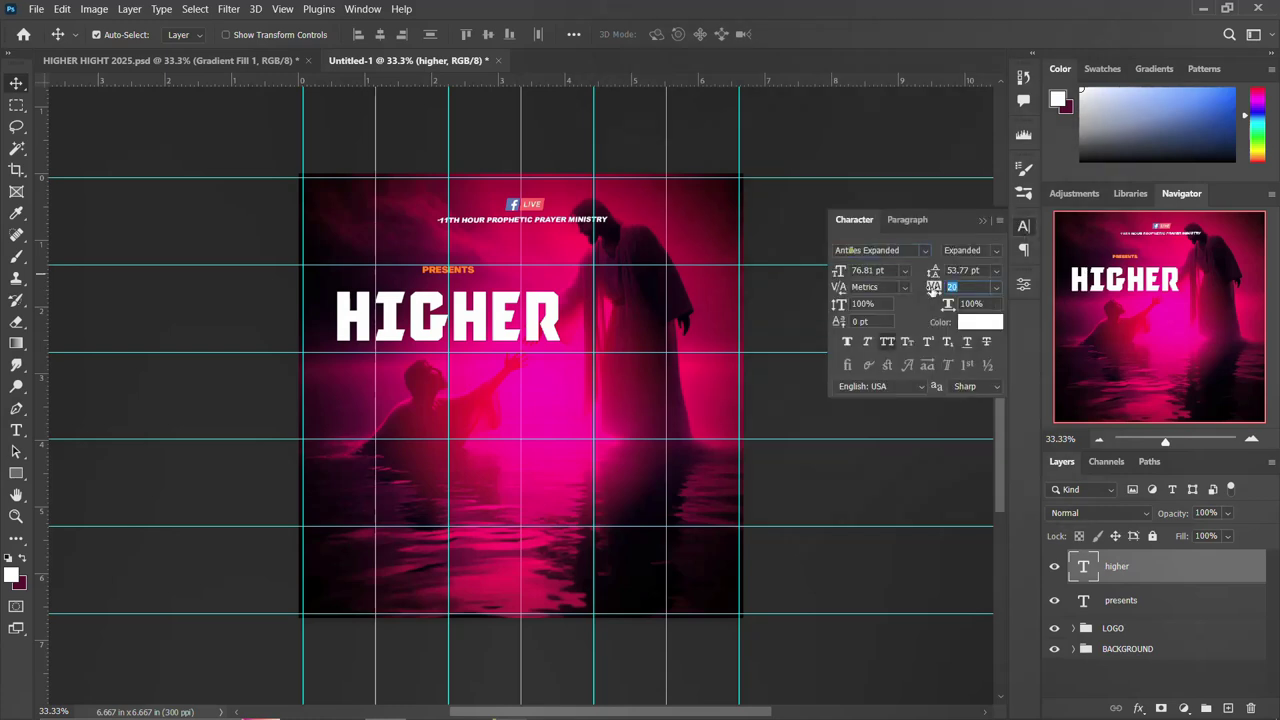
left_click_drag(933, 290, 925, 289)
key("shift+Down")
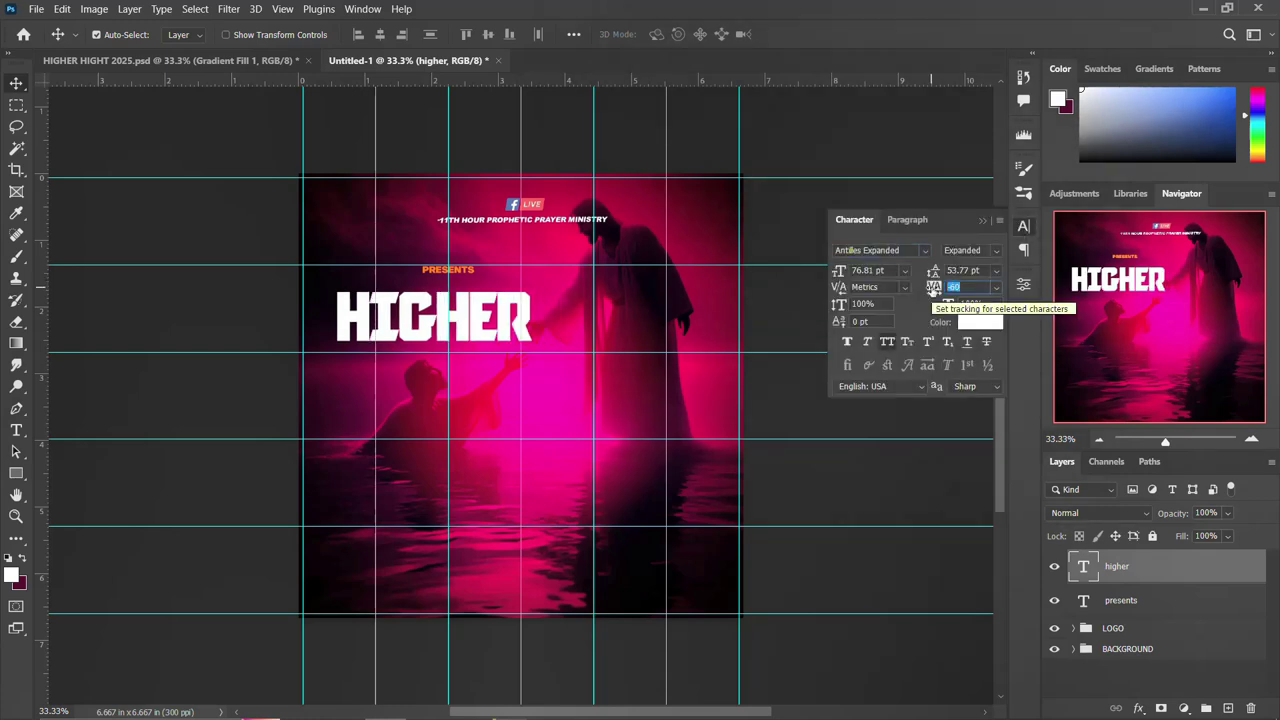
key("shift+Down")
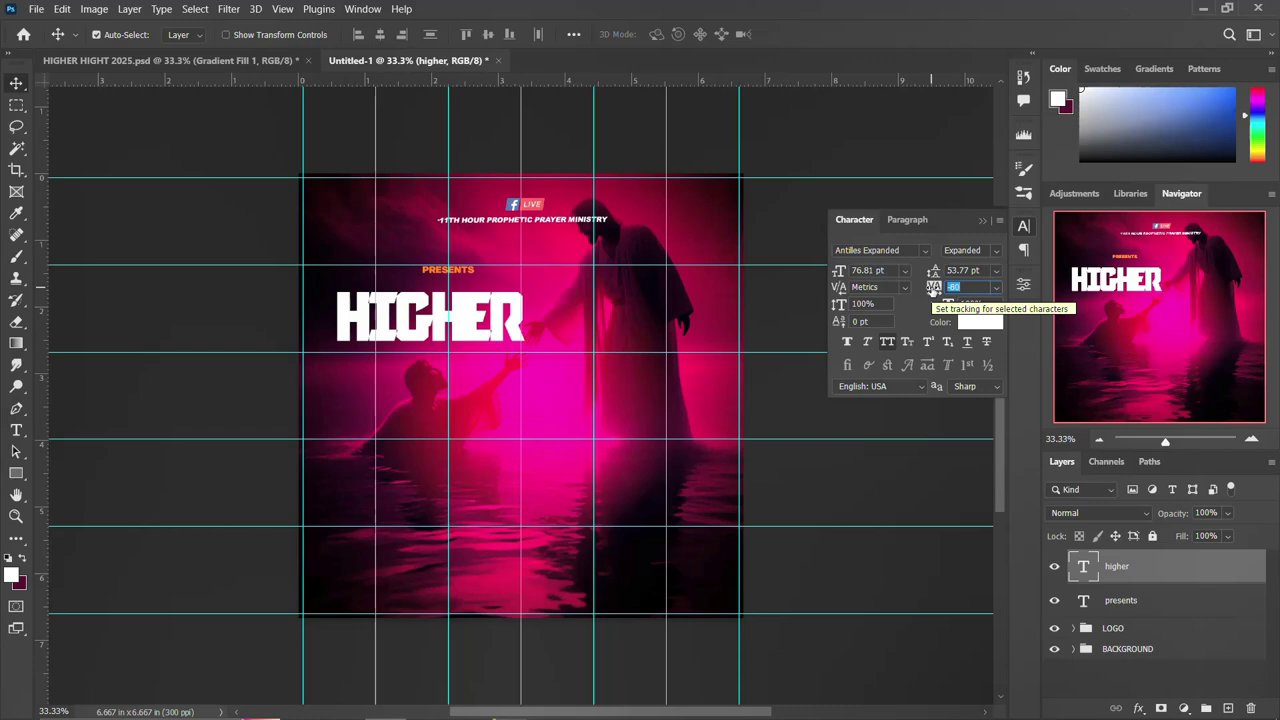
key("shift+Up")
left_click(1023, 226)
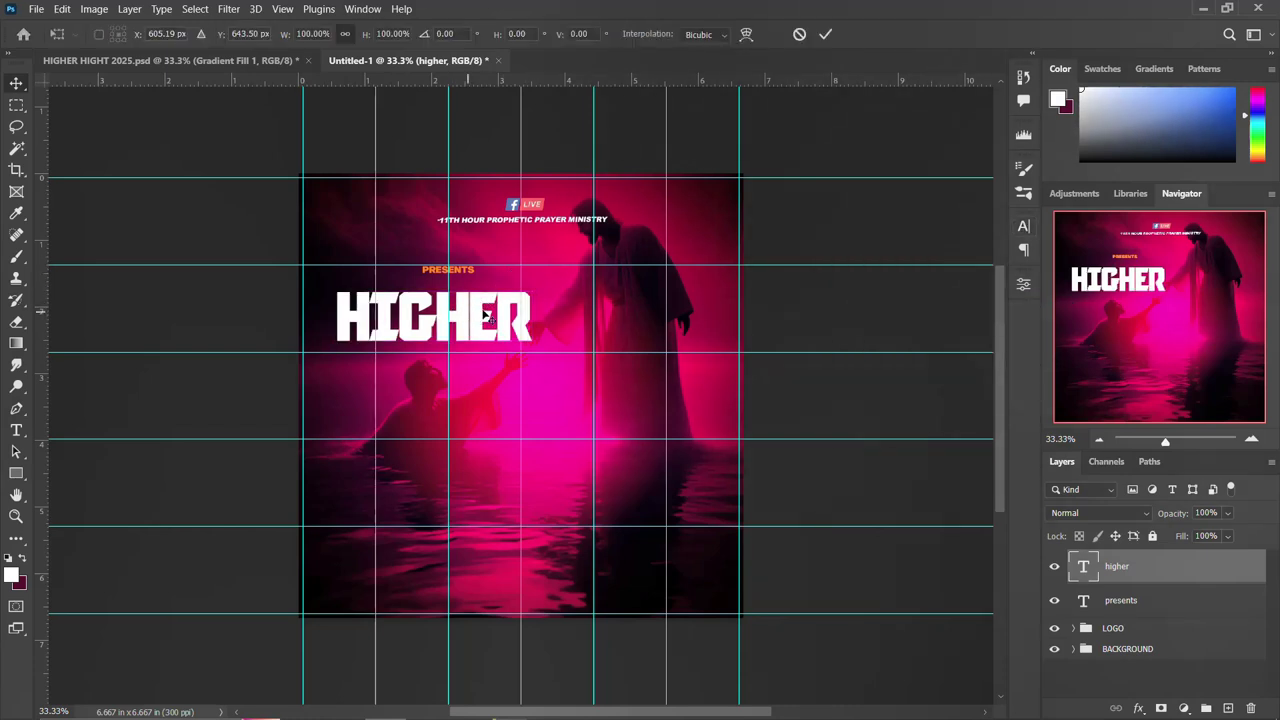
Scale HIGHER up to about 4 in wide and shift it slightly right
key("ctrl+t")
left_click_drag(533, 288, 568, 260)
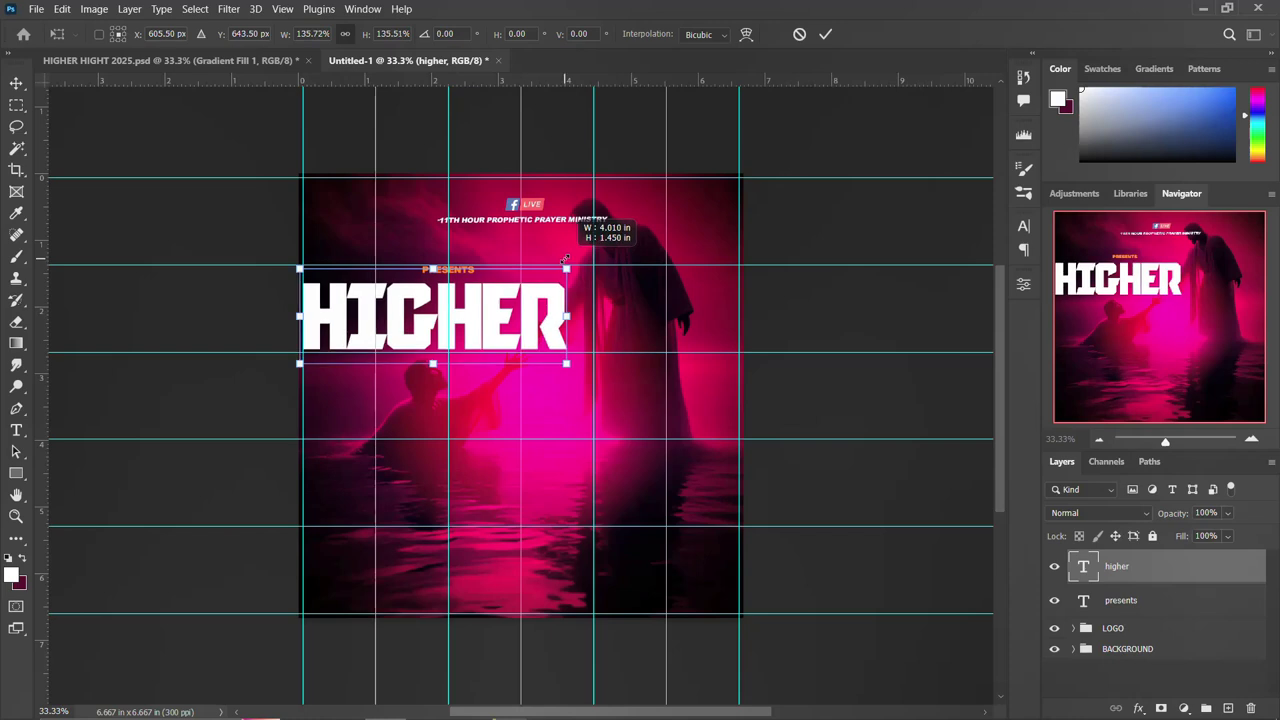
left_click_drag(486, 316, 498, 318)
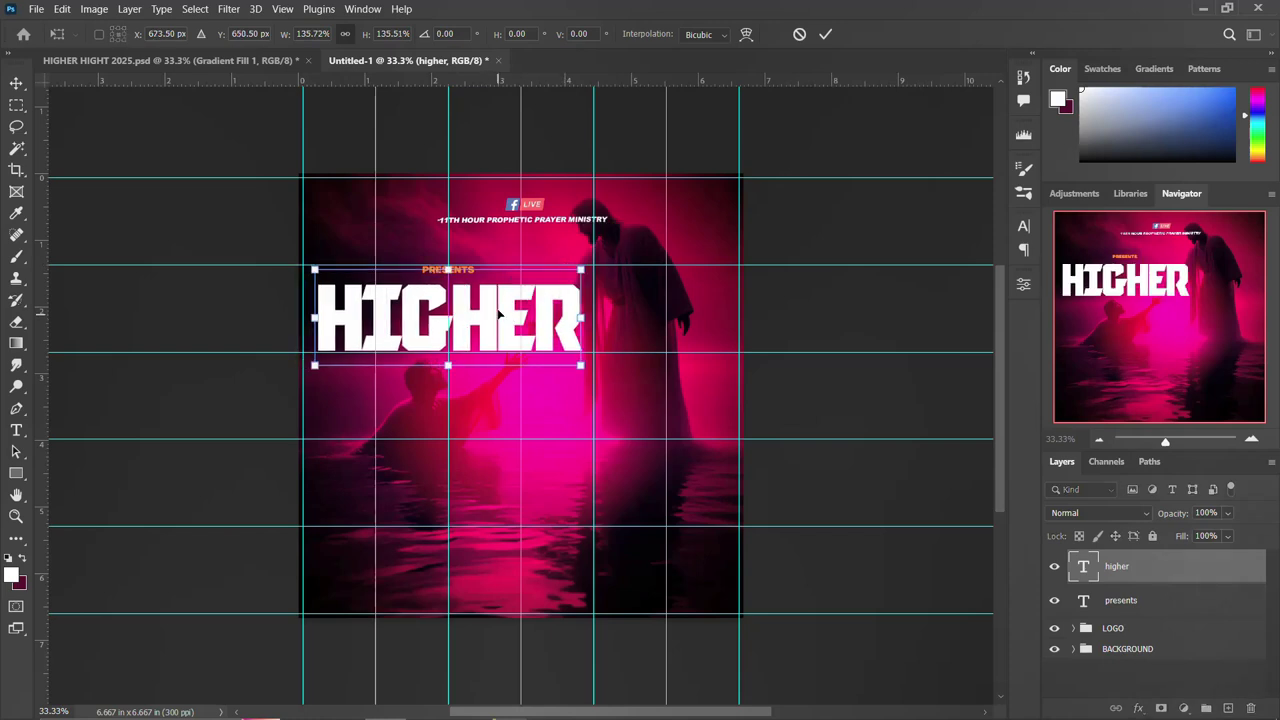
key("Return")
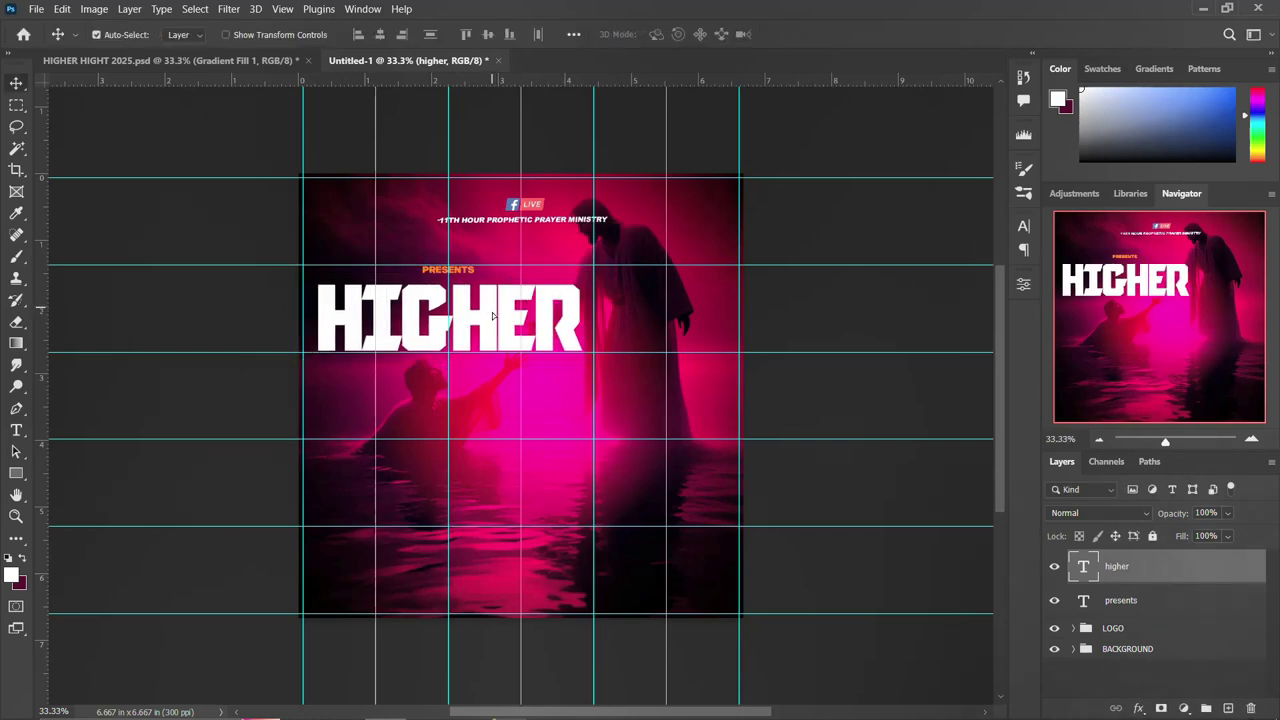
Duplicate HIGHER just beneath the original and retype the copy as HIGHT
left_click_drag(497, 316, 495, 372)
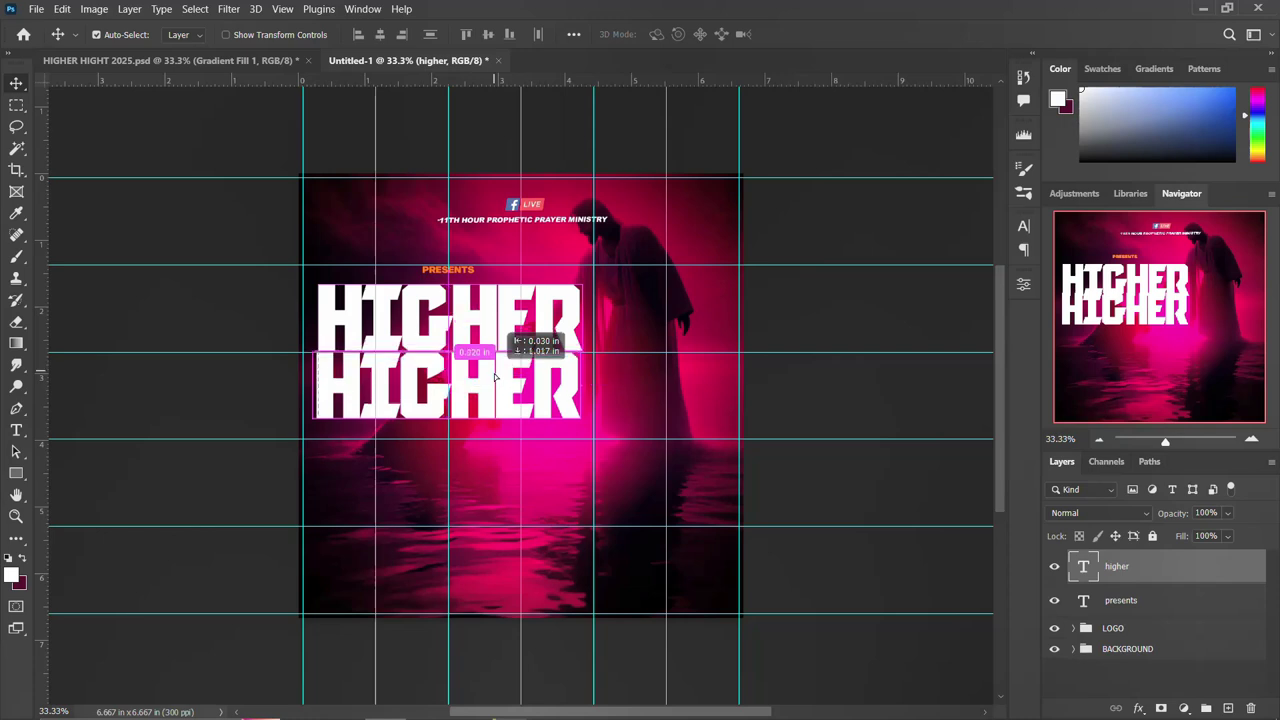
left_click_drag(495, 372, 497, 392)
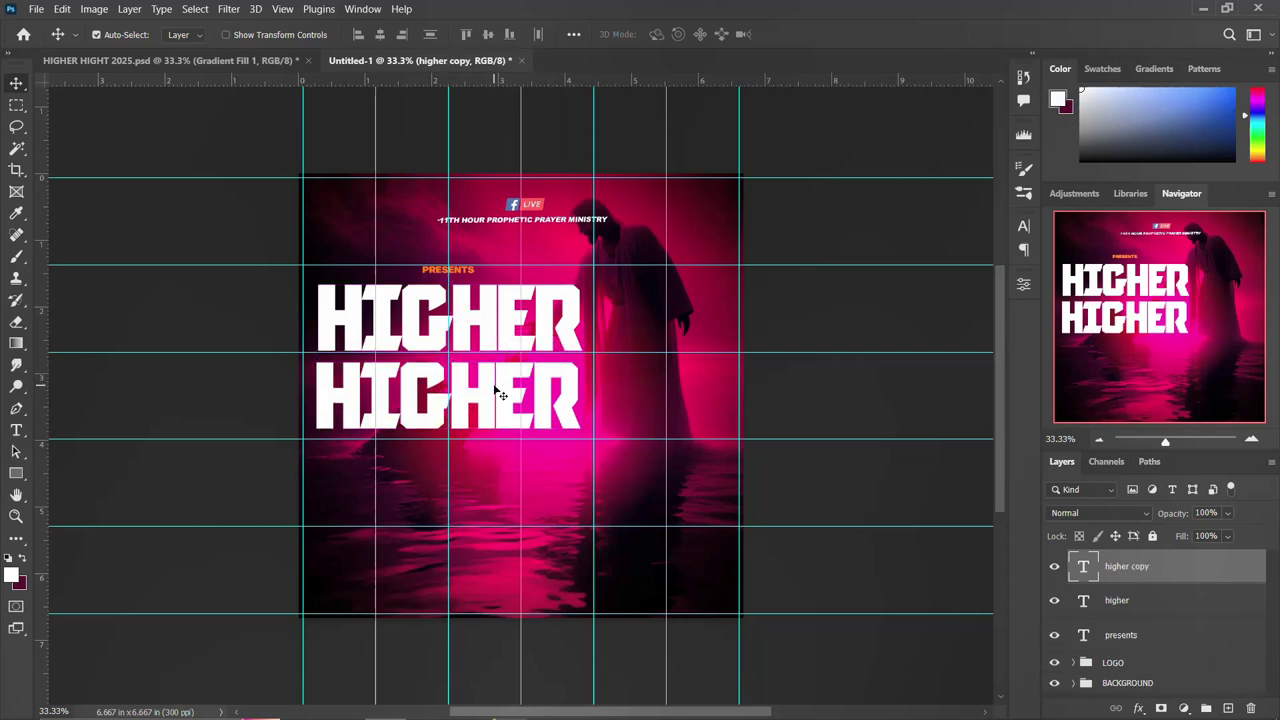
double_click(500, 394)
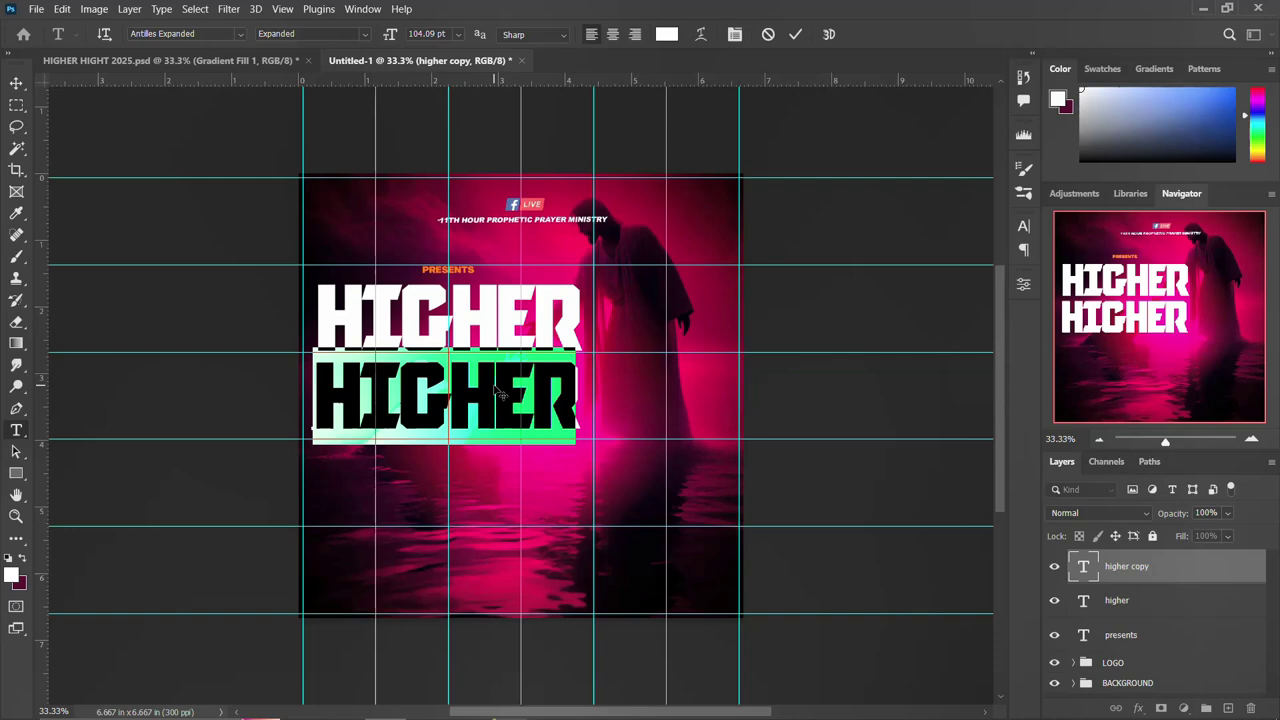
type("HI")
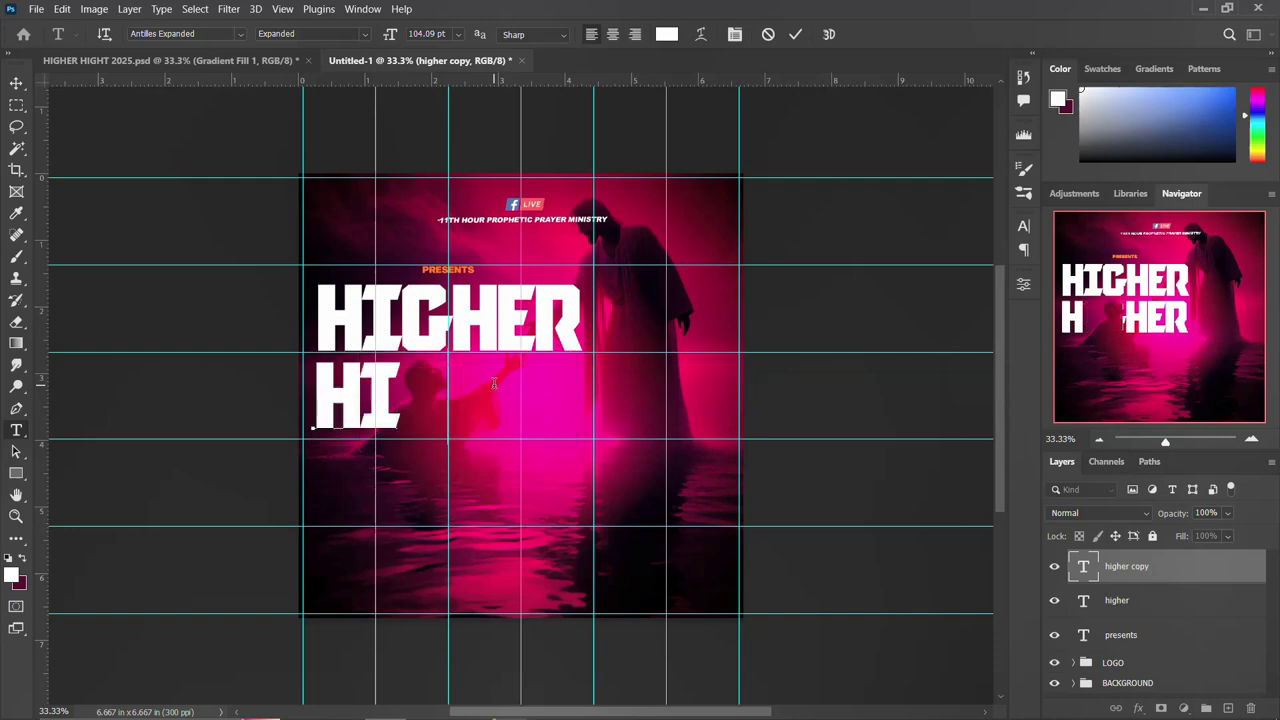
type("GHT")
key("ctrl+Return")
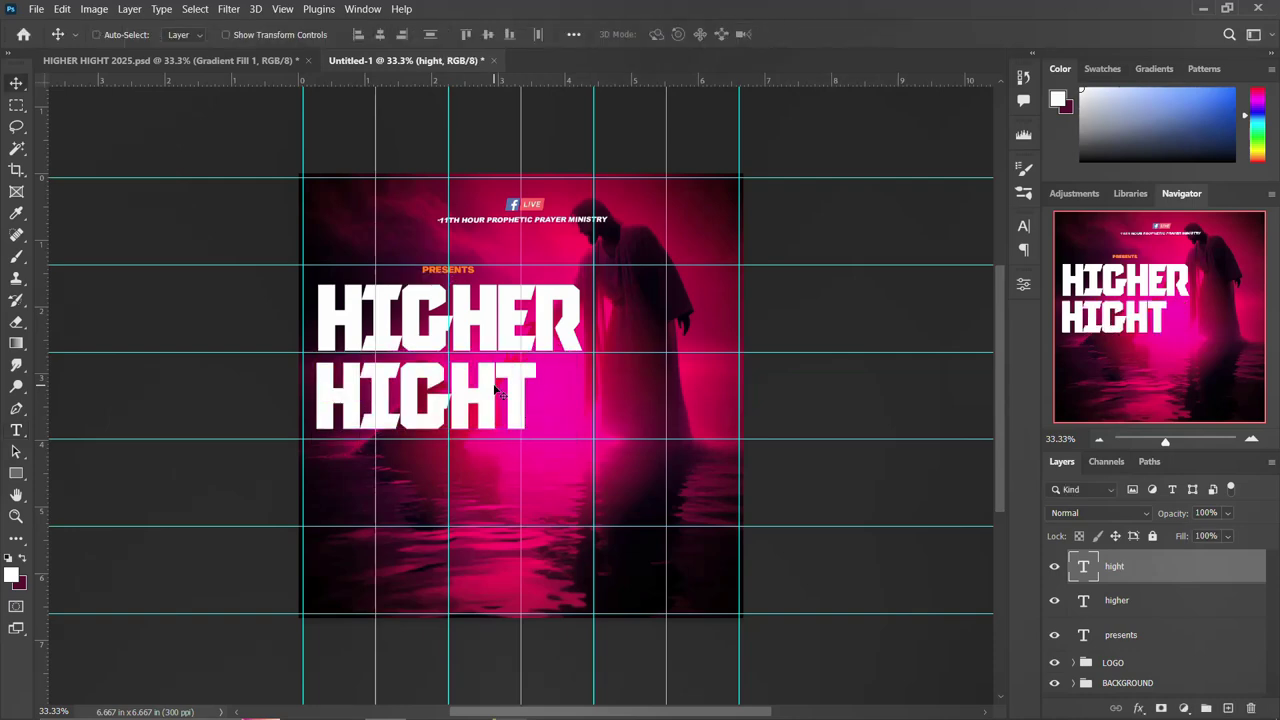
Enlarge HIGHT to about 117% and nudge it right to align with HIGHER
key("ctrl+t")
left_click_drag(533, 347, 549, 338)
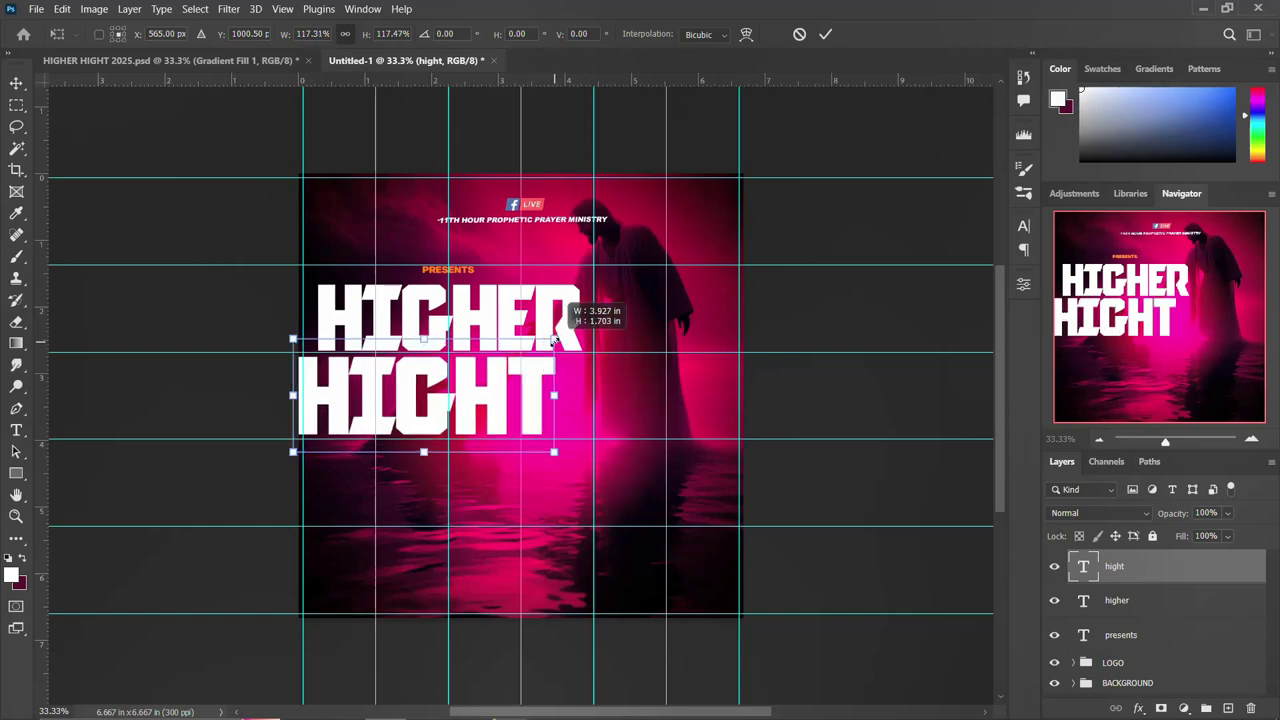
left_click_drag(516, 398, 524, 398)
key("shift+Right")
key("shift+Right")
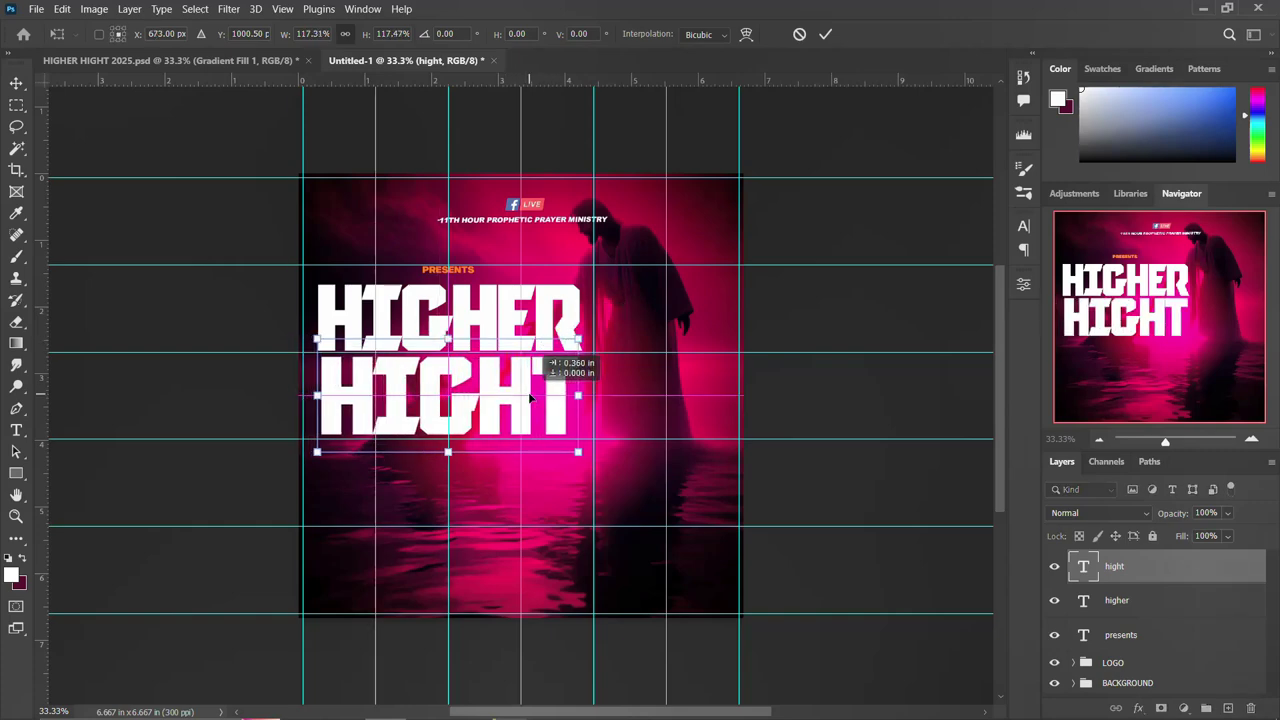
key("shift+Right")
key("shift+Right")
key("Return")
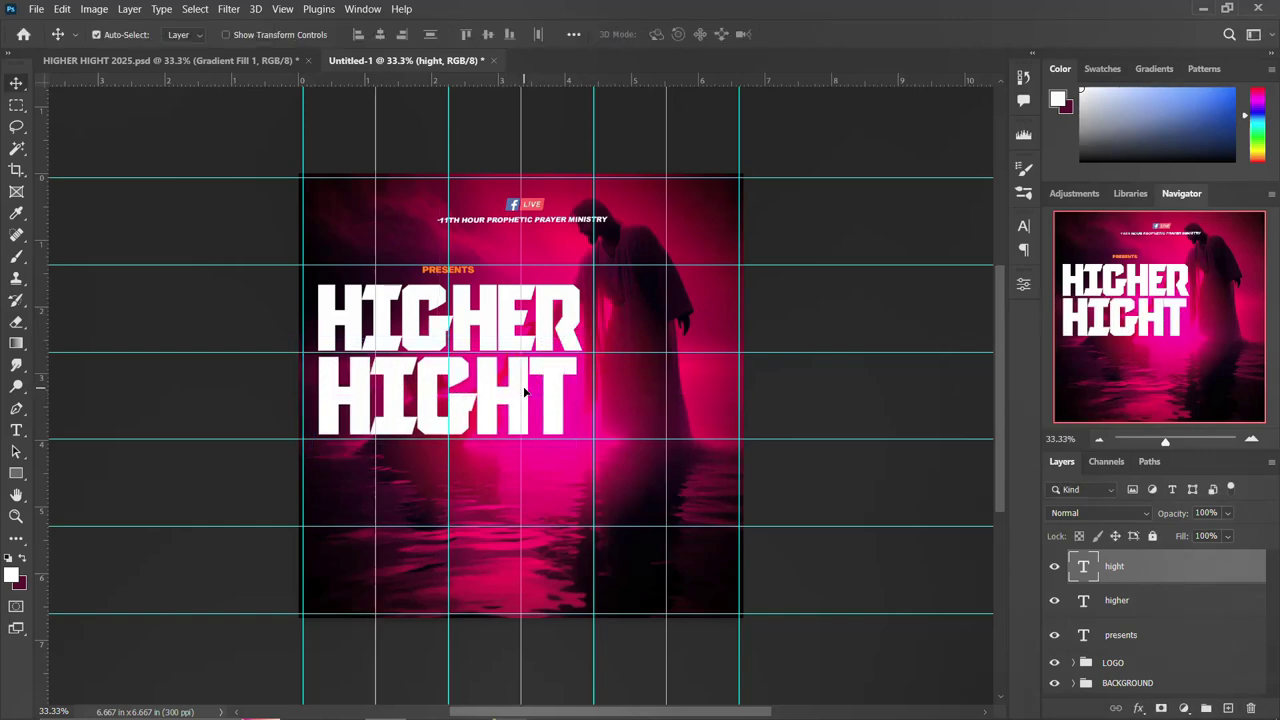
Tighten HIGHT's tracking to -80 and move it up snug under HIGHER
left_click(1021, 228)
left_click(925, 288)
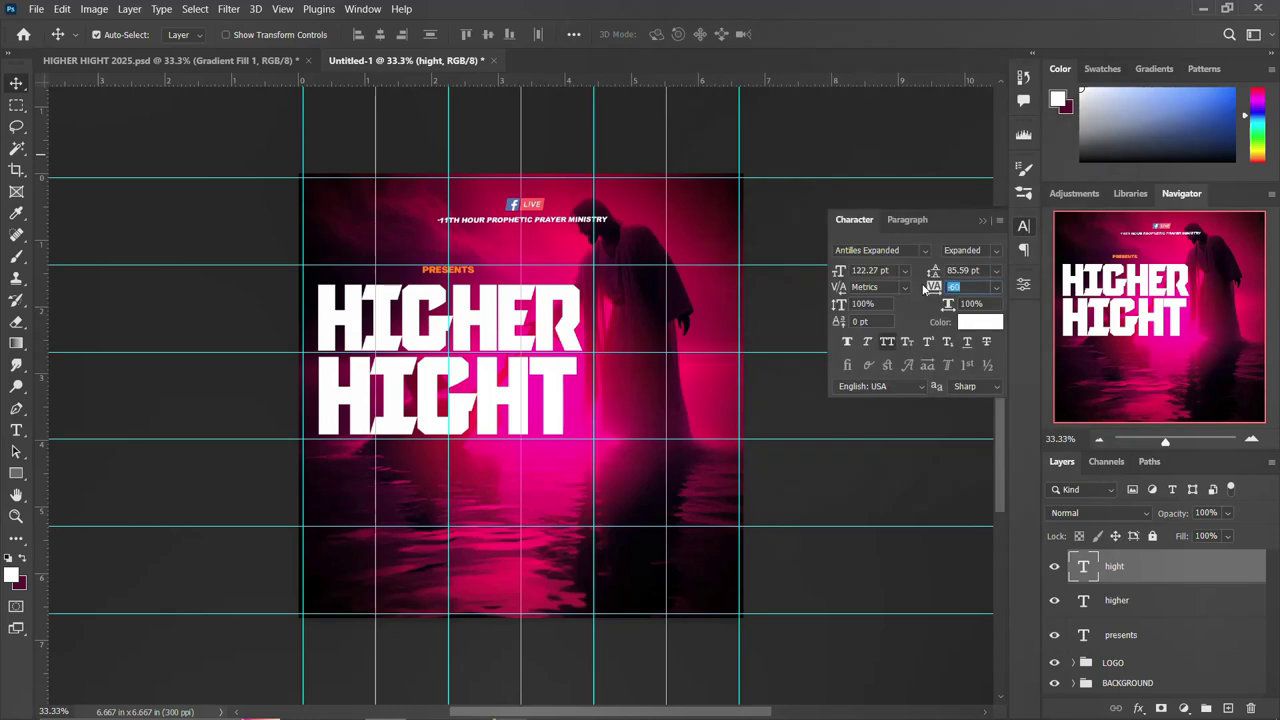
key("Down")
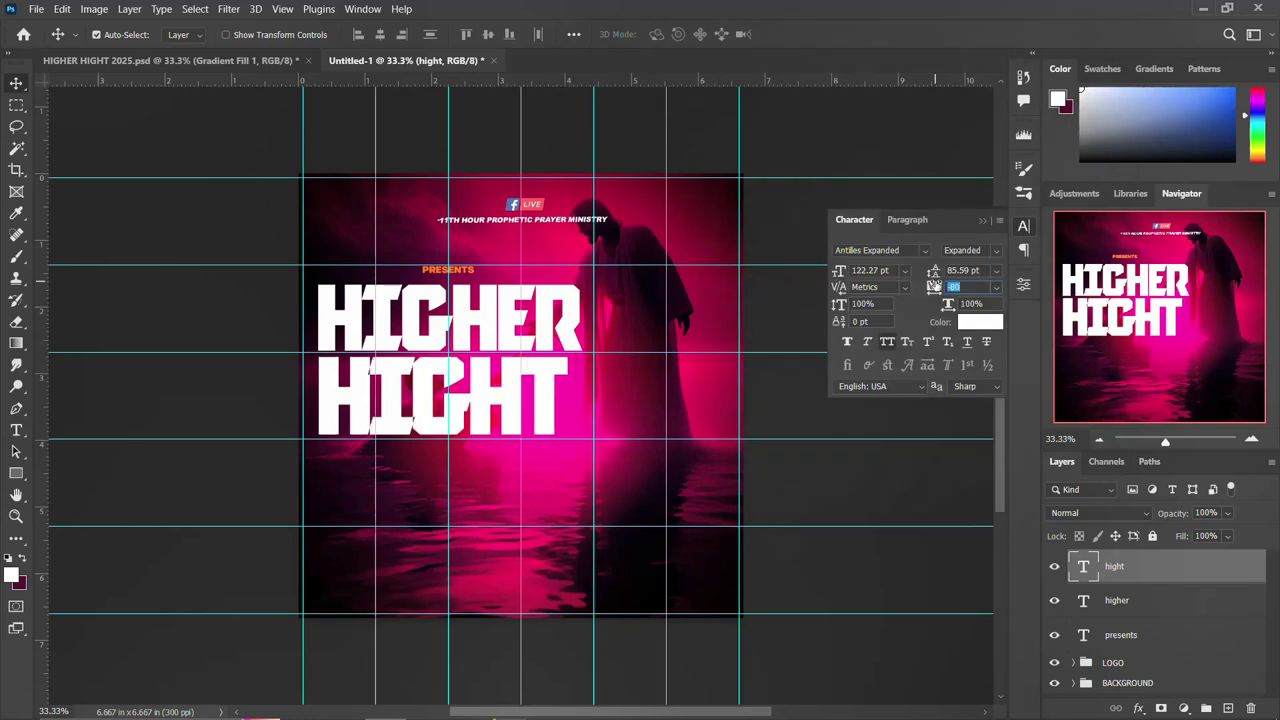
left_click(1021, 229)
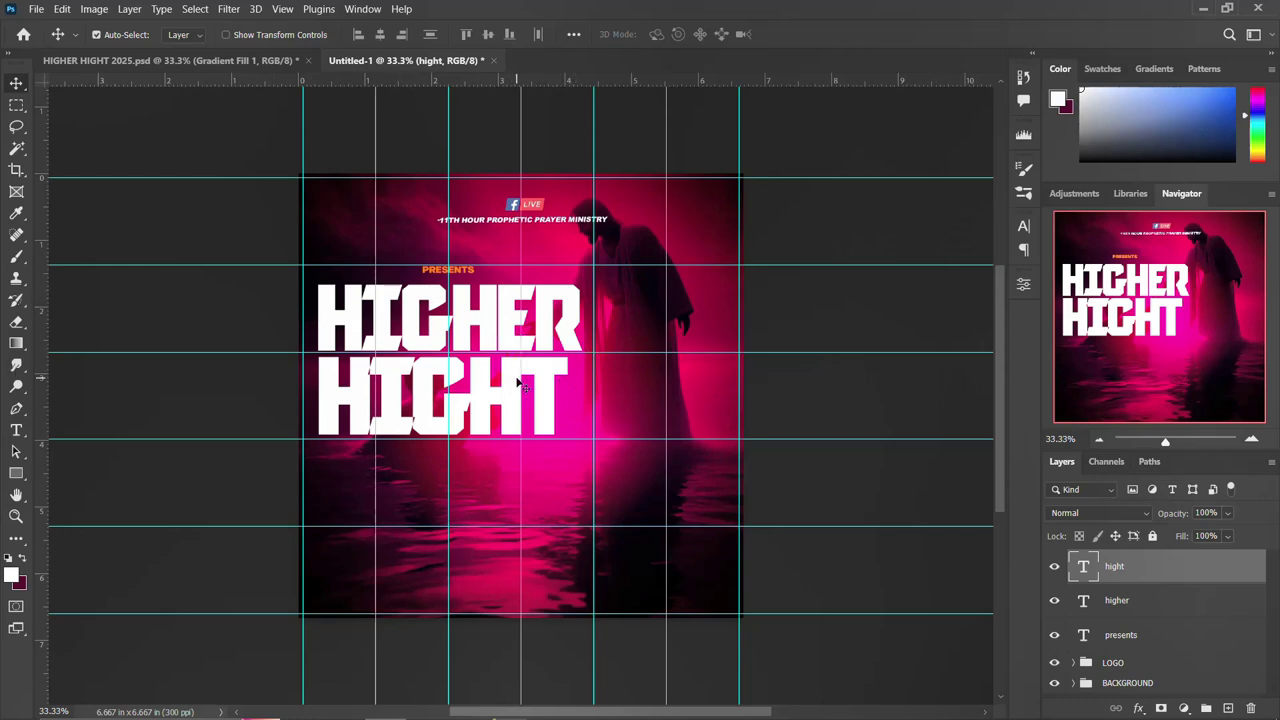
left_click_drag(518, 383, 518, 380)
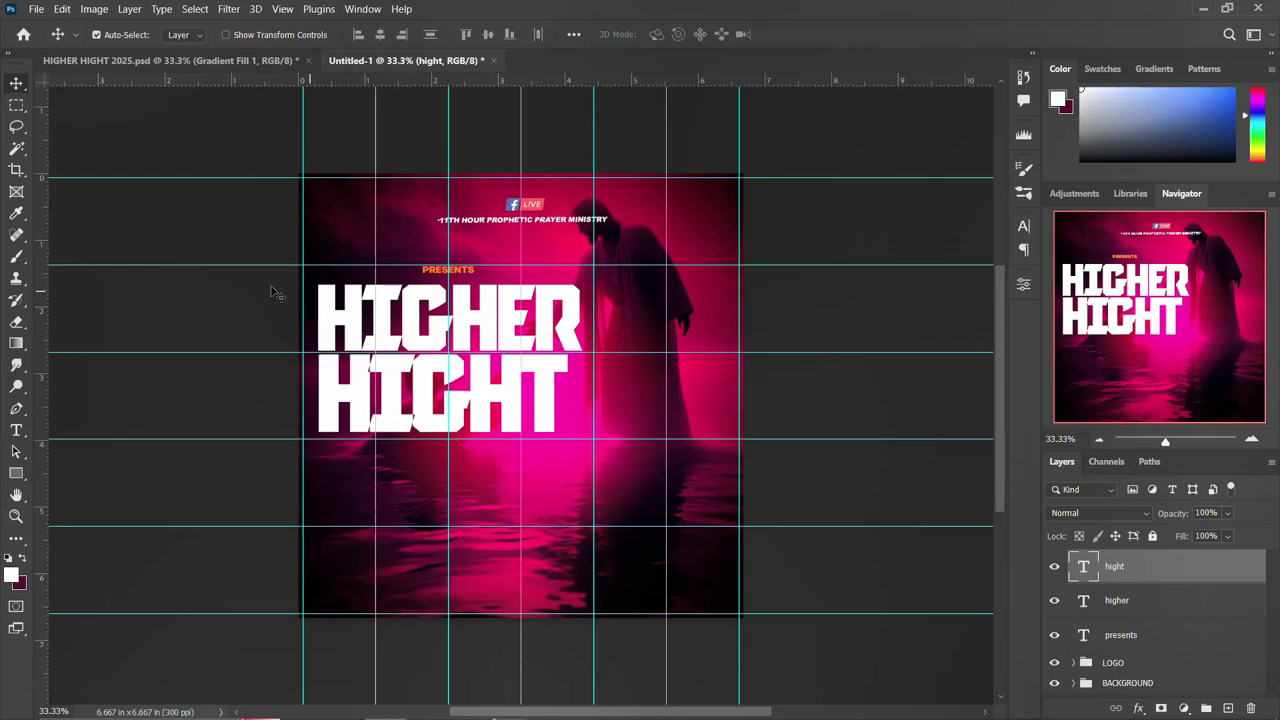
Draw a tall thin orange rectangle beside HIGHT and nudge it snug against the word
left_click(16, 474)
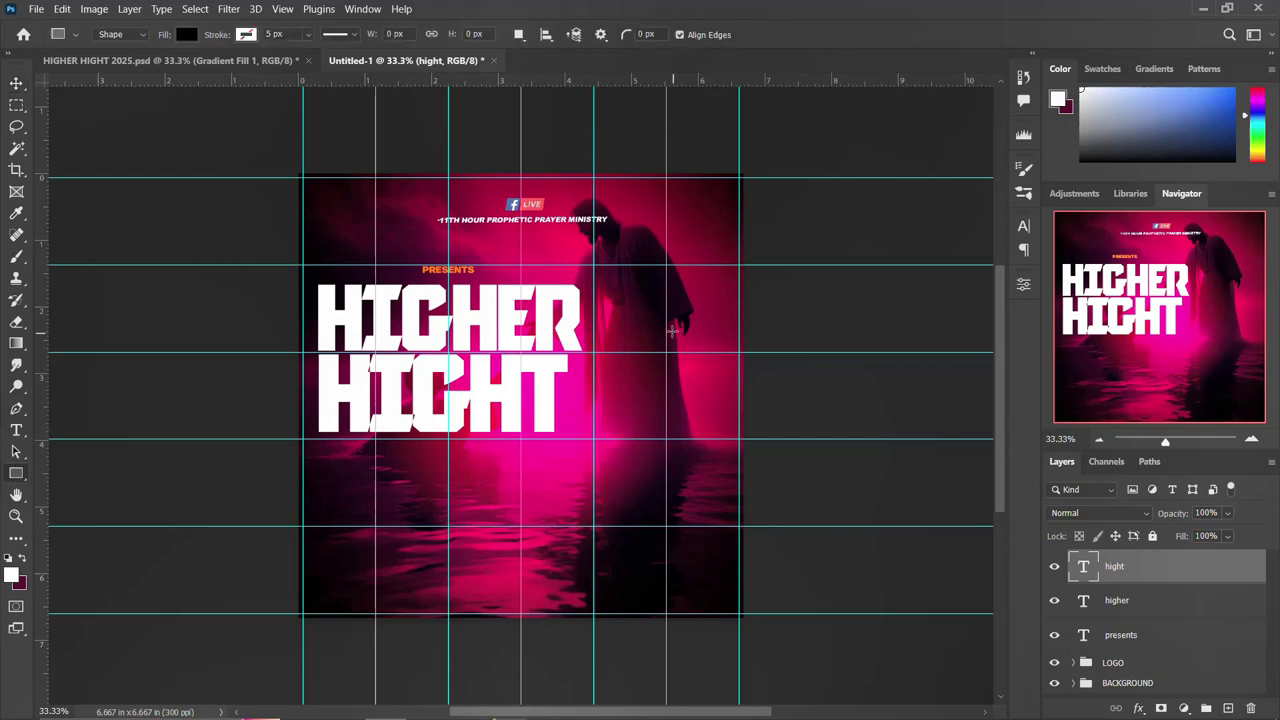
left_click_drag(574, 353, 602, 425)
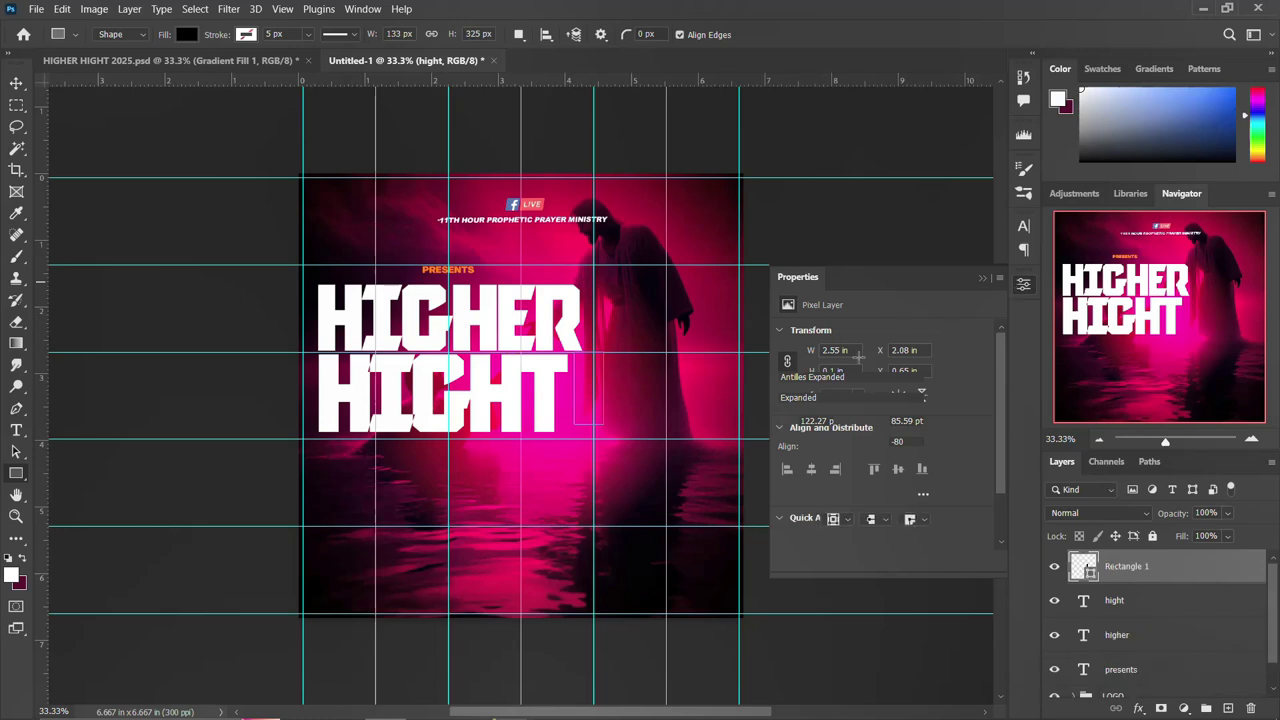
left_click(830, 452)
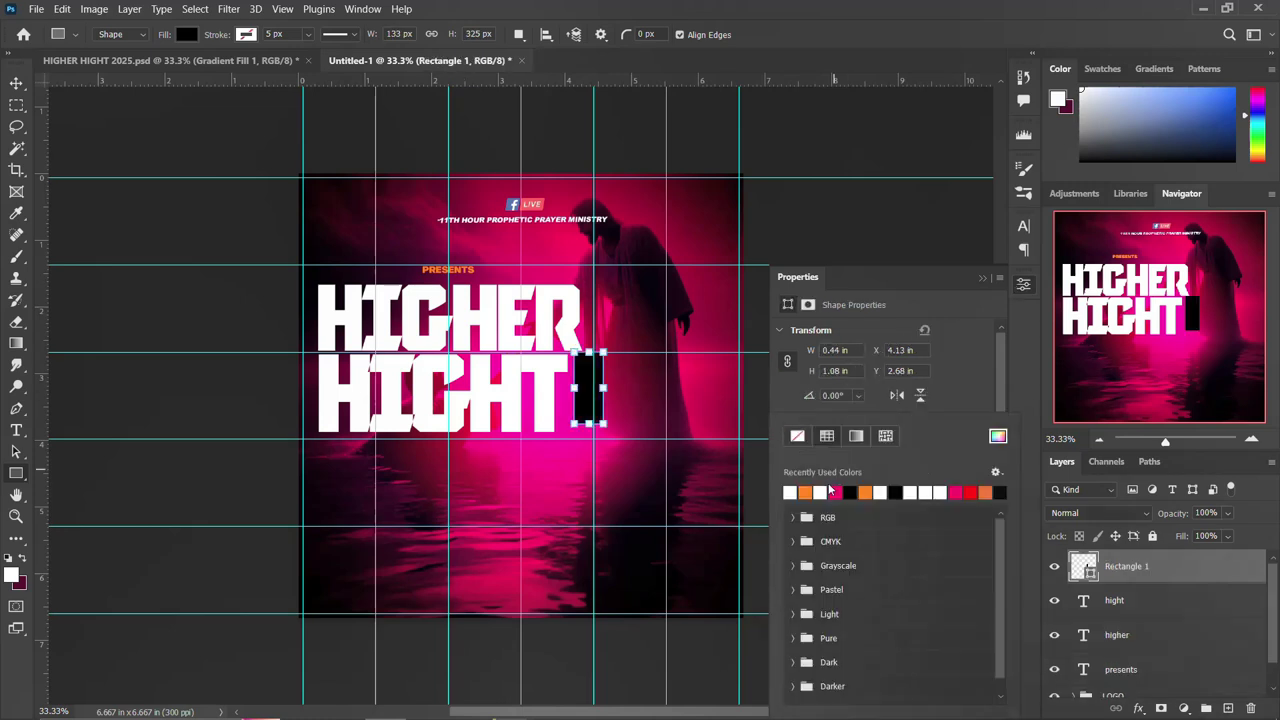
left_click(805, 492)
left_click(1022, 284)
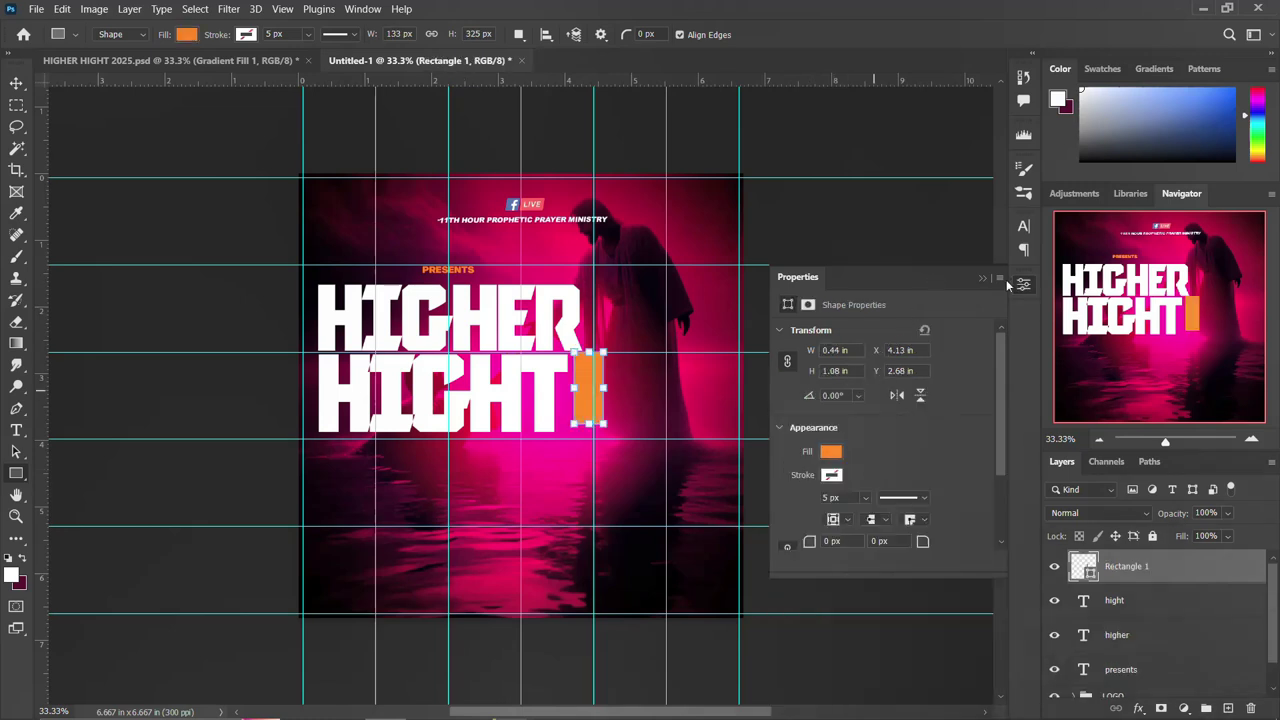
left_click(1022, 284)
left_click(16, 84)
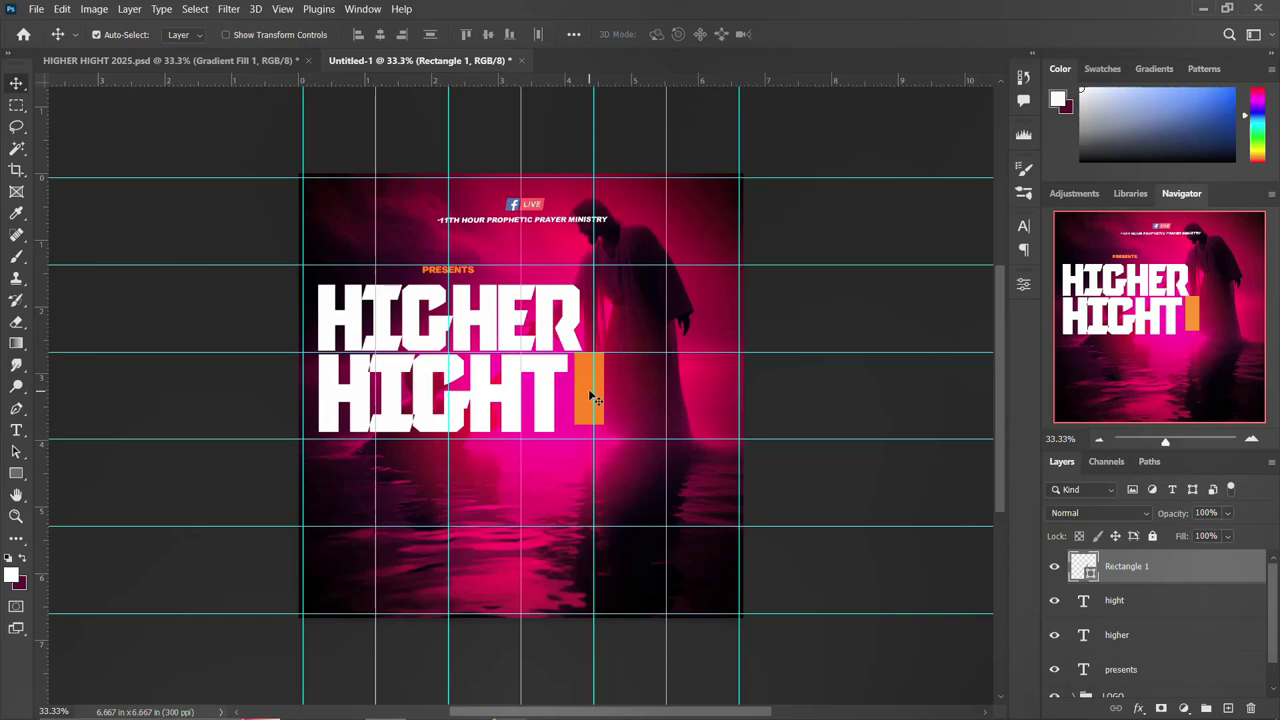
key("Right")
key("Right")
key("Right")
key("shift+Left")
key("shift+Left")
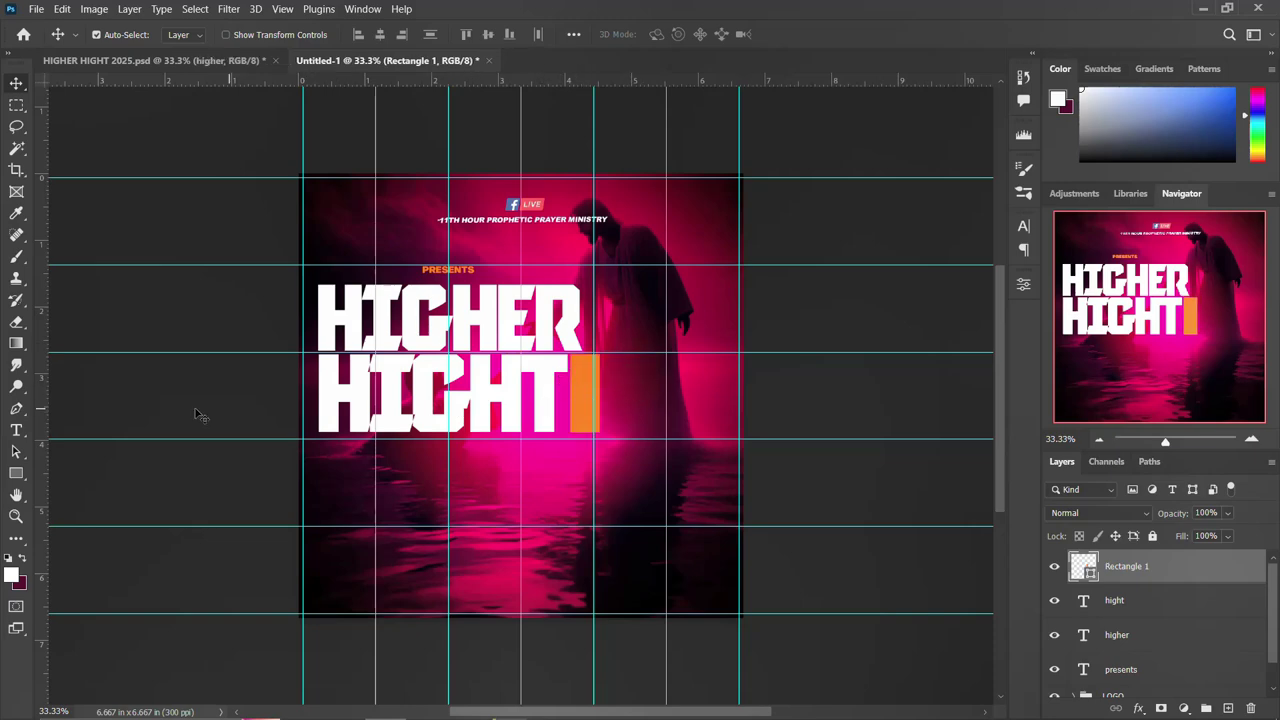
Add a 2025 text layer coloured near-black, sampled from the image
key("t")
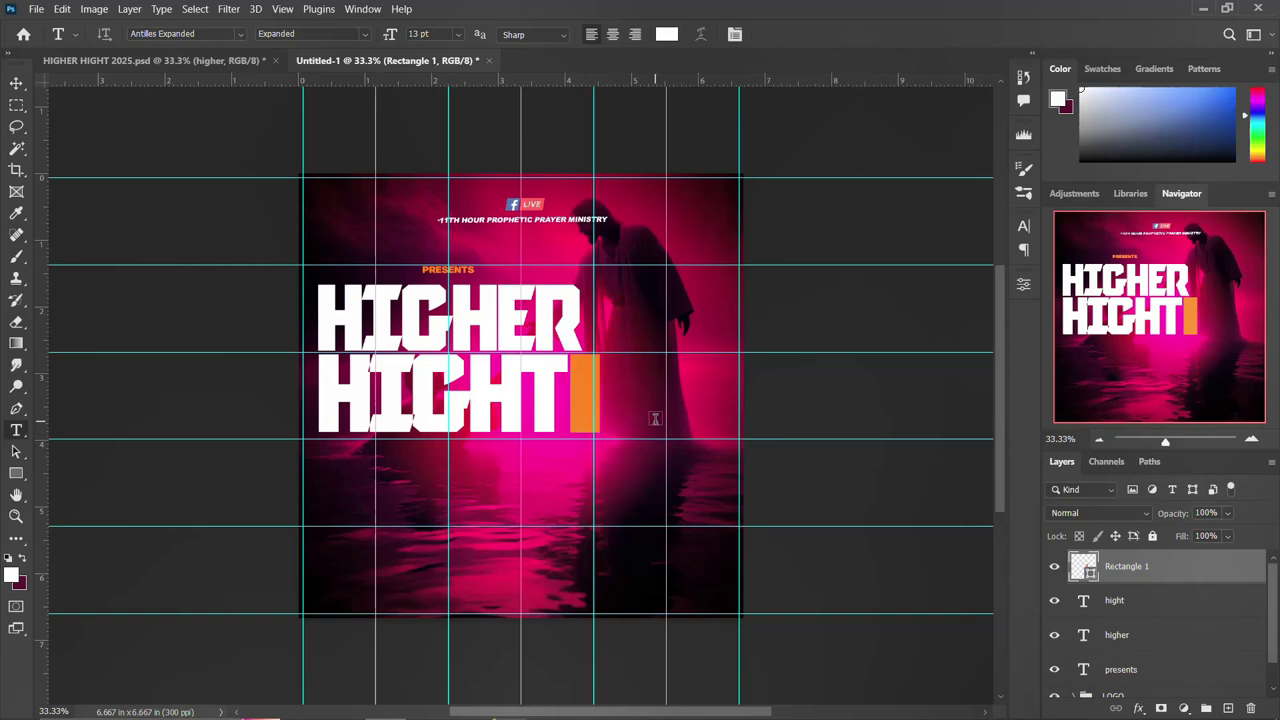
left_click(655, 418)
type("20")
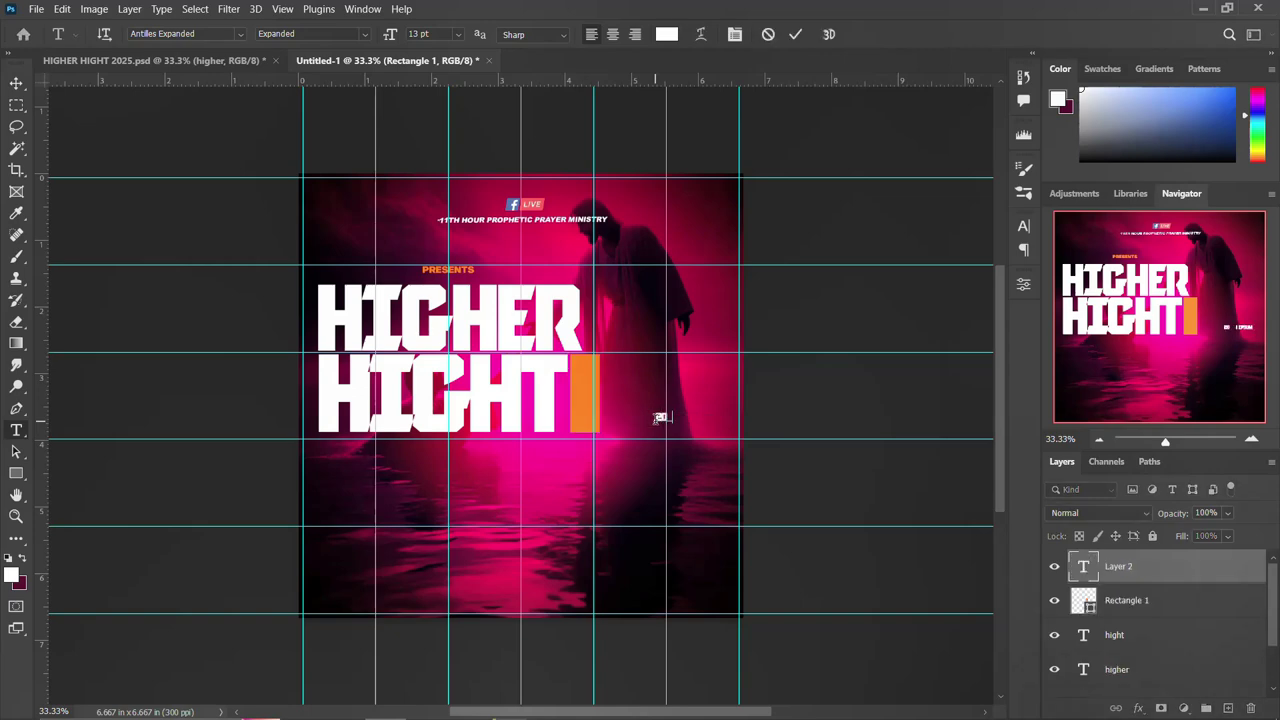
type("25")
key("ctrl+Return")
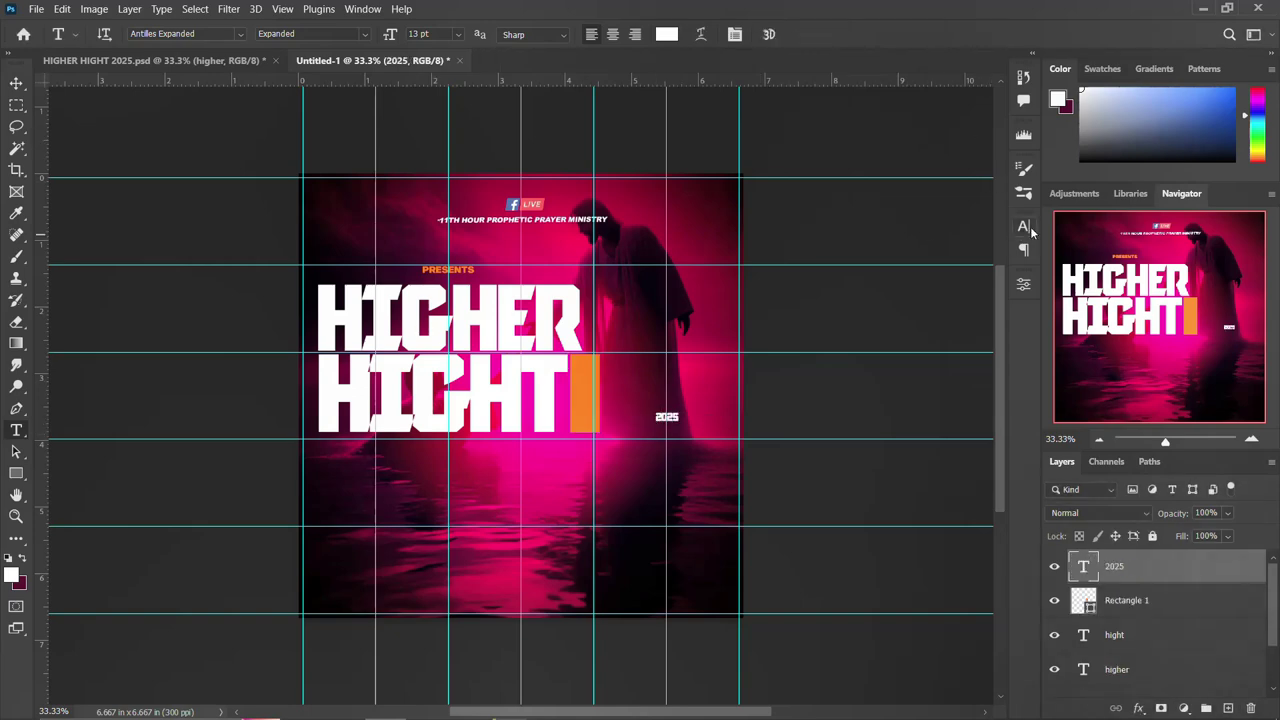
left_click(1023, 226)
left_click(984, 322)
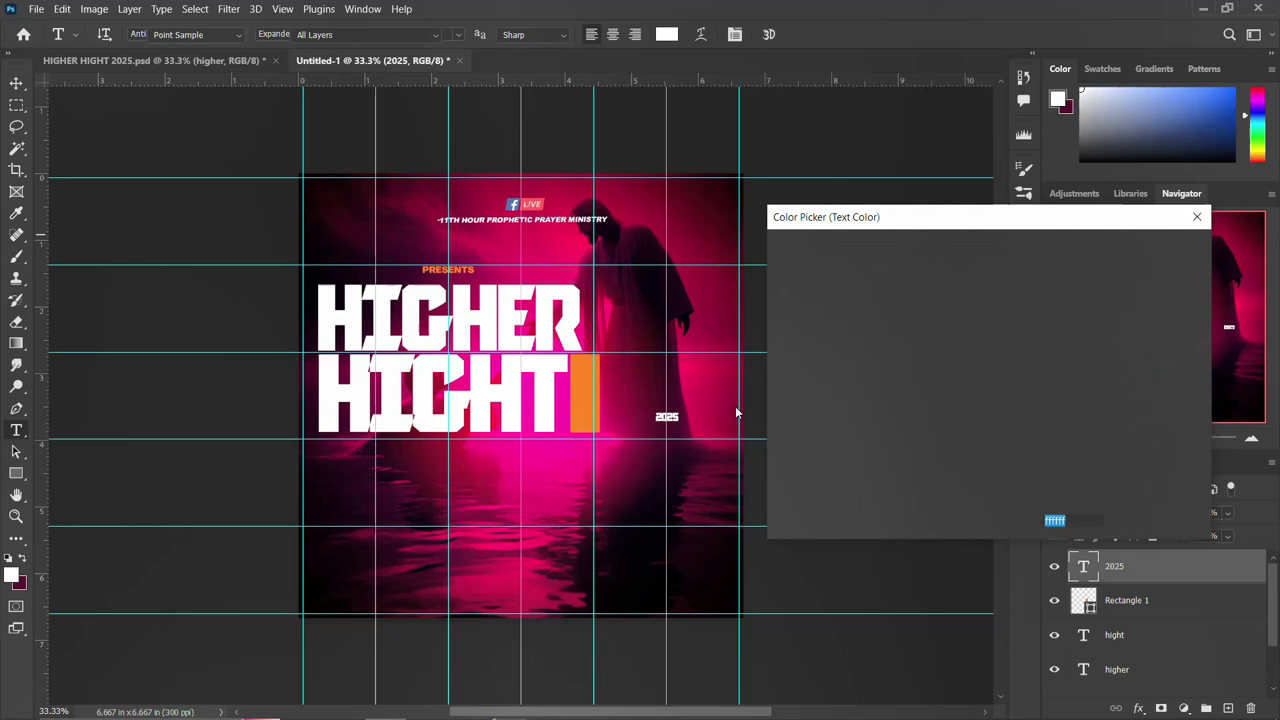
left_click(638, 566)
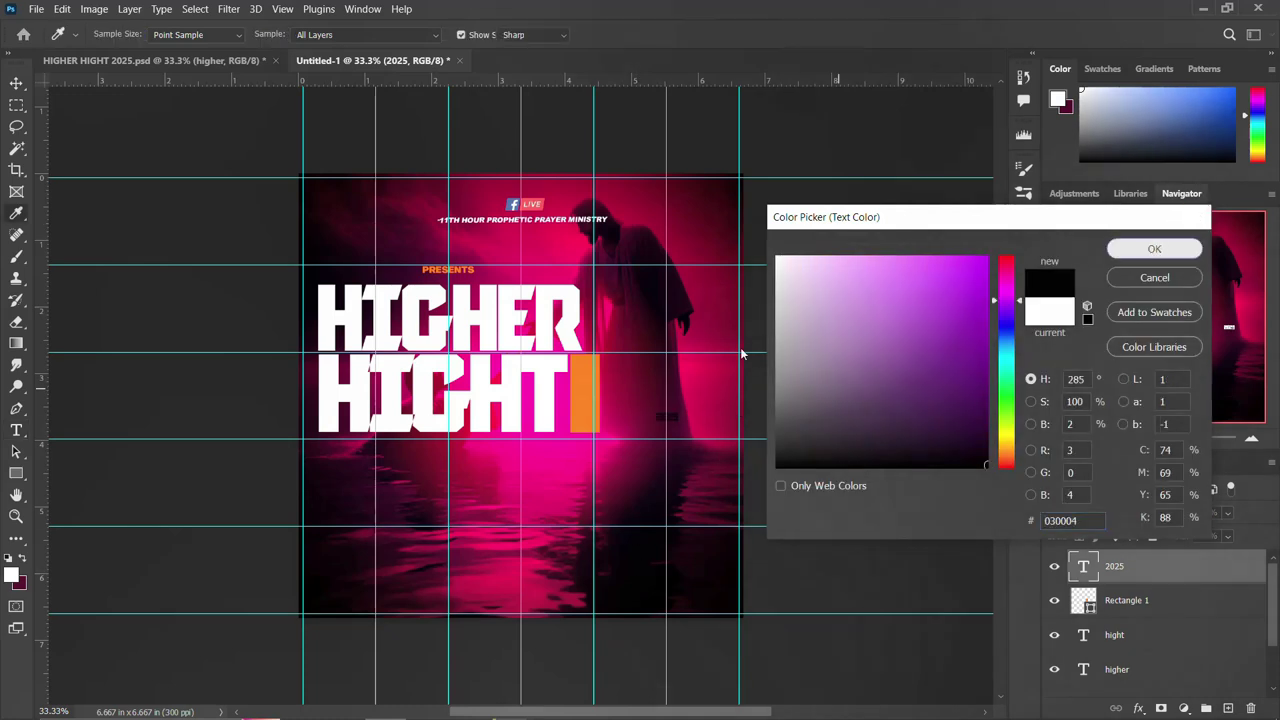
key("Return")
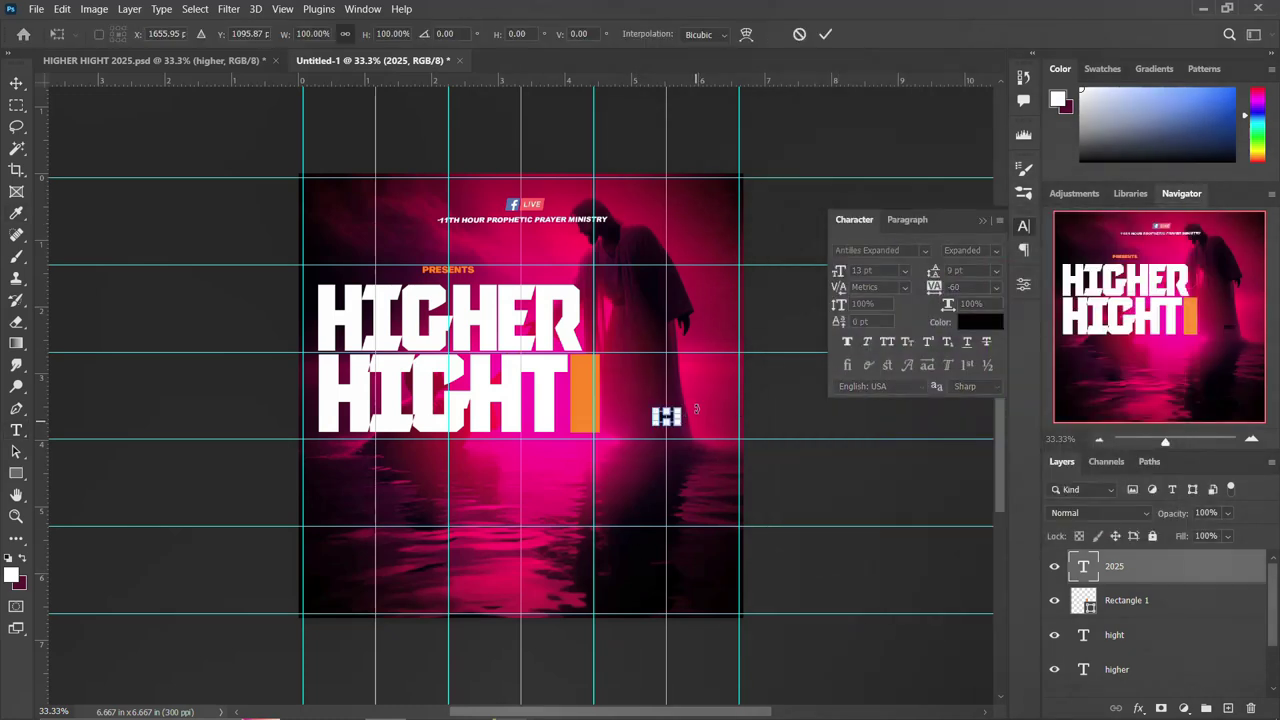
Rotate the 2025 text exactly -90° so it runs vertically
left_click_drag(696, 409, 669, 359)
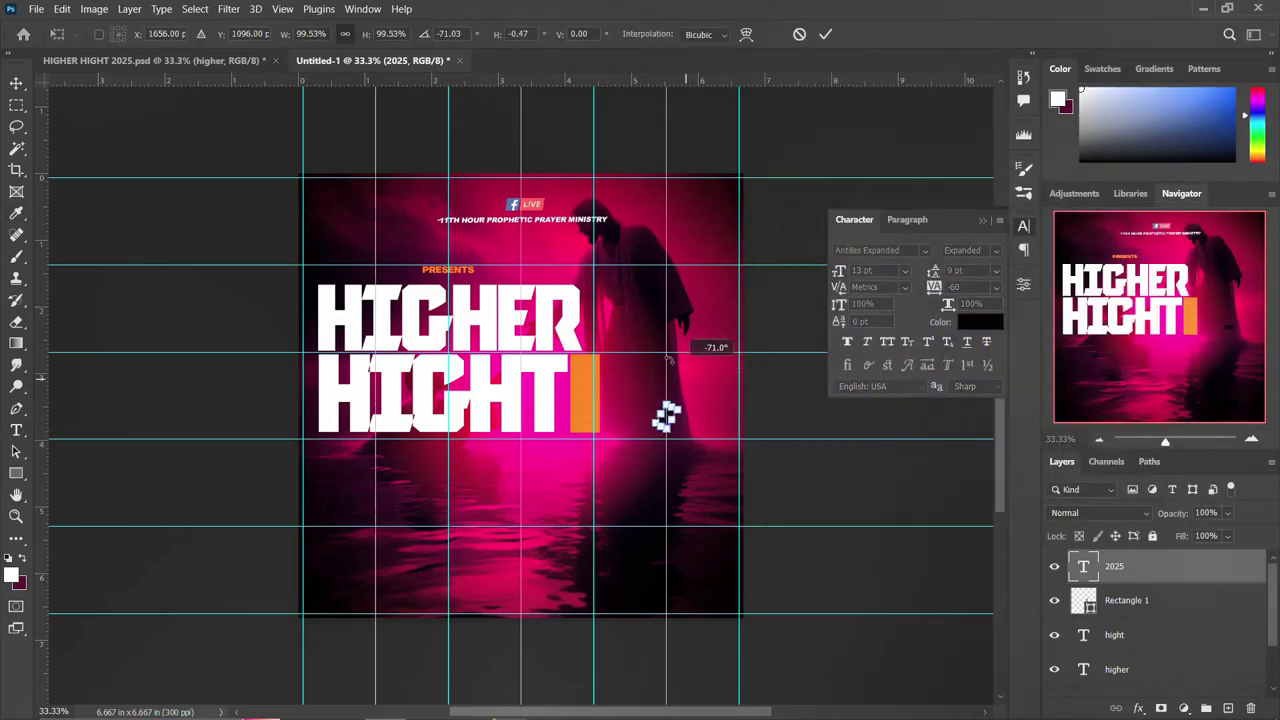
left_click(452, 33)
type("-9")
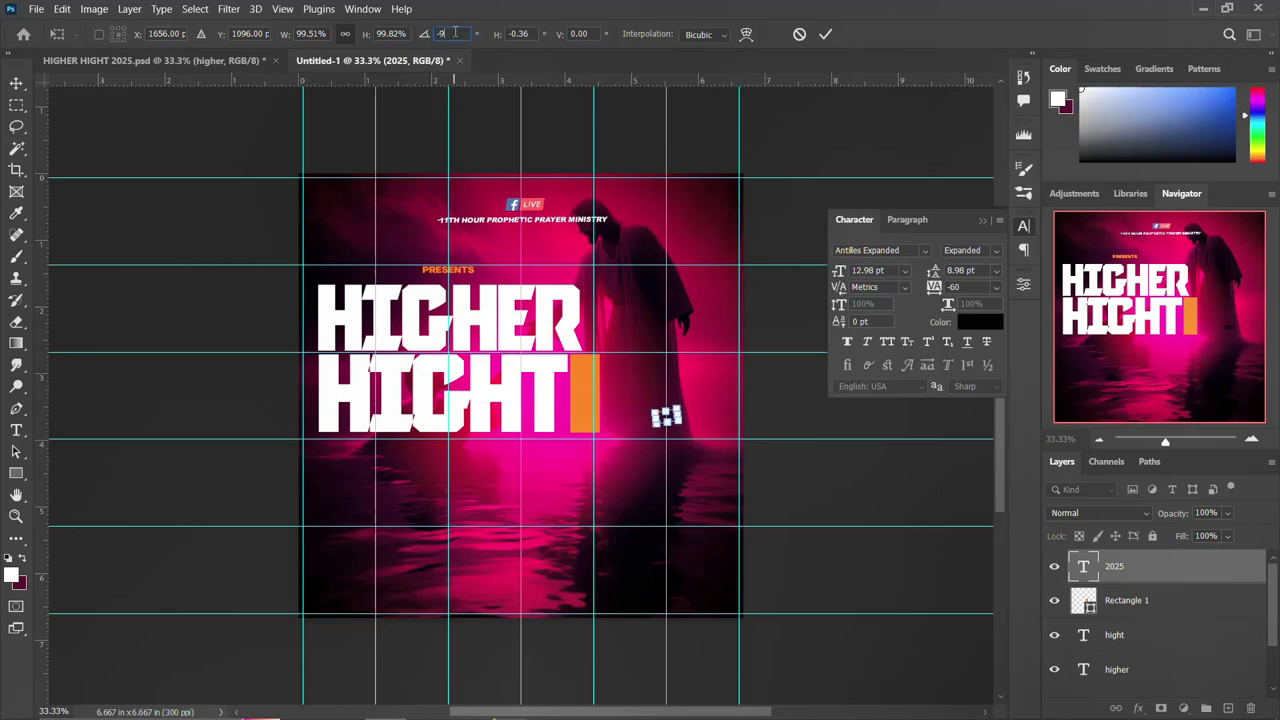
type("0.00")
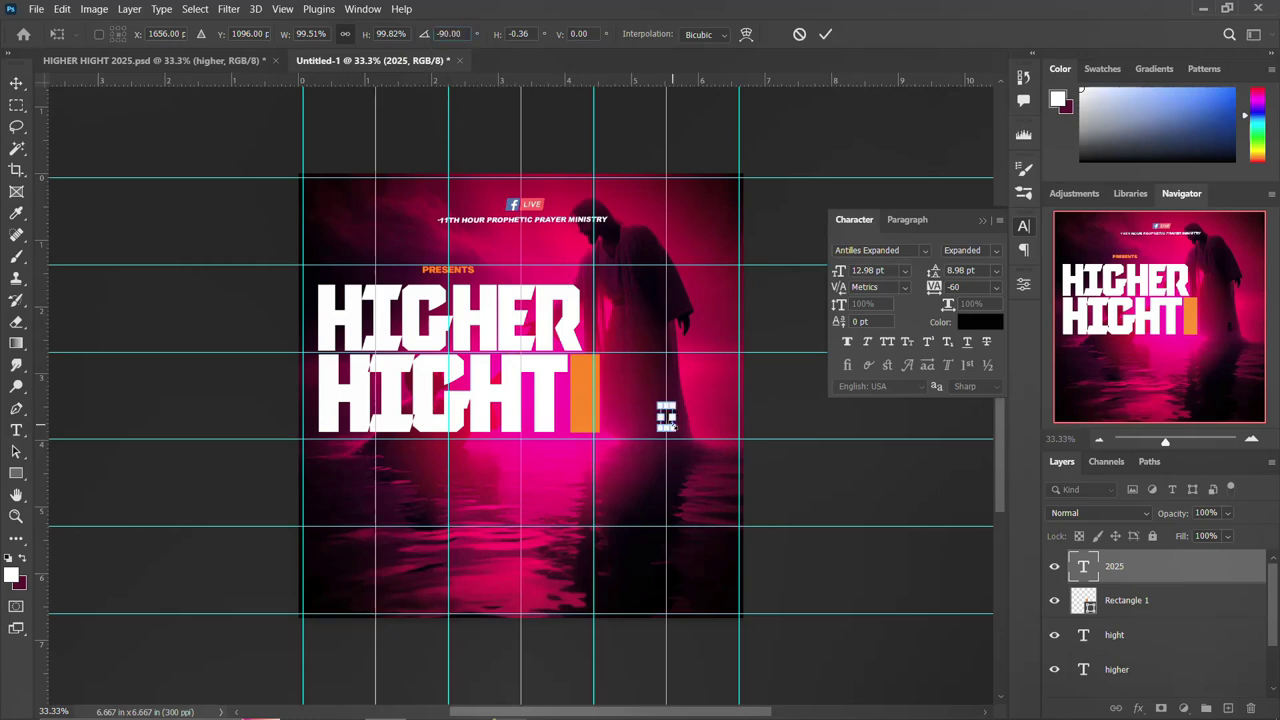
key("Return")
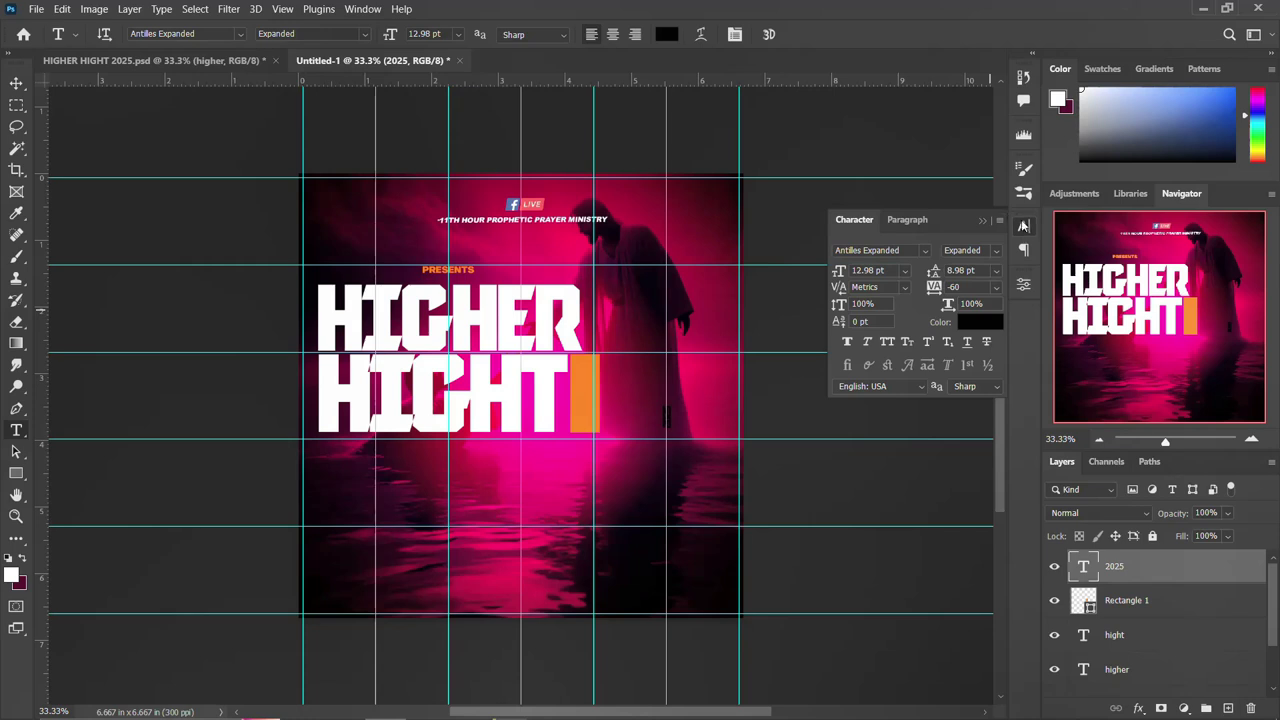
left_click(1023, 226)
Hide the guides, then move and enlarge 2025 to fill the orange bar
key("v")
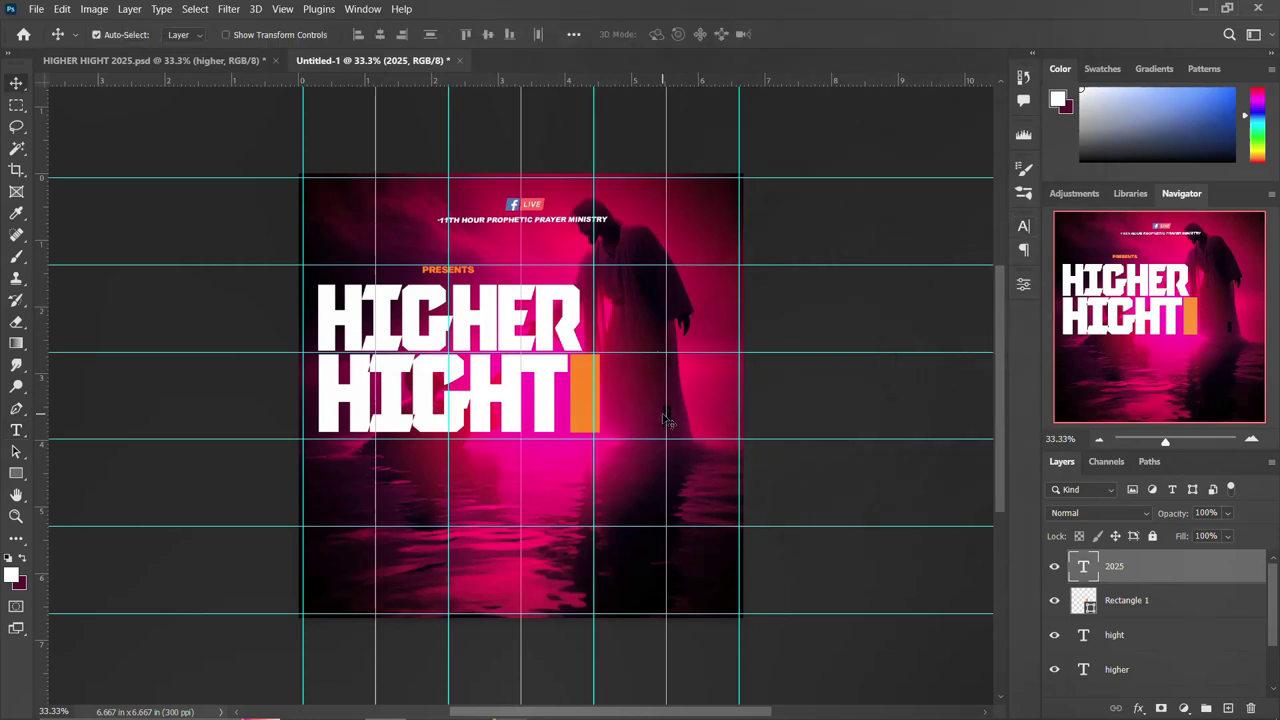
key("ctrl+semicolon")
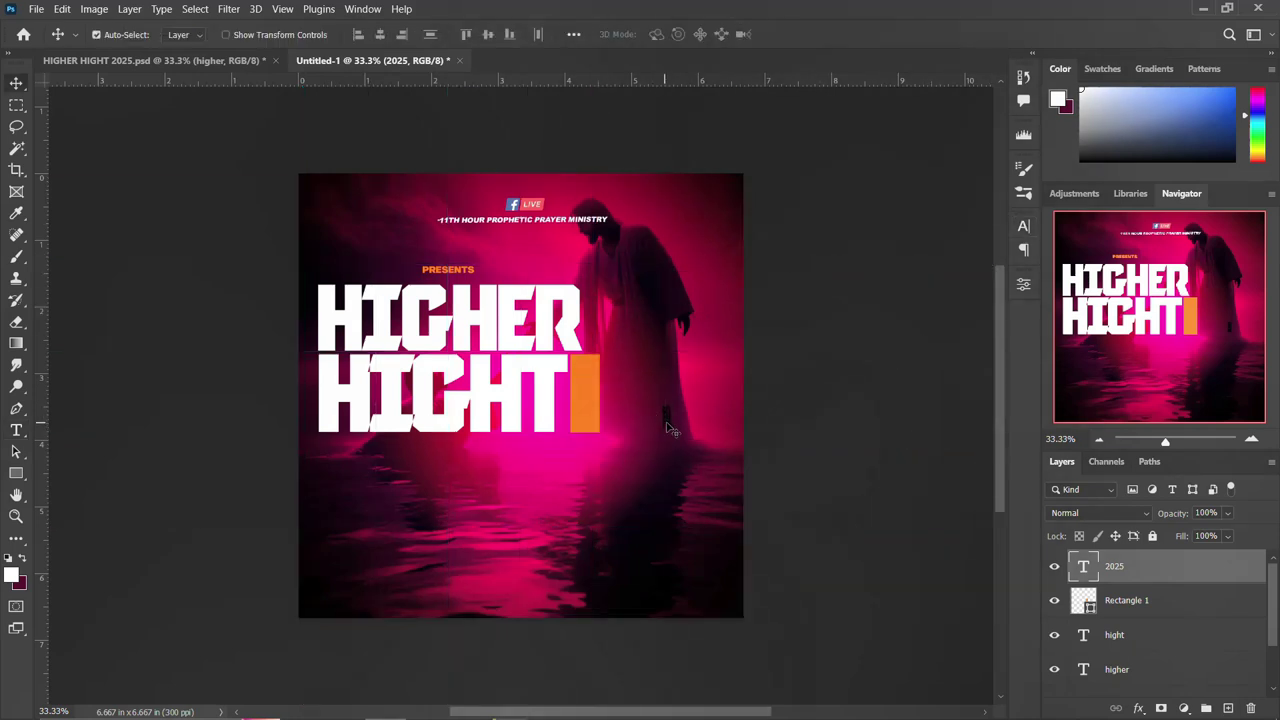
left_click_drag(650, 413, 590, 398)
key("ctrl+t")
mouse_move(595, 383)
left_mouse_down()
mouse_move(640, 340)
mouse_move(603, 356)
left_mouse_up()
key("Return")
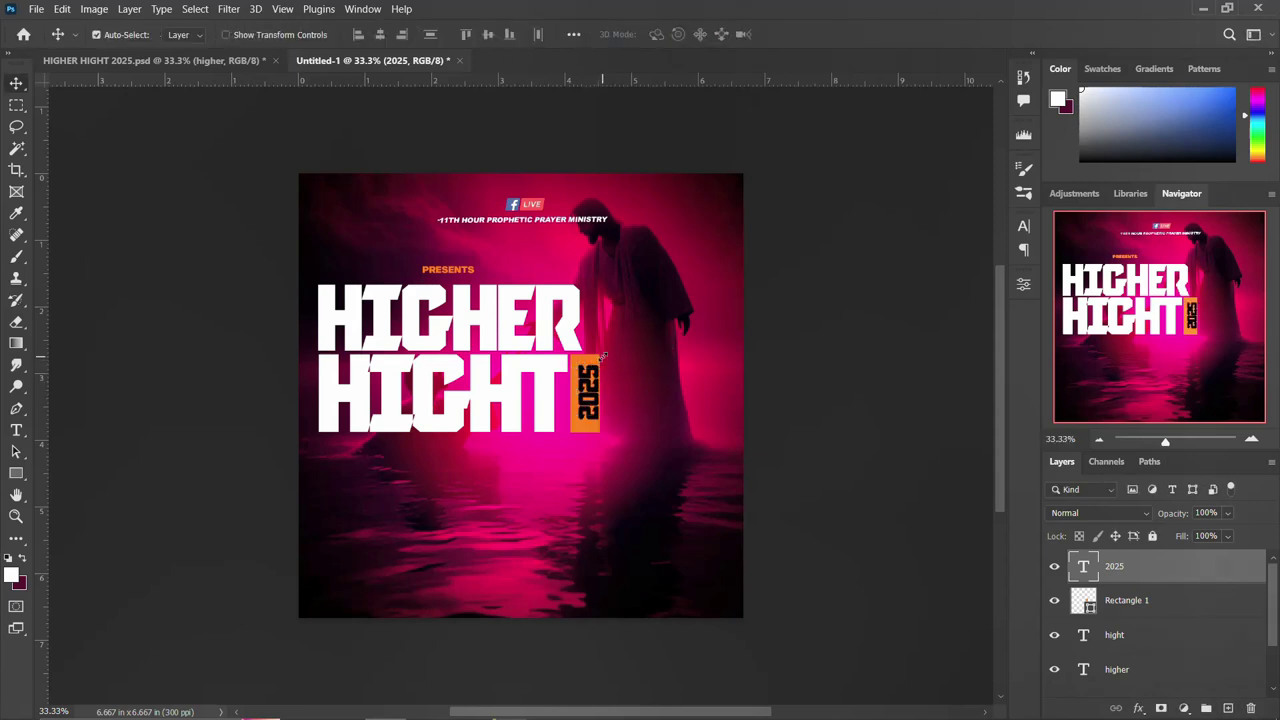
key("Left")
key("Left")
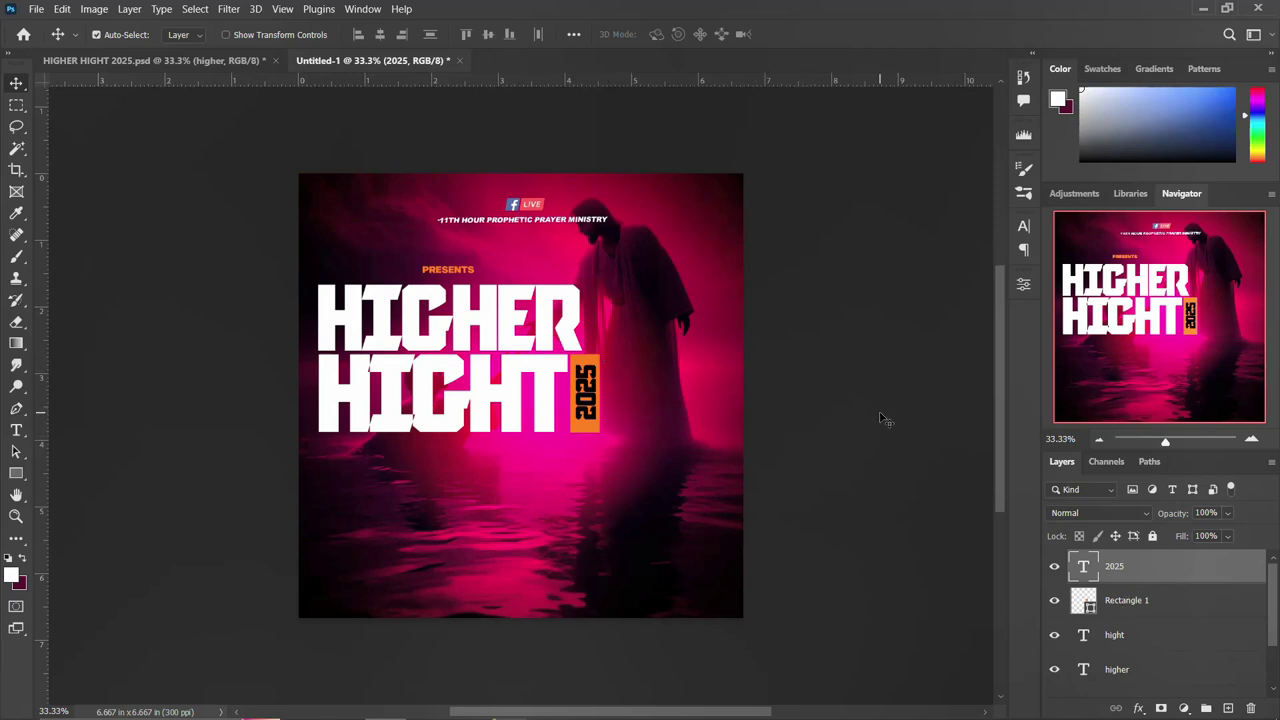
scroll(1121, 638, "down", 2)
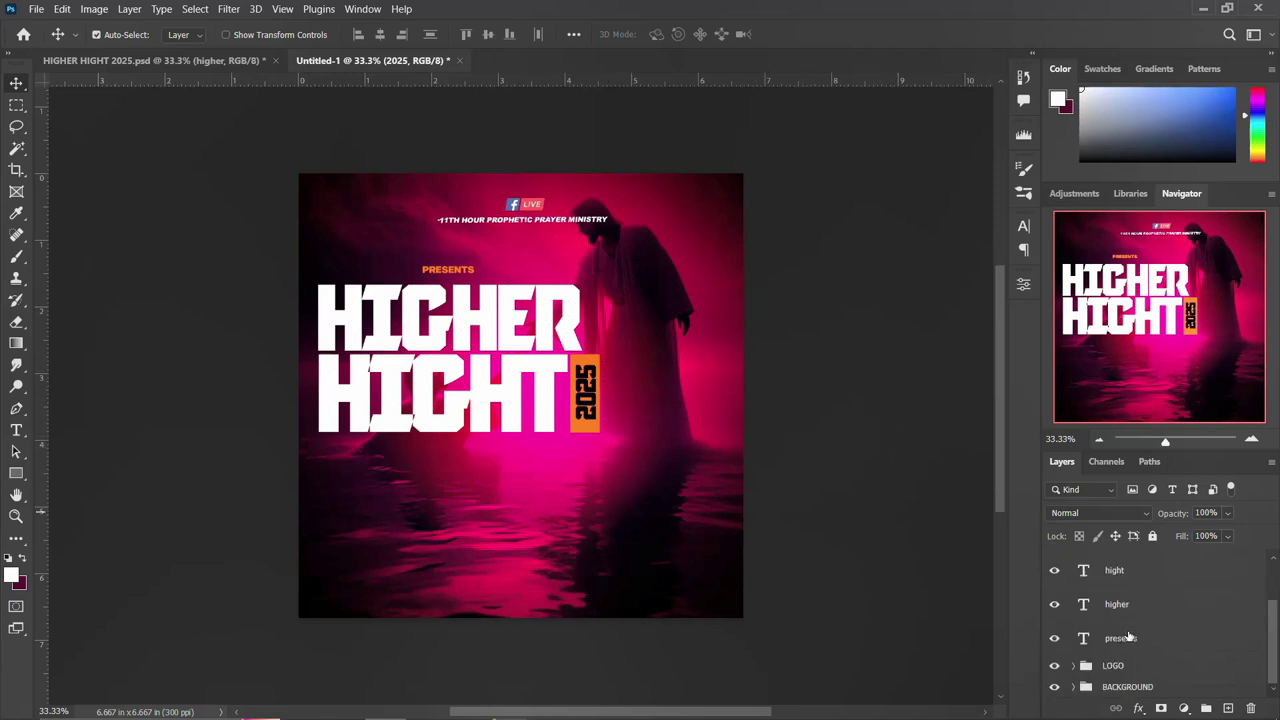
Group the title text layers and name the group THEME
left_click(1129, 643, "shift")
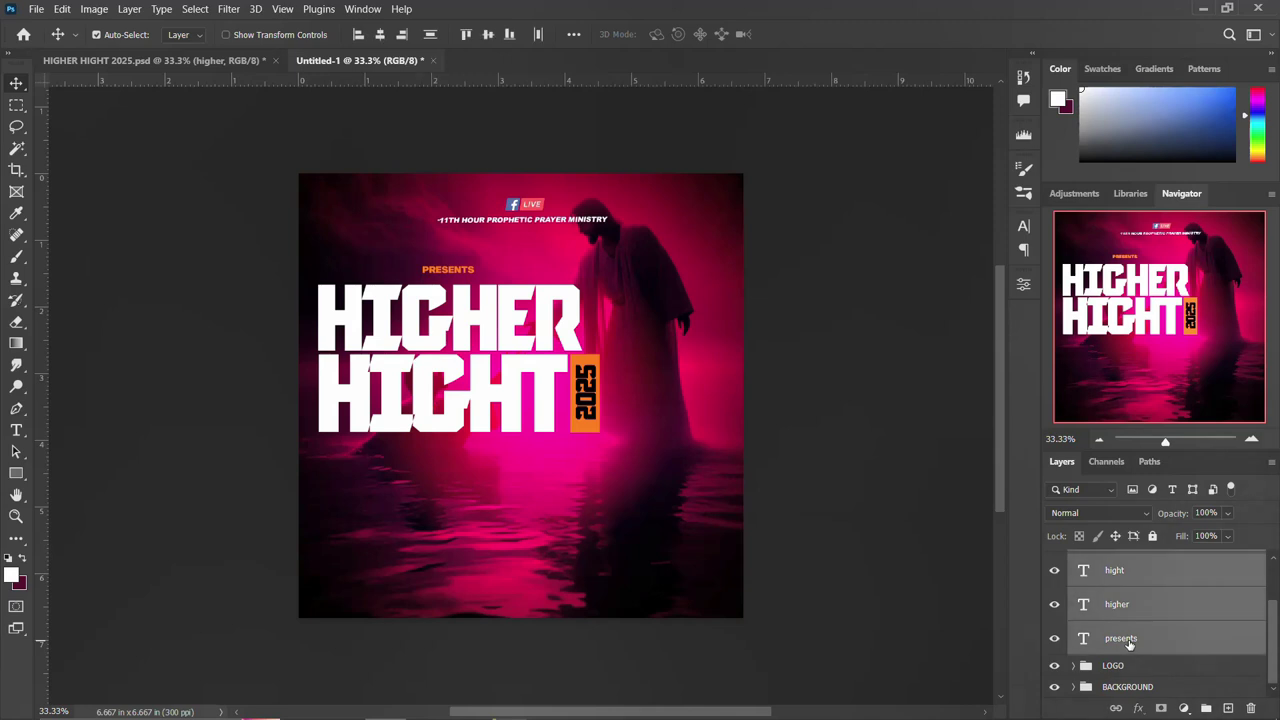
key("ctrl+g")
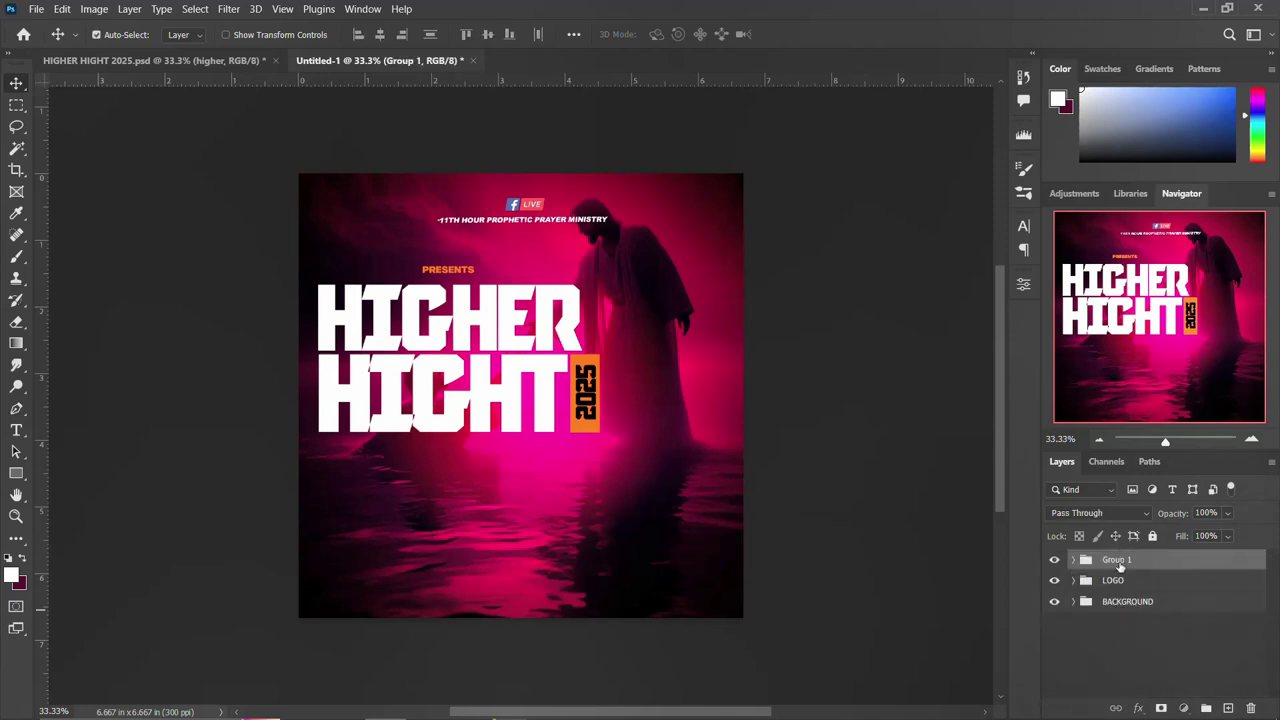
double_click(1116, 560)
type("th")
type("HEME")
key("Return")
Expand the BACKGROUND group and open the options menu for the Jesus wallpaper layer
left_click(1074, 601)
left_click(1157, 628)
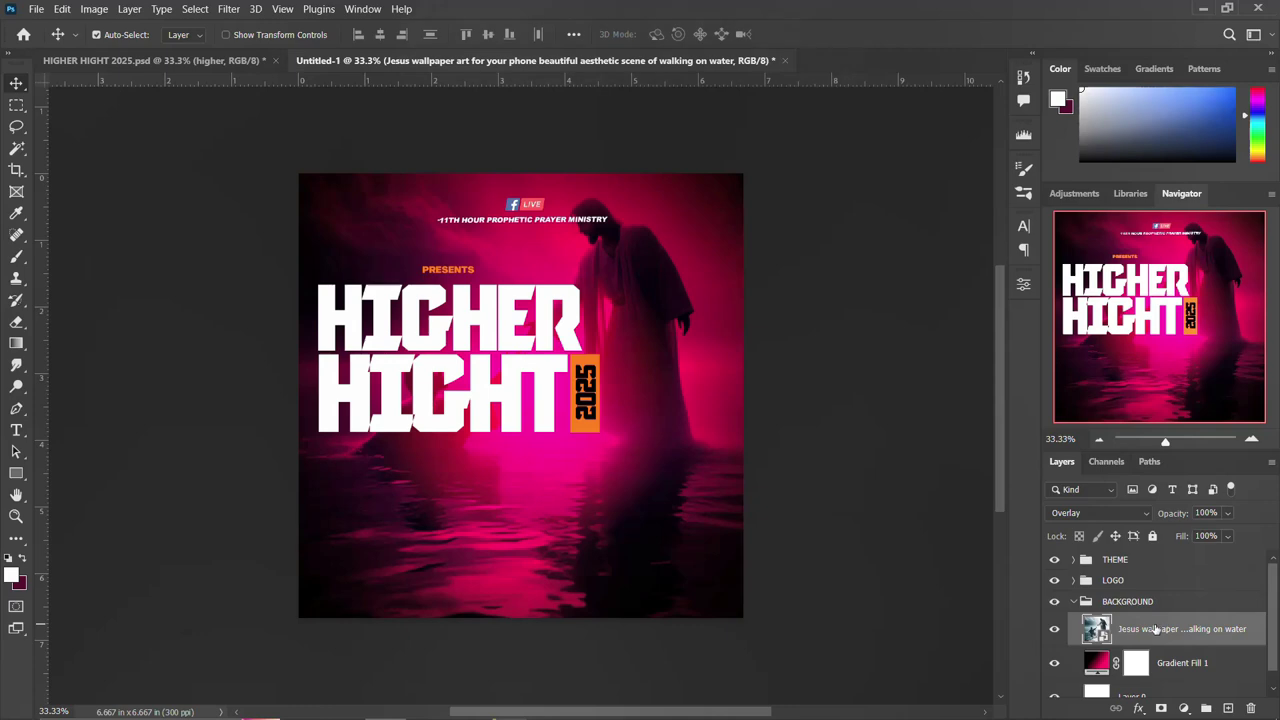
right_click(1157, 628)
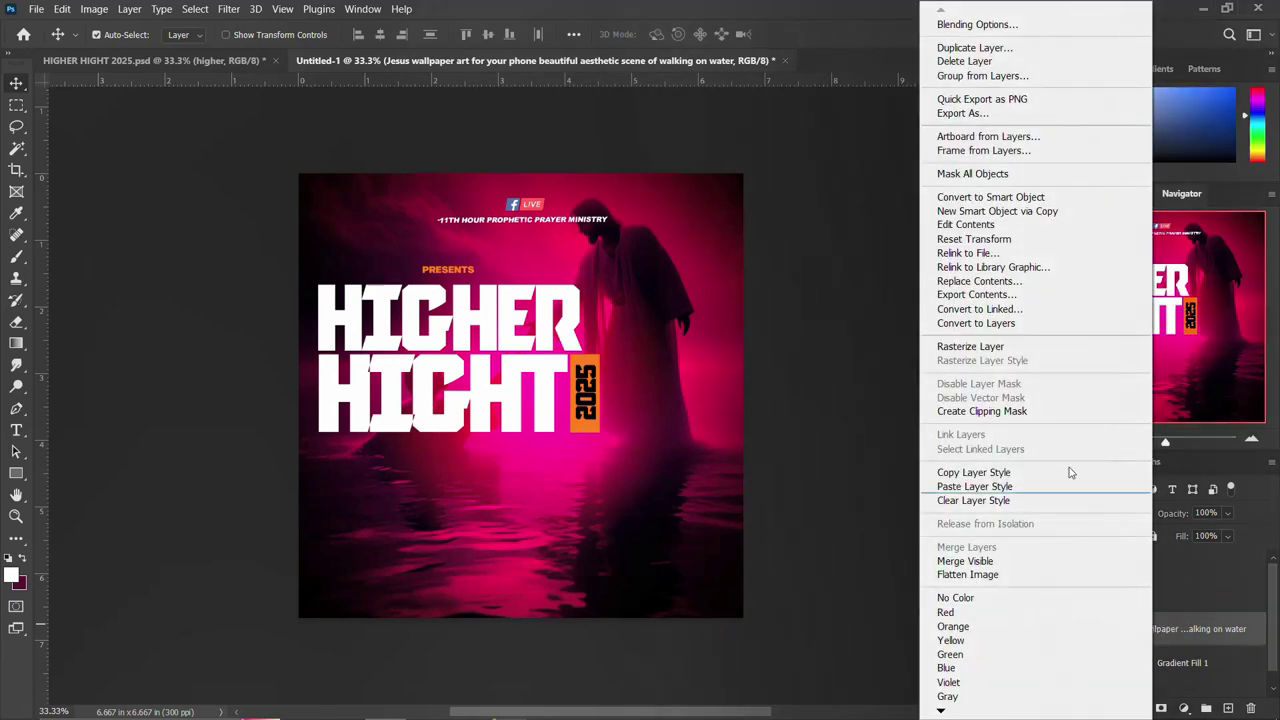
left_click(988, 350)
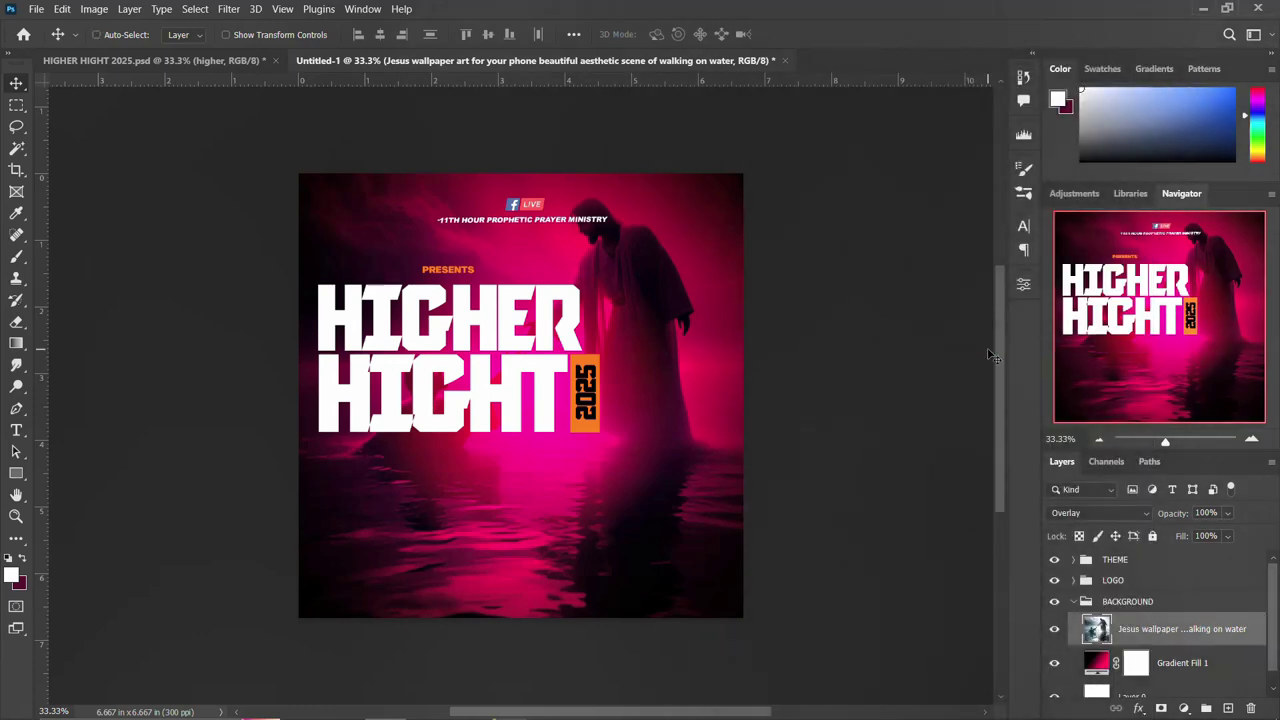
key("ctrl")
Add a Color Lookup layer, settling on Fuji ETERNA 250D Fuji 3510 at 40% opacity
left_click(1184, 709)
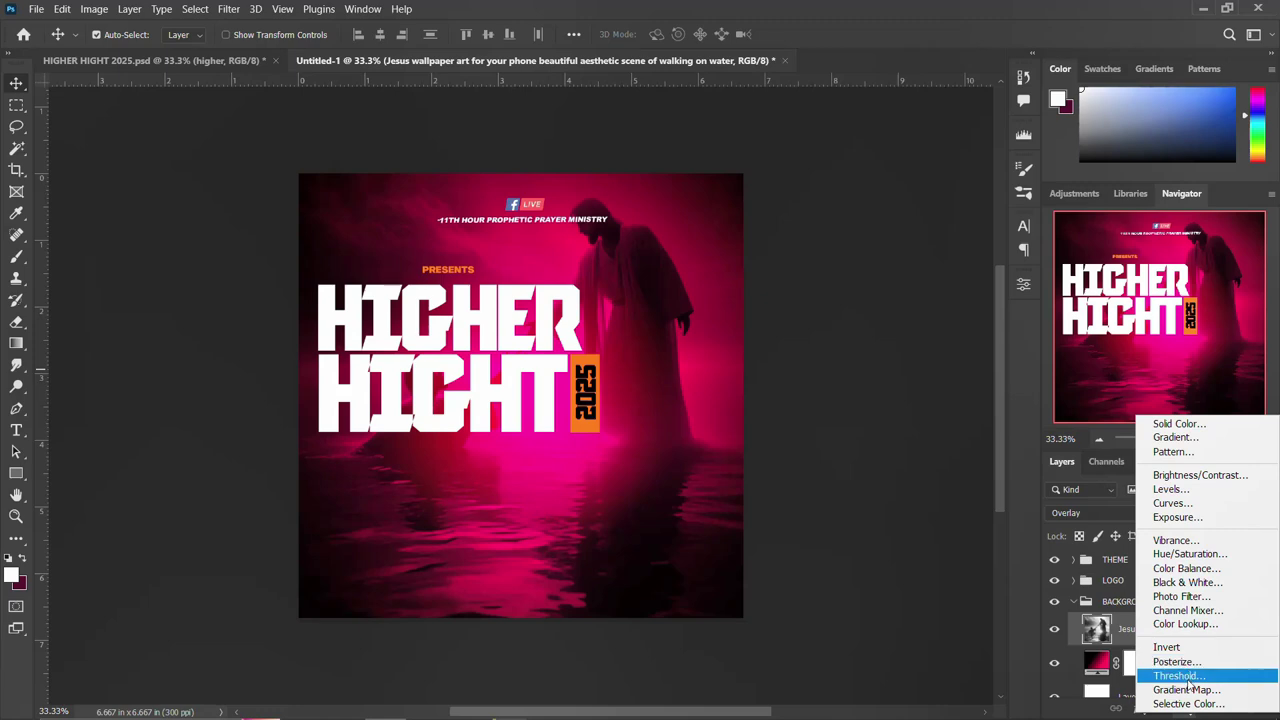
left_click(1185, 623)
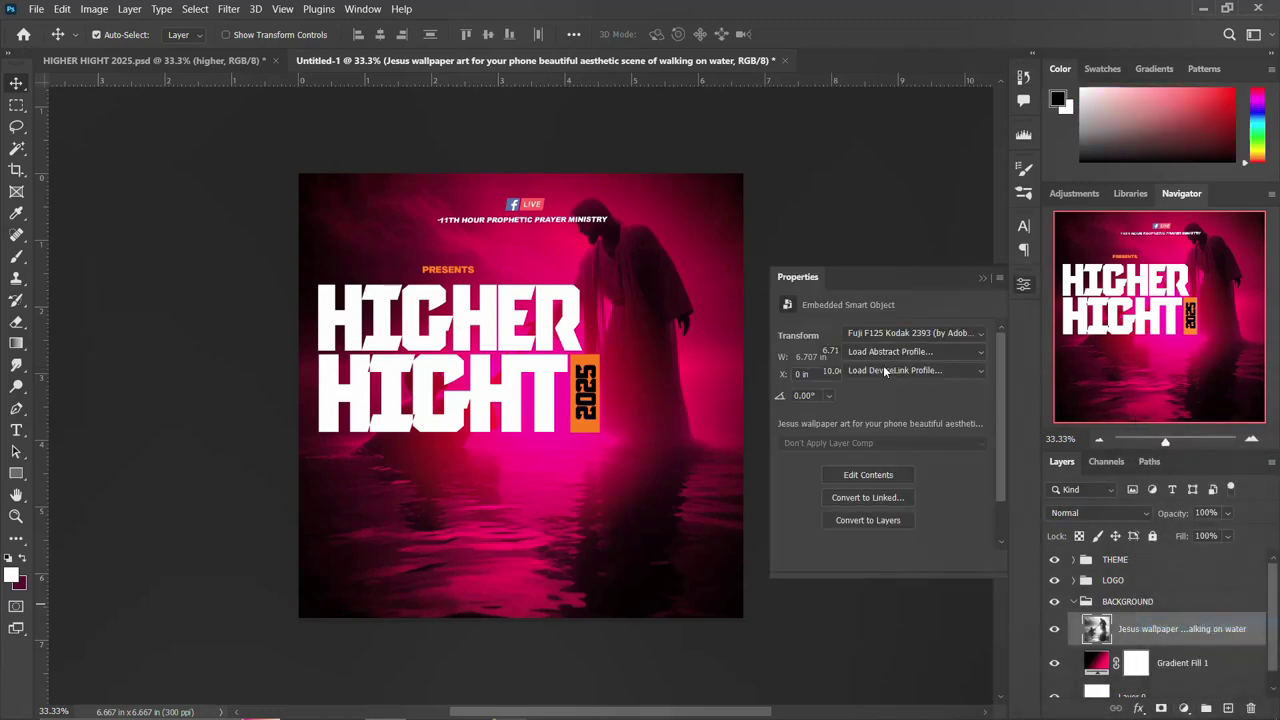
left_click(934, 333)
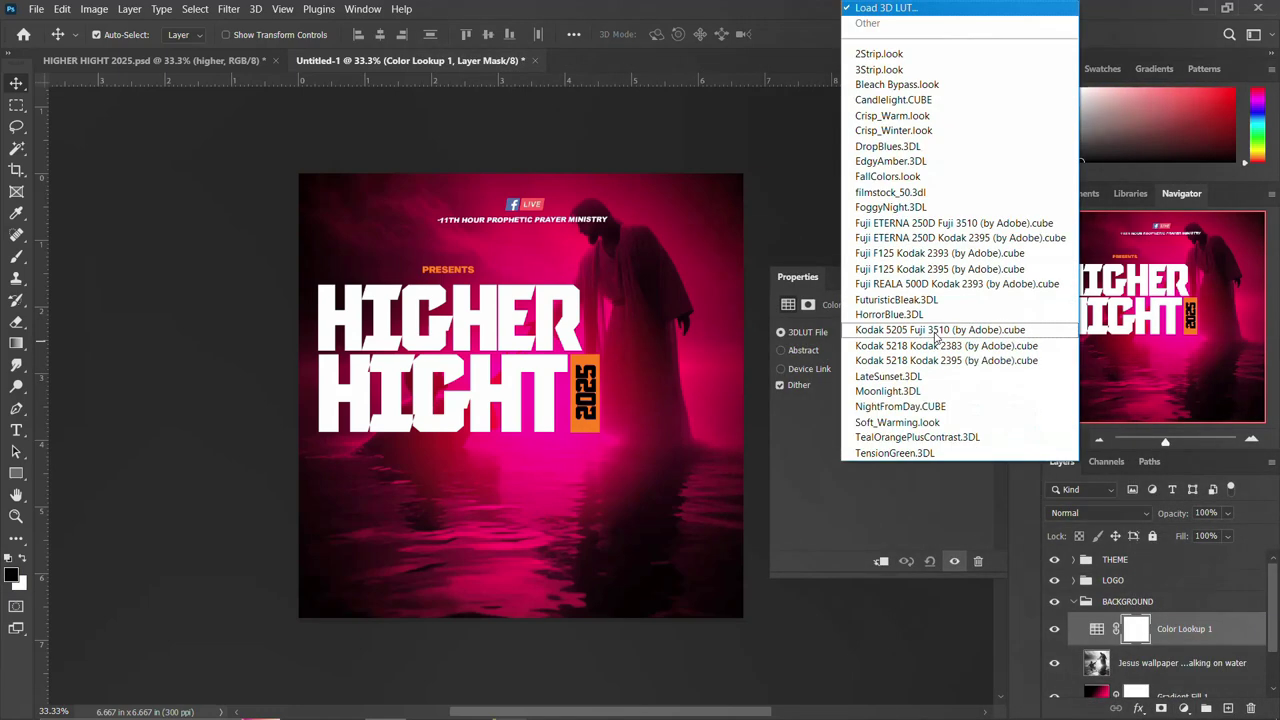
left_click(956, 254)
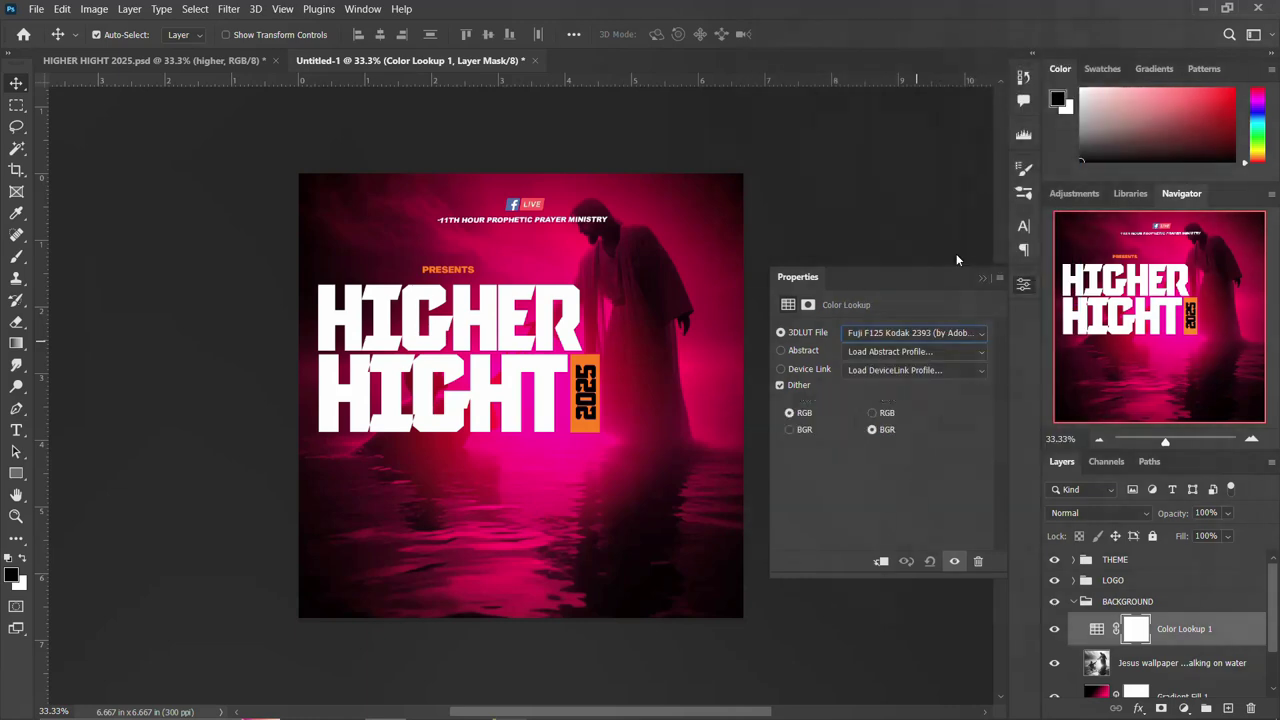
left_click(929, 338)
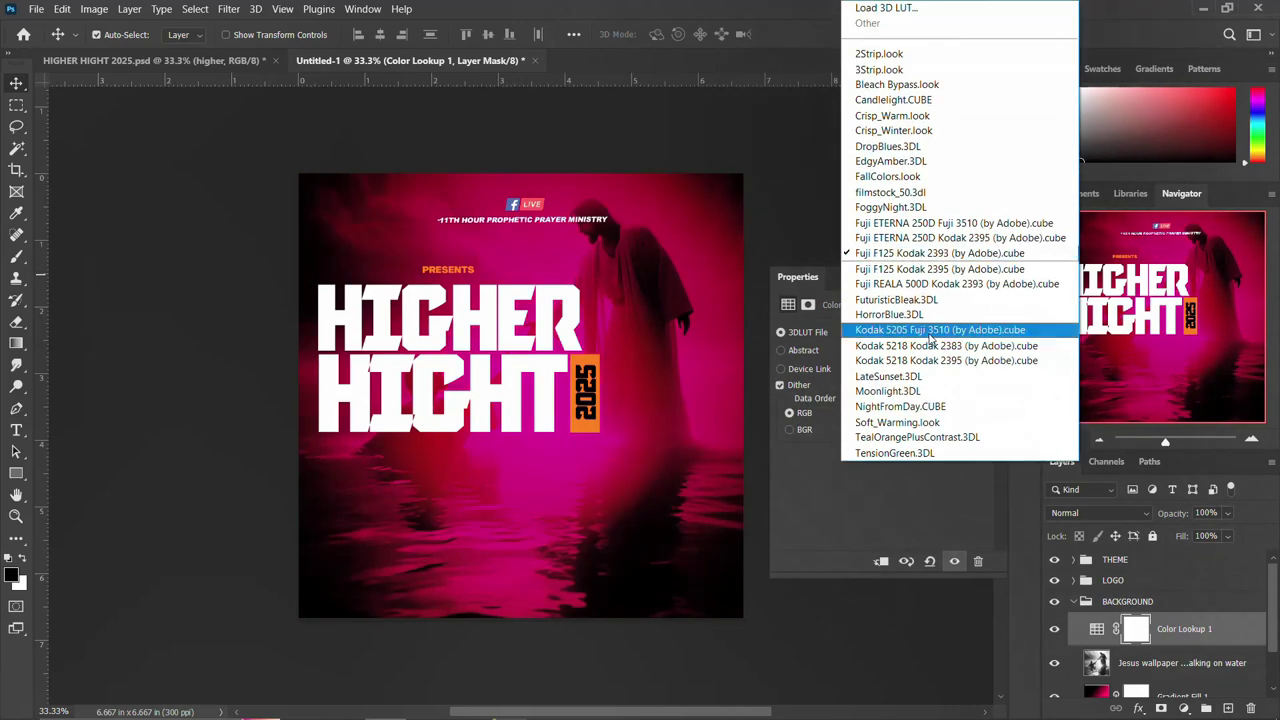
left_click(947, 238)
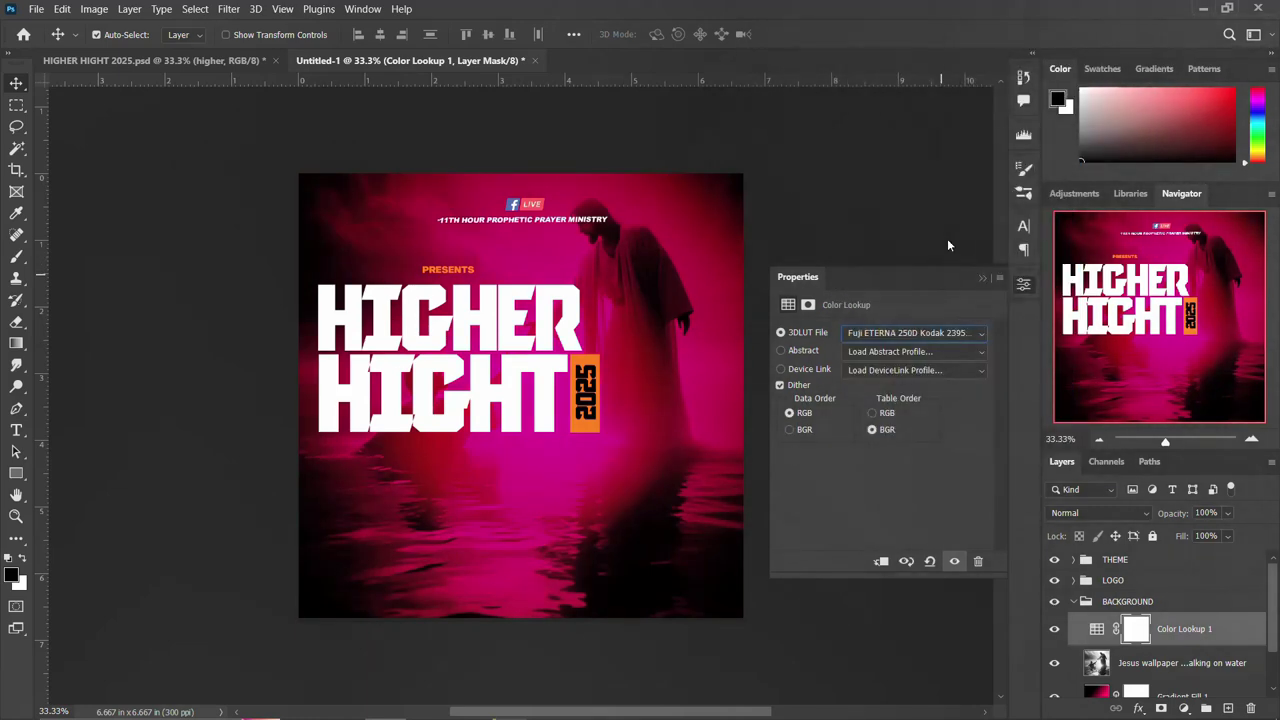
left_click(935, 335)
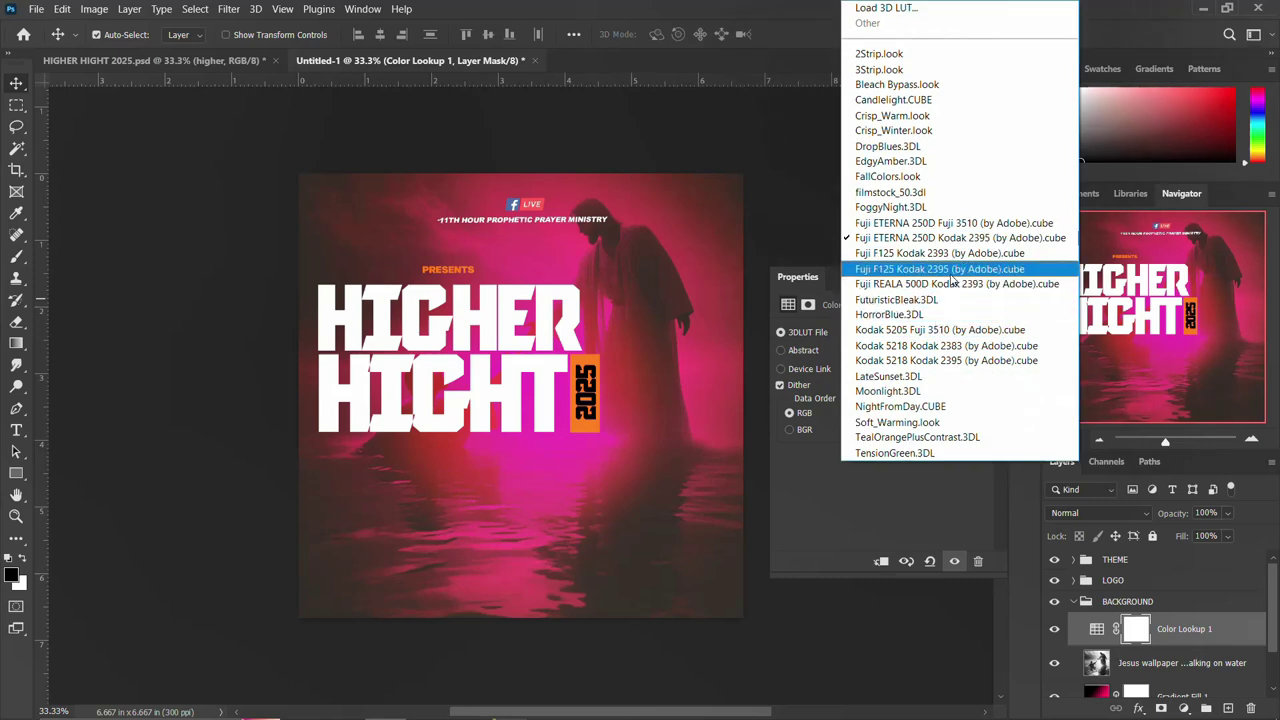
left_click(952, 245)
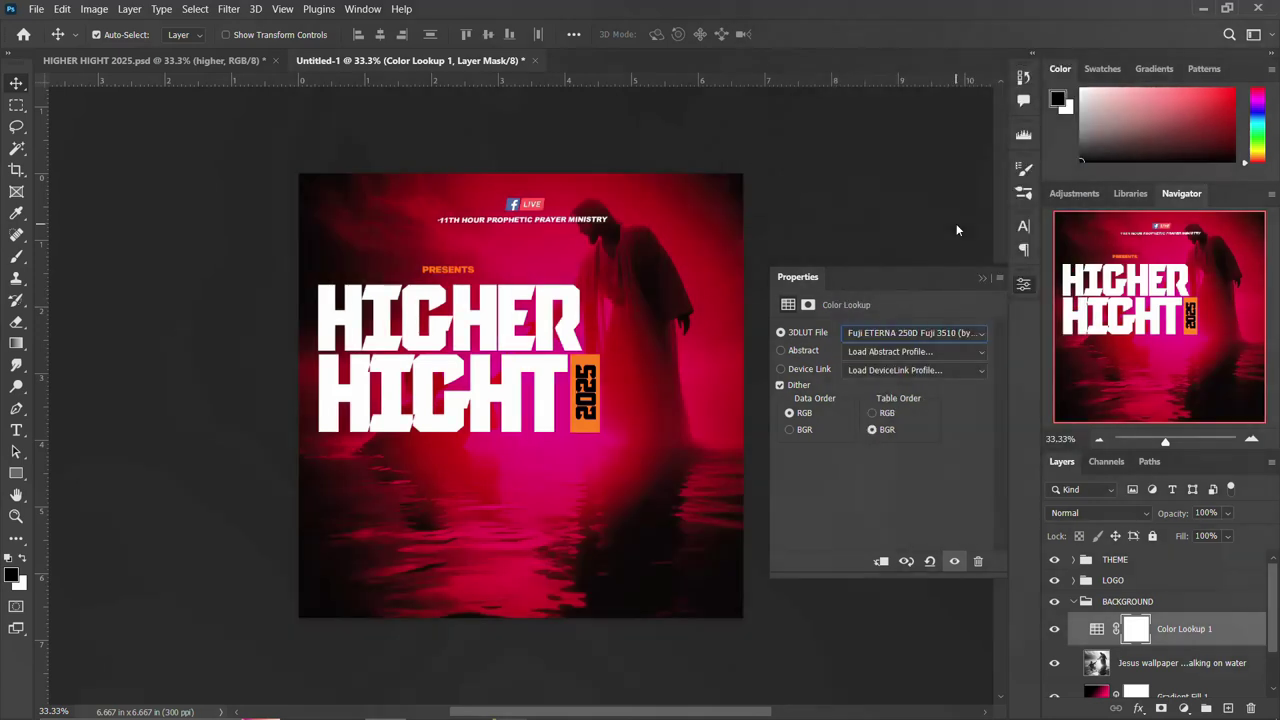
left_click(1026, 287)
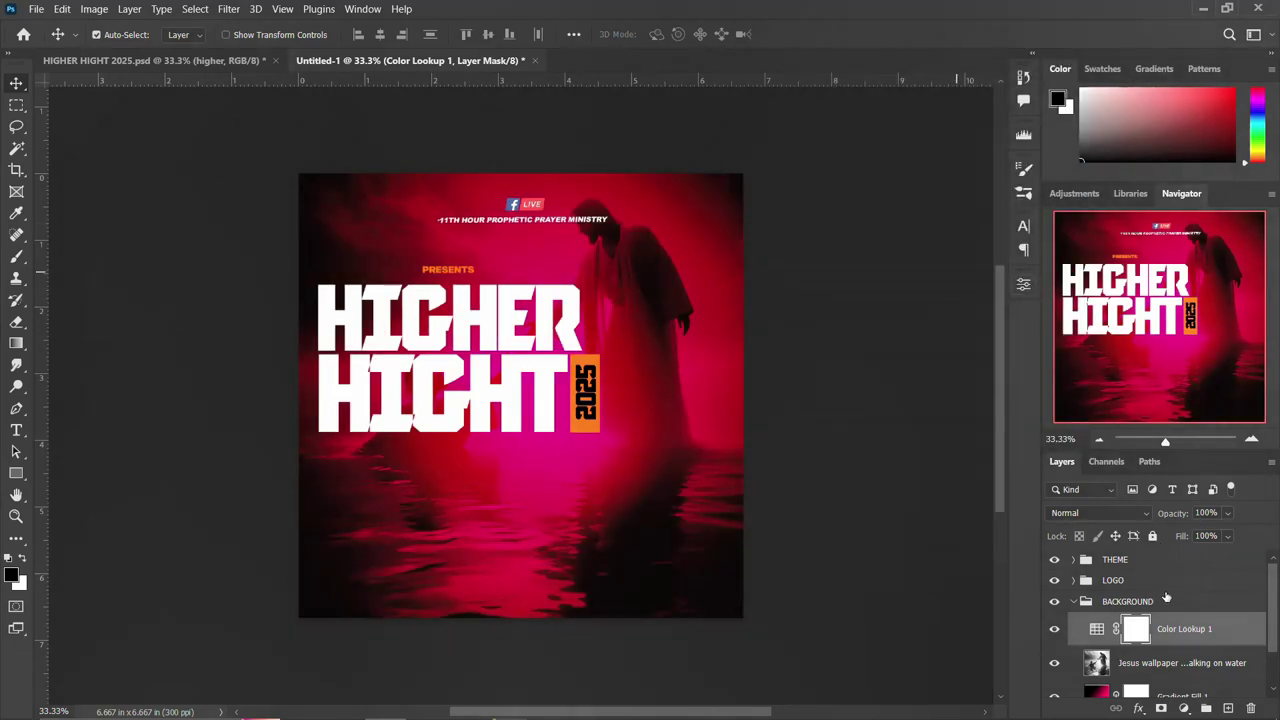
left_click(1176, 513)
type("4")
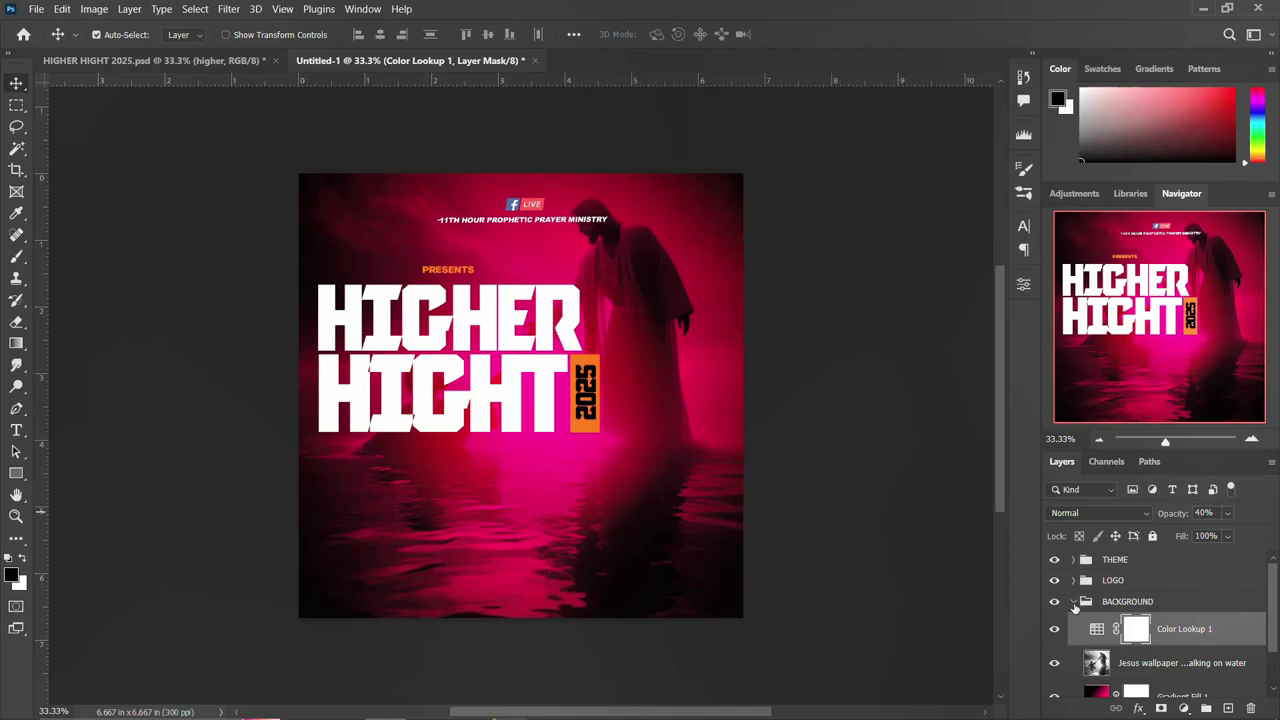
left_click(1073, 601)
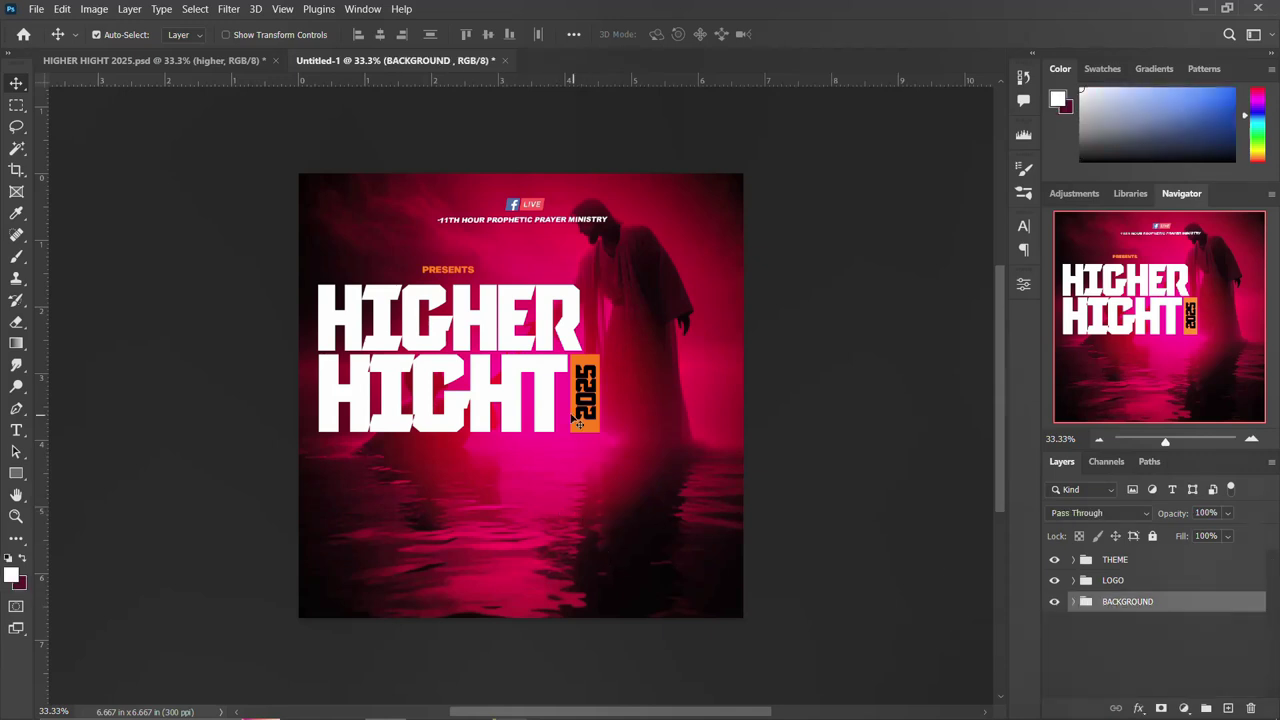
Set PRESENTS tracking to 100 and nudge the line down slightly
left_click(1125, 560)
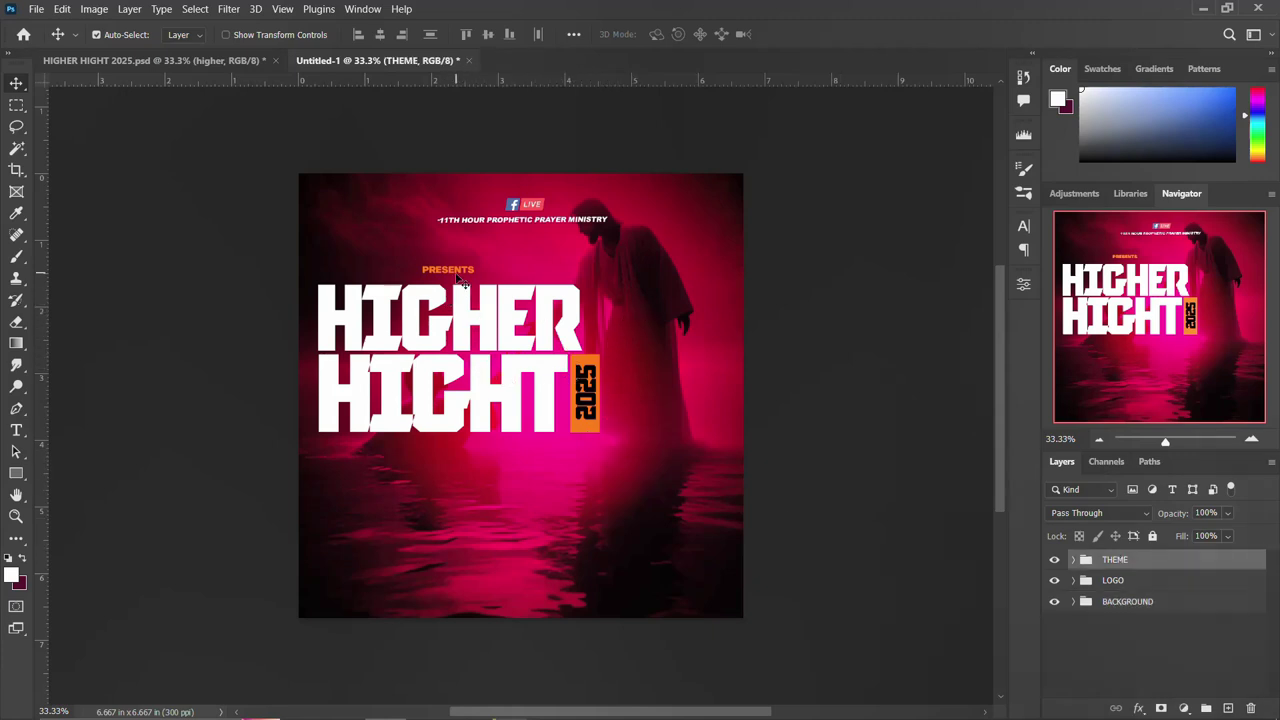
left_click(476, 275)
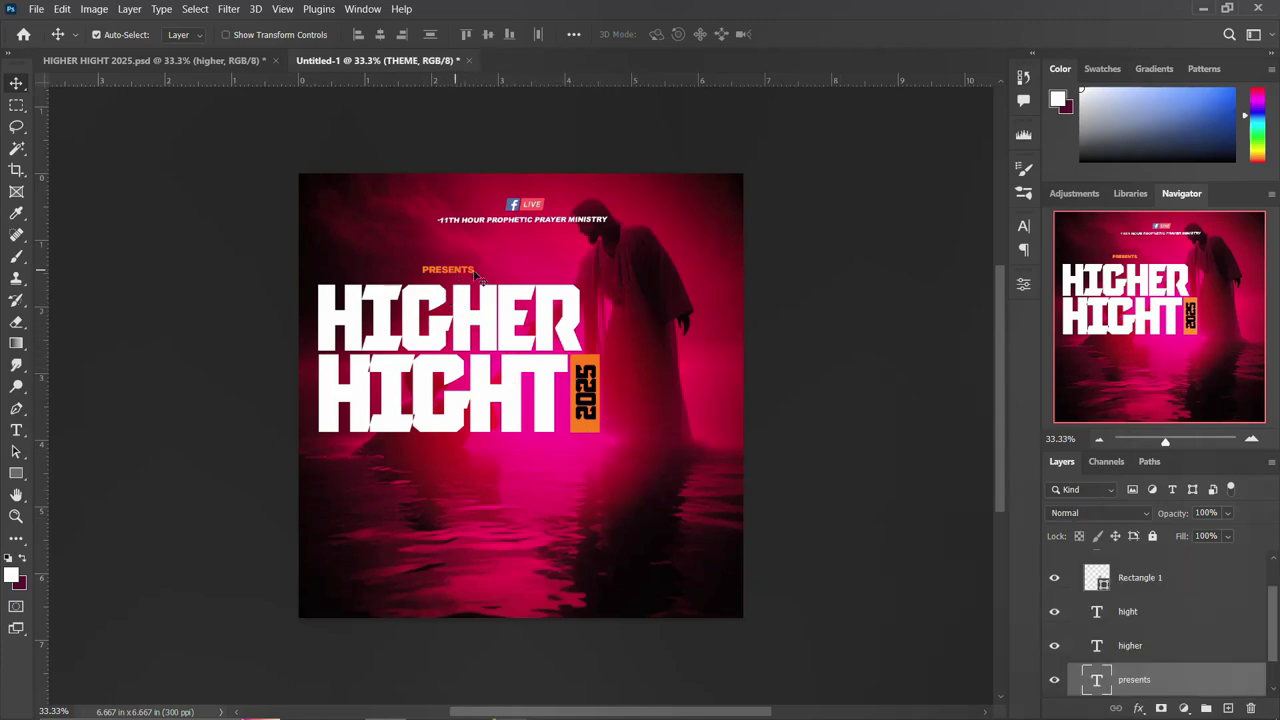
left_click(1023, 226)
left_click(933, 287)
type("100")
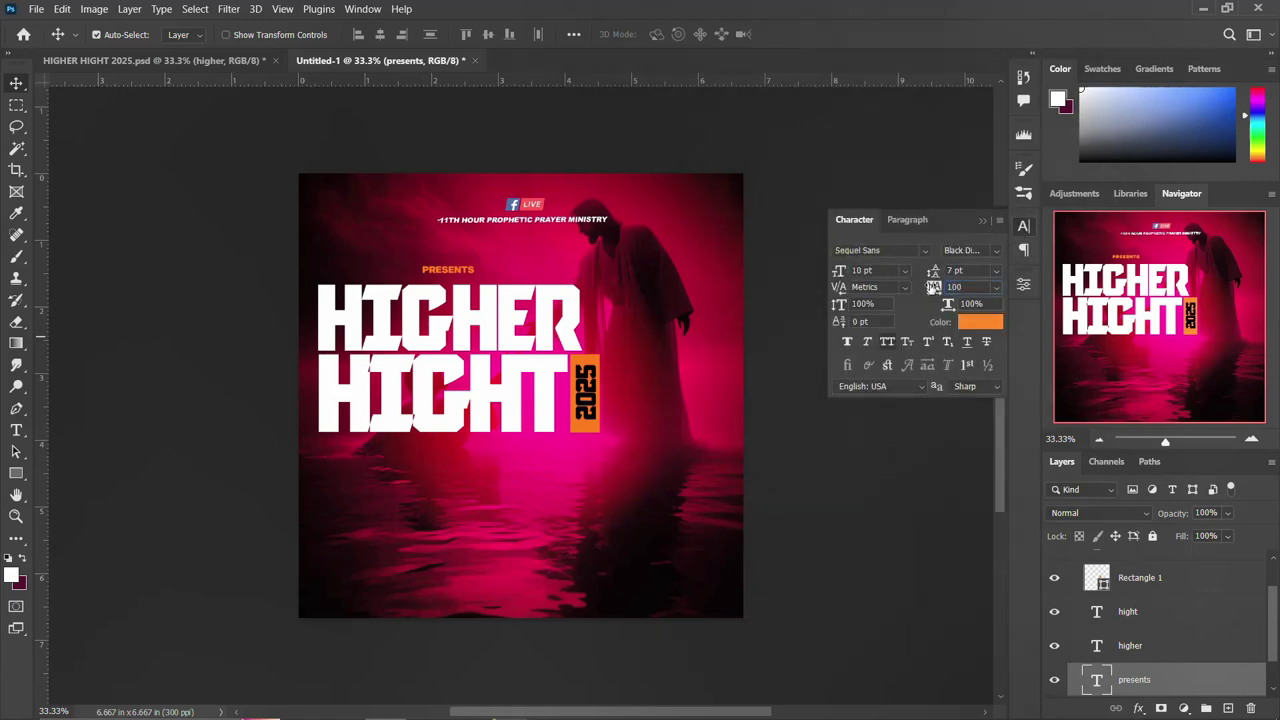
key("Return")
left_click(1026, 226)
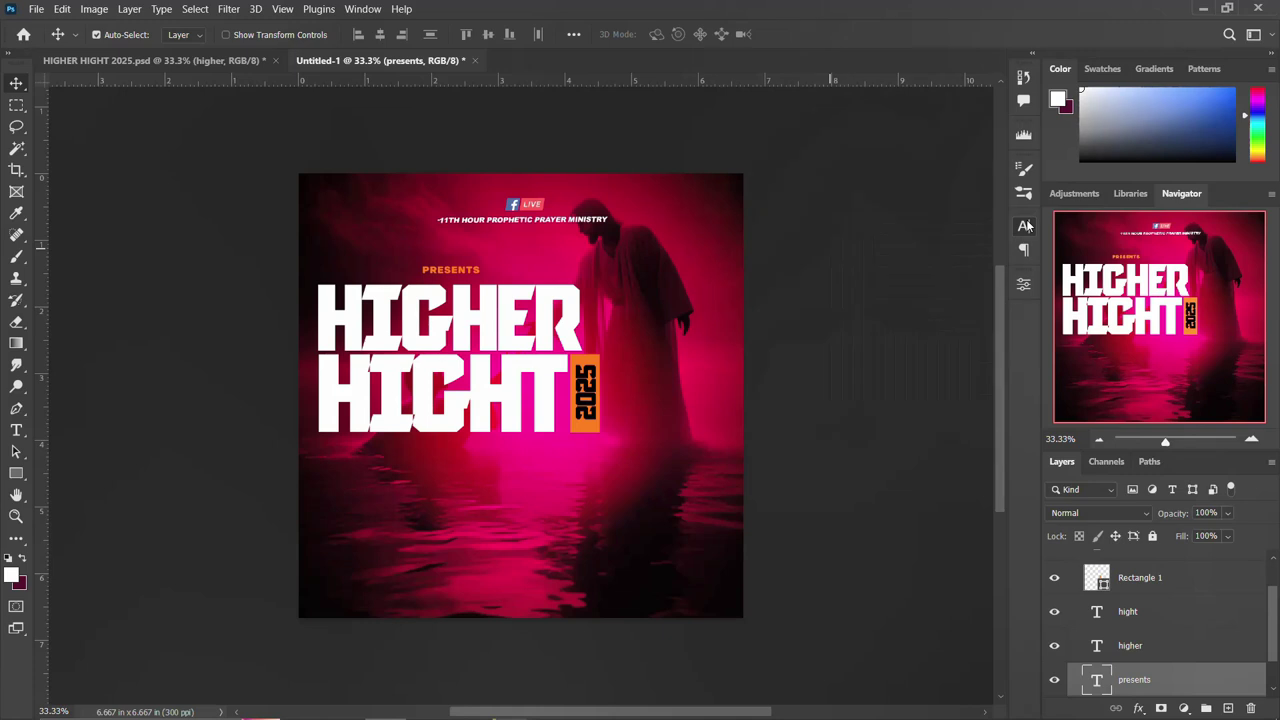
key("Down")
key("Down")
key("Down")
key("Down")
key("Down")
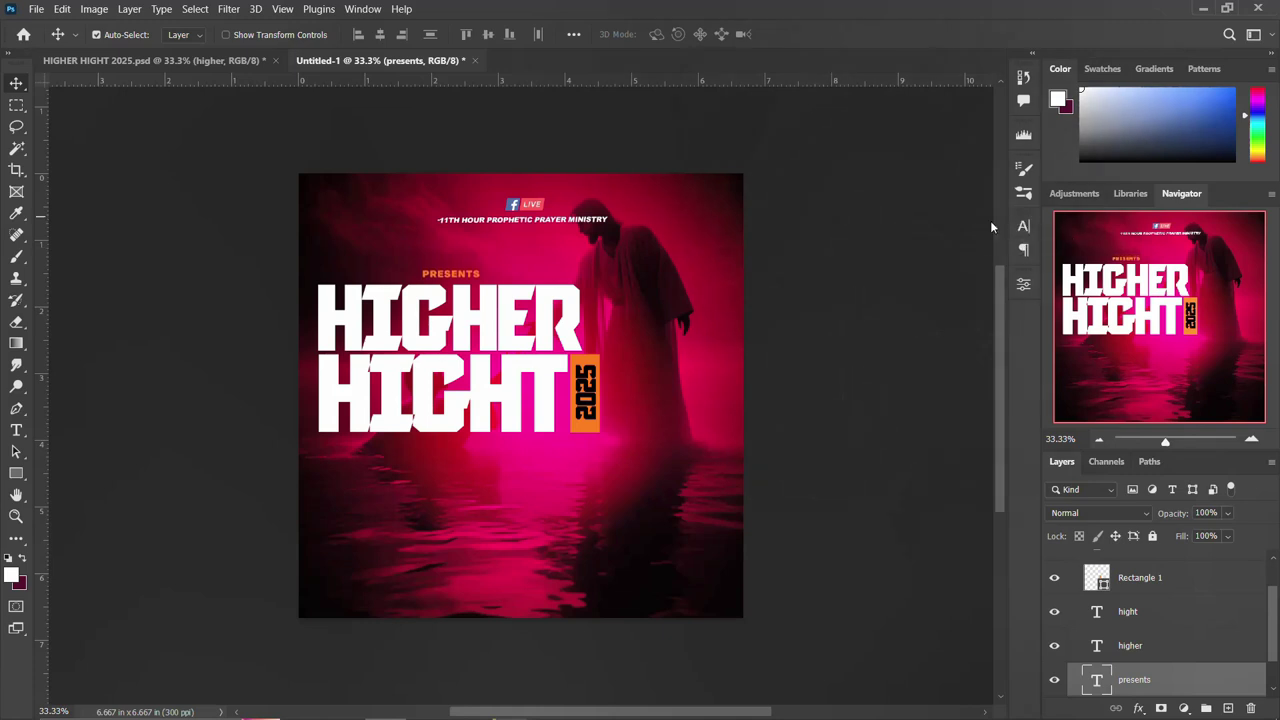
key("Down")
scroll(1132, 582, "up", 2)
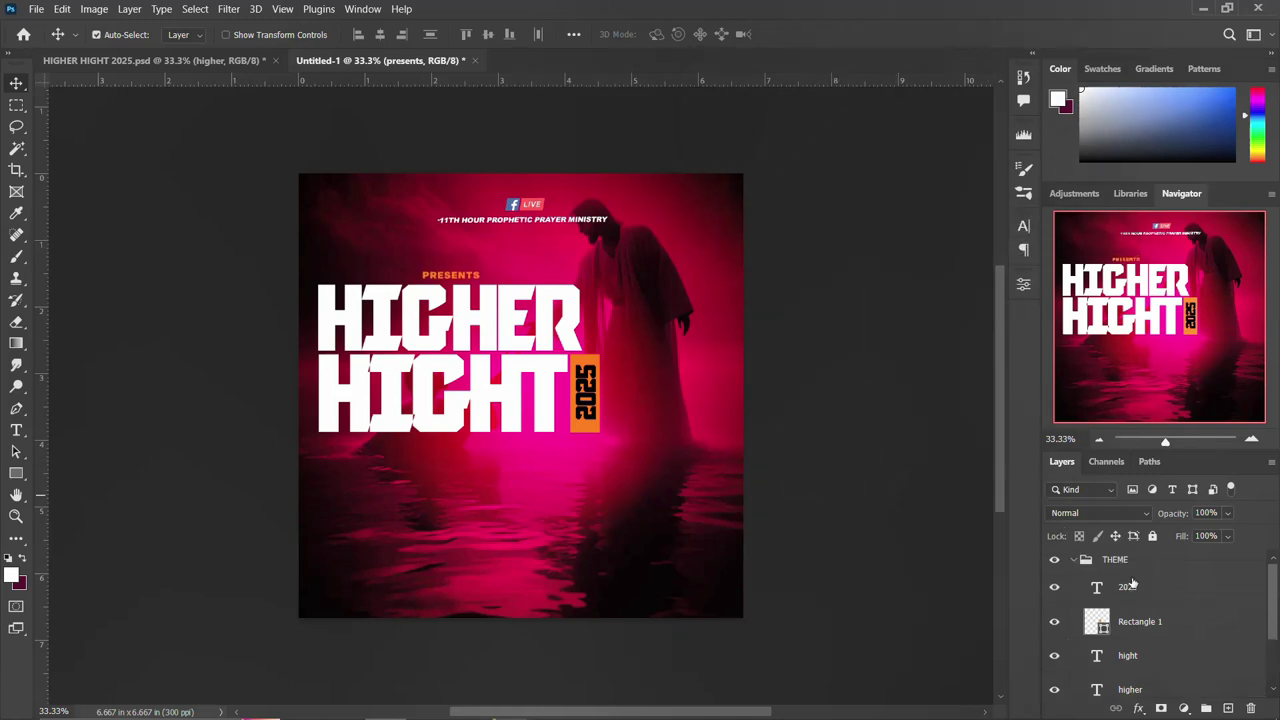
Shift the whole THEME title group slightly right and show the guides again
left_click(1074, 559)
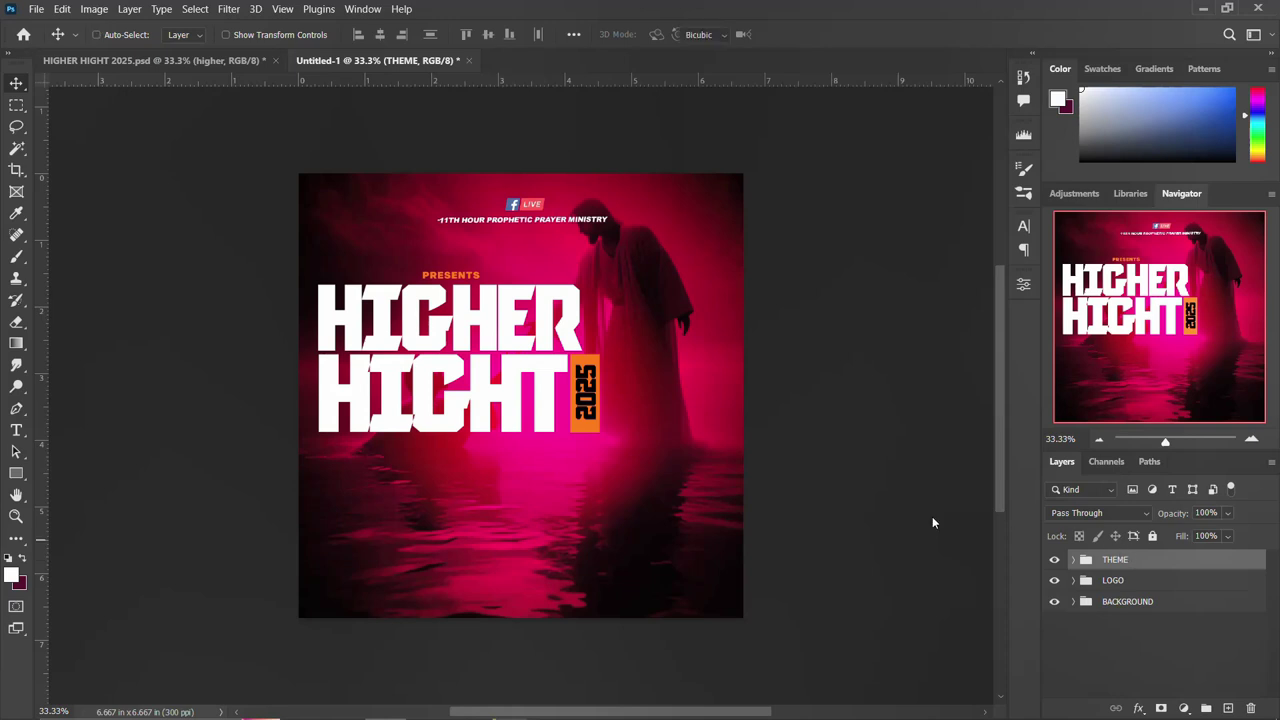
key("ctrl+t")
left_click_drag(470, 362, 478, 363)
key("Return")
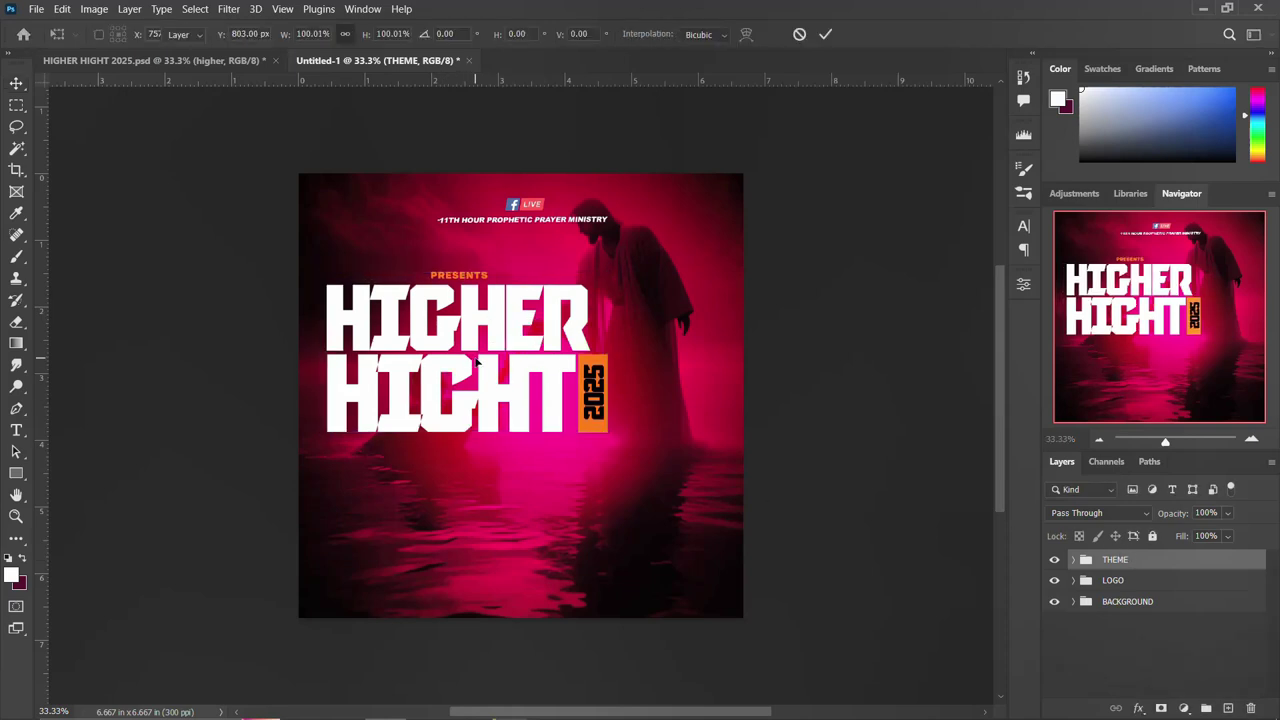
key("ctrl+semicolon")
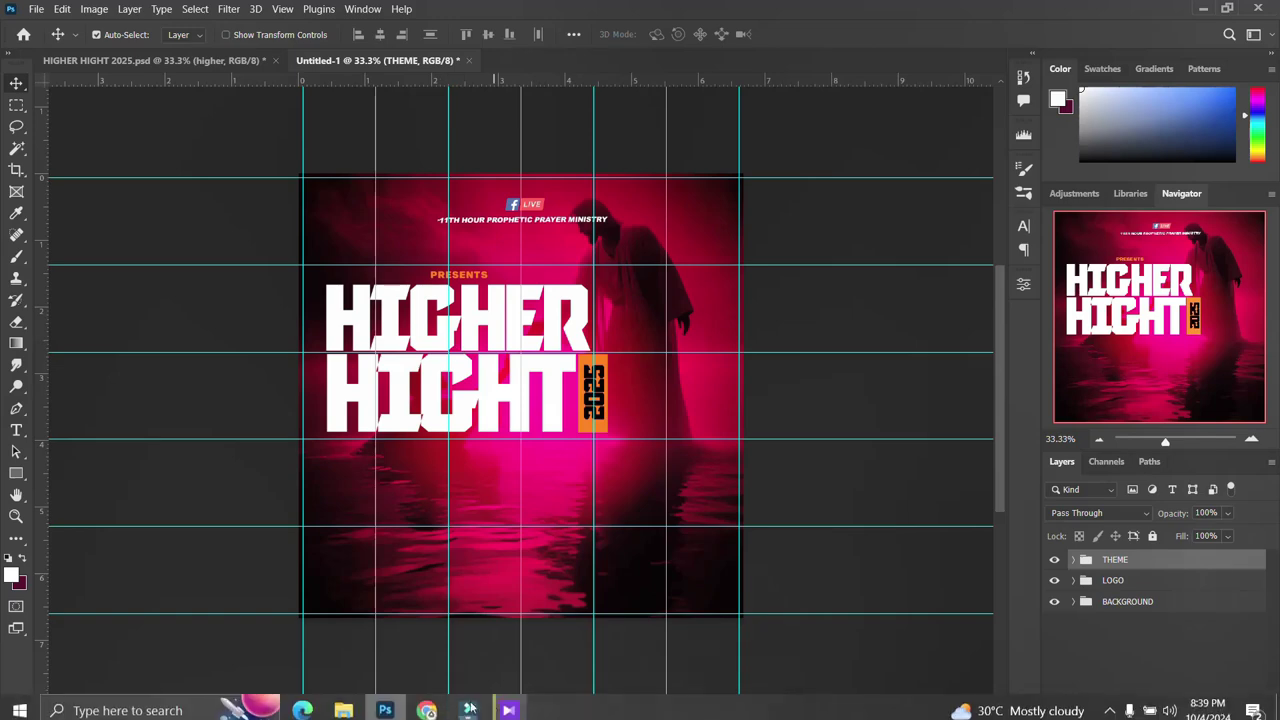
mouse_move(343, 706)
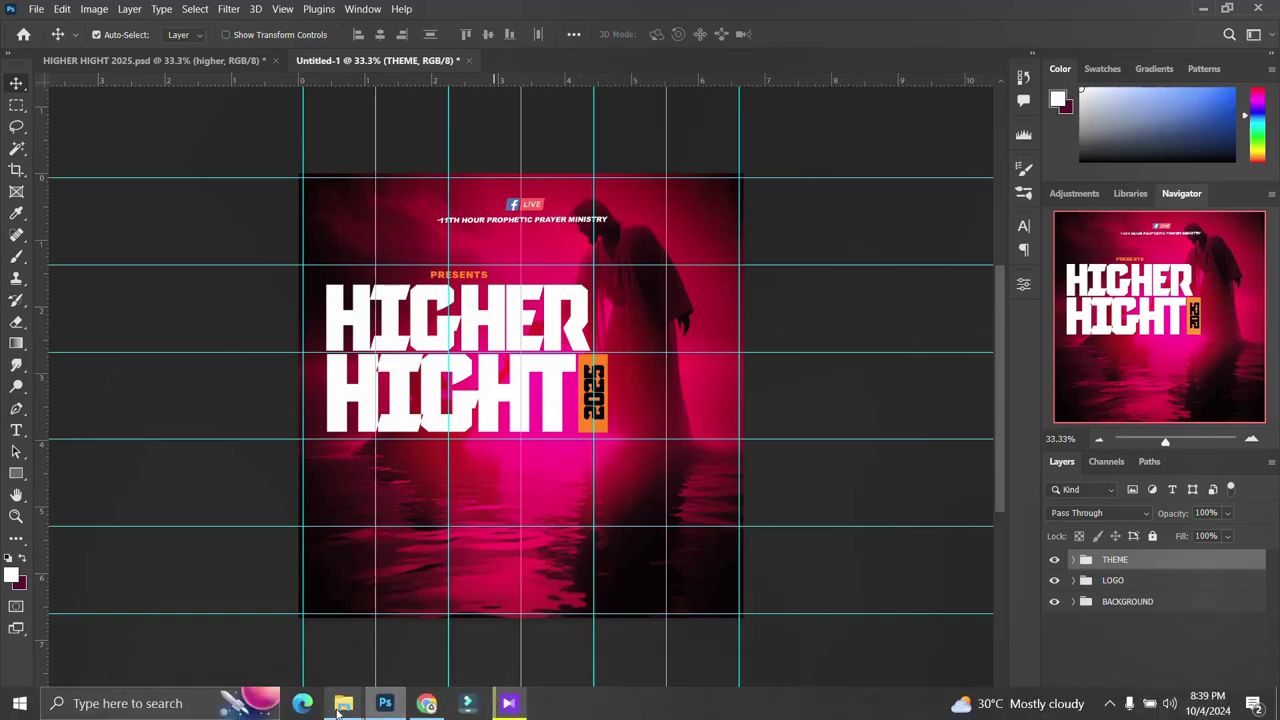
Place the DESIGN_ELEMENTS gold tassel PNG, scaled to about 39%, hanging from the top-right edge
left_click(340, 706)
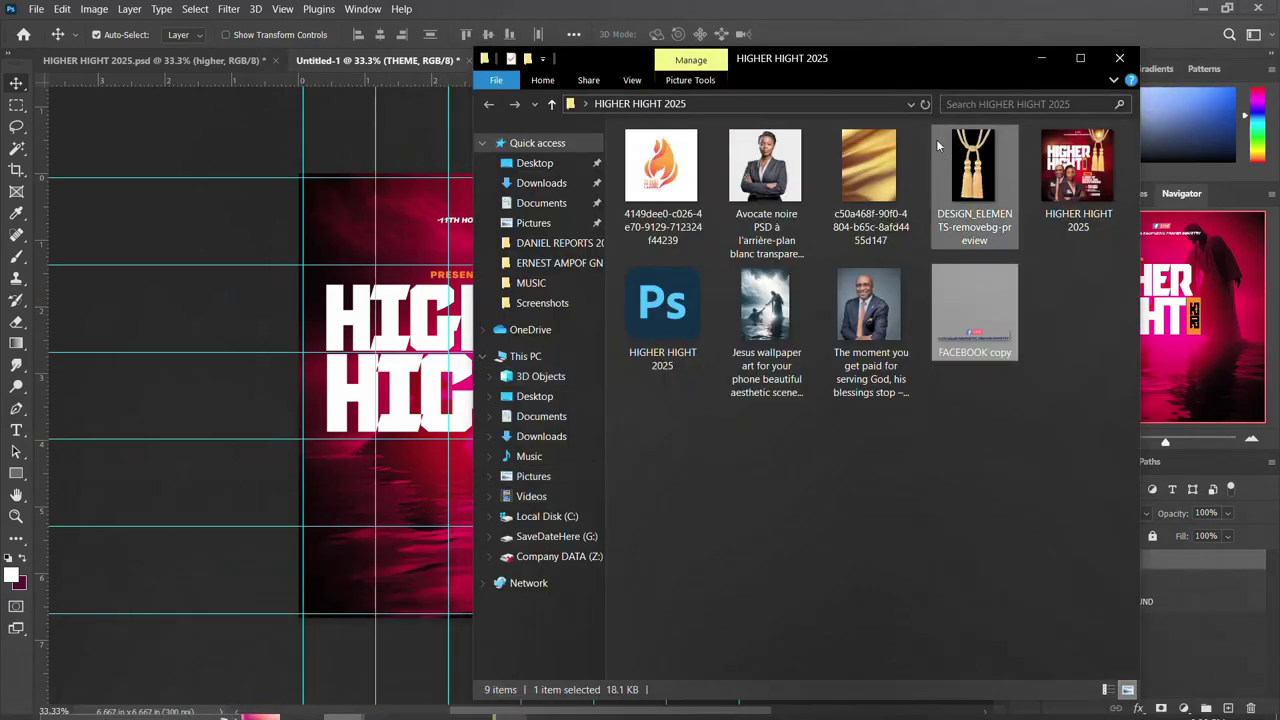
left_click_drag(976, 215, 386, 364)
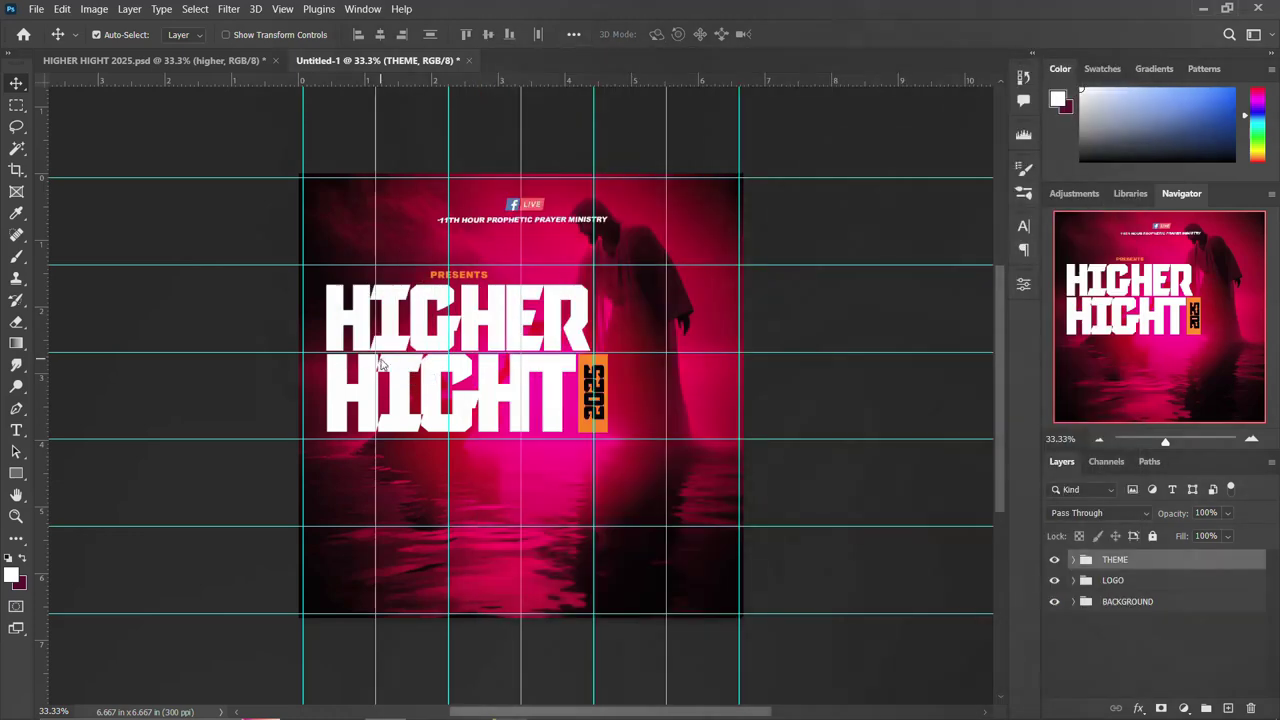
left_click_drag(651, 175, 575, 272)
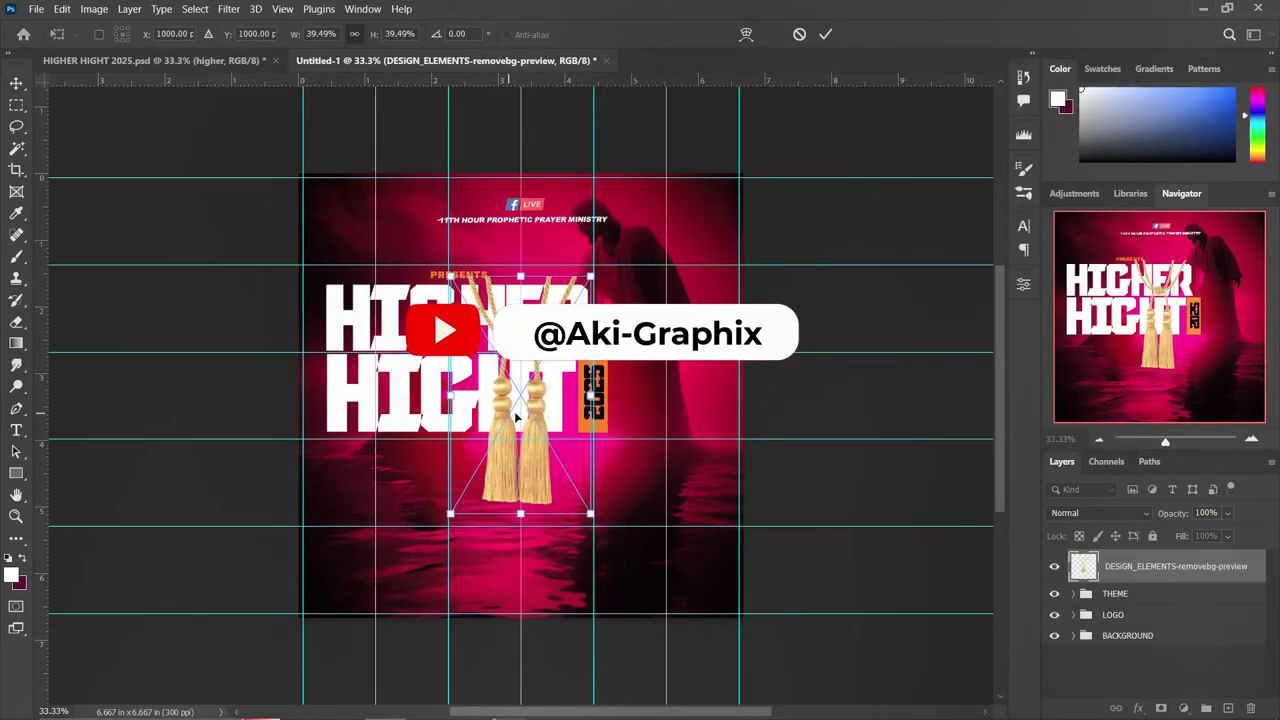
left_click_drag(575, 370, 716, 273)
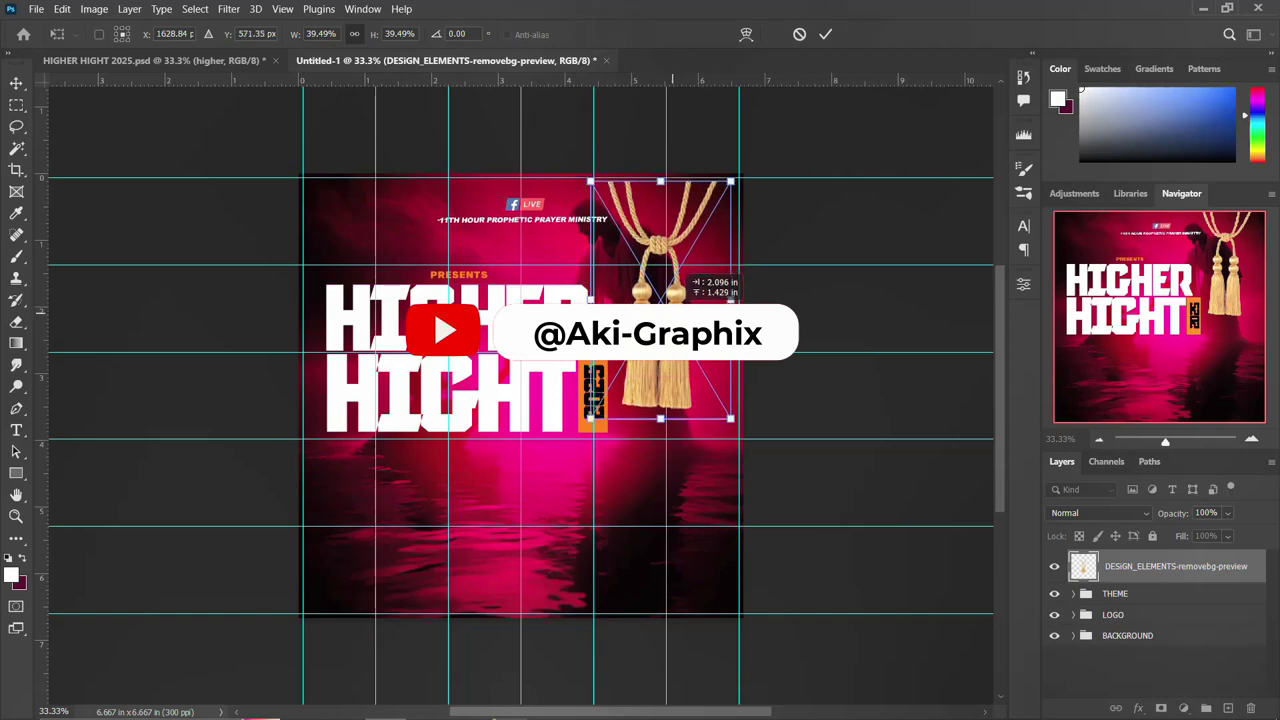
left_click_drag(716, 273, 714, 269)
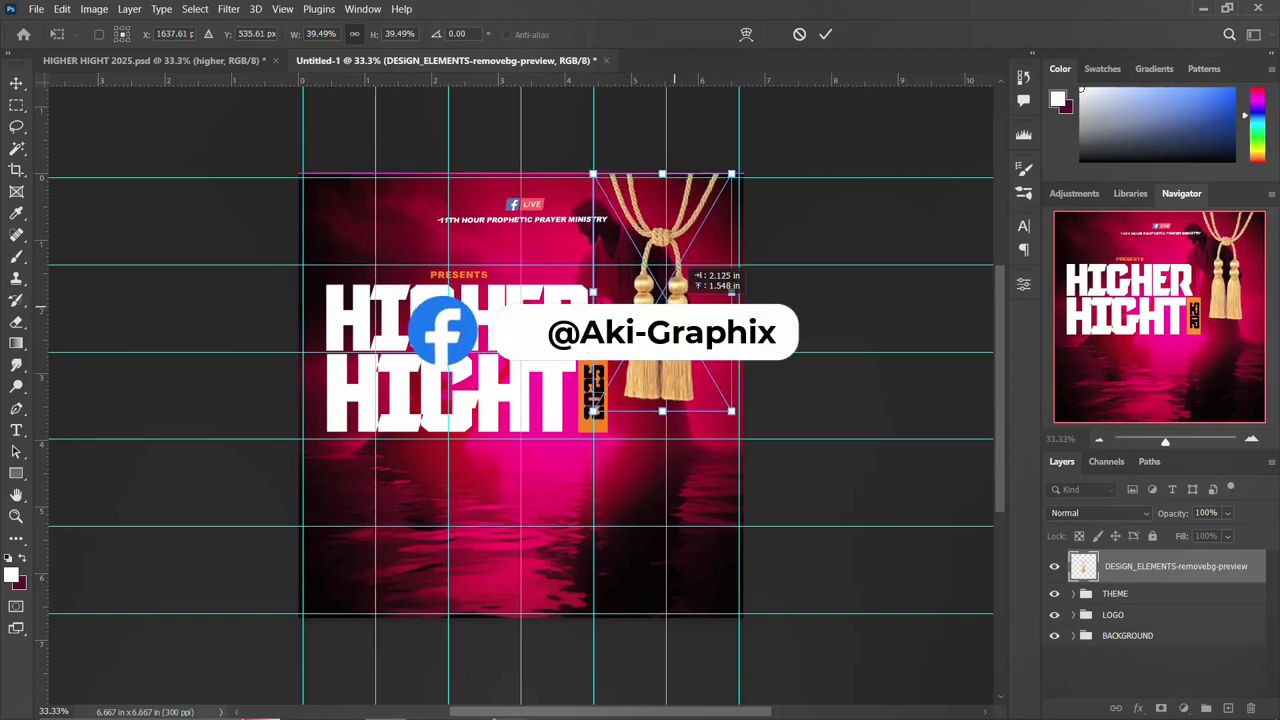
key("Return")
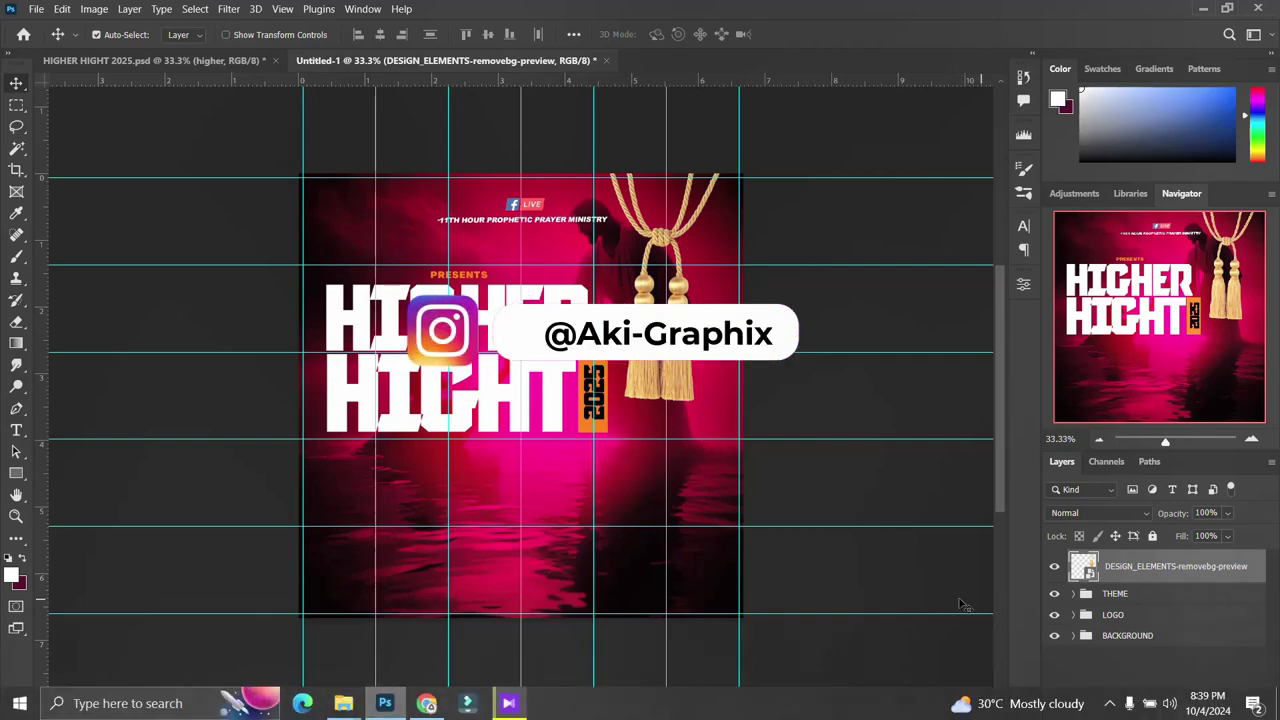
mouse_move(343, 703)
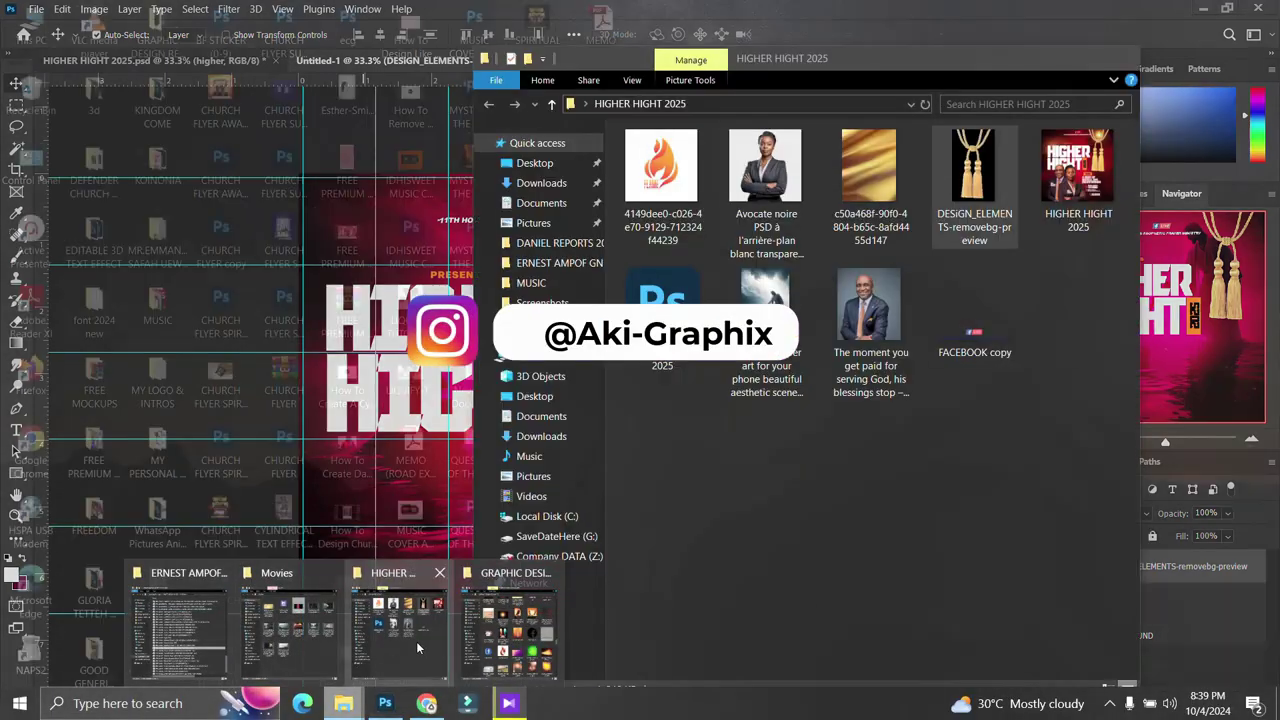
Drag both portrait photos from the project folder onto the flyer and rasterize the man's layer
left_click(416, 641)
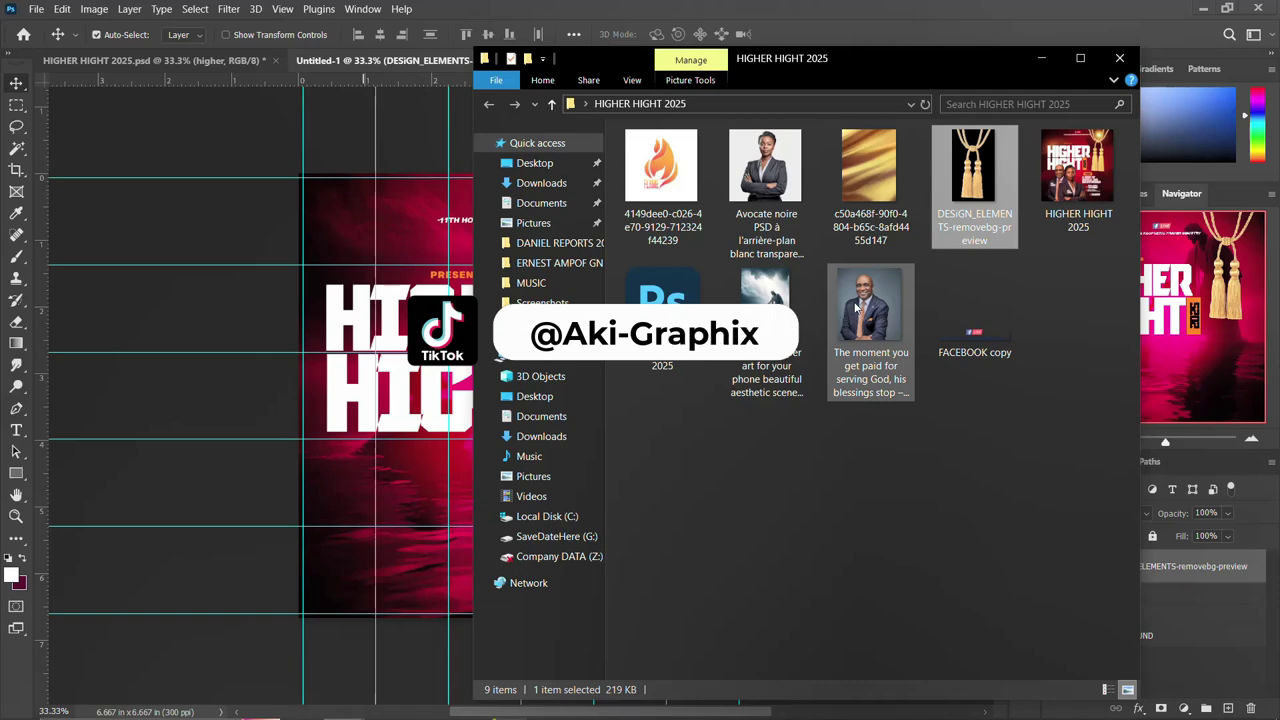
left_click(778, 165, "ctrl")
left_click_drag(778, 231, 391, 505)
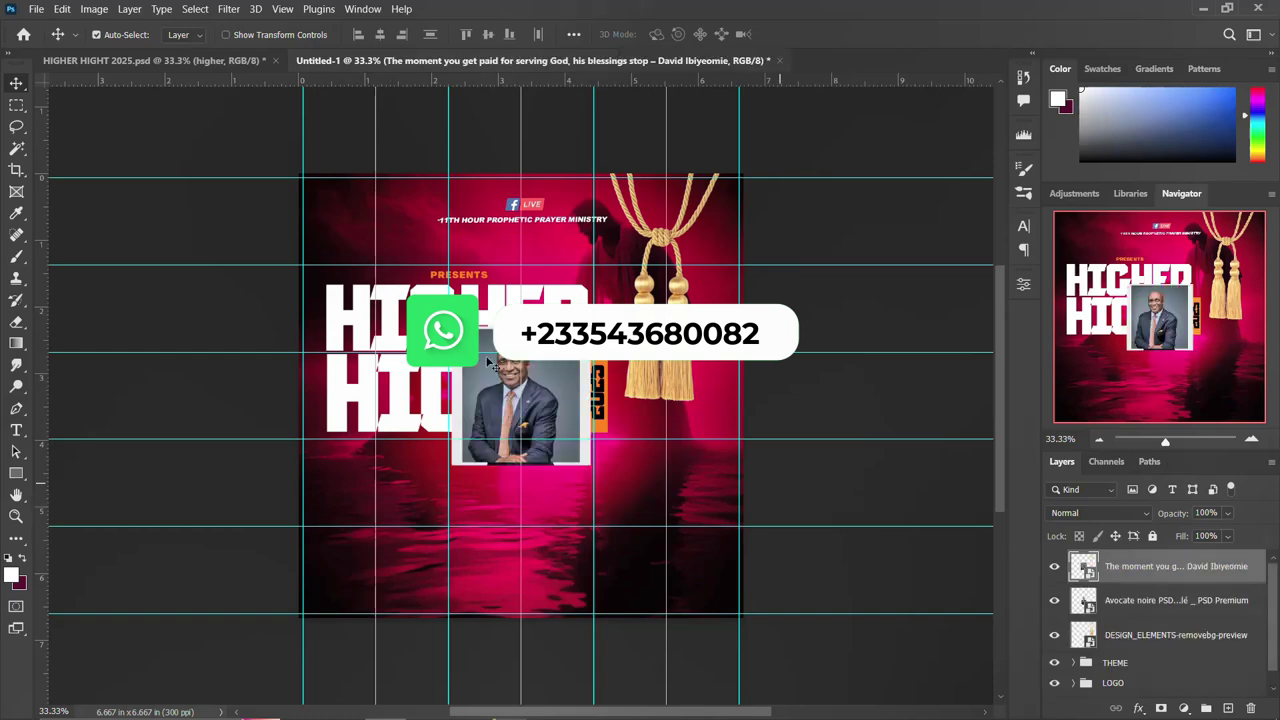
right_click(1205, 575)
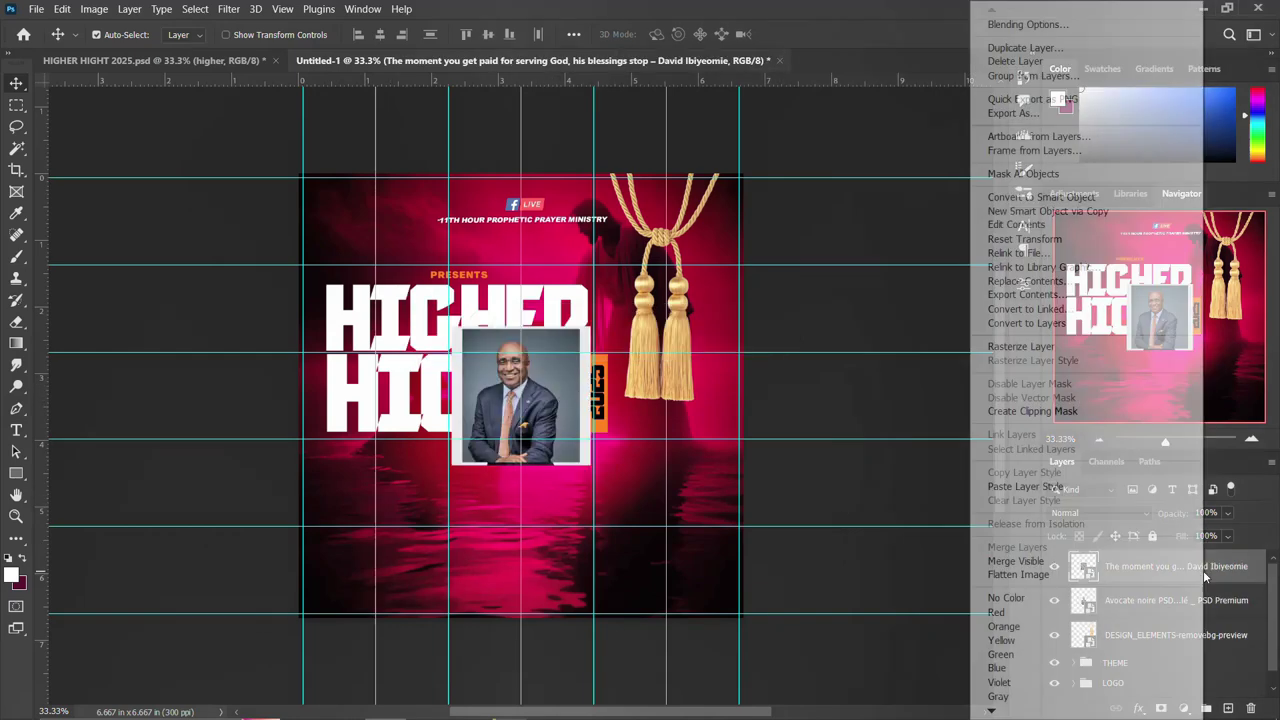
left_click(1035, 346)
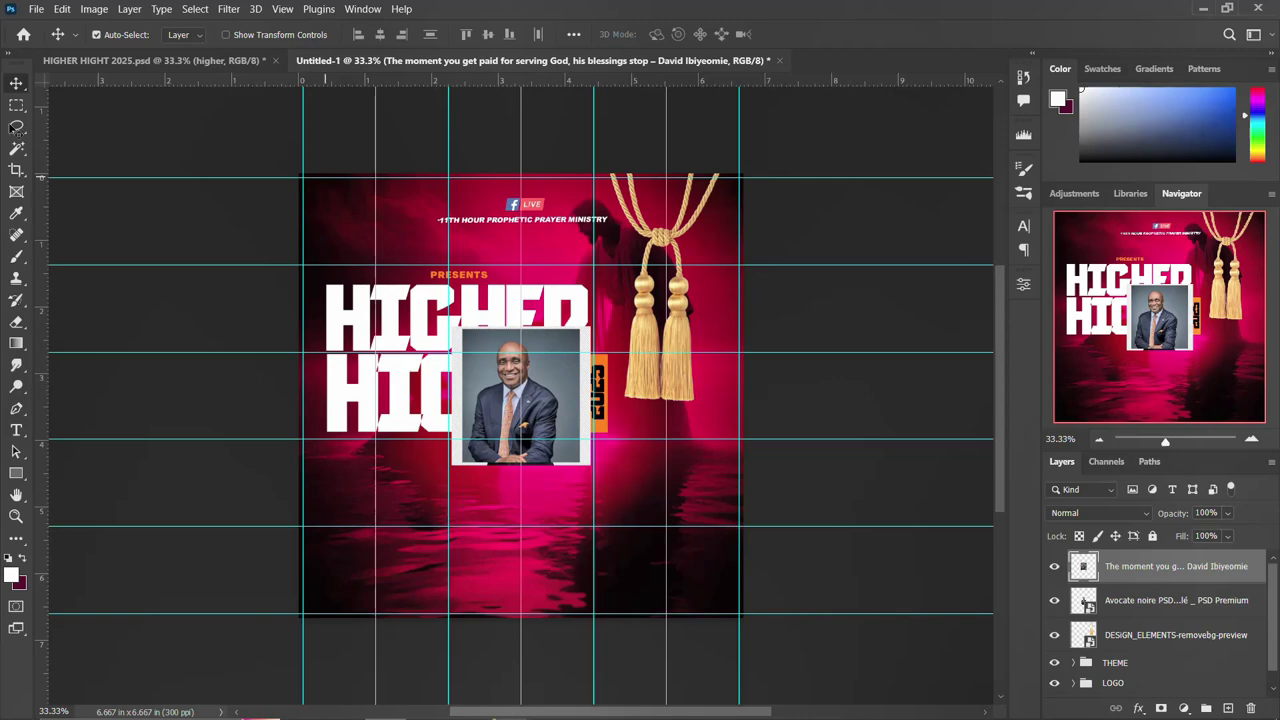
Cut out the portraits and check the Camera Raw filter on Layer 2
left_click(18, 148)
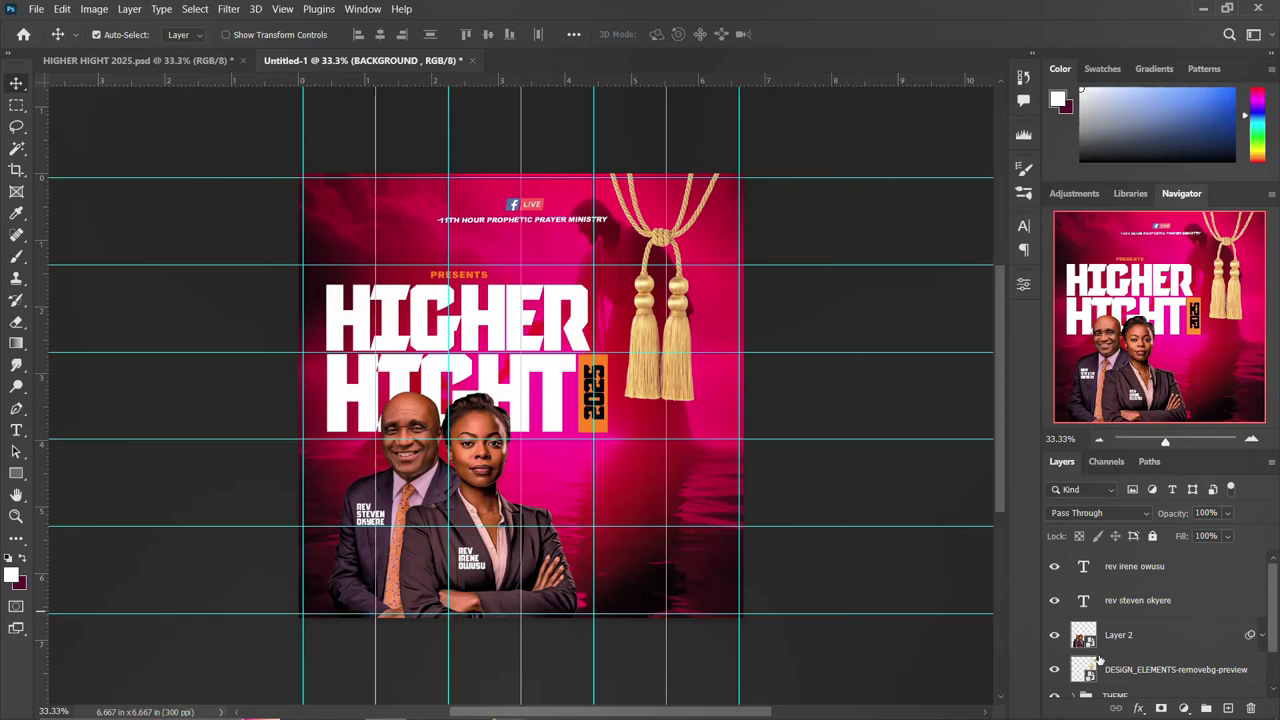
left_click(1264, 638)
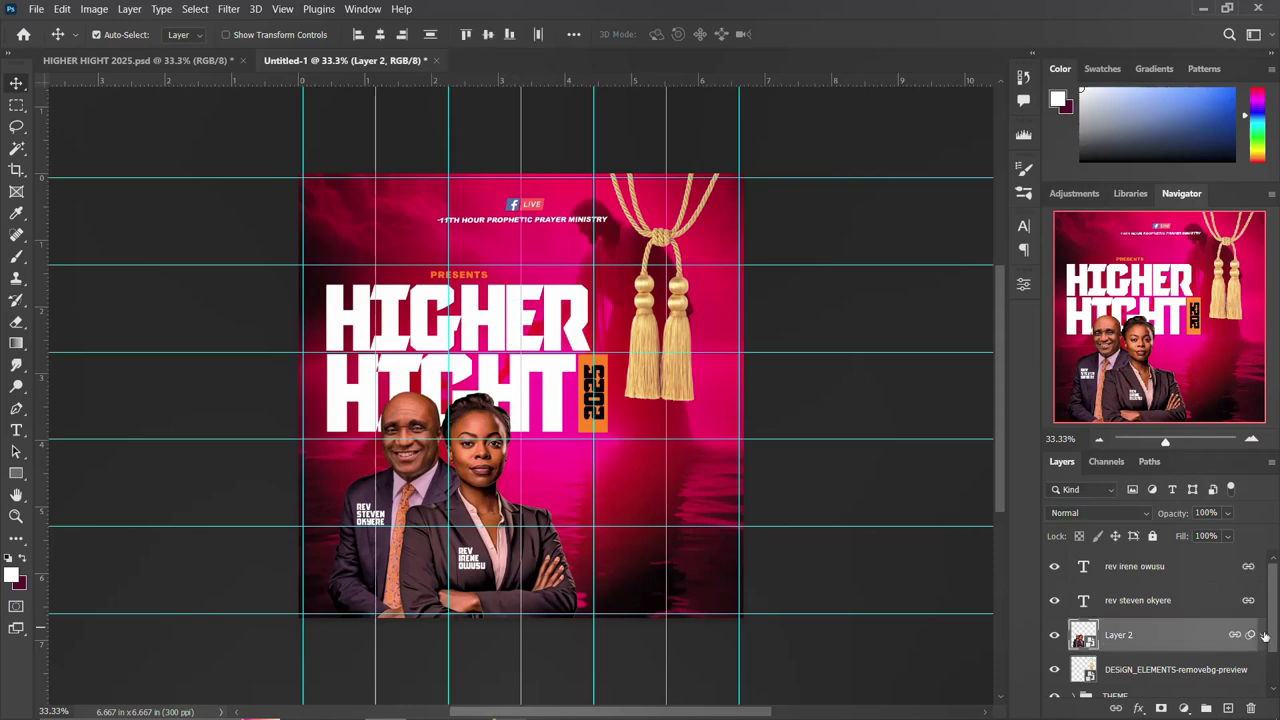
left_click(1263, 636)
scroll(1150, 662, "down", 1)
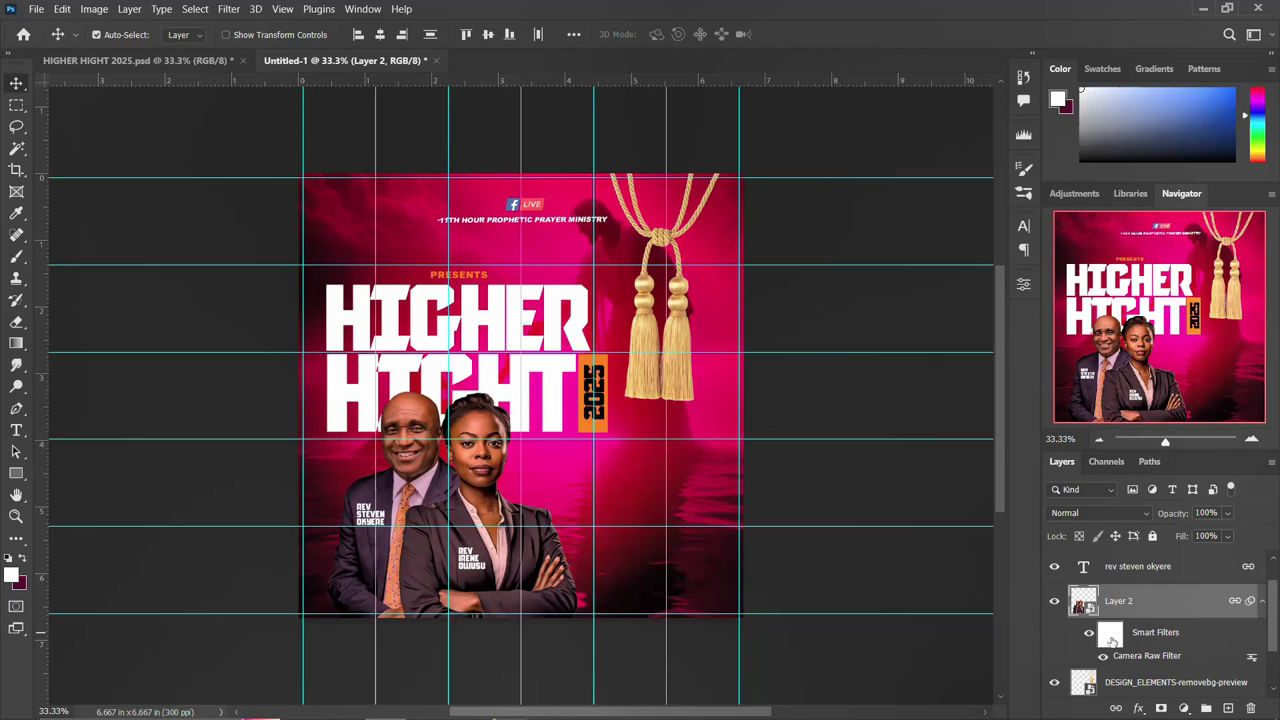
left_click(1262, 602)
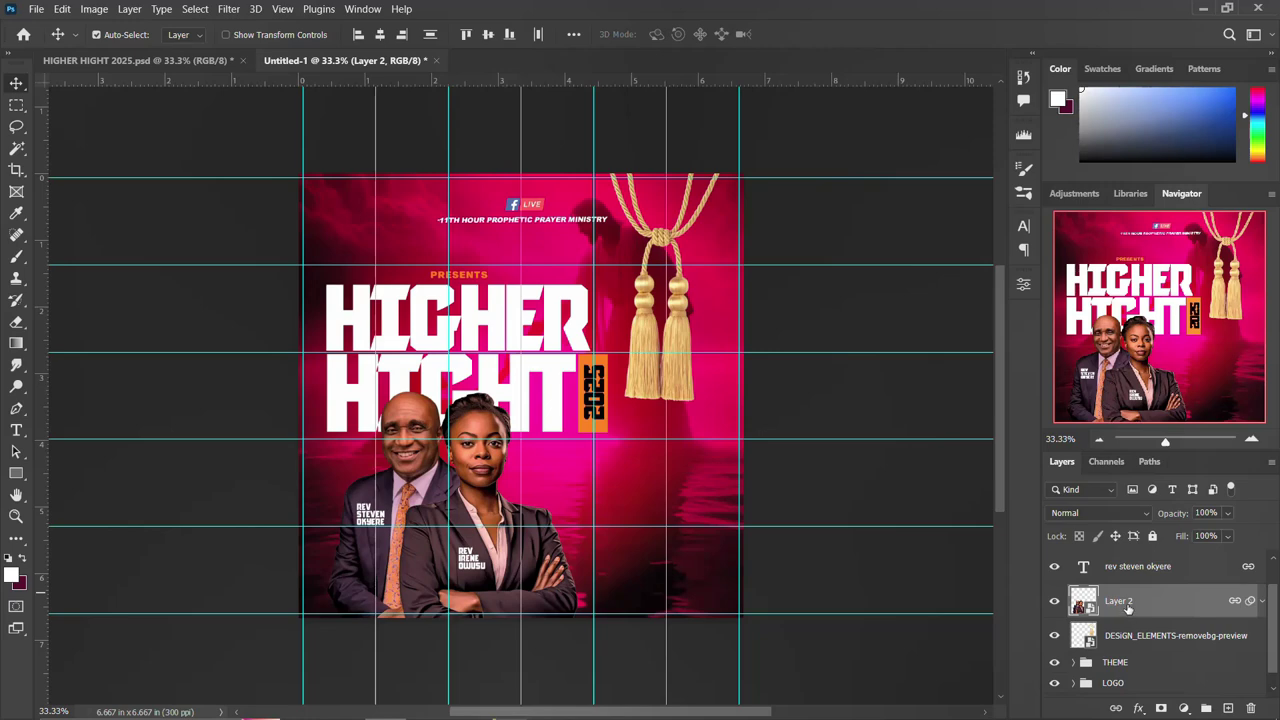
scroll(1128, 607, "up", 1)
Group Layer 2 and both name captions into Group 1
left_click(1132, 569, "shift")
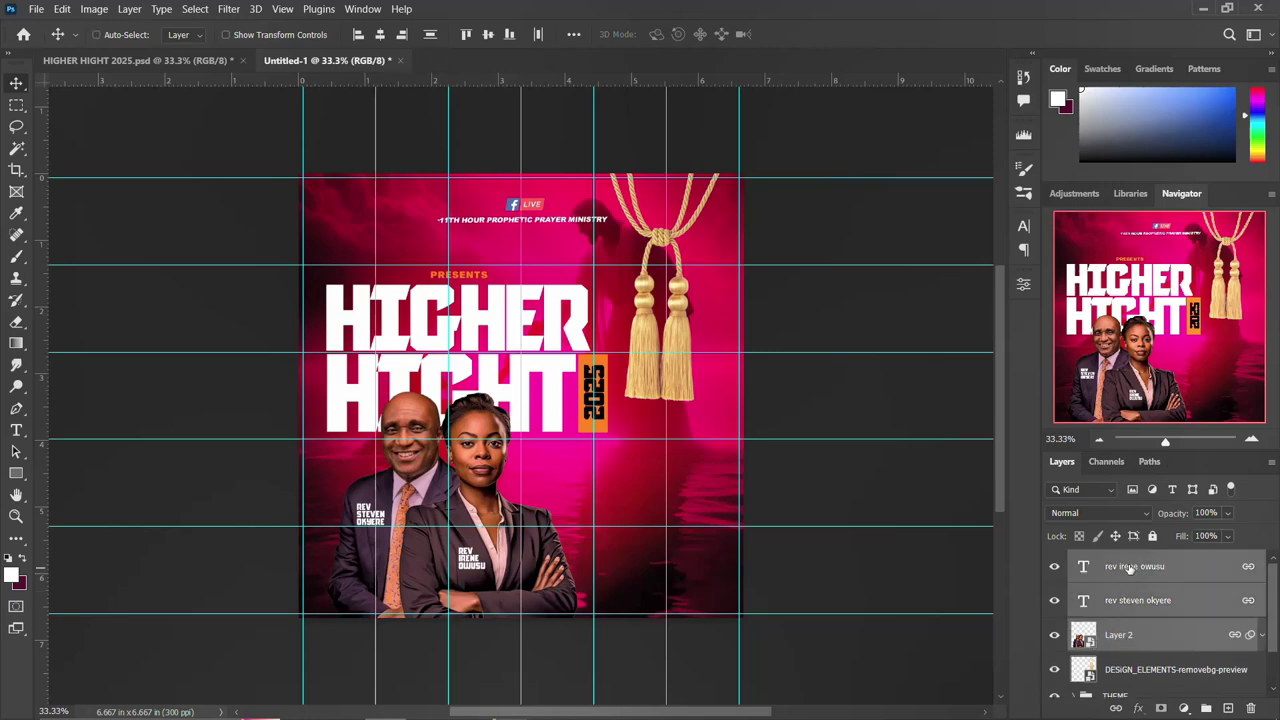
key("ctrl+g")
double_click(1114, 560)
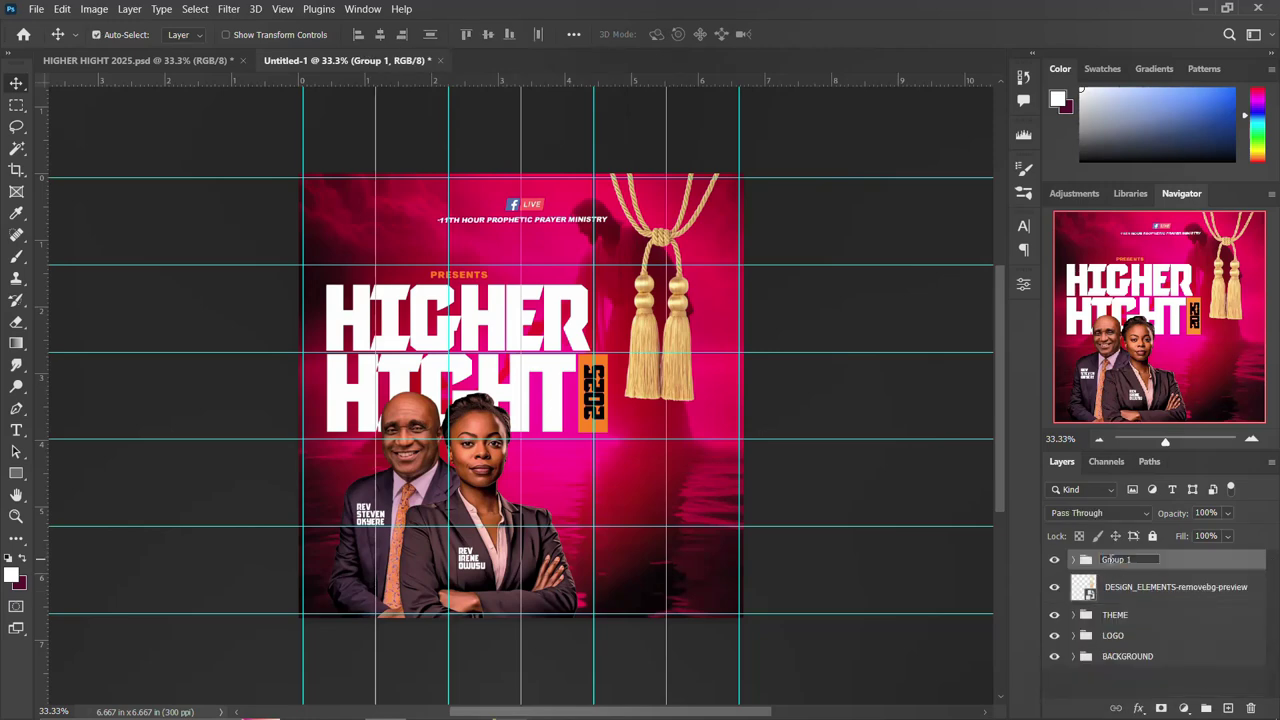
Rename Group 1 to 'NAME & IMAGES'
left_click_drag(1135, 560, 1084, 563)
type("NAME & IM")
type("AGES")
key("Return")
Enlarge the gold tassel to about 48% and move it slightly lower on the flyer
left_click(658, 240)
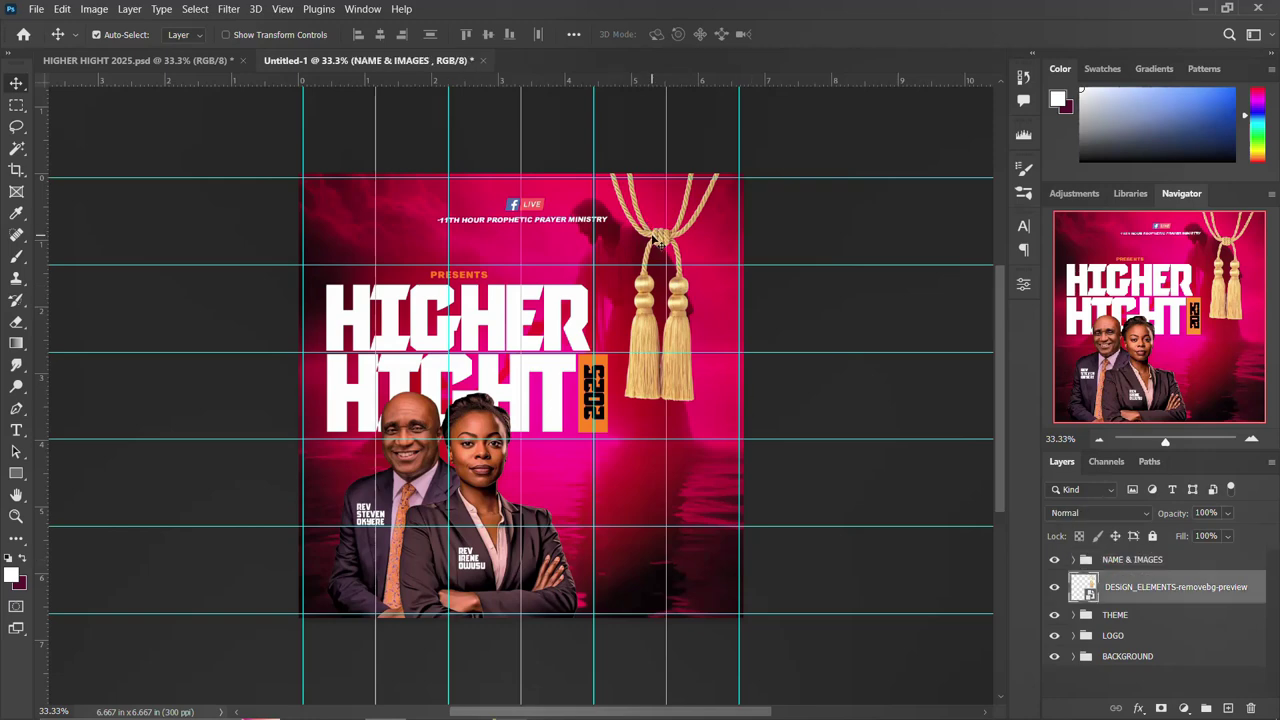
key("ctrl+t")
left_click_drag(732, 174, 762, 156)
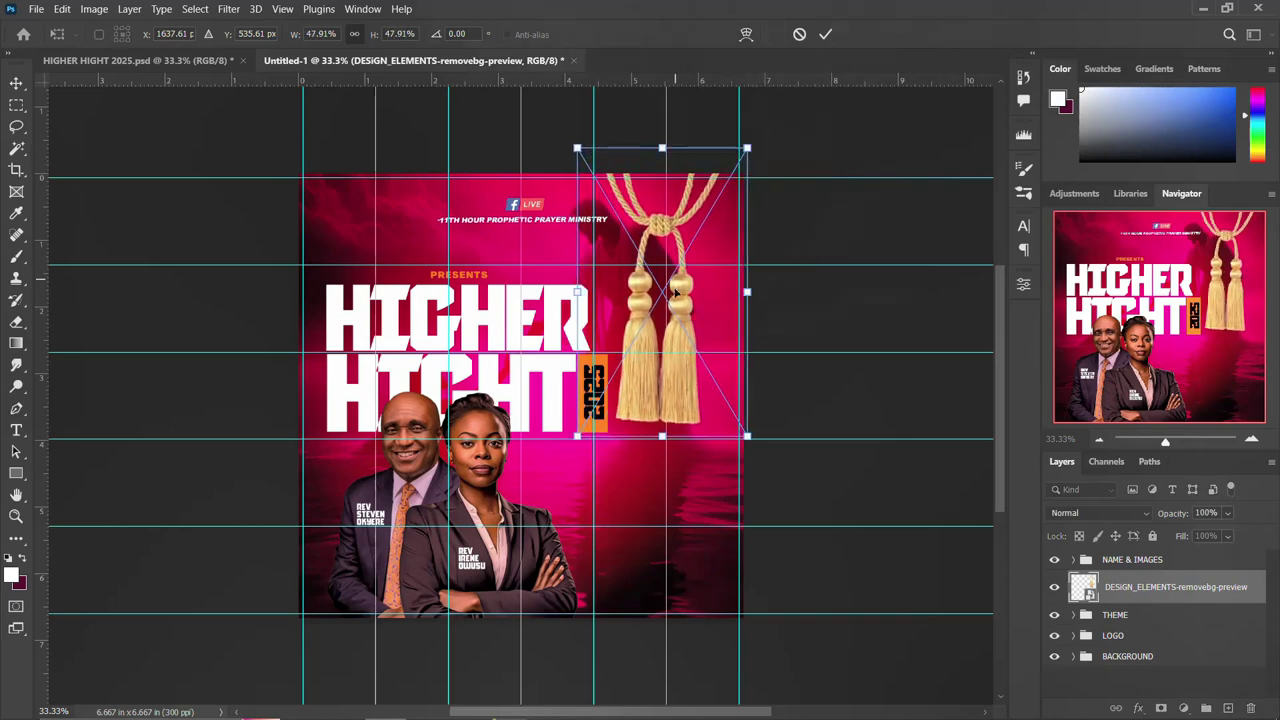
left_click_drag(677, 303, 676, 328)
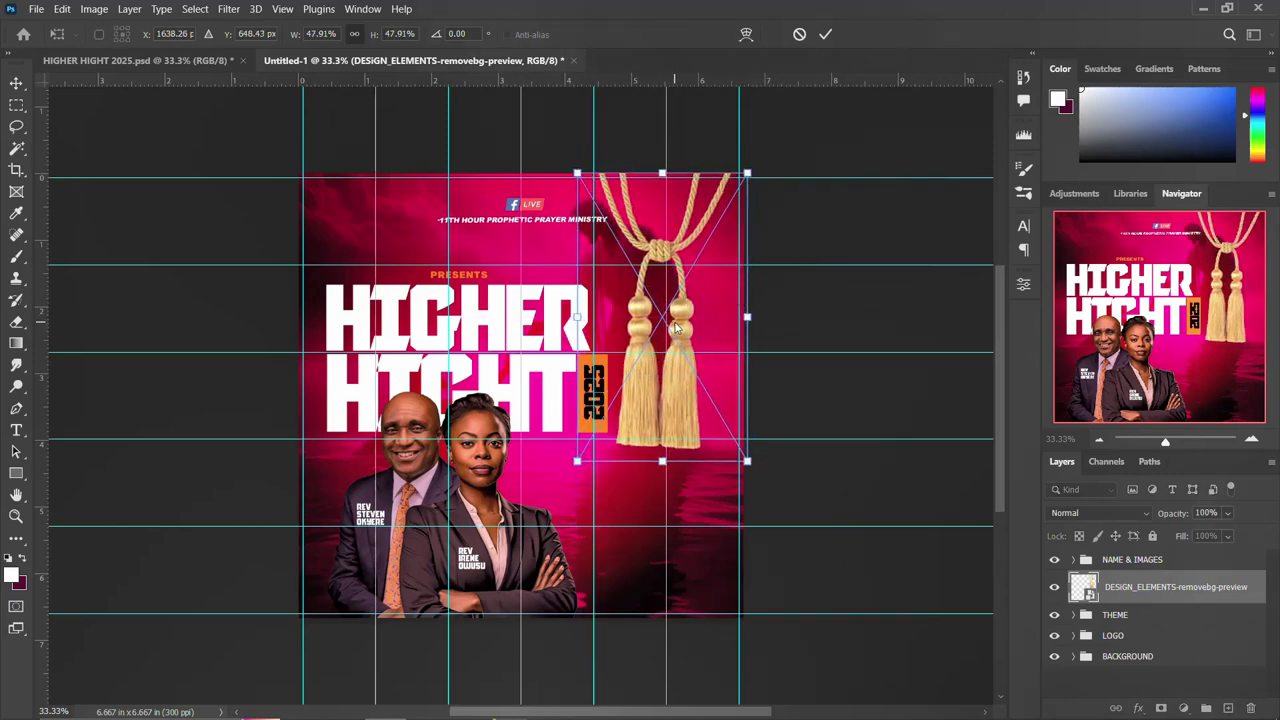
key("Return")
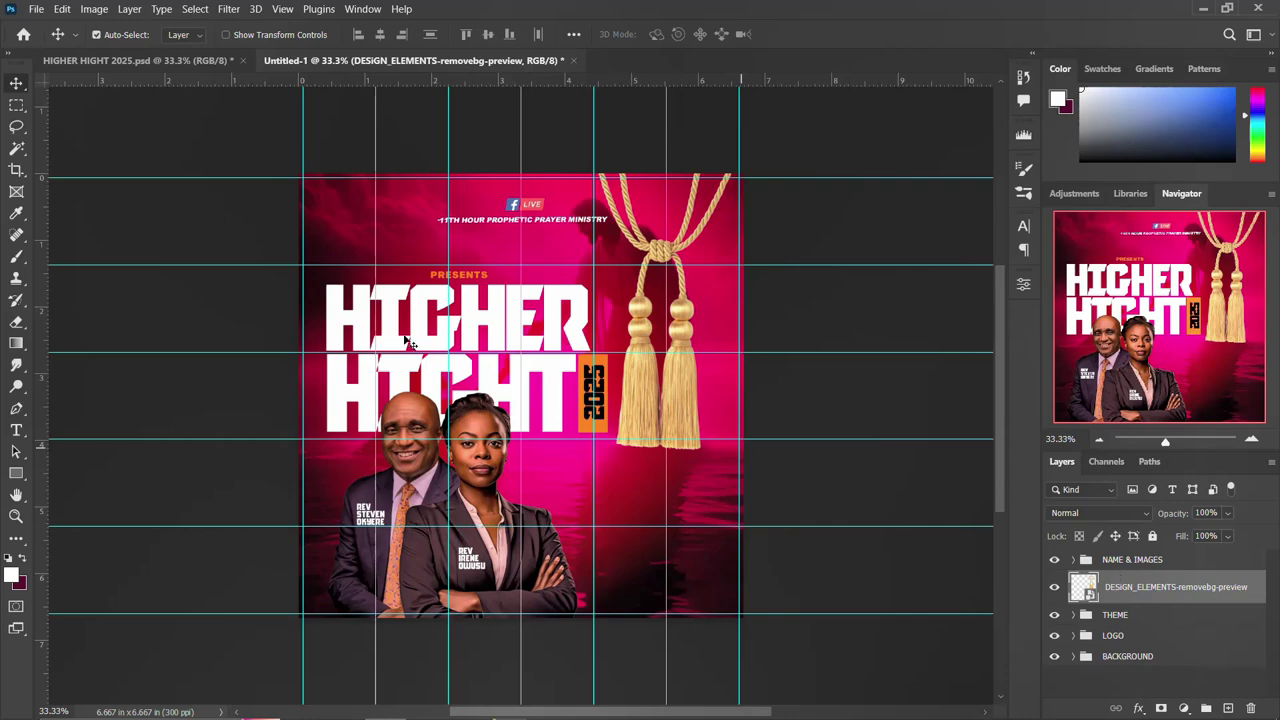
Copy the gold lens-flare layer from HIGHER HIGHT 2025 into Untitled-1 in Screen blend mode
left_click(150, 60)
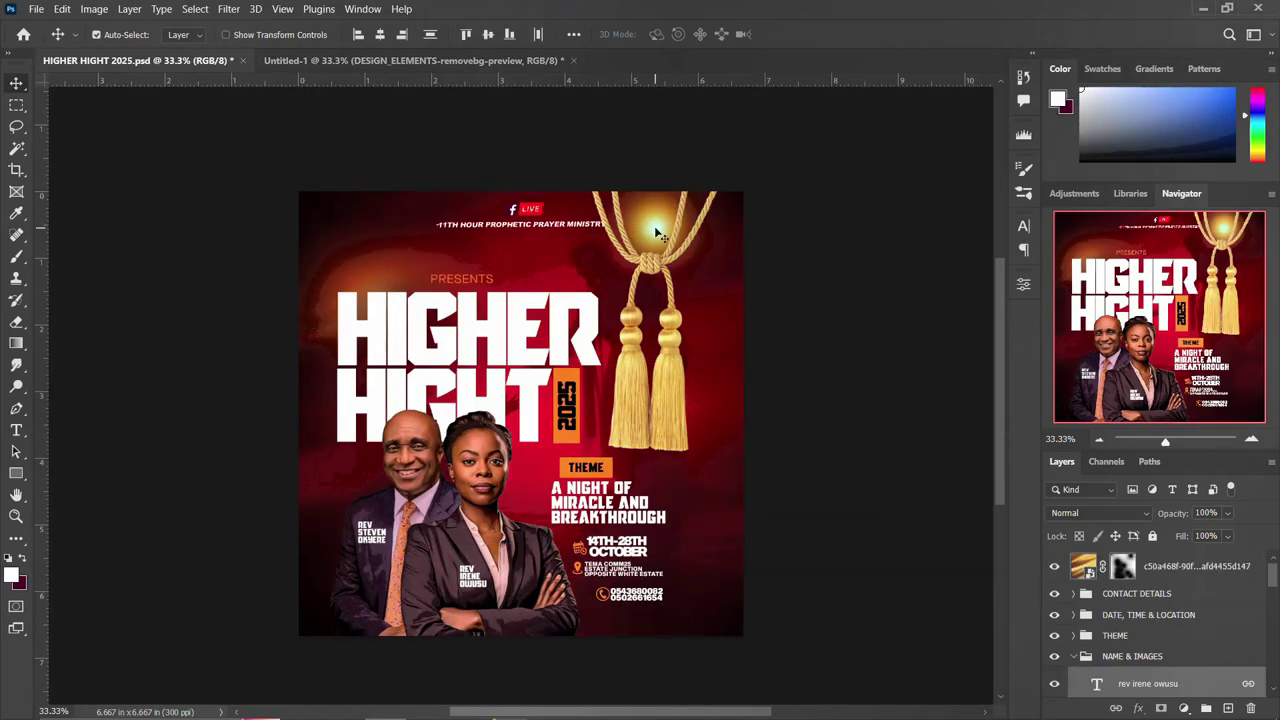
left_click(660, 235)
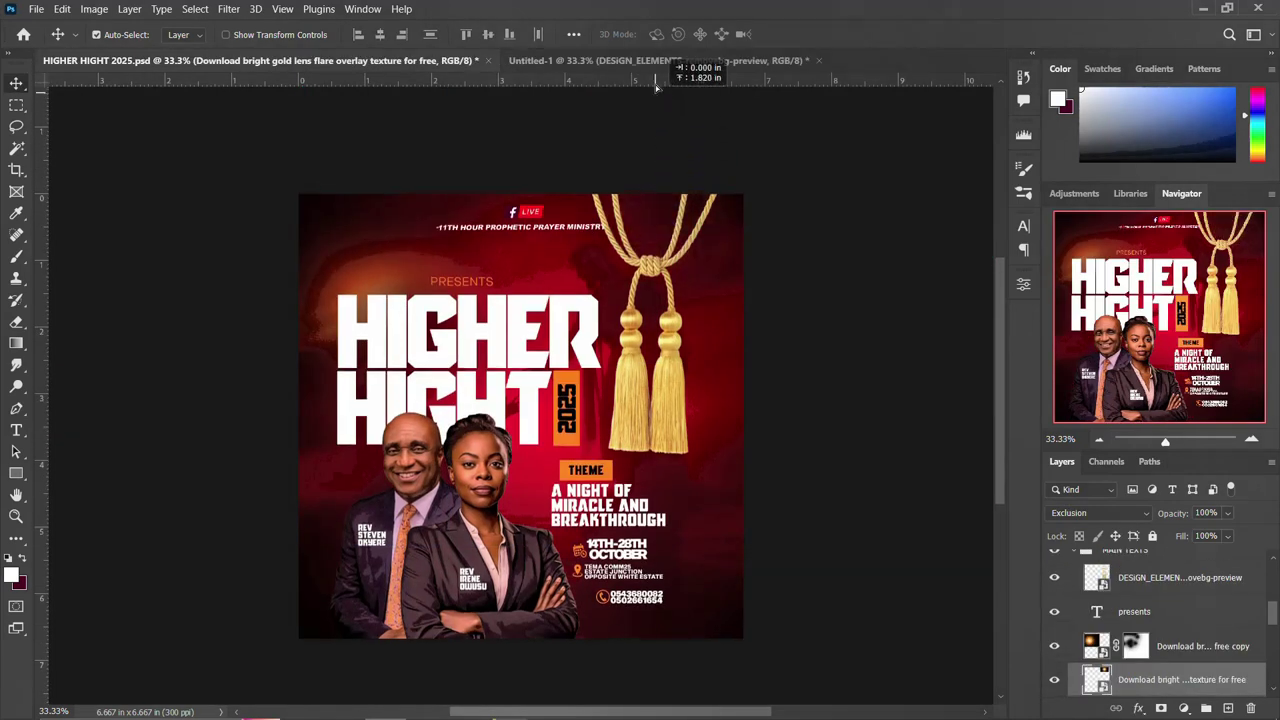
left_click(656, 60)
left_click_drag(648, 228, 667, 214)
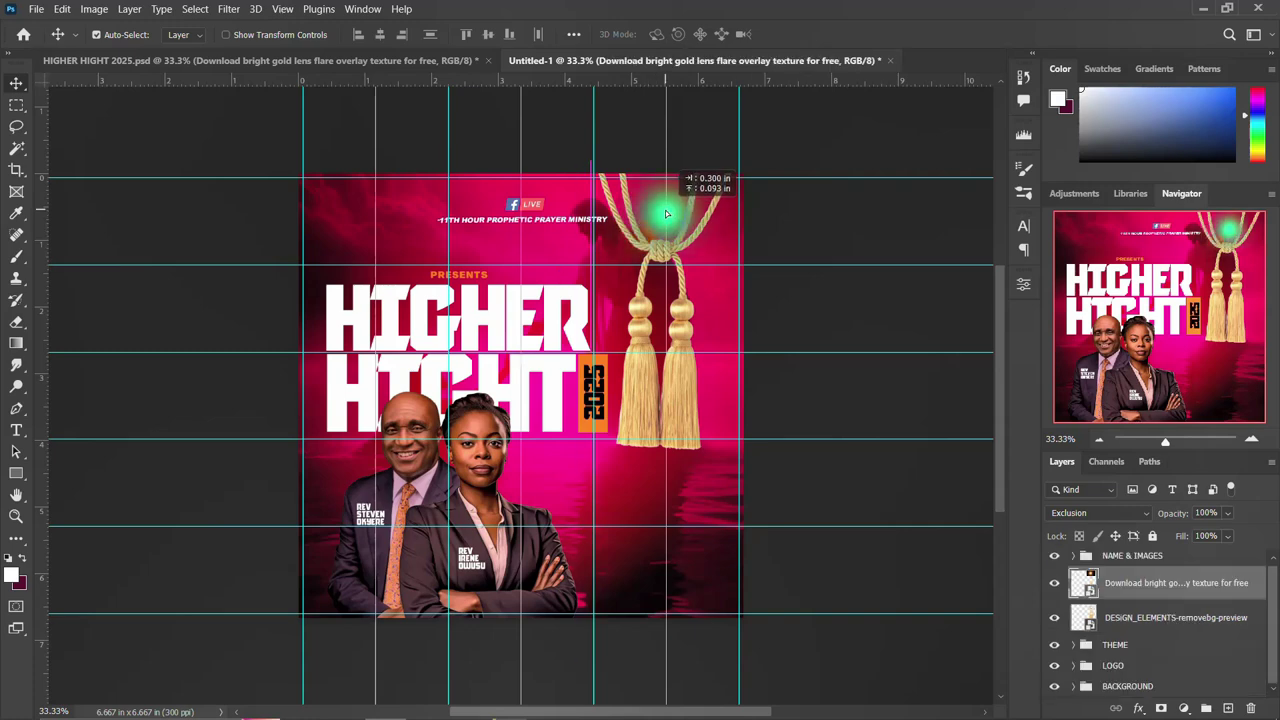
left_click(1100, 513)
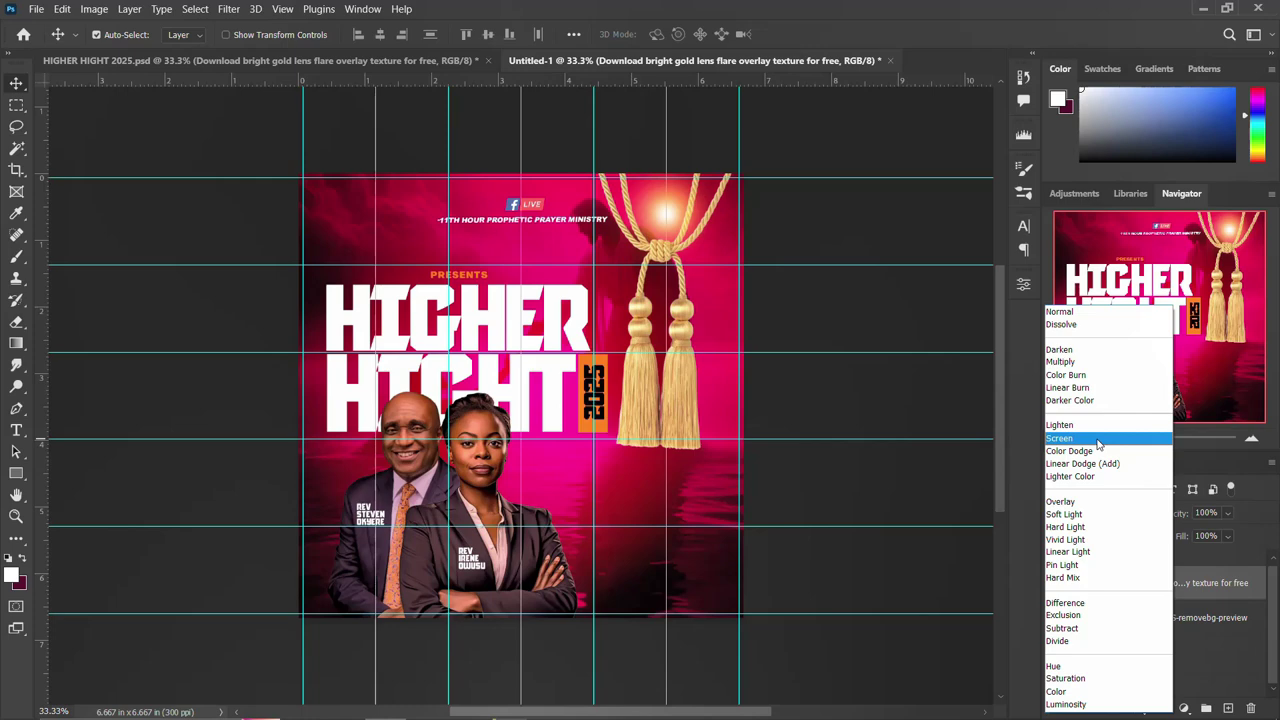
left_click(1098, 438)
Scale the lens flare up to about 182% and move it down and left
key("ctrl+t")
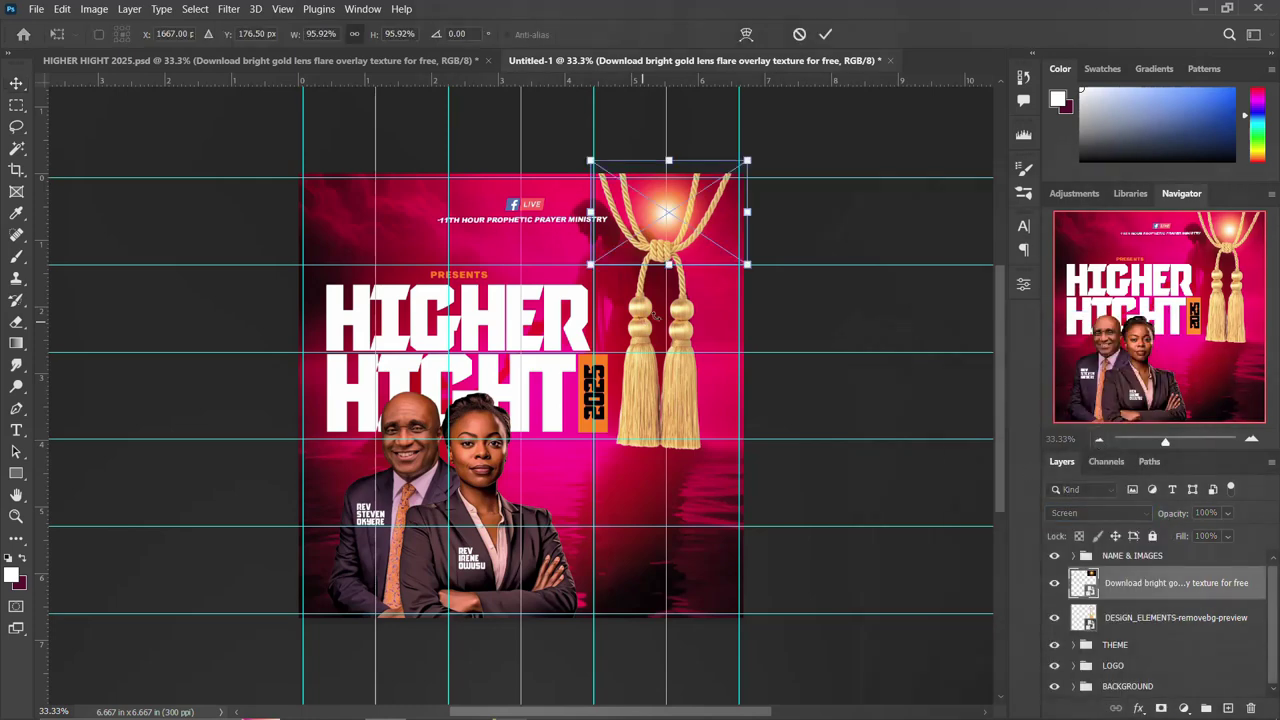
left_click_drag(752, 263, 810, 331)
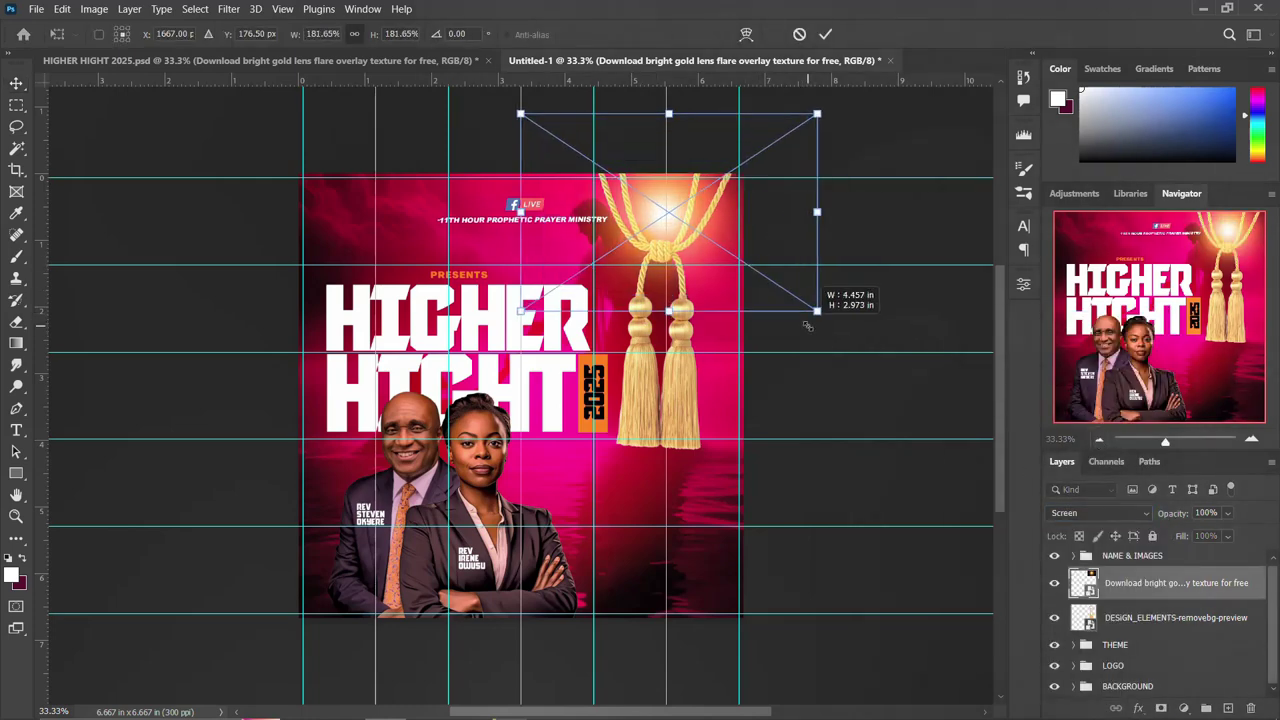
key("Return")
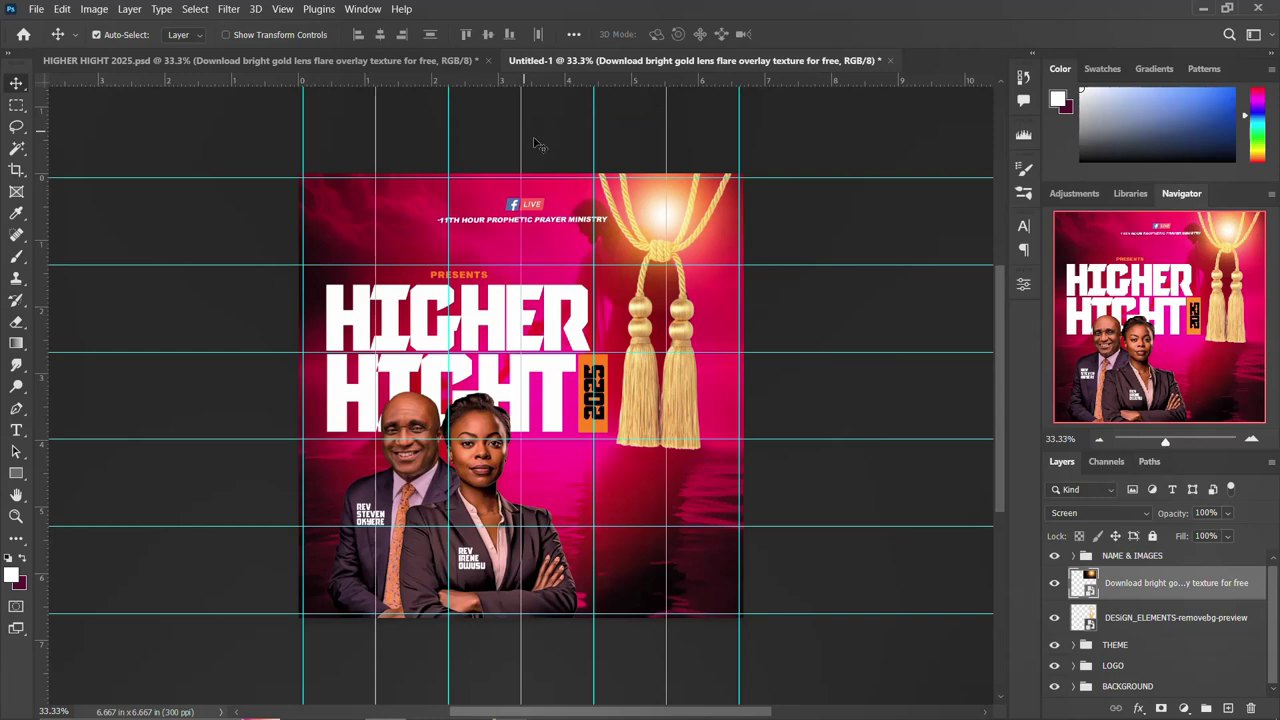
mouse_move(651, 322)
left_mouse_down()
mouse_move(540, 458)
mouse_move(372, 262)
mouse_move(551, 272)
left_mouse_up()
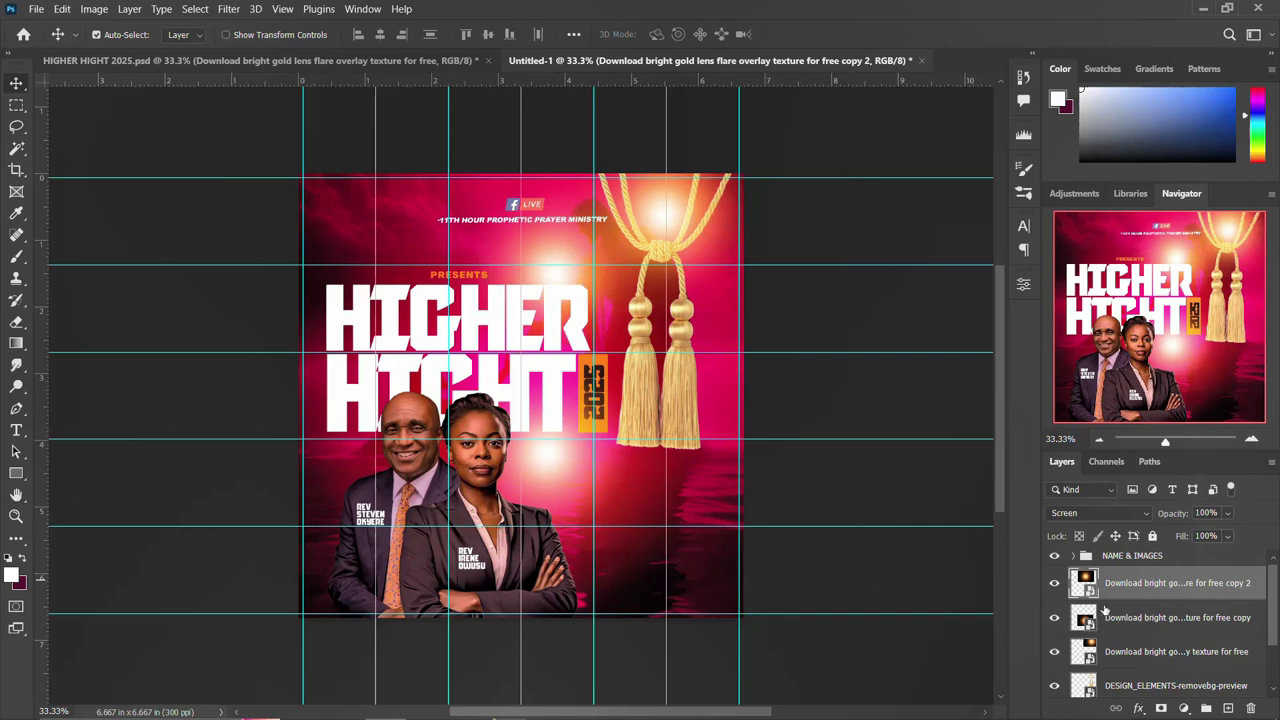
Group the three lens flares with the tassel as Group 1 and check the glow
scroll(1130, 617, "down", 1)
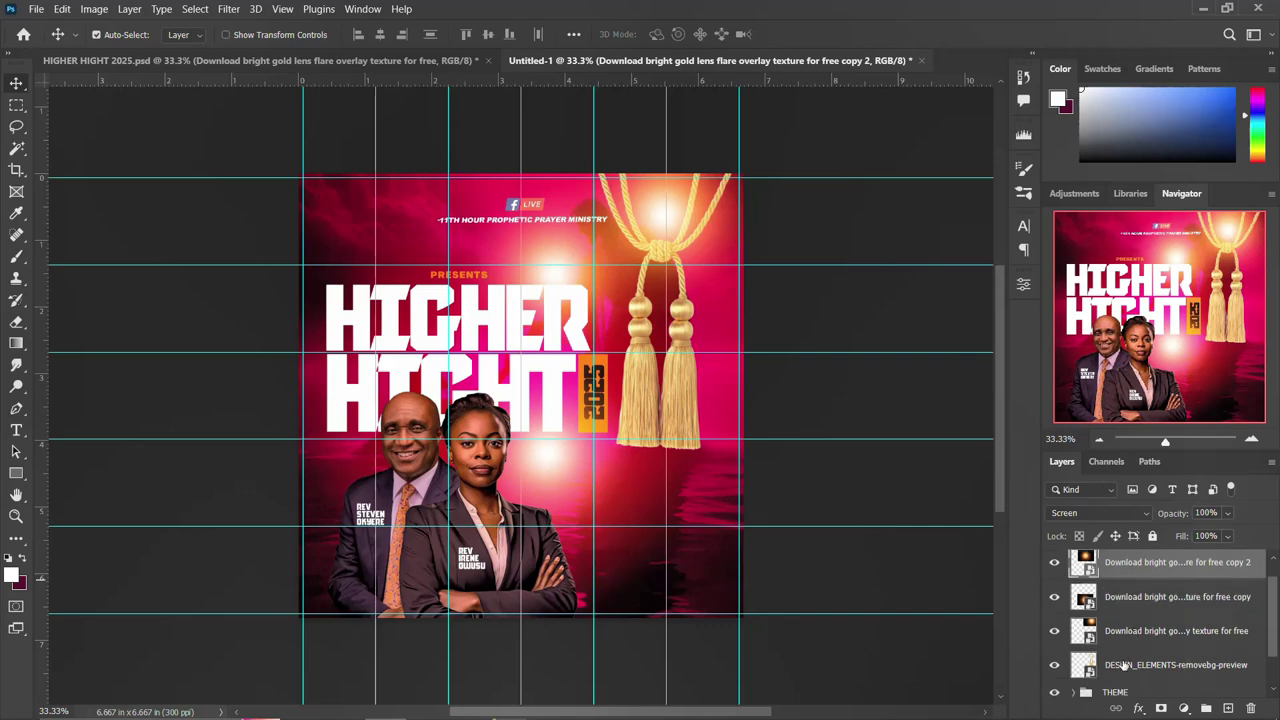
left_click(1118, 667, "shift")
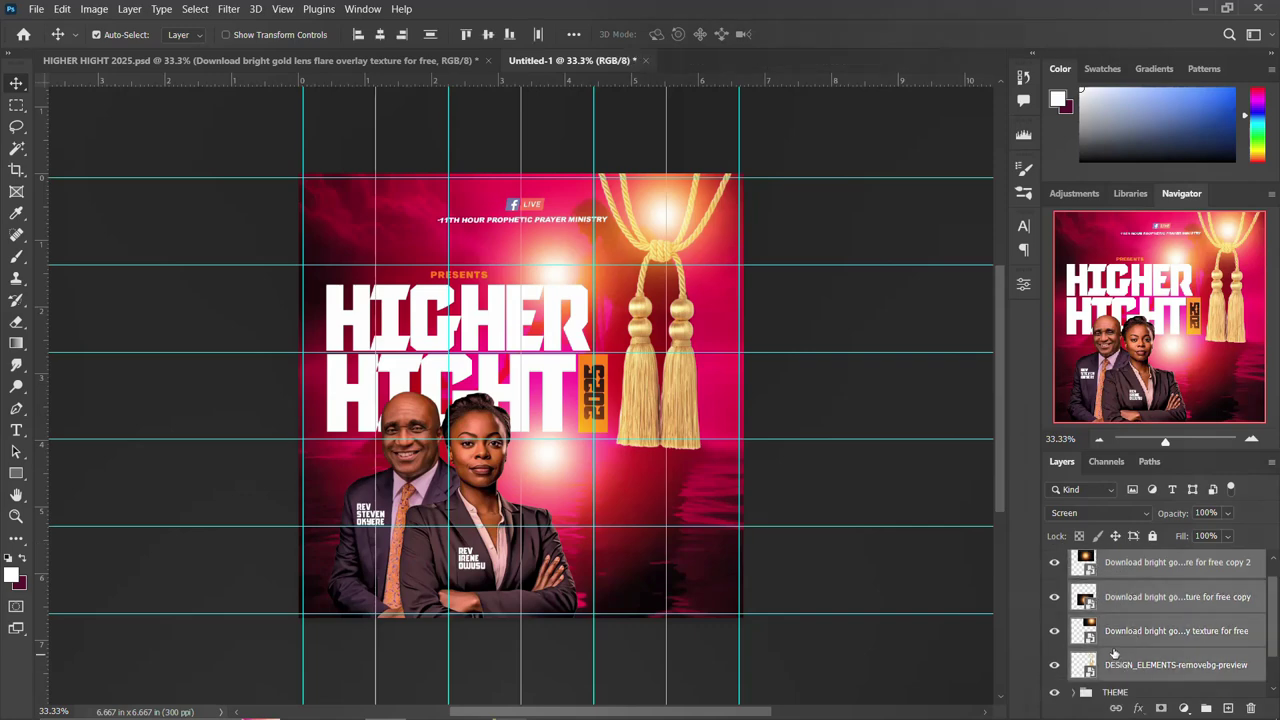
key("ctrl+g")
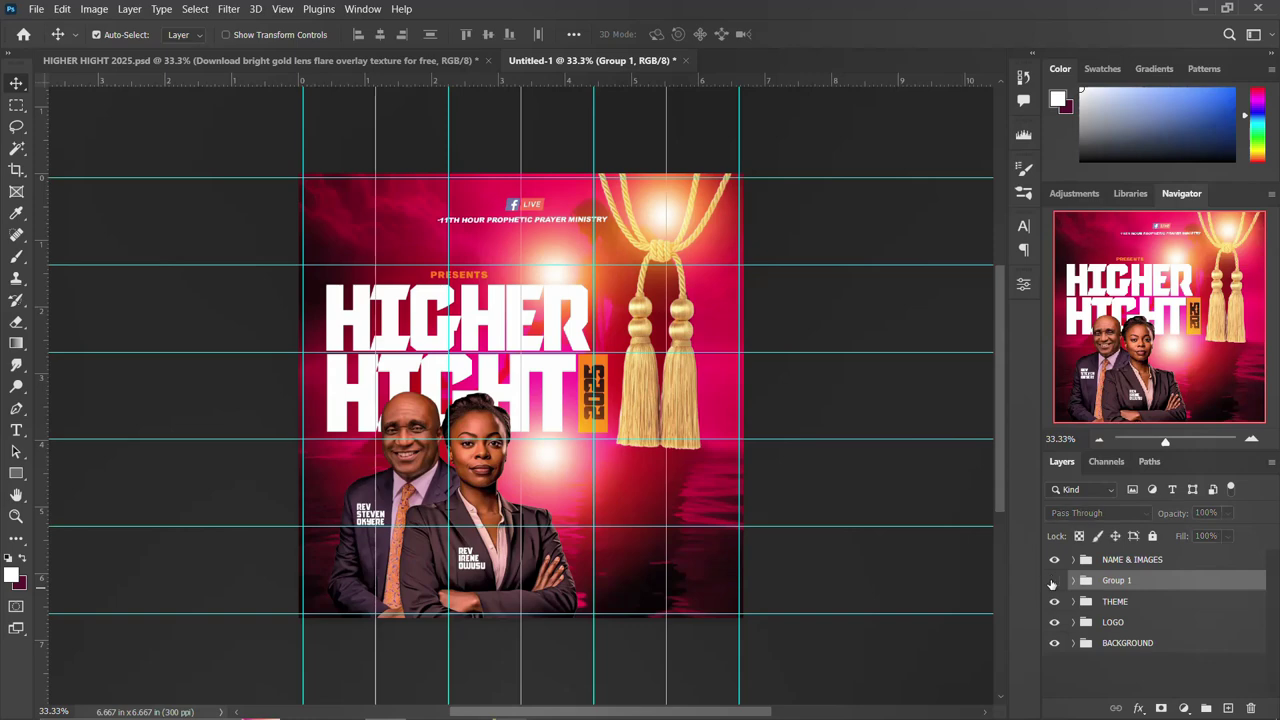
left_click(1053, 581)
left_click(1053, 581)
left_click(1130, 560)
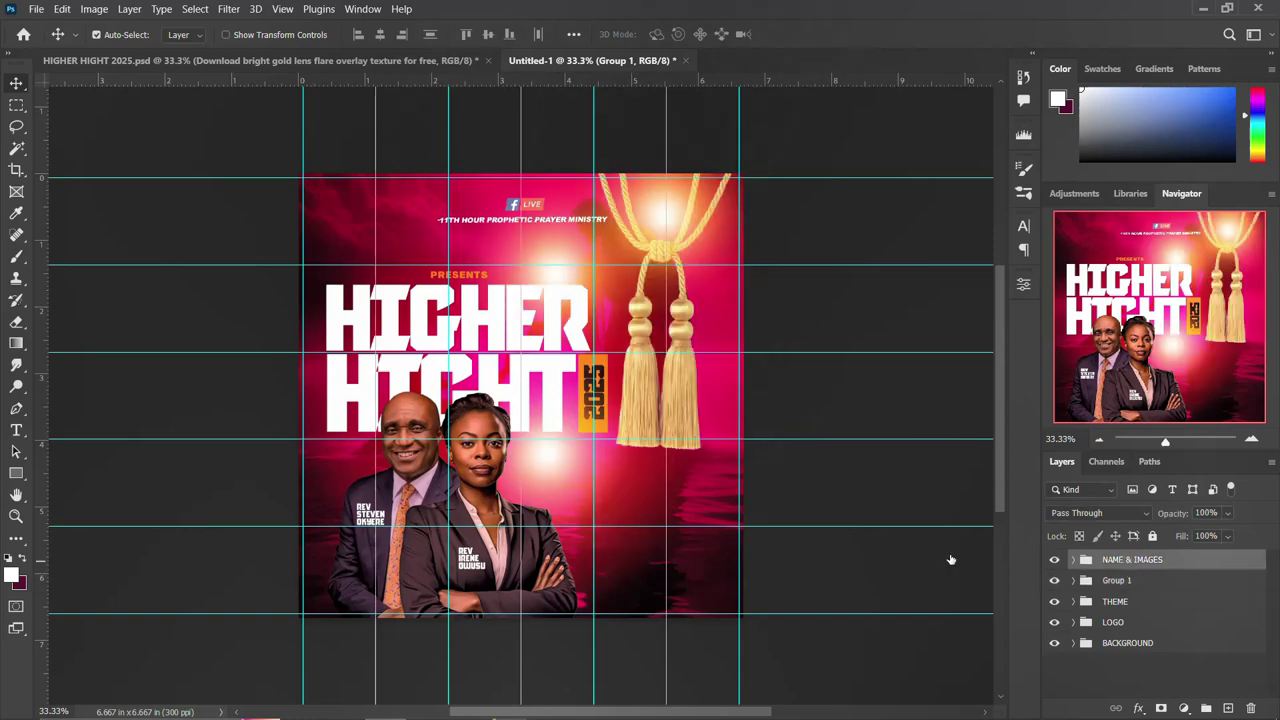
left_click(228, 68)
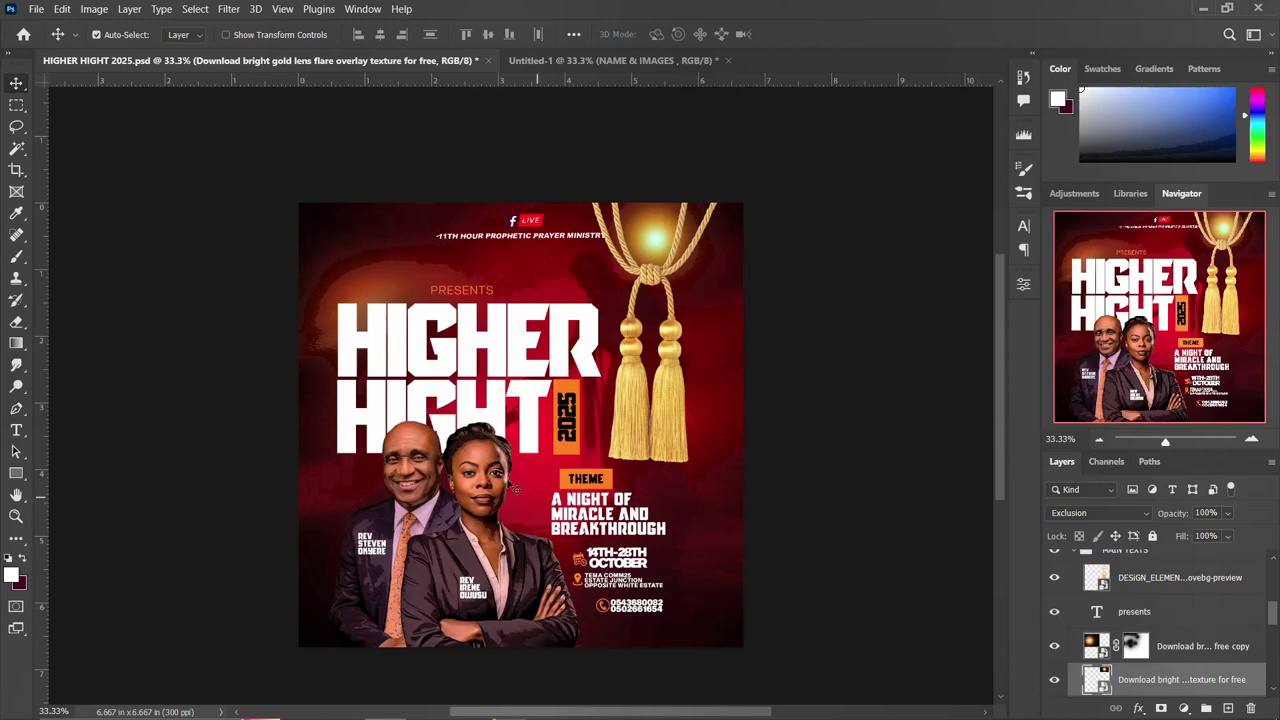
In HIGHER HIGHT 2025, expand the THEME group and hide the gold texture overlay
scroll(1099, 590, "up", 2)
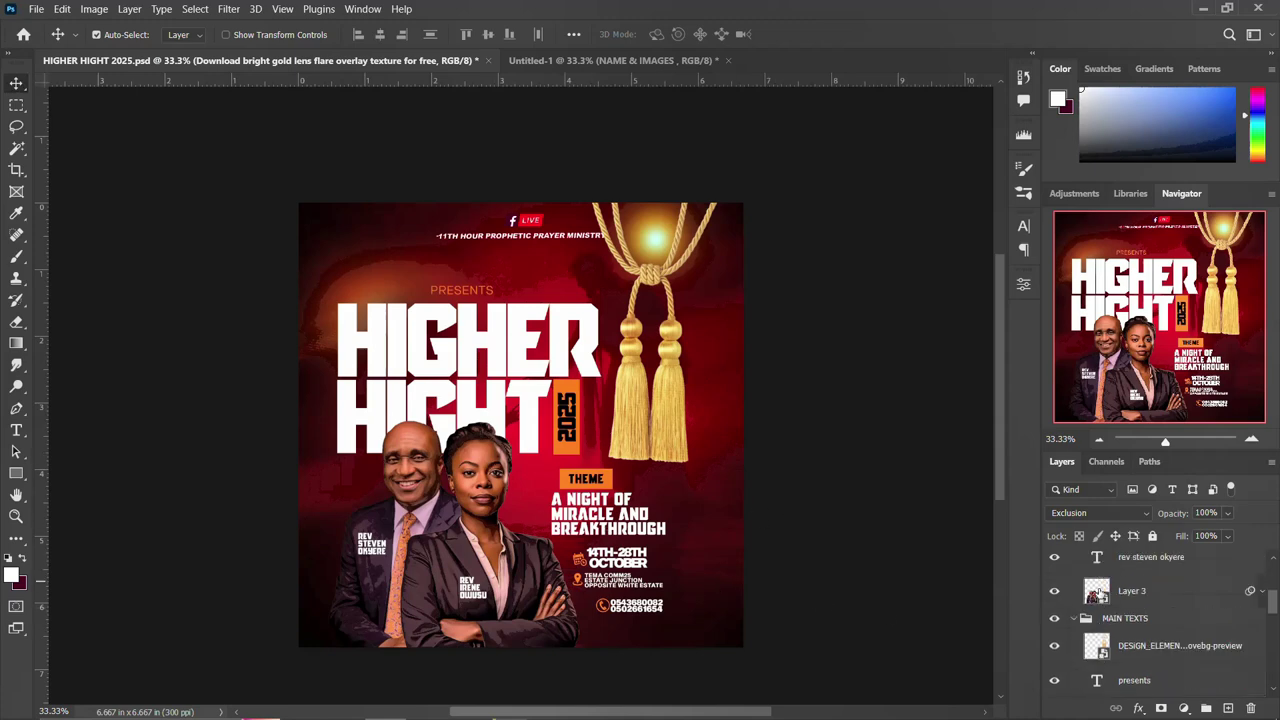
scroll(1088, 602, "up", 2)
scroll(1088, 602, "up", 1)
scroll(1088, 602, "up", 1)
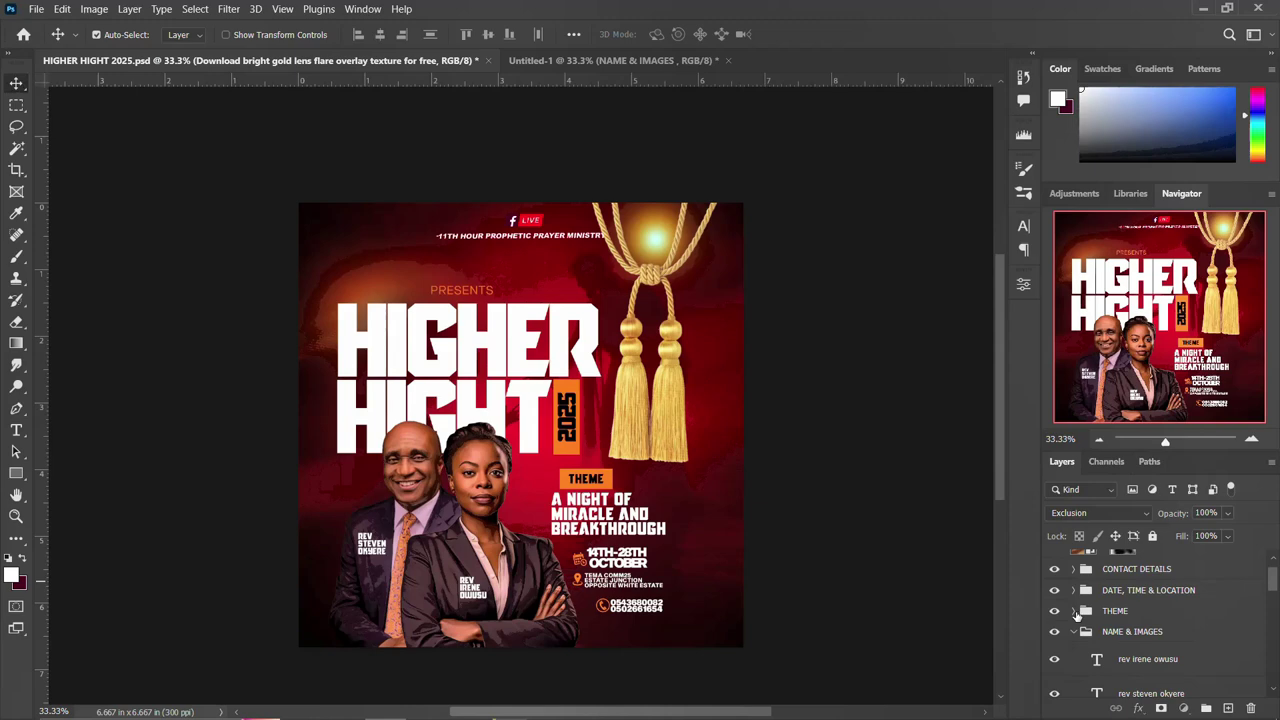
left_click(1074, 611)
key("shift+alt+n")
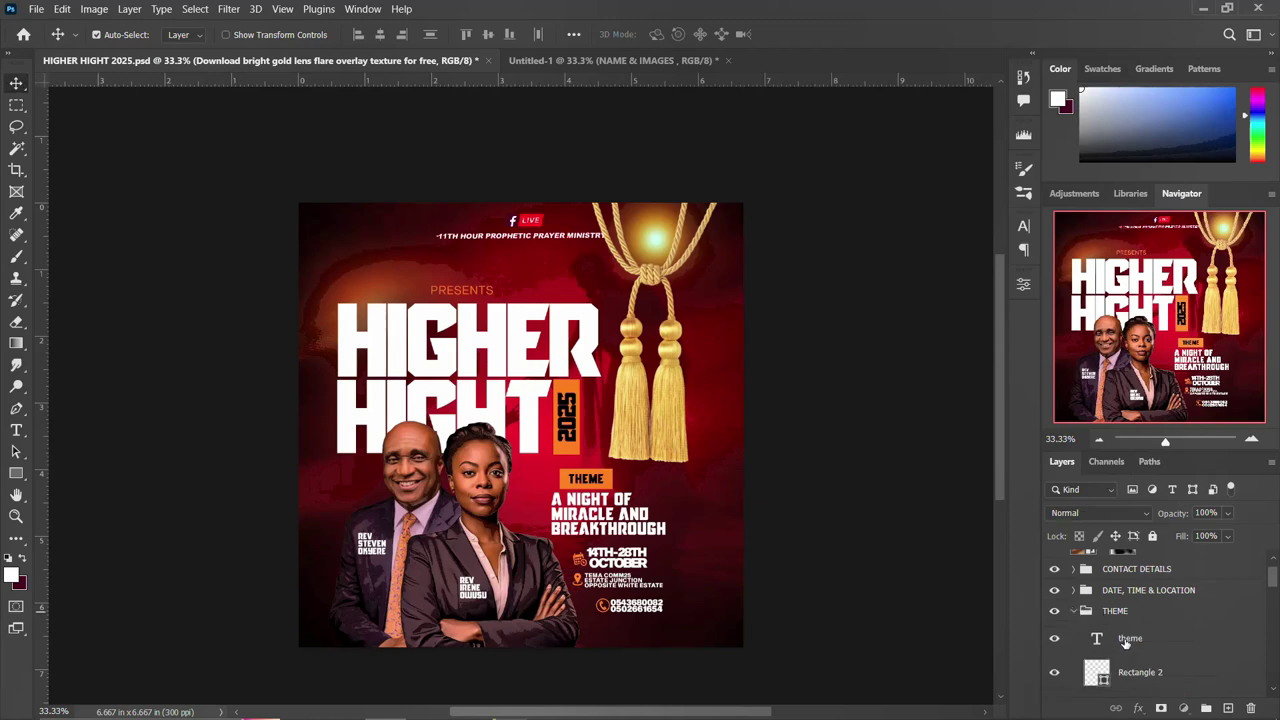
left_click(1130, 640)
left_click(1132, 646, "ctrl")
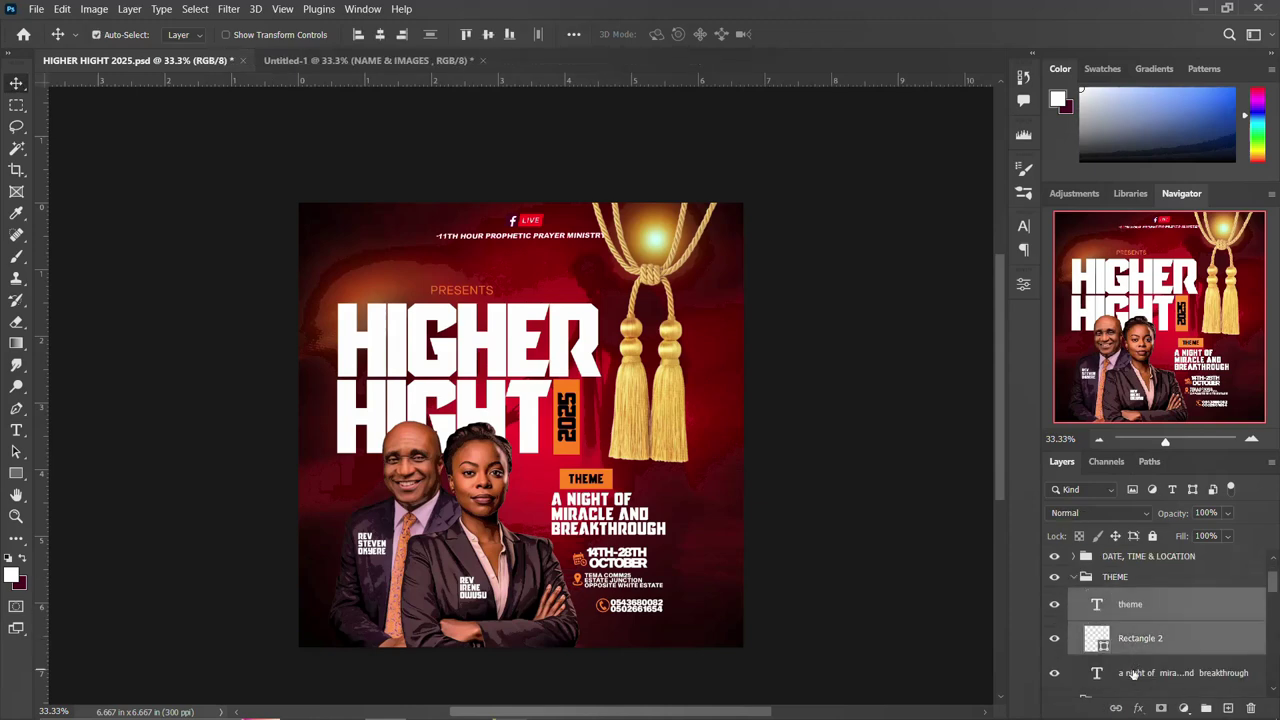
left_click(1132, 665, "ctrl")
scroll(1131, 648, "down", 1)
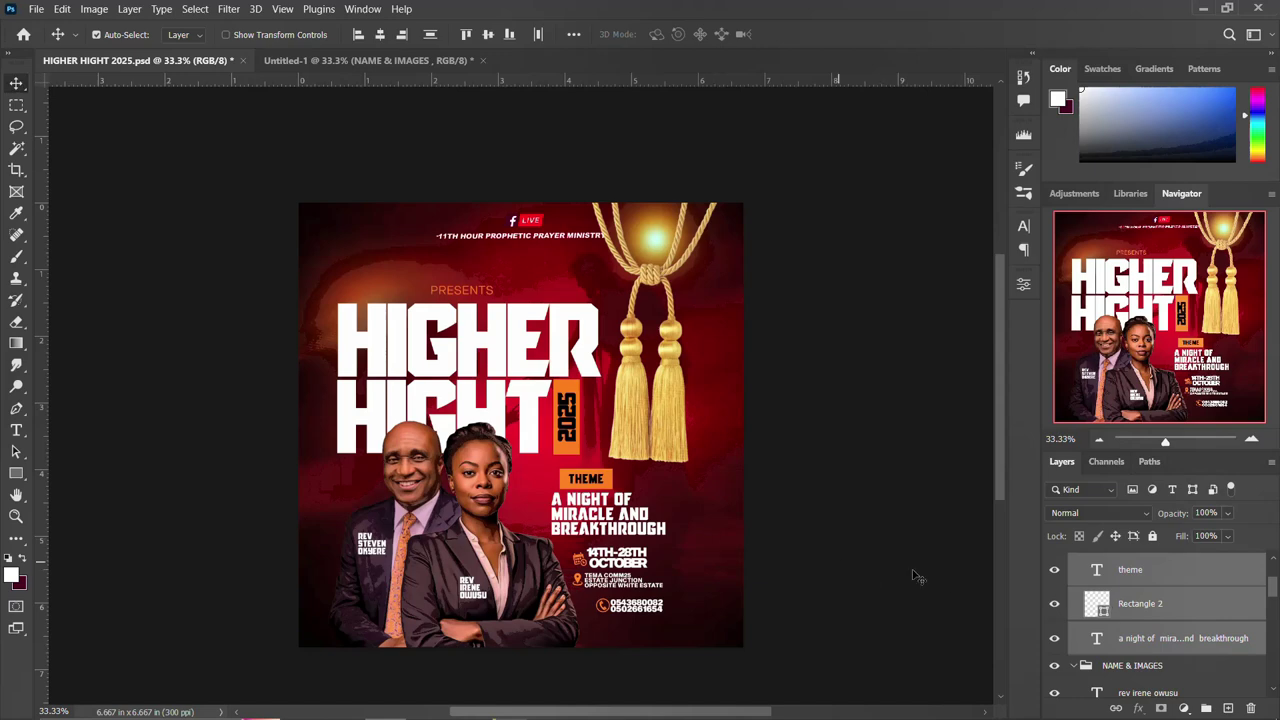
left_click(595, 485)
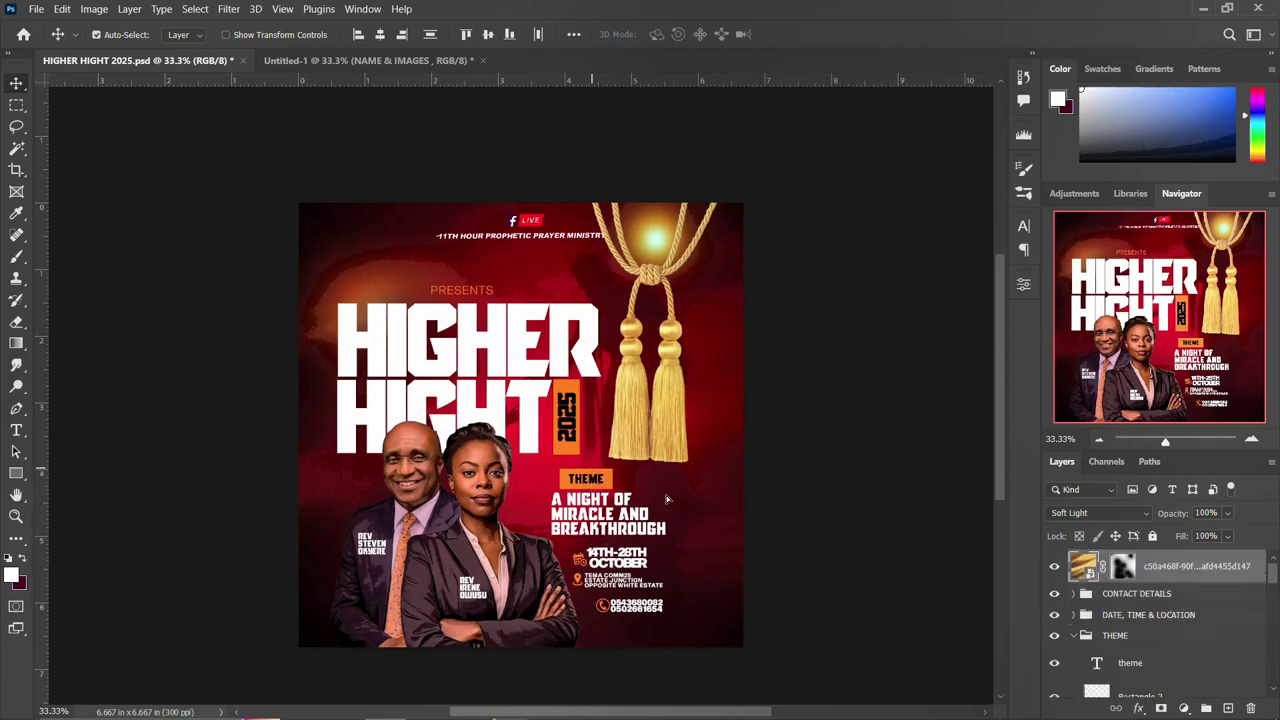
left_click(1054, 568)
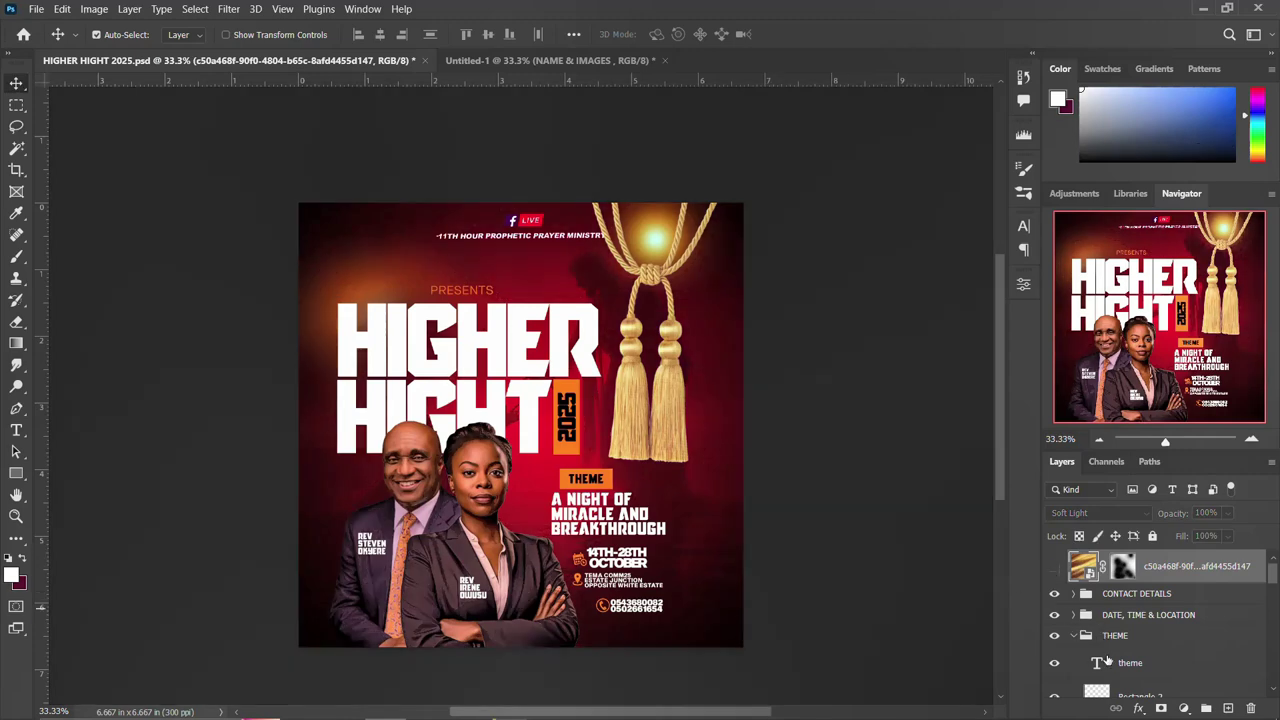
Copy the THEME label and 'A NIGHT OF MIRACLE AND BREAKTHROUGH' tagline into Untitled-1
left_click(1123, 663)
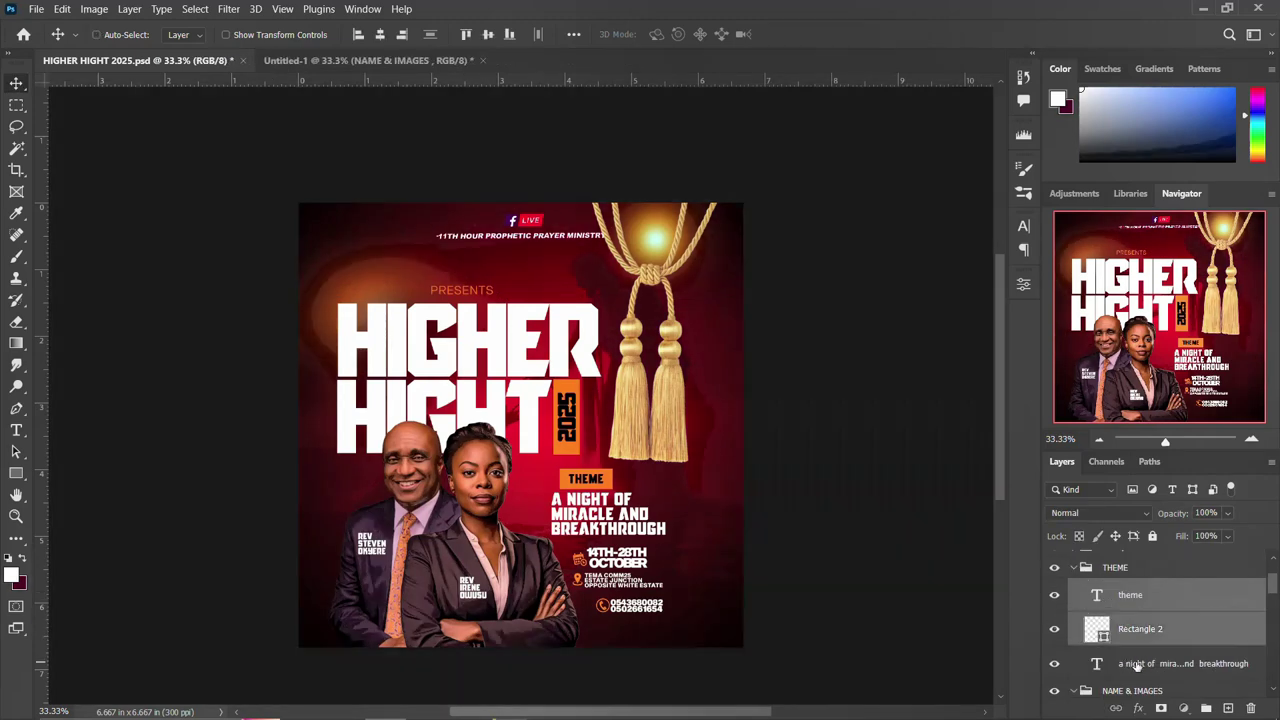
left_click(1128, 663, "shift")
key("ctrl")
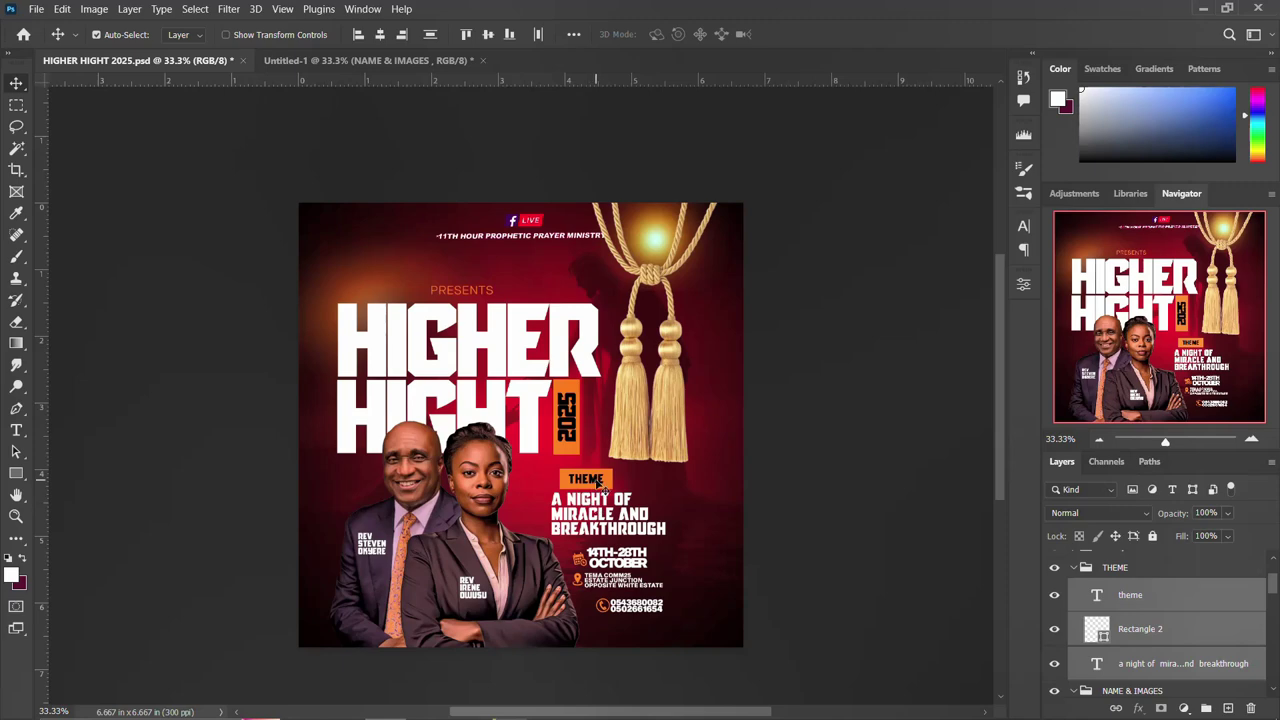
left_click_drag(598, 463, 361, 64)
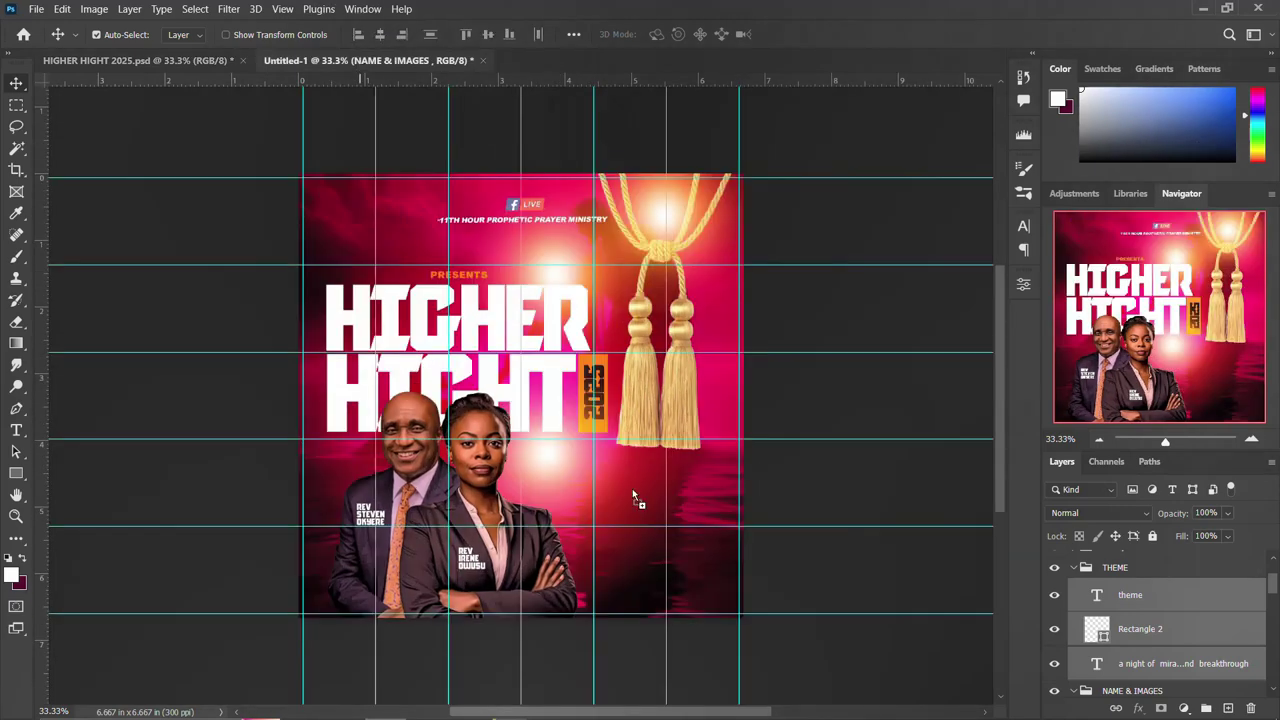
mouse_move(361, 64)
left_mouse_down()
mouse_move(632, 489)
mouse_move(598, 463)
left_mouse_up()
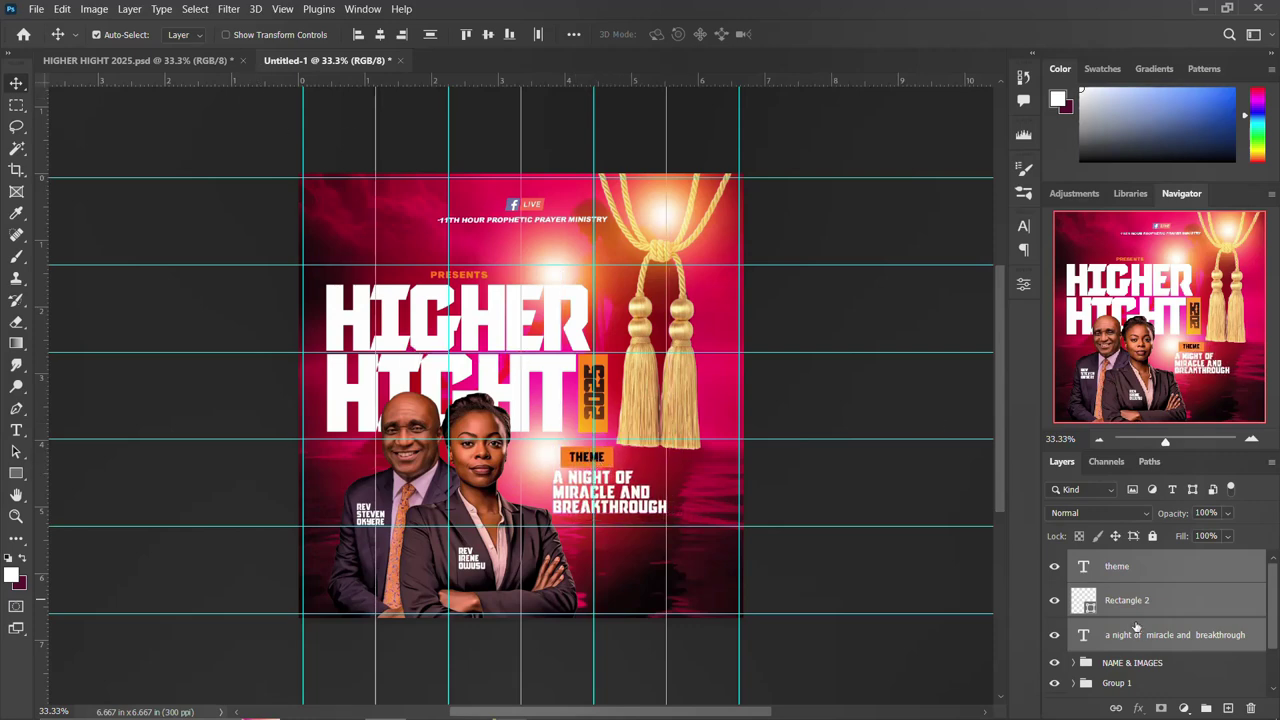
Group the three theme layers and name the group 'THEME'
key("ctrl+g")
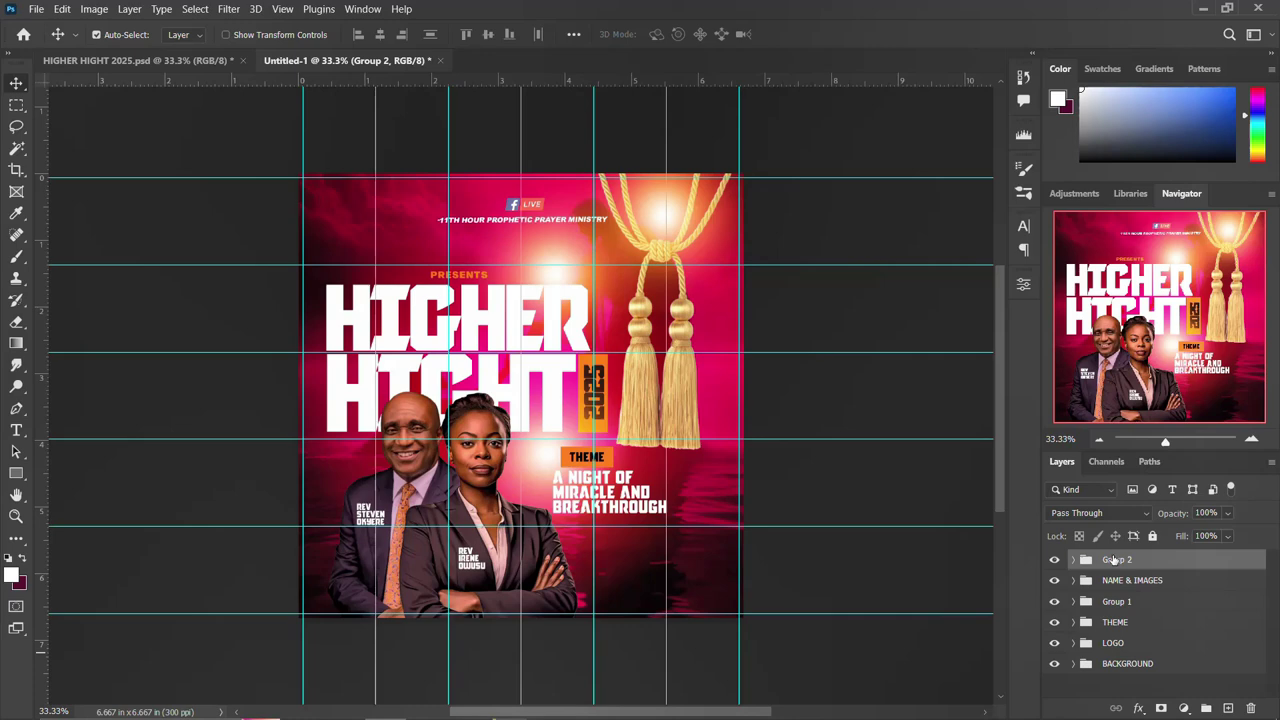
double_click(1114, 560)
type("THEME")
key("Return")
left_click(229, 62)
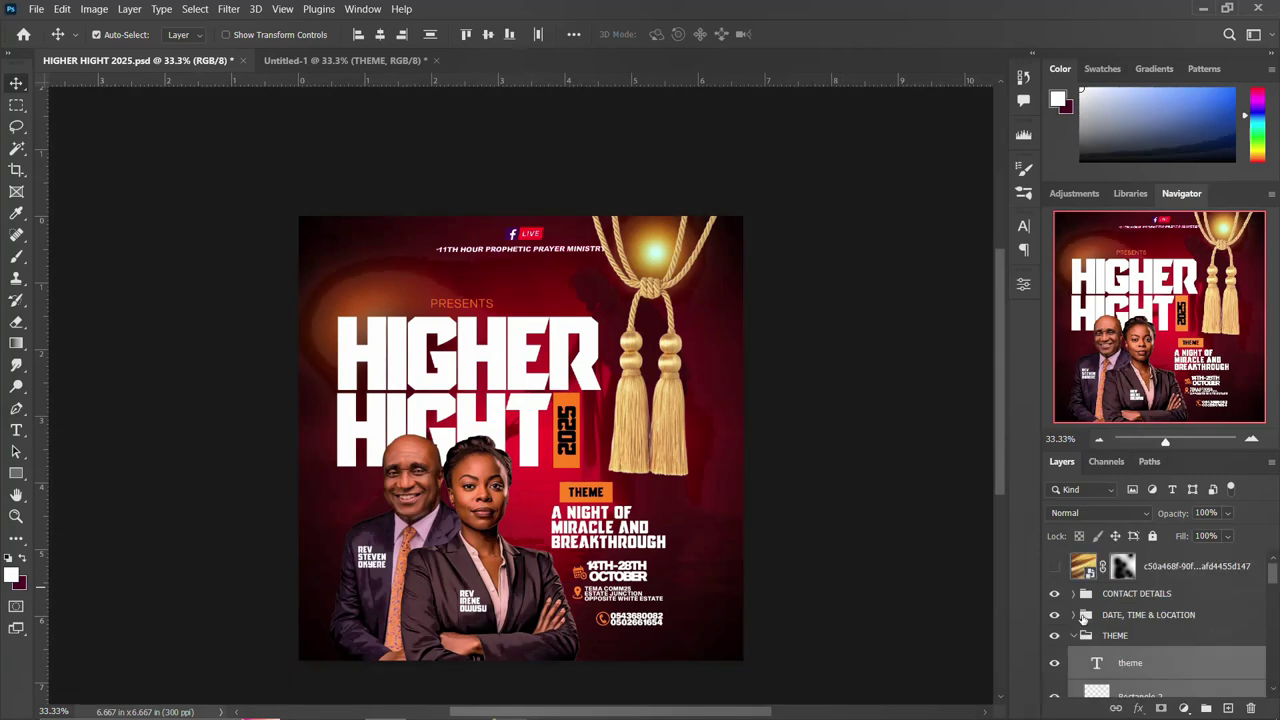
Select the date icon, october, 14th - 28th, venue address and location pin layers
left_click(1072, 615)
left_click(1137, 647)
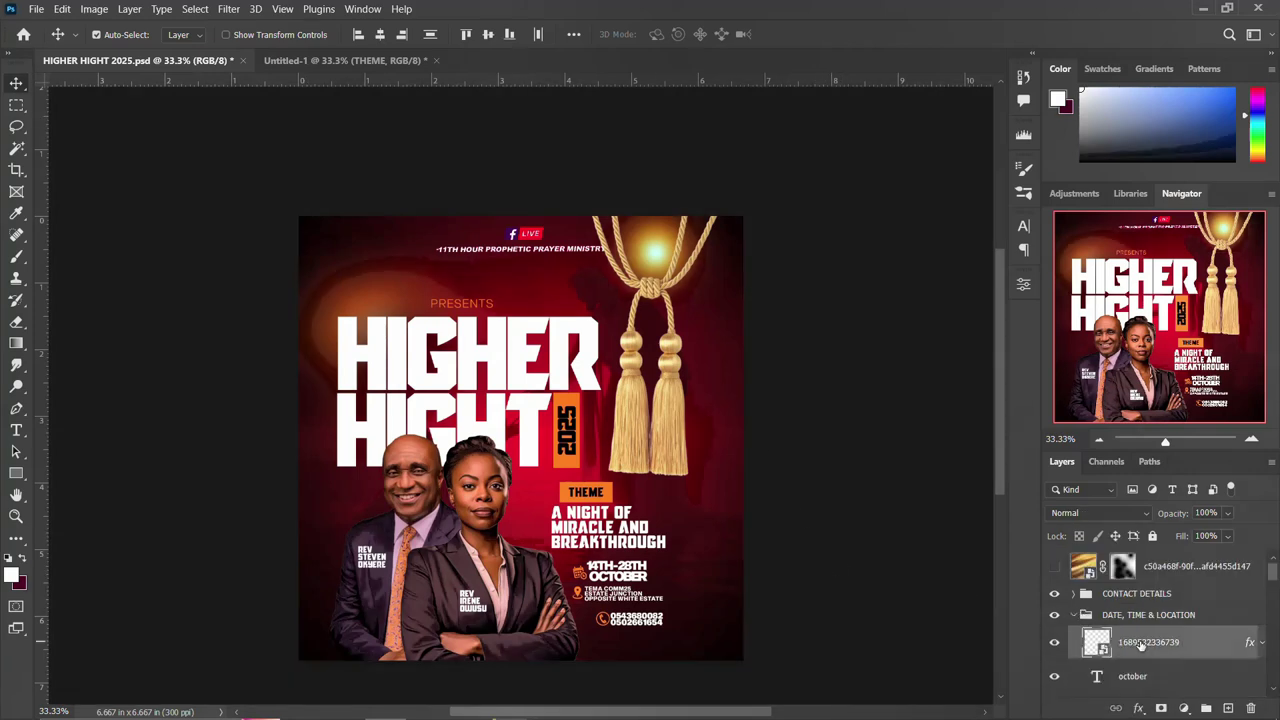
scroll(1137, 647, "down", 1)
left_click(1137, 647, "shift")
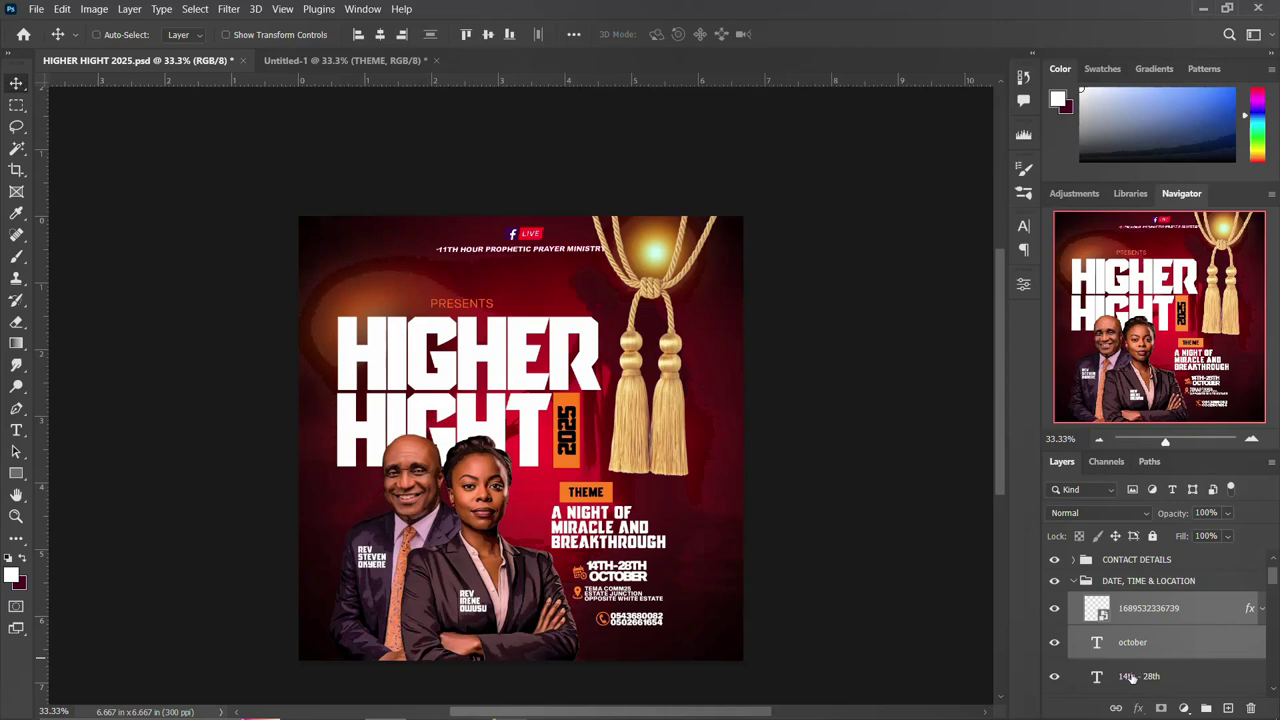
left_click(1131, 678, "shift")
scroll(1131, 678, "down", 1)
left_click(1139, 677, "ctrl")
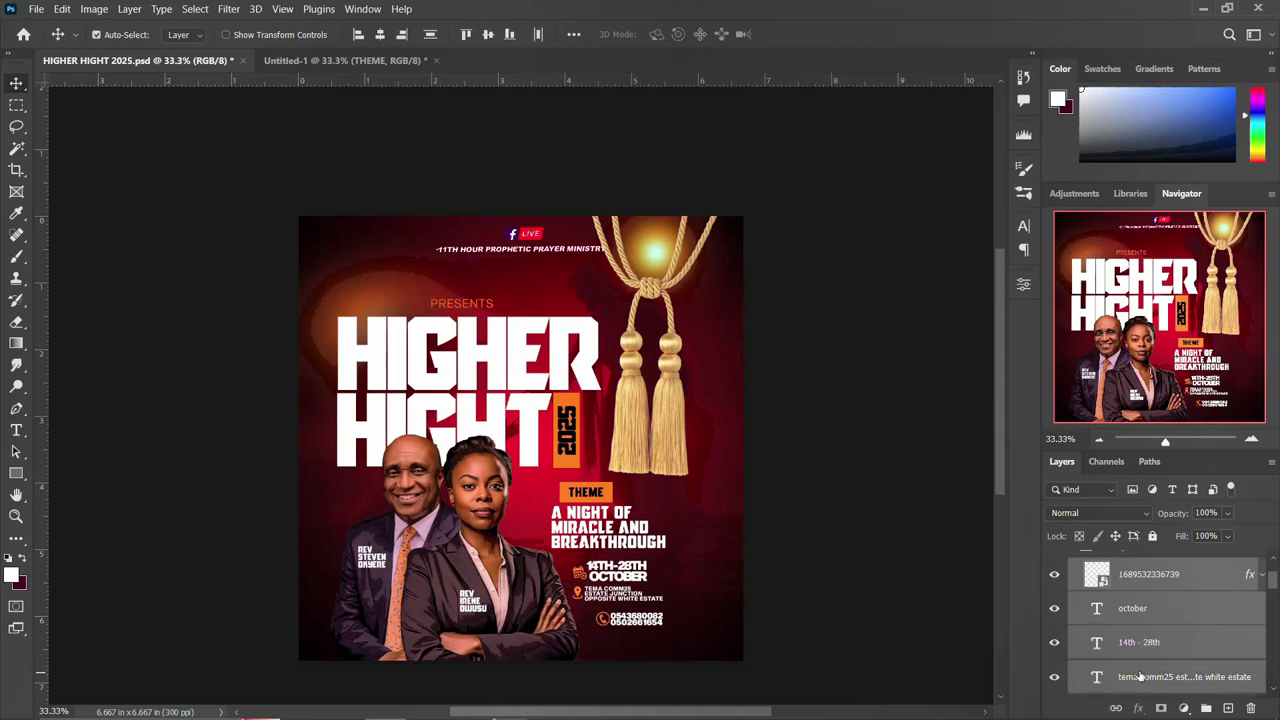
scroll(1139, 677, "down", 2)
left_click(1139, 643, "shift")
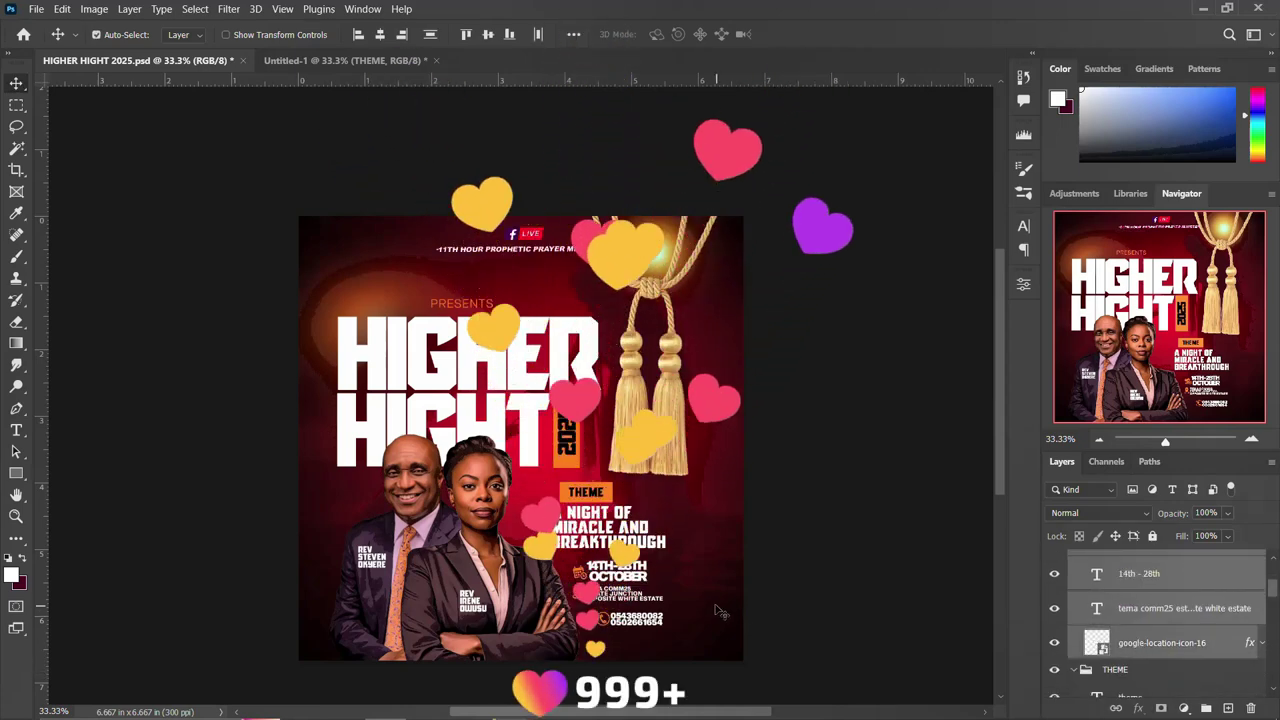
Copy the date and venue layers into Untitled-1 and group them as 'DATE + MORE'
mouse_move(630, 522)
left_mouse_down()
mouse_move(383, 64)
mouse_move(600, 545)
mouse_move(632, 546)
mouse_move(622, 536)
left_mouse_up()
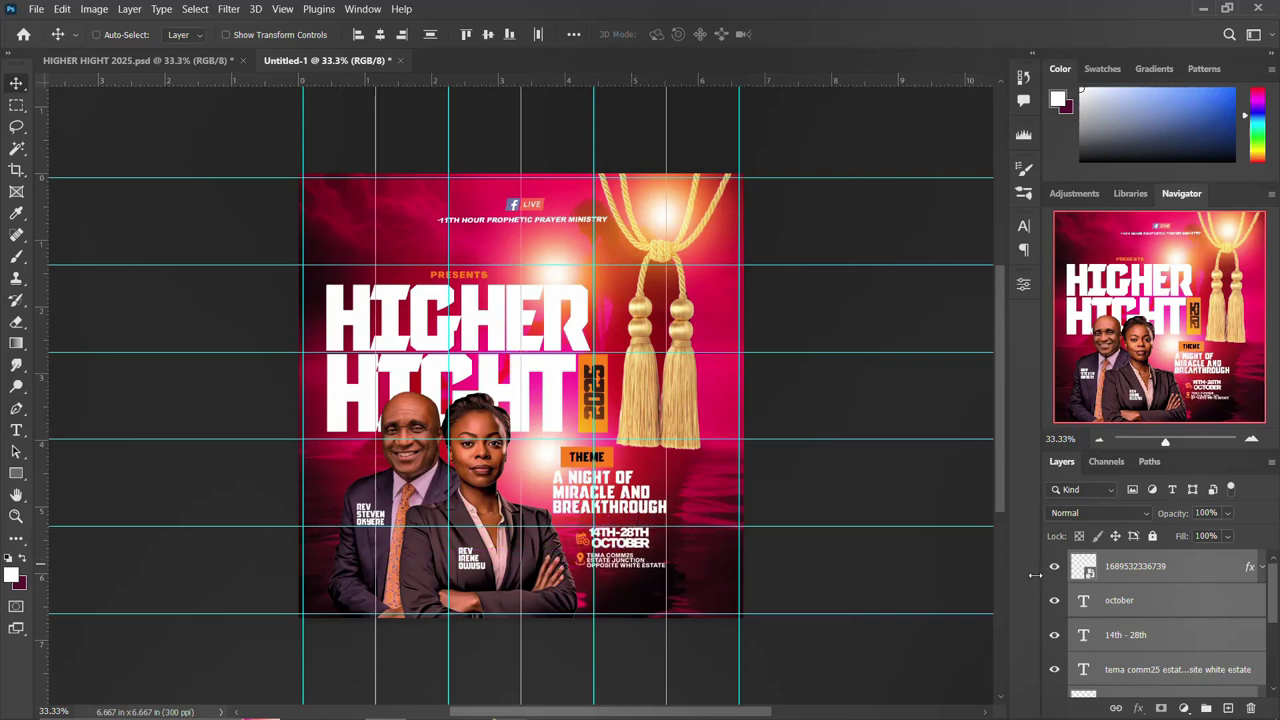
key("ctrl+g")
double_click(1116, 560)
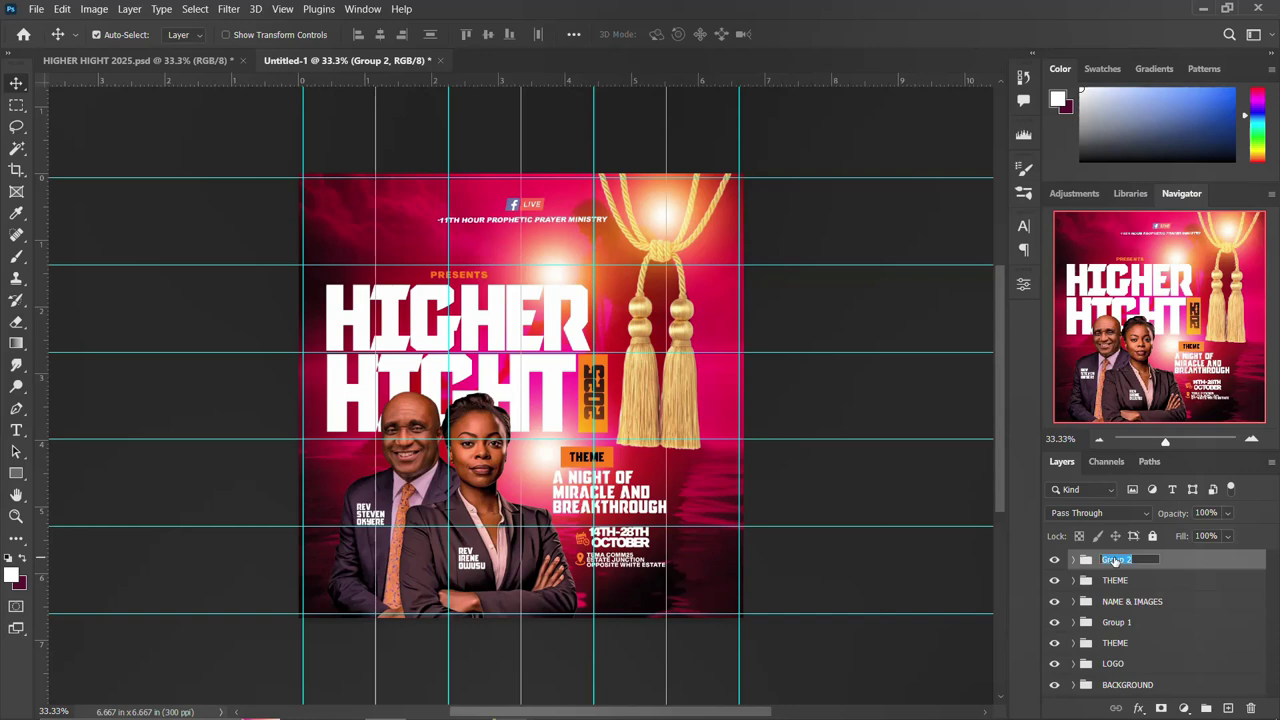
type("DATE + MORE")
key("Return")
left_click(146, 60)
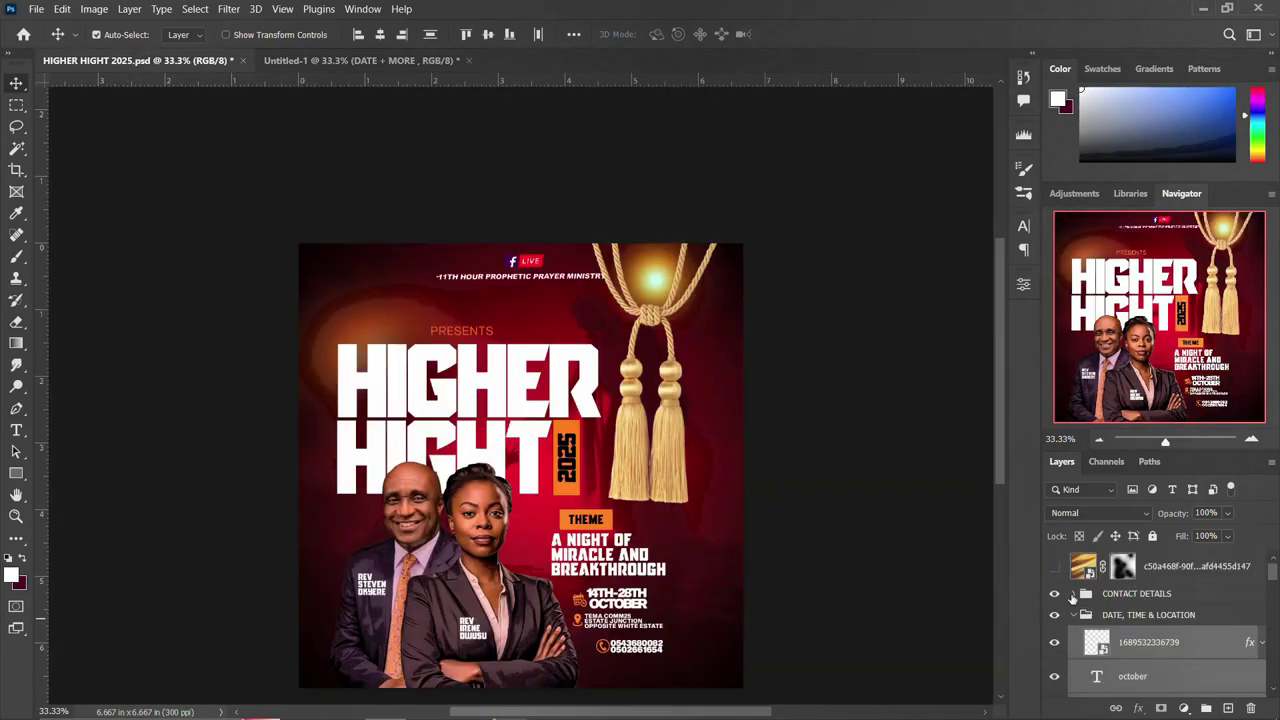
Copy the phone icon and phone numbers into Untitled-1, grouped as 'CONTACTS DETAILS'
left_click(1073, 594)
left_click(1126, 622)
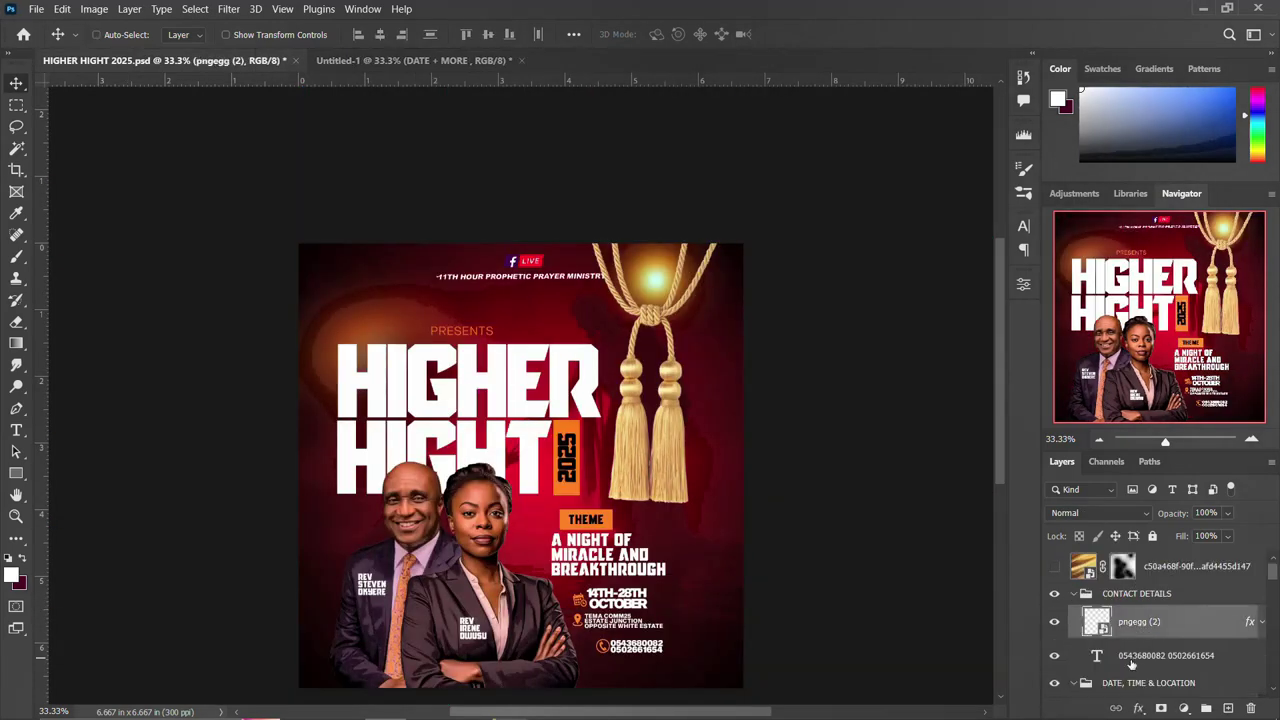
left_click(1132, 656, "shift")
left_click_drag(624, 652, 399, 116)
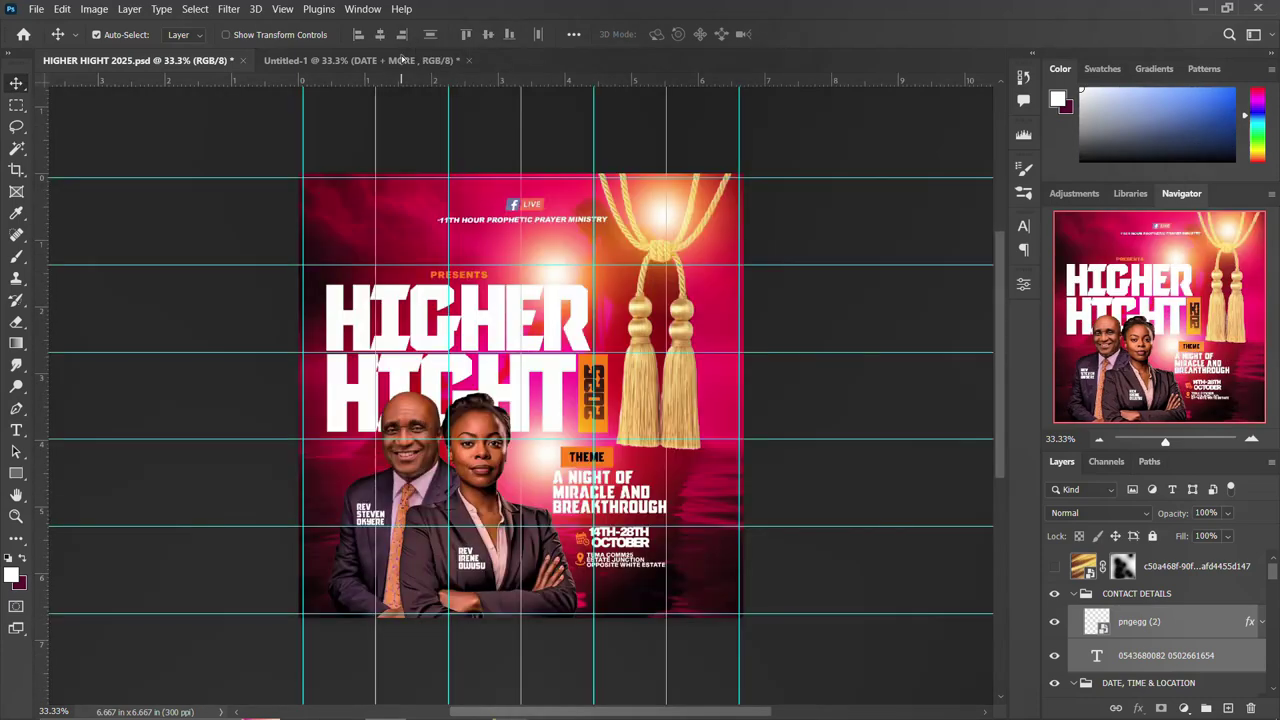
mouse_move(399, 116)
left_mouse_down()
mouse_move(615, 593)
mouse_move(646, 558)
left_mouse_up()
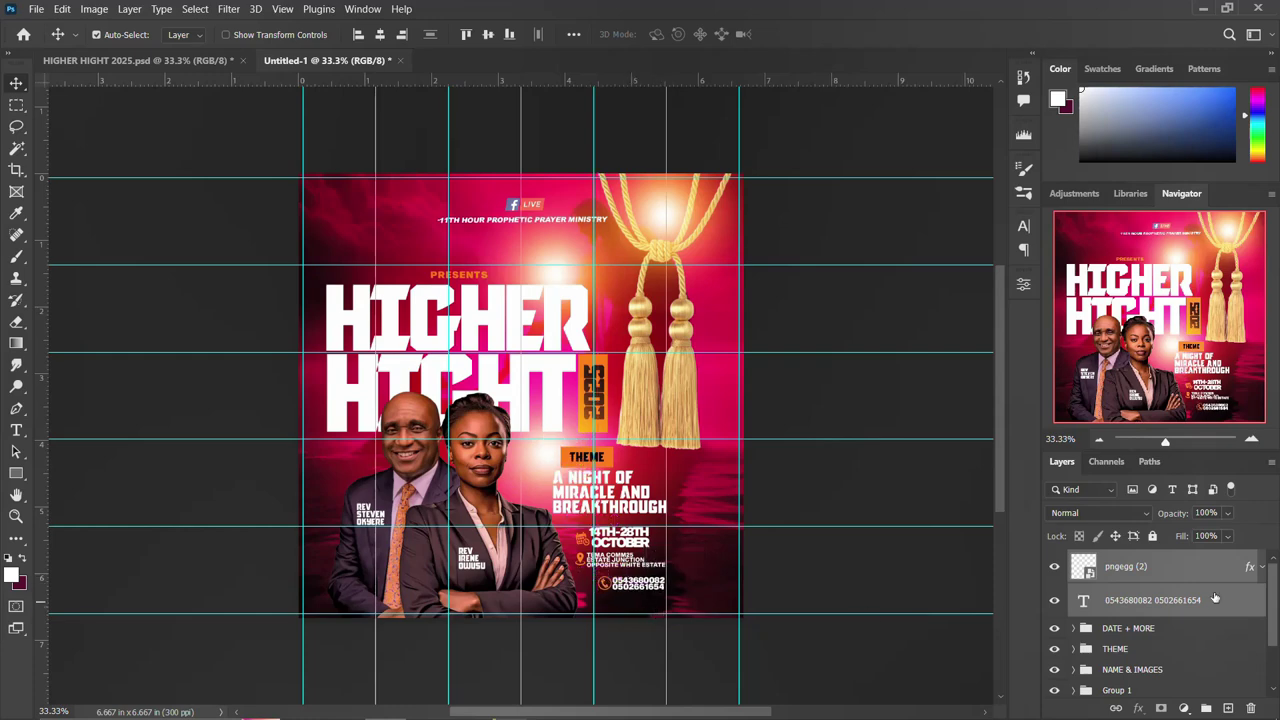
key("ctrl+g")
double_click(1113, 560)
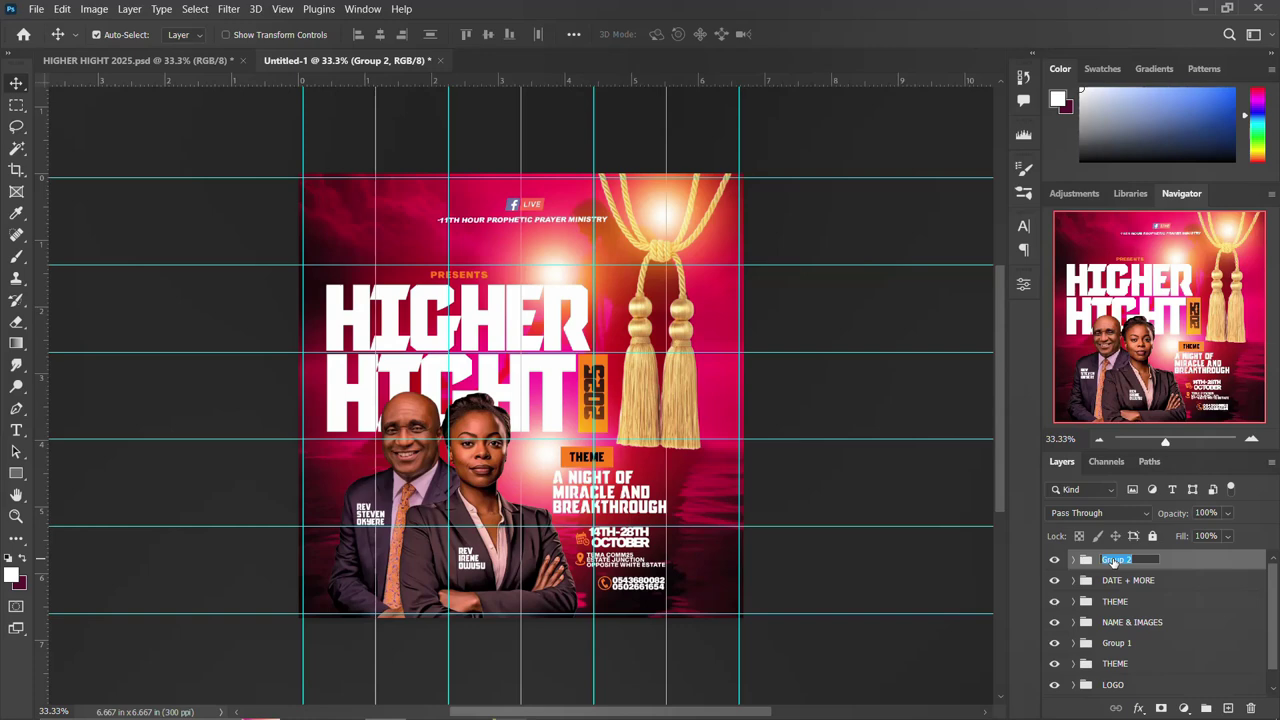
type("CONTACTS DETAILS")
key("Return")
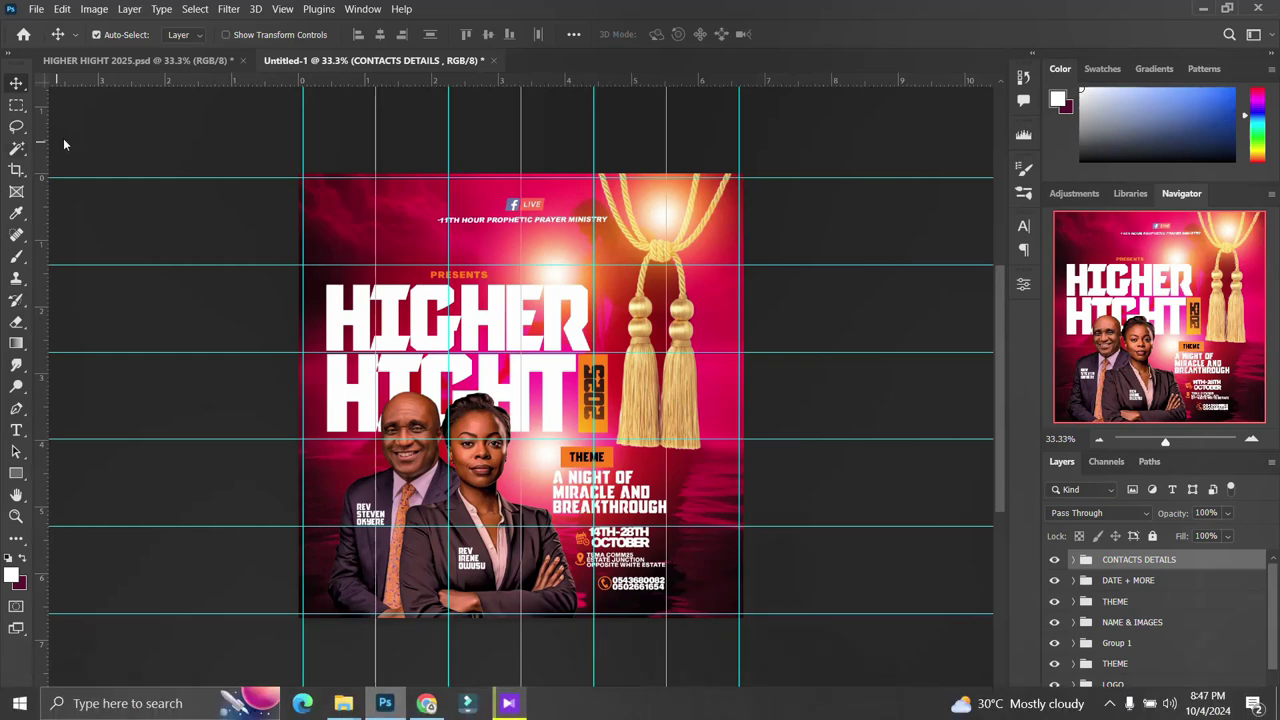
Show the gold texture overlay again in HIGHER HIGHT 2025 and open the project folder
key("ctrl+Tab")
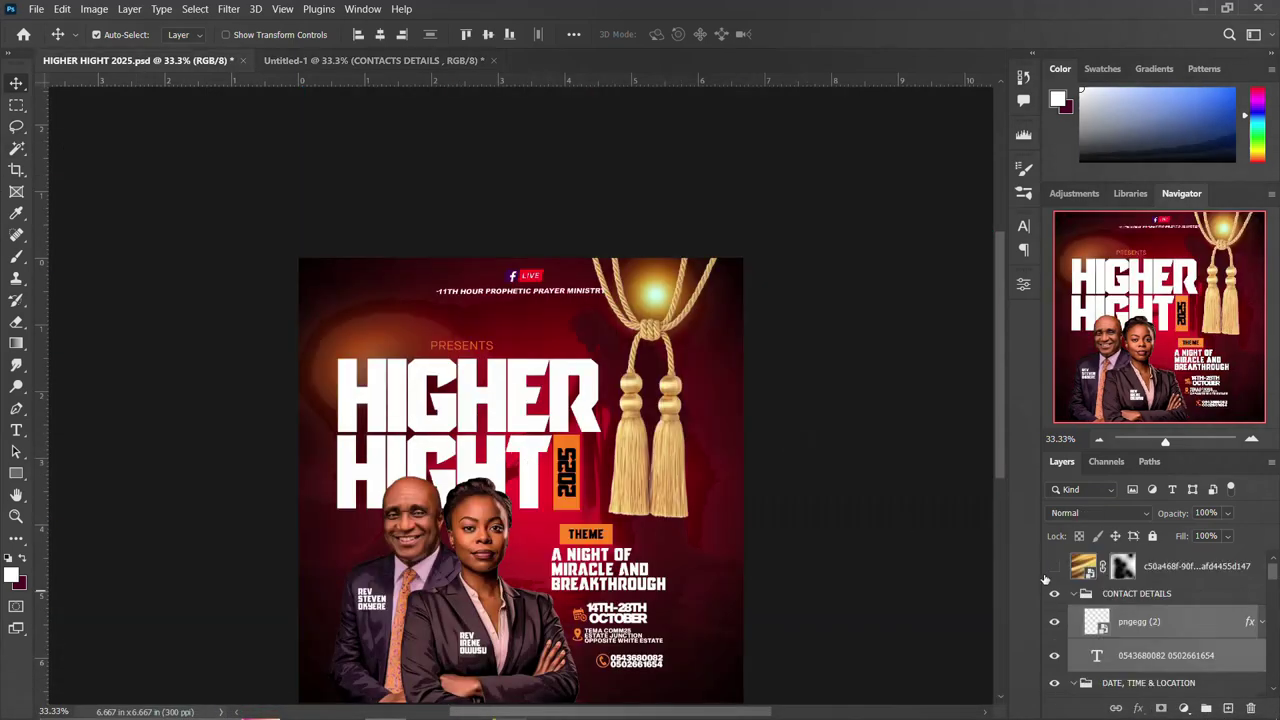
left_click(1055, 567)
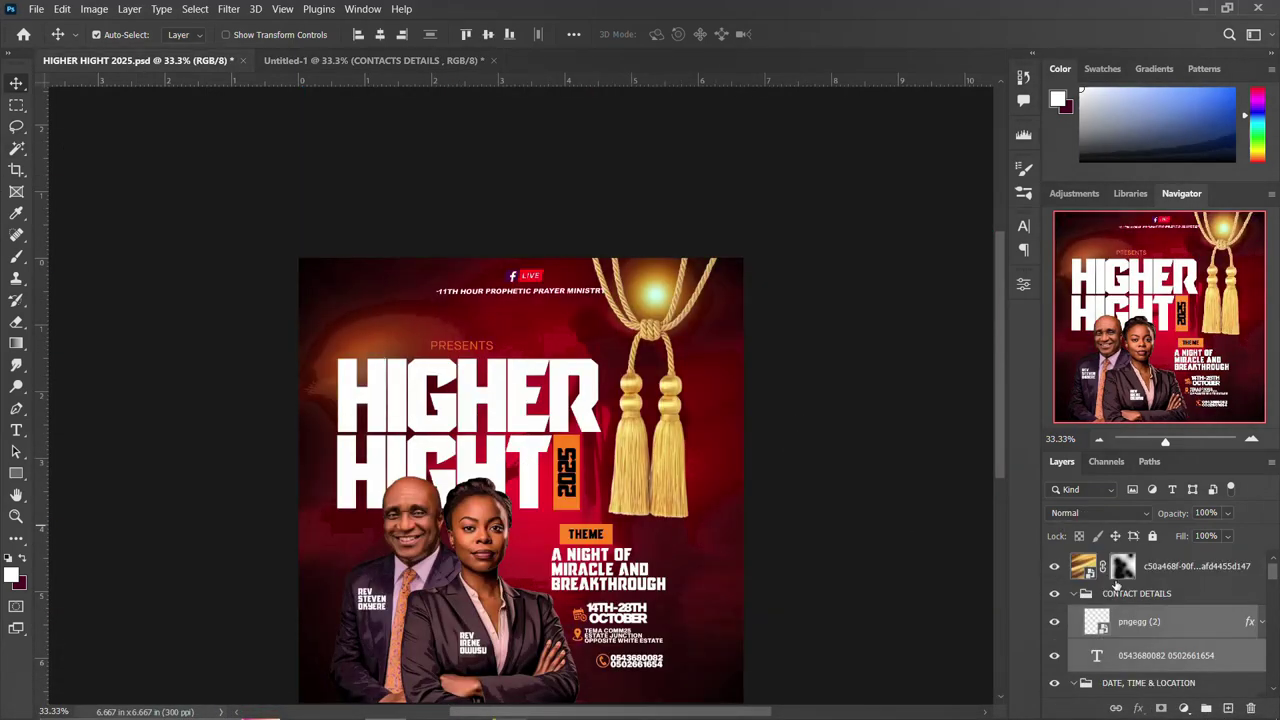
left_click(1173, 566)
left_click(518, 62)
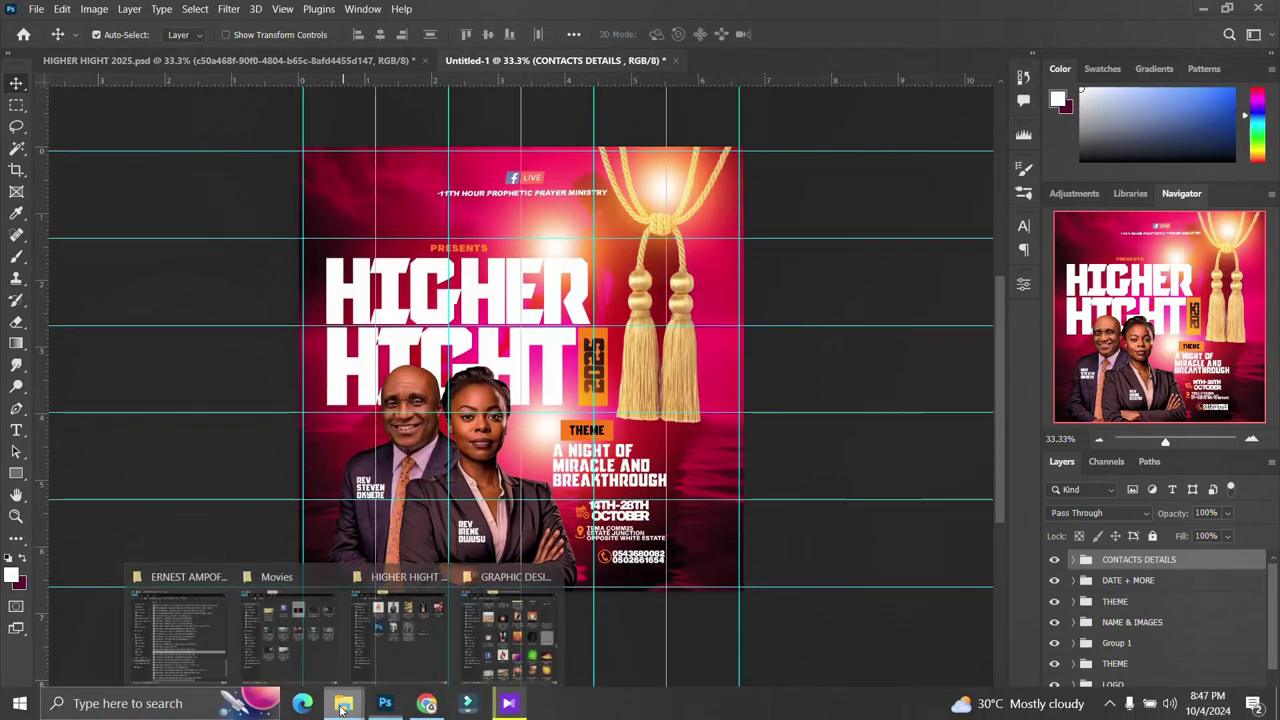
mouse_move(343, 703)
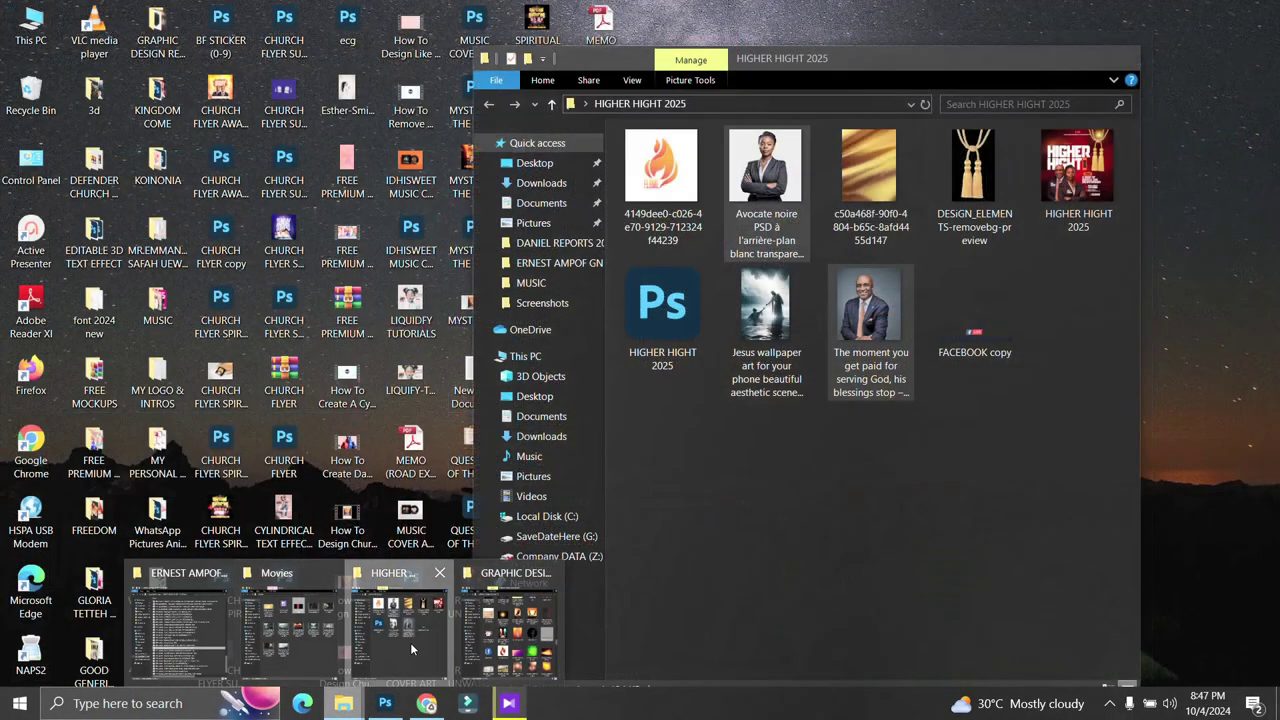
left_click(405, 630)
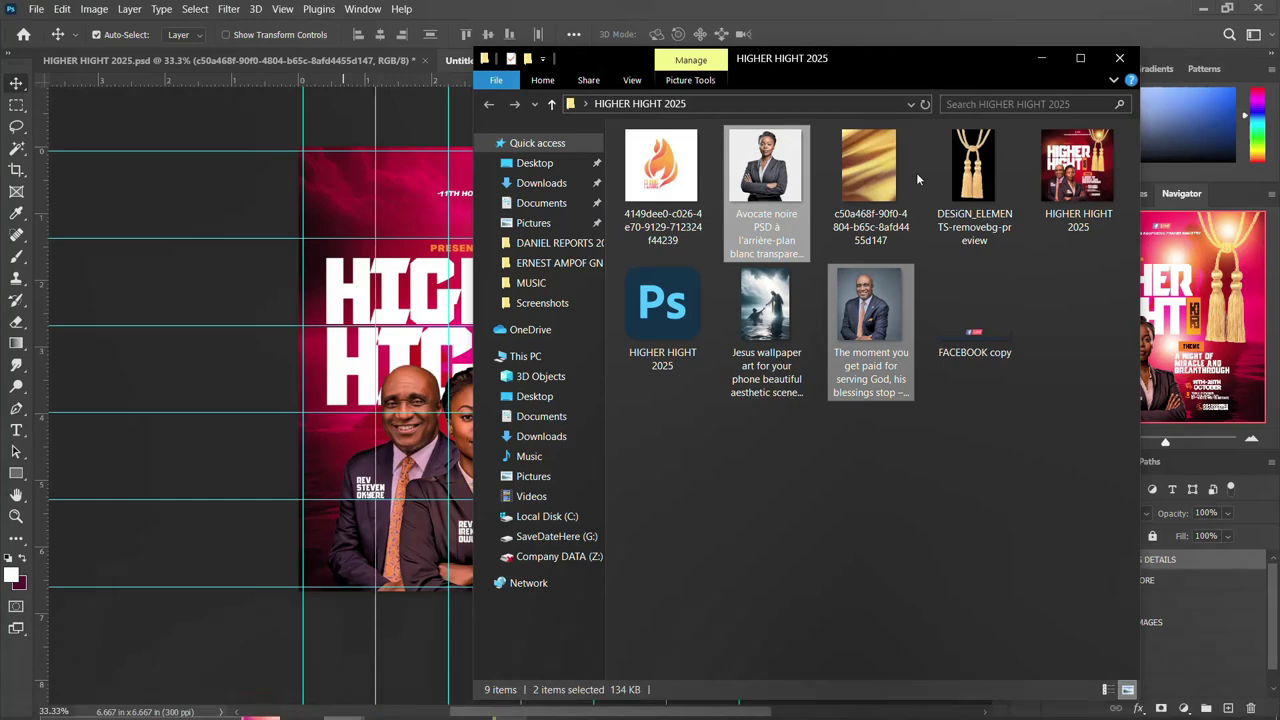
Drag the gold c50a468f fabric image from File Explorer onto the Untitled-1 canvas
left_click(876, 186)
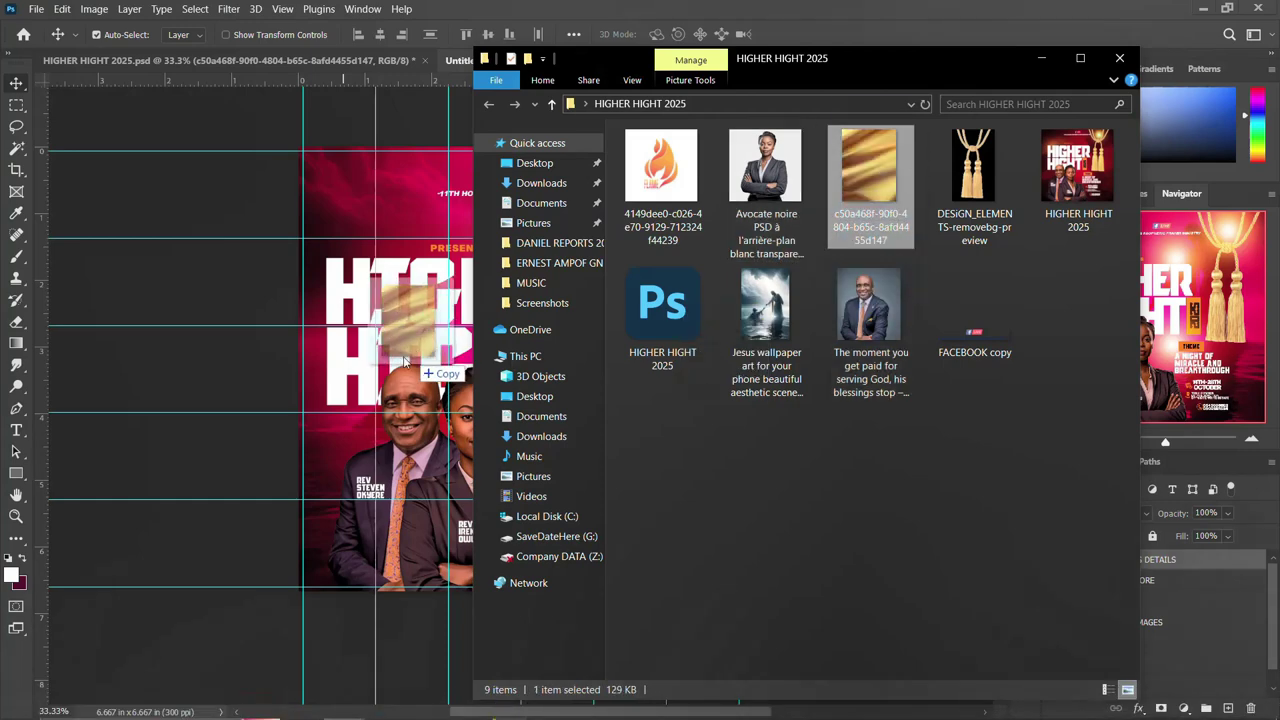
left_click_drag(881, 175, 405, 385)
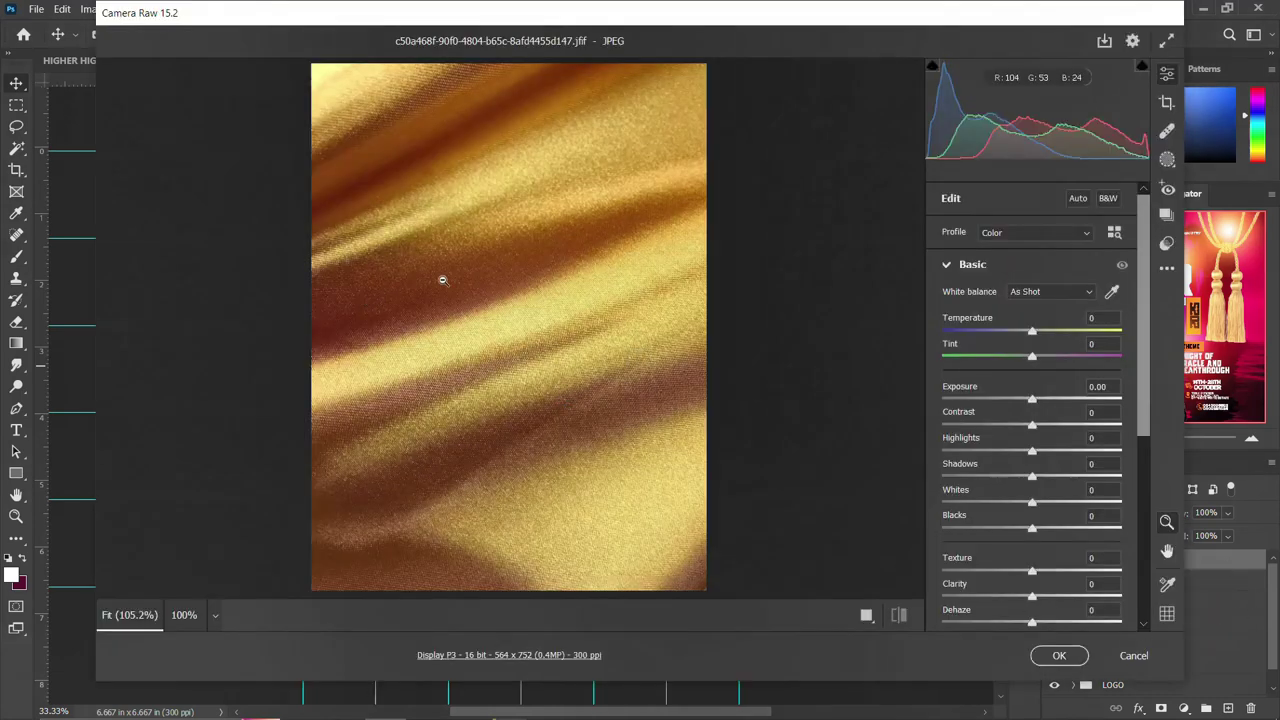
Scale the gold texture to about 349%, aligned to the guide, covering the whole canvas
left_click(1059, 655)
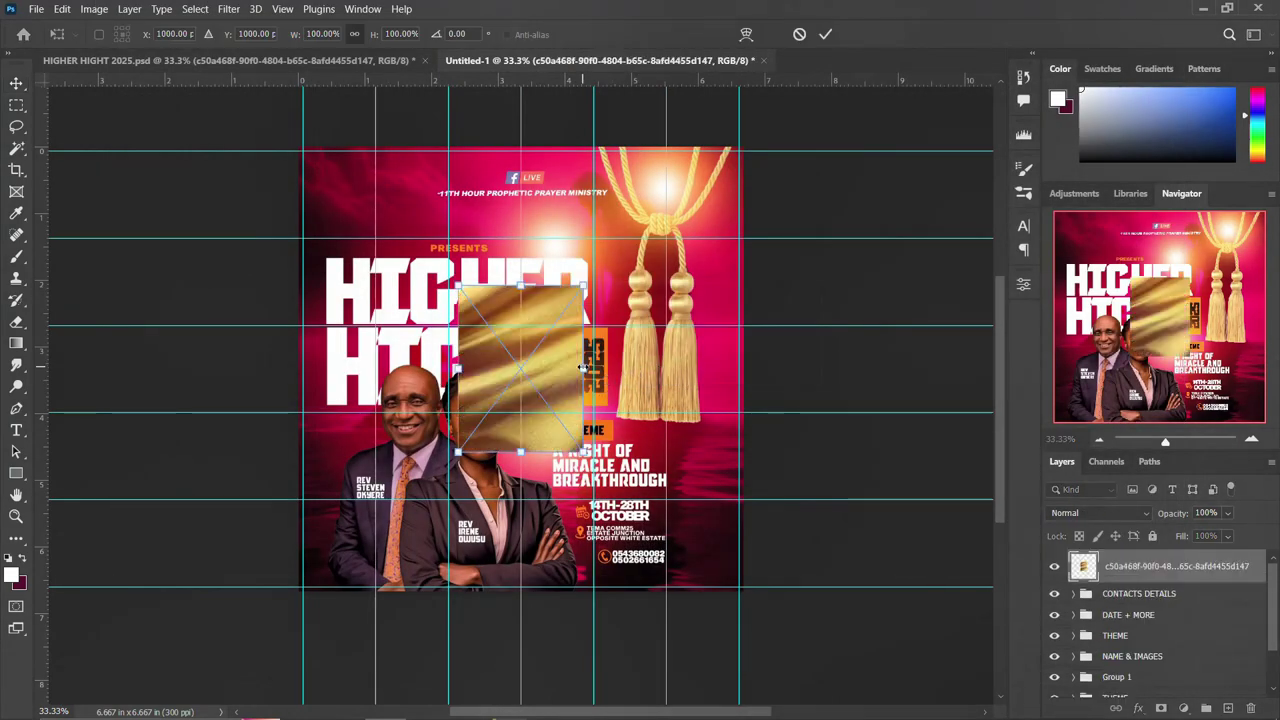
mouse_move(582, 369)
left_mouse_down()
mouse_move(727, 368)
mouse_move(741, 350)
left_mouse_up()
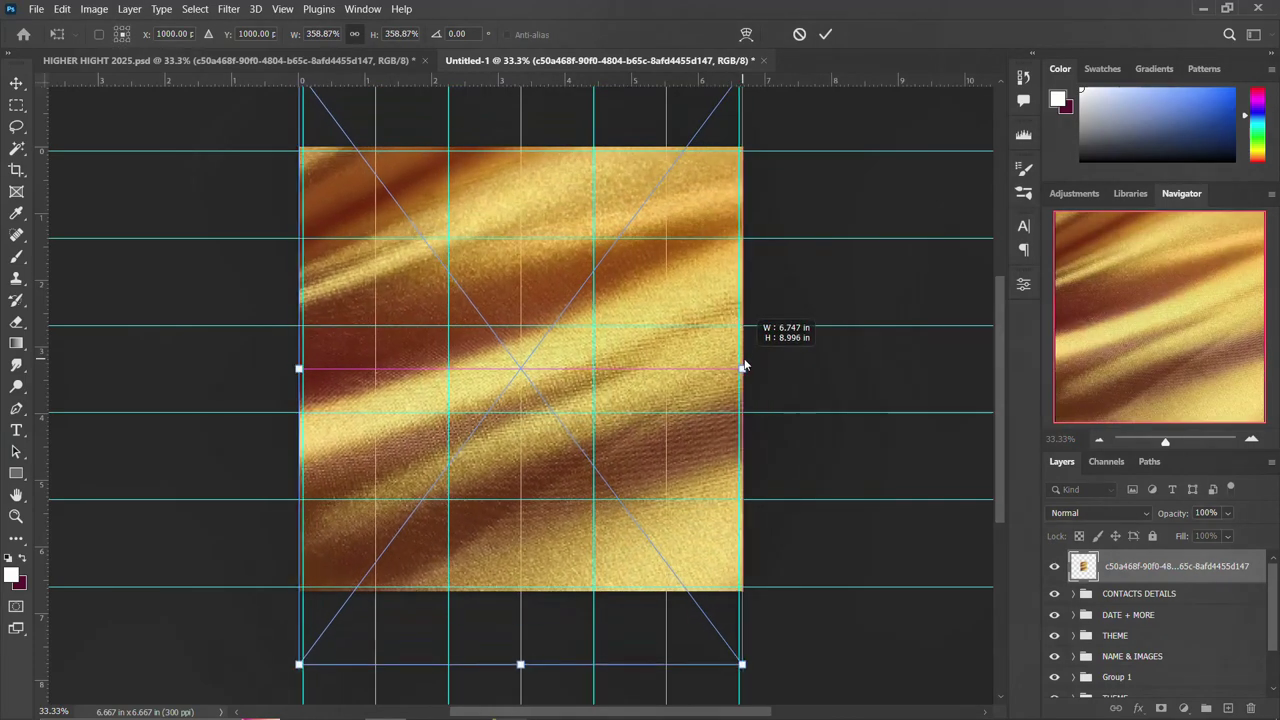
mouse_move(741, 350)
left_mouse_down()
mouse_move(657, 467)
mouse_move(830, 540)
left_mouse_up()
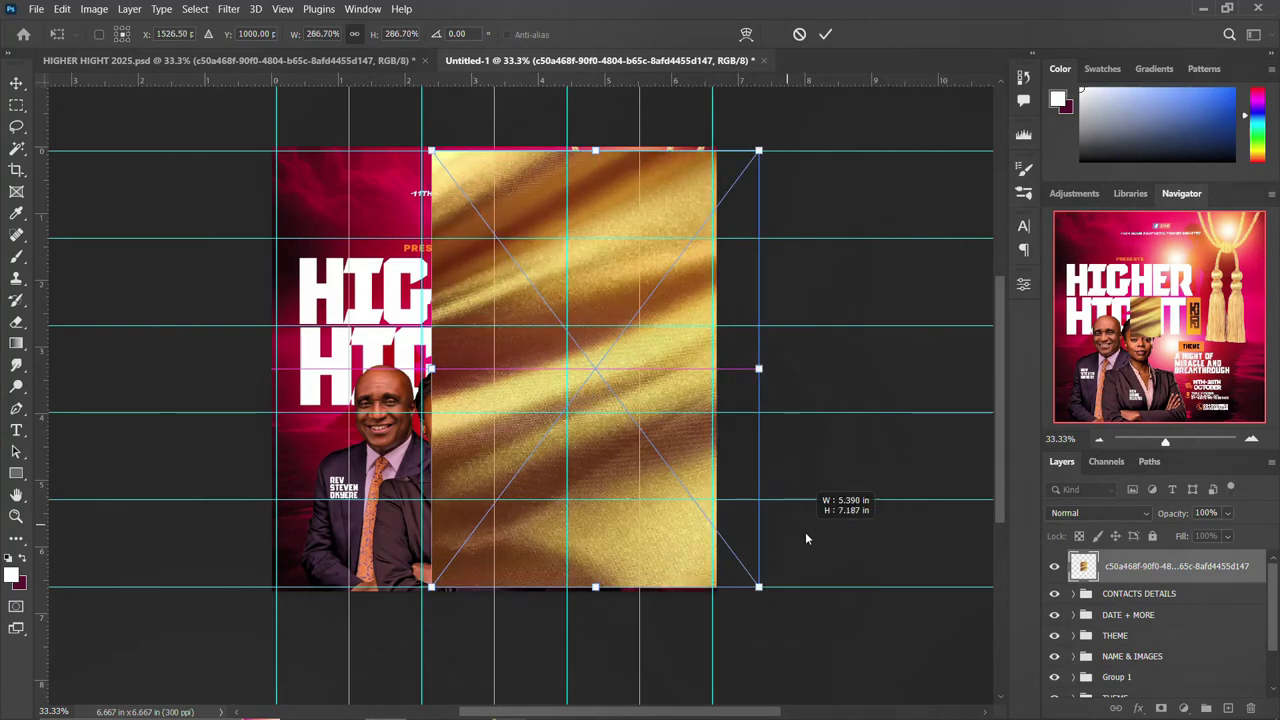
left_click_drag(611, 460, 480, 446)
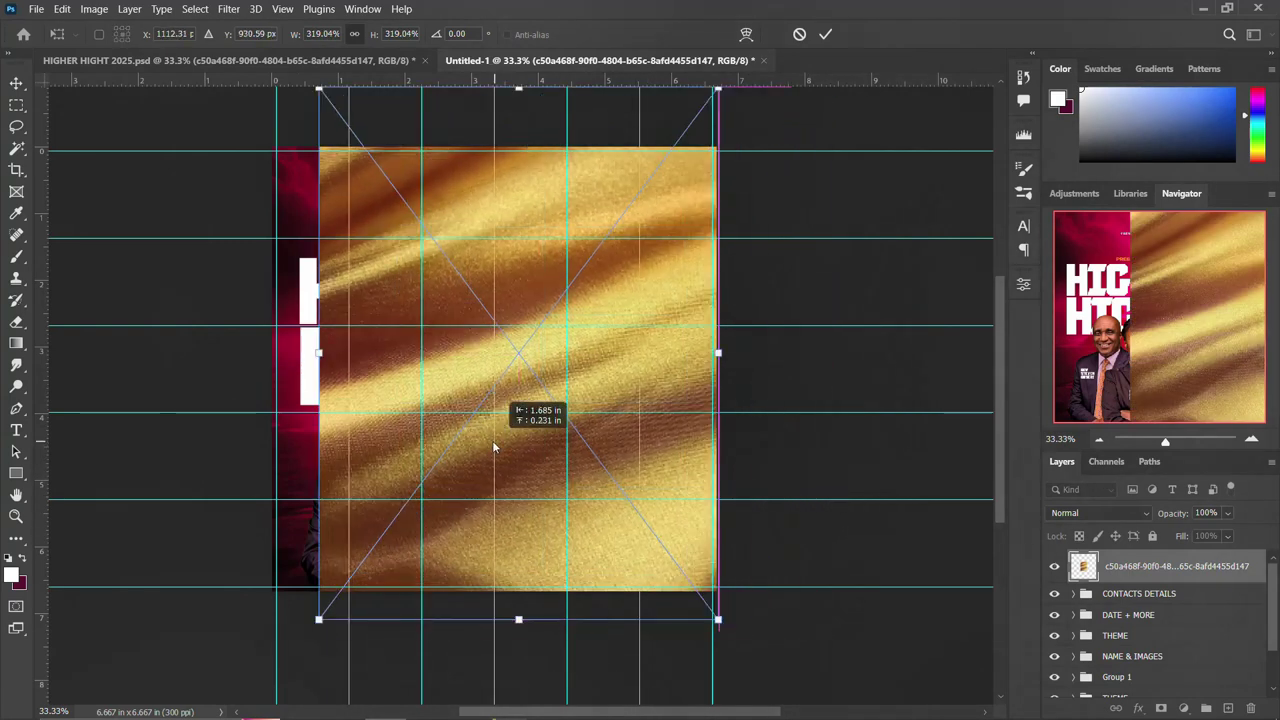
left_click_drag(700, 353, 718, 353)
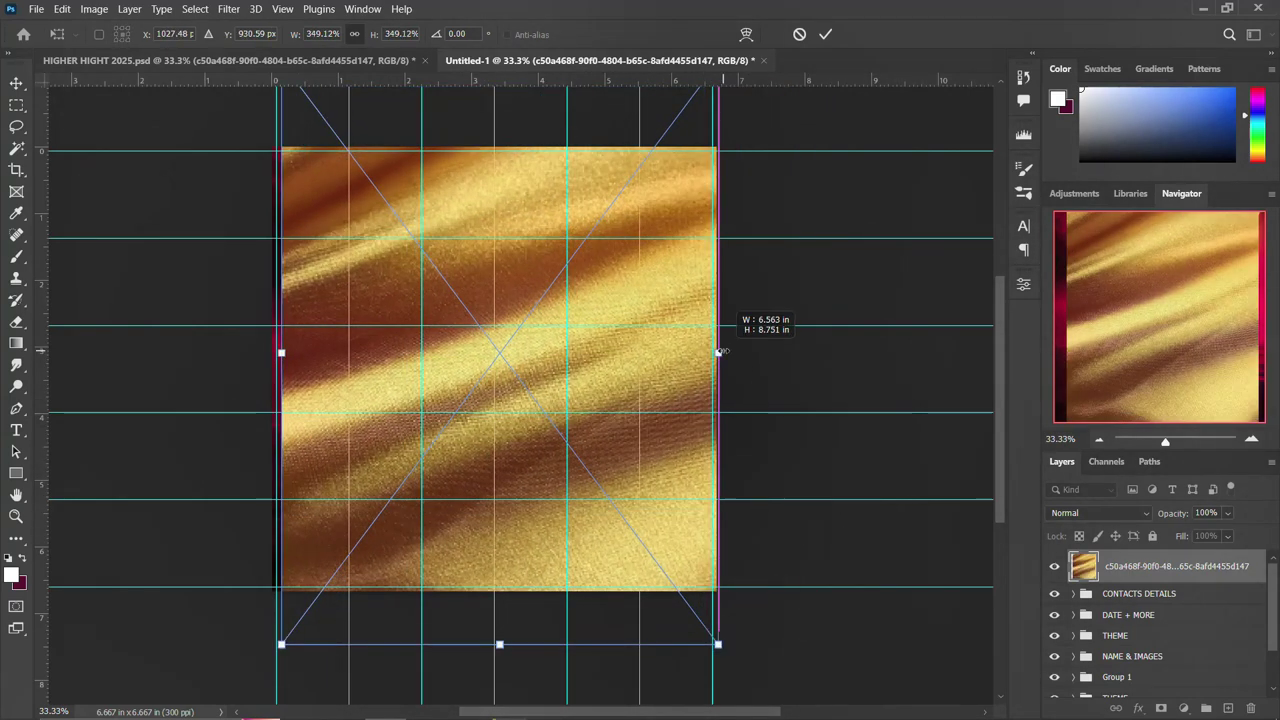
left_click_drag(642, 372, 631, 371)
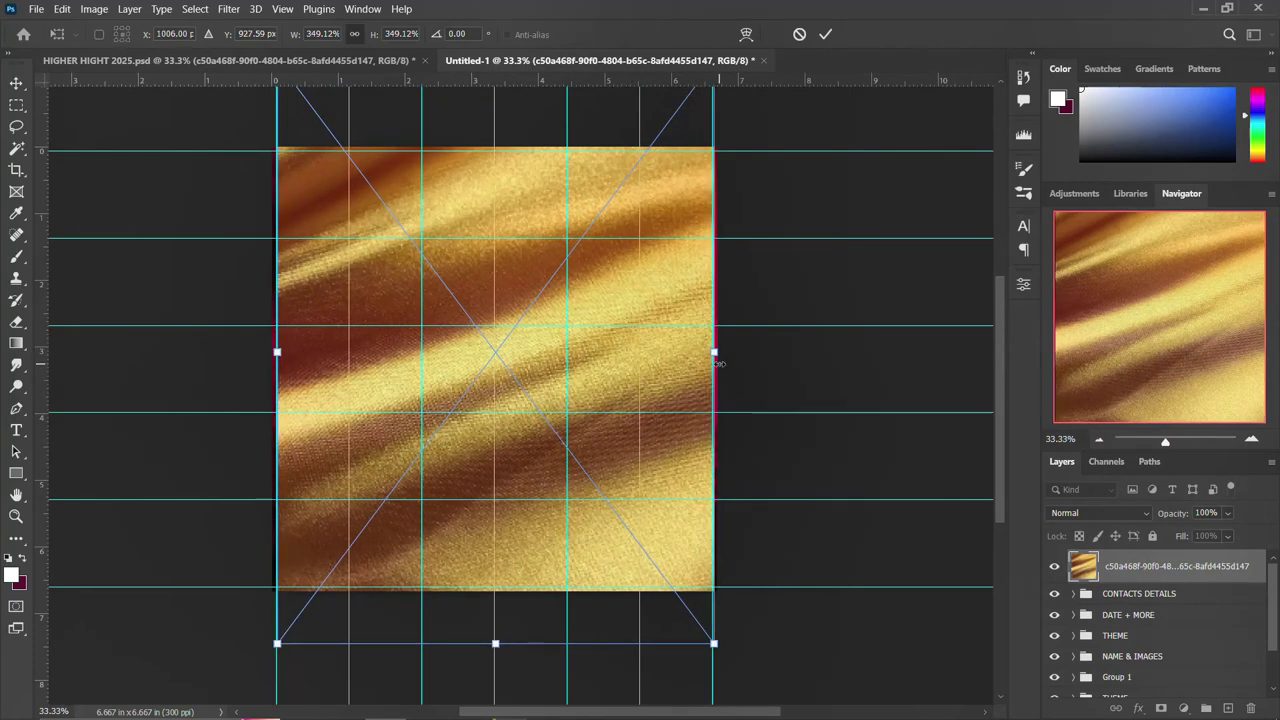
left_click_drag(718, 362, 729, 348)
key("Return")
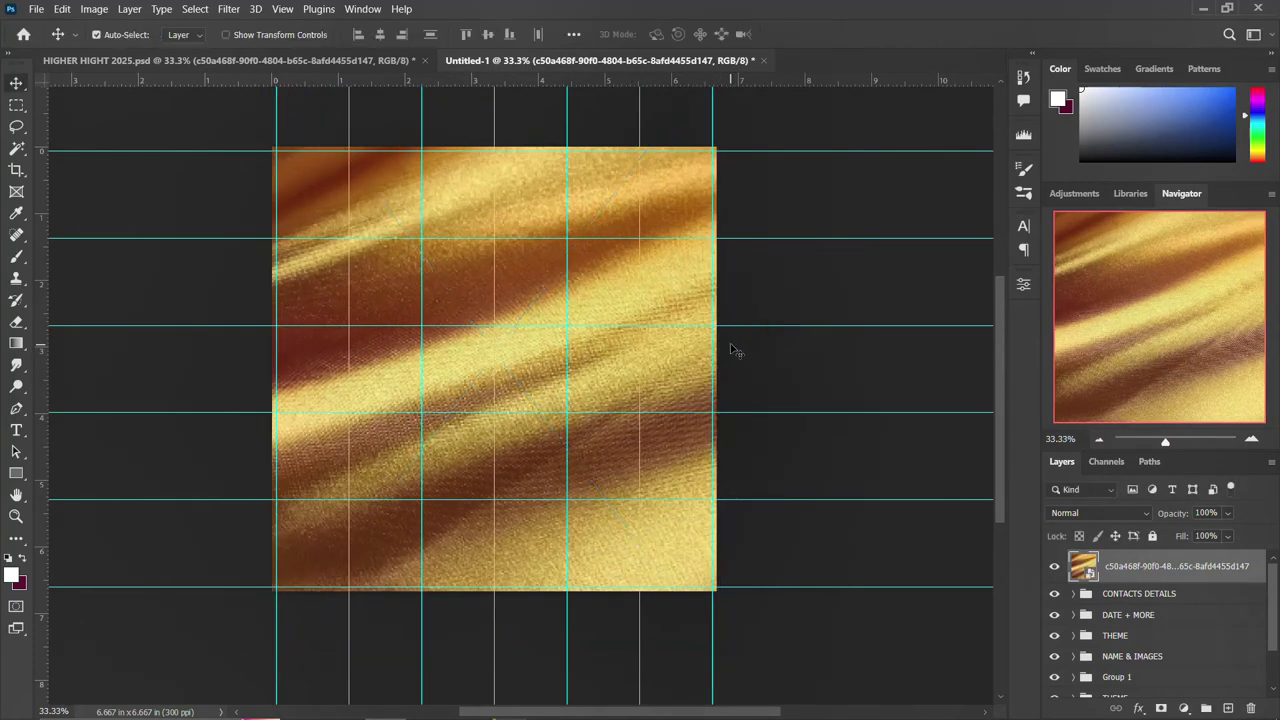
Set the gold texture layer to Overlay blend mode and add a layer mask
left_click(1117, 514)
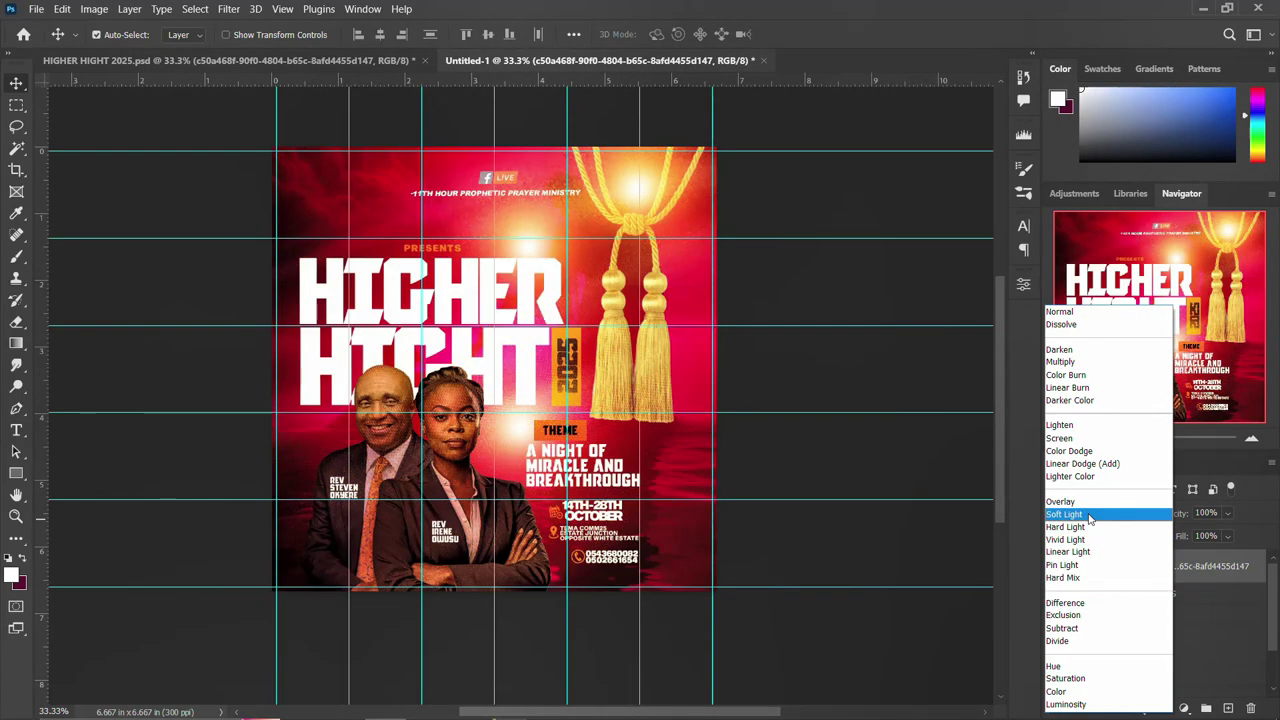
left_click(1088, 502)
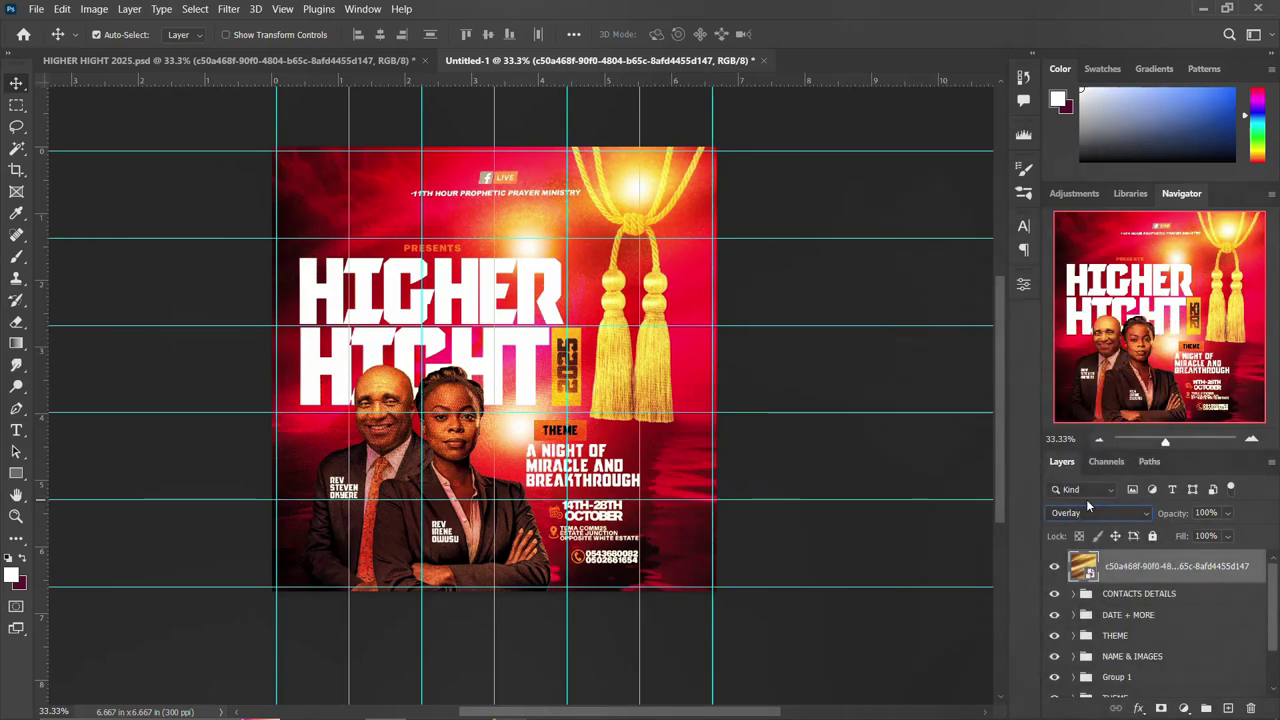
left_click(1161, 708)
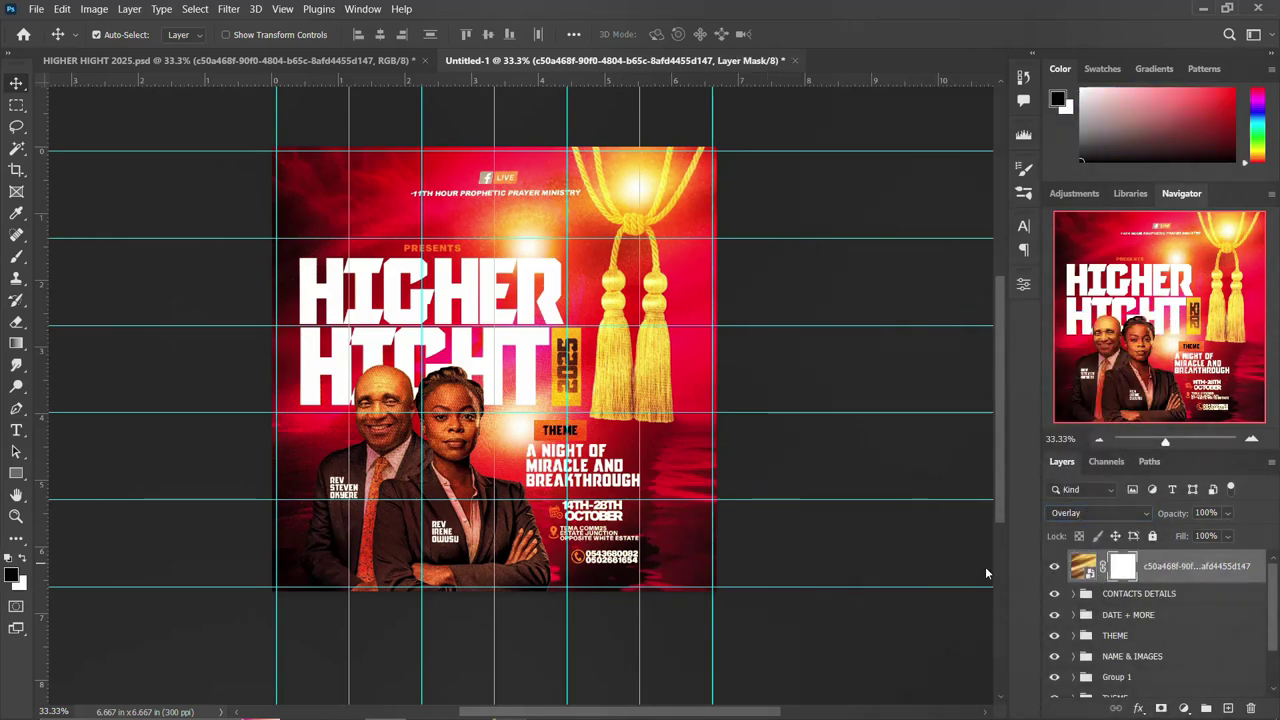
Paint the mask to hide the texture over the faces, 2025, tassels and top glow
key("b")
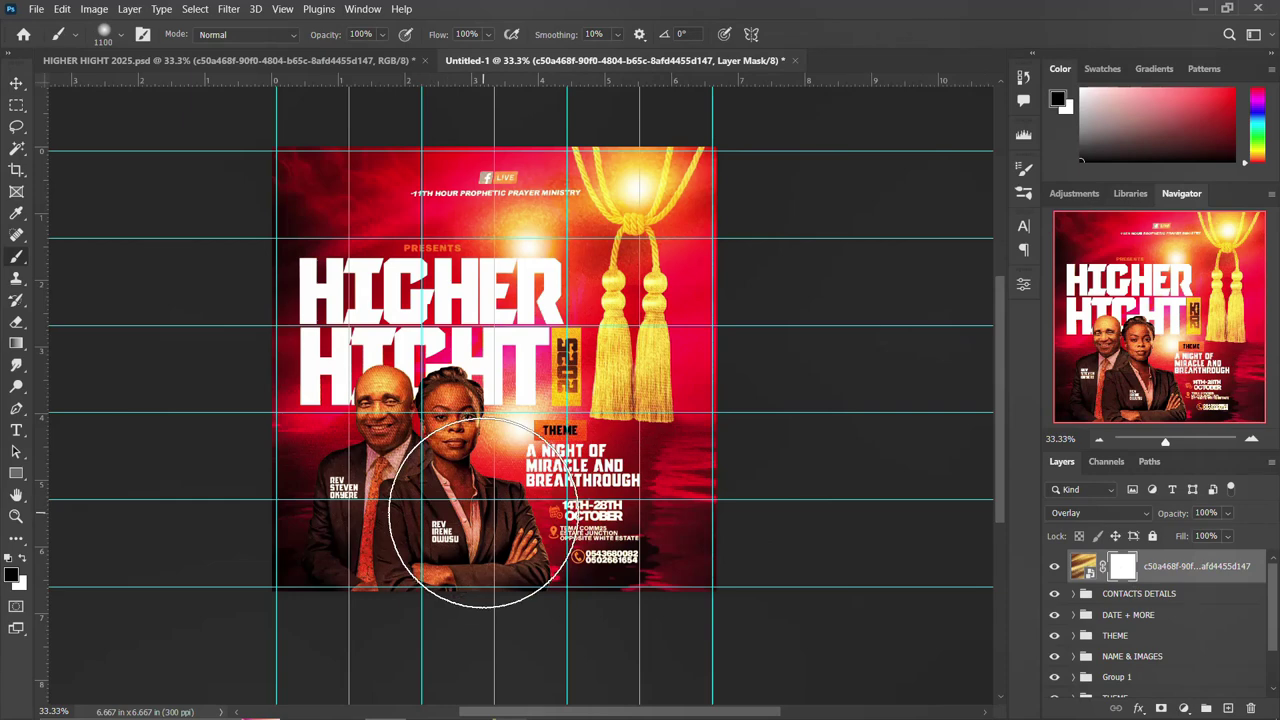
mouse_move(391, 471)
left_mouse_down()
mouse_move(428, 438)
mouse_move(468, 555)
mouse_move(466, 591)
left_mouse_up()
left_click_drag(625, 400, 511, 252)
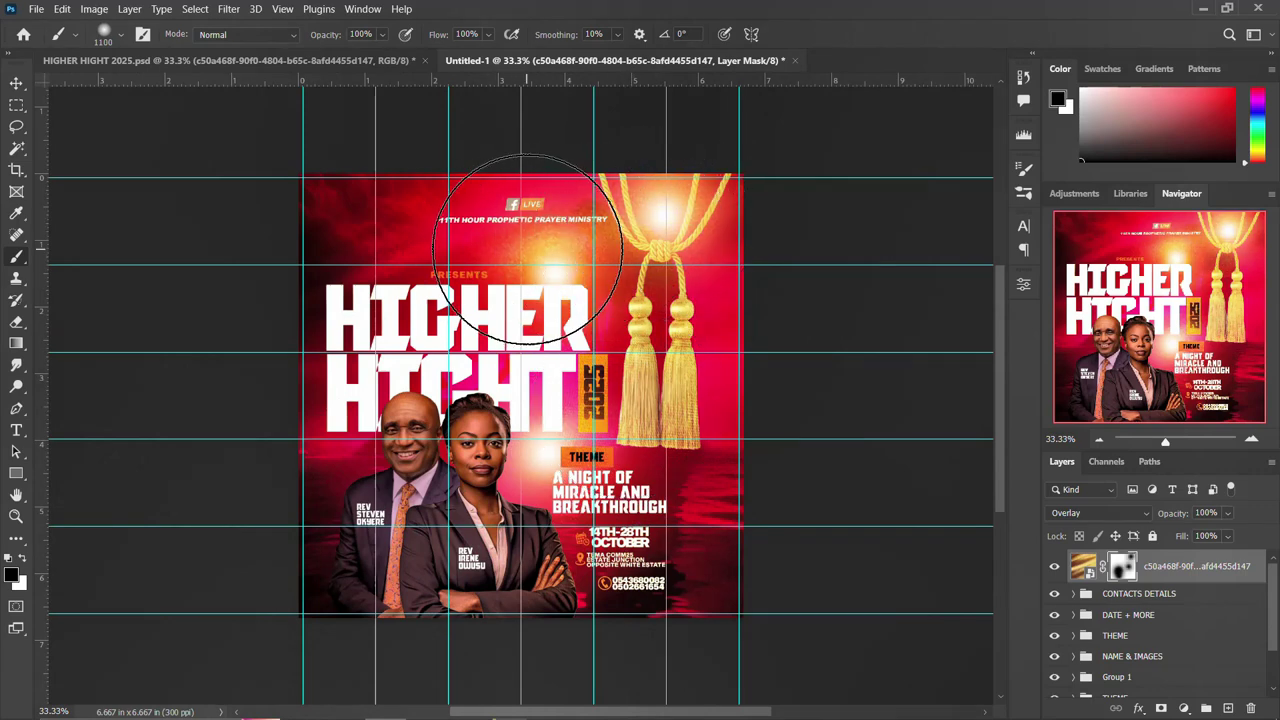
mouse_move(511, 252)
left_mouse_down()
mouse_move(410, 515)
mouse_move(400, 194)
left_mouse_up()
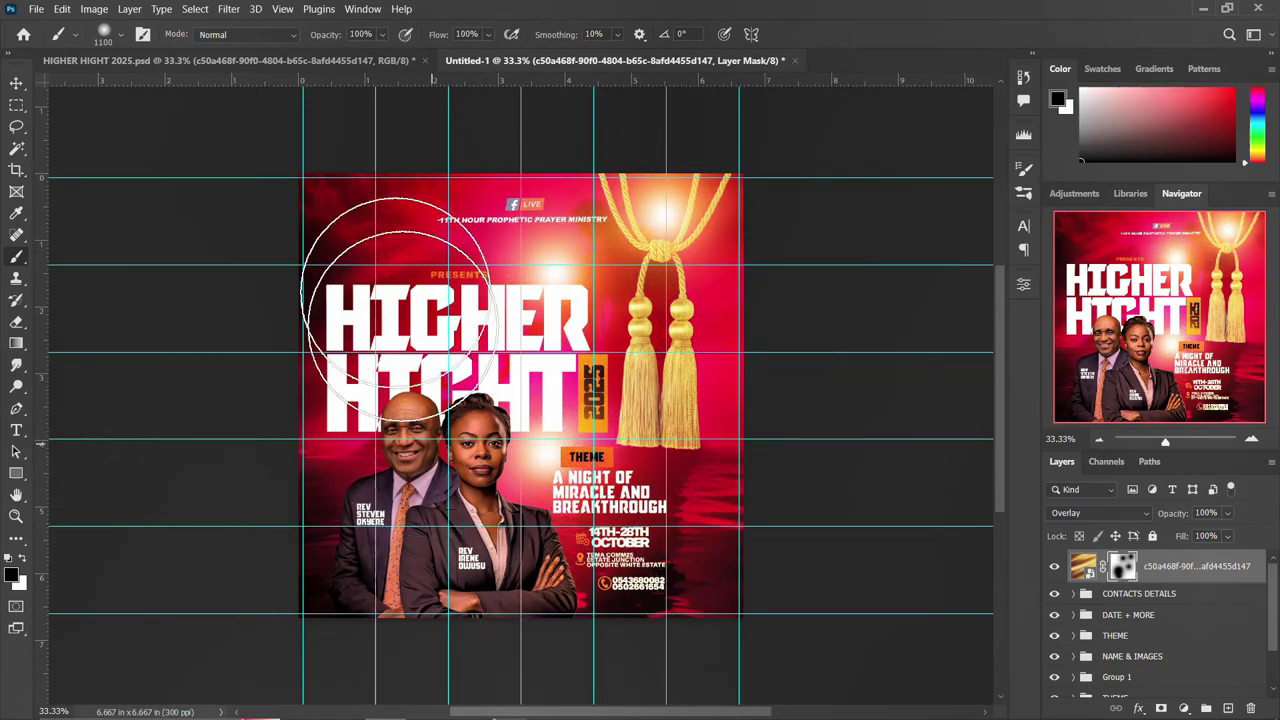
left_click(16, 84)
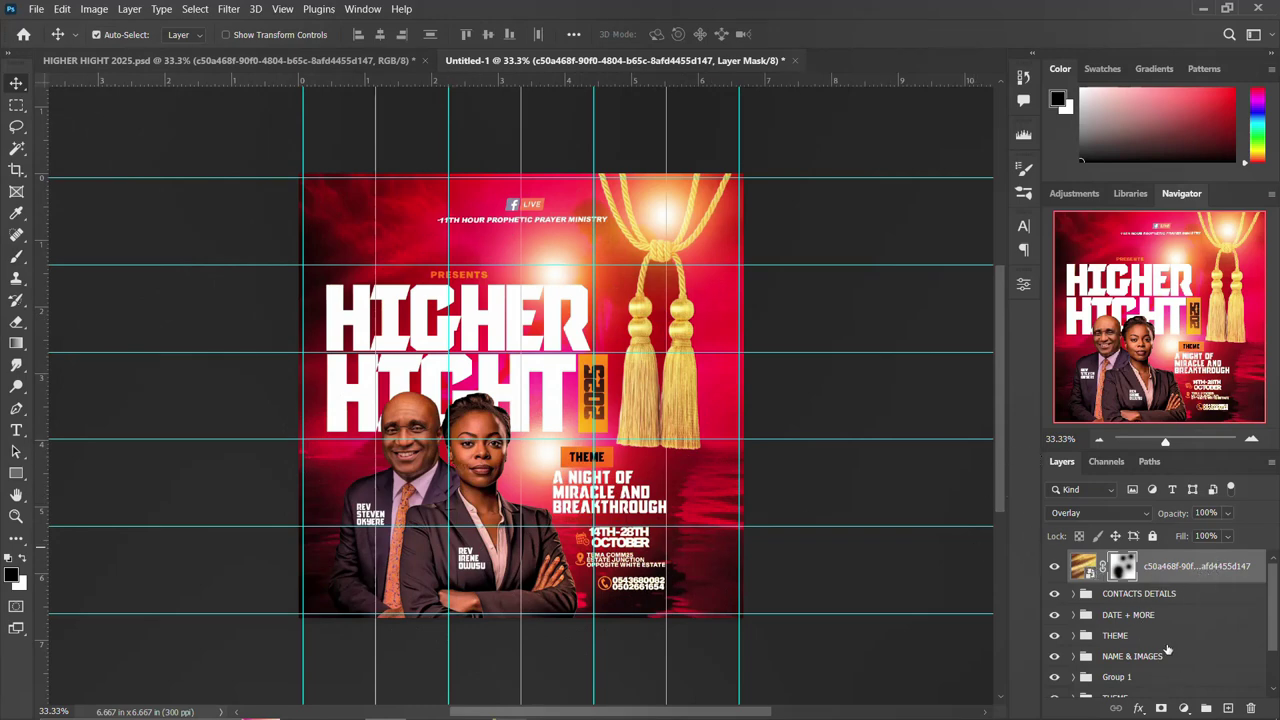
Merge all visible content into a new Layer 3 and convert it to a smart object
scroll(1166, 645, "down", 1)
scroll(1161, 630, "up", 1)
key("ctrl+shift+alt+e")
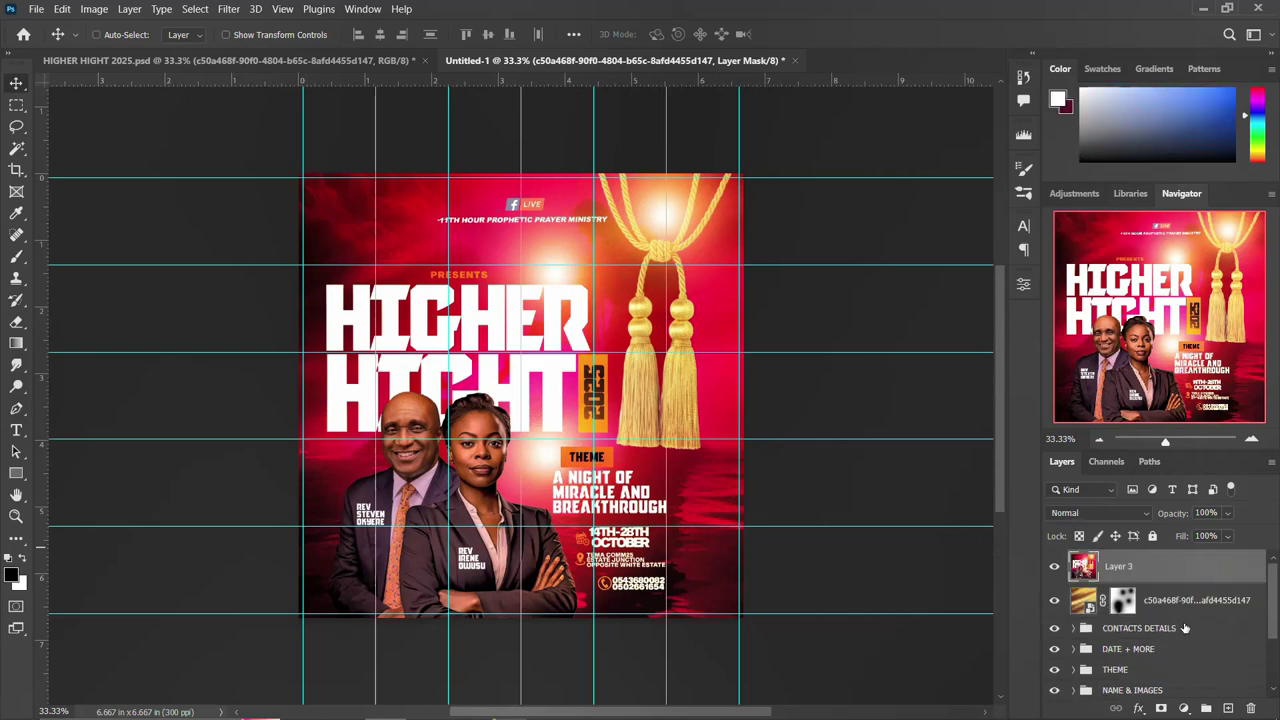
right_click(1180, 565)
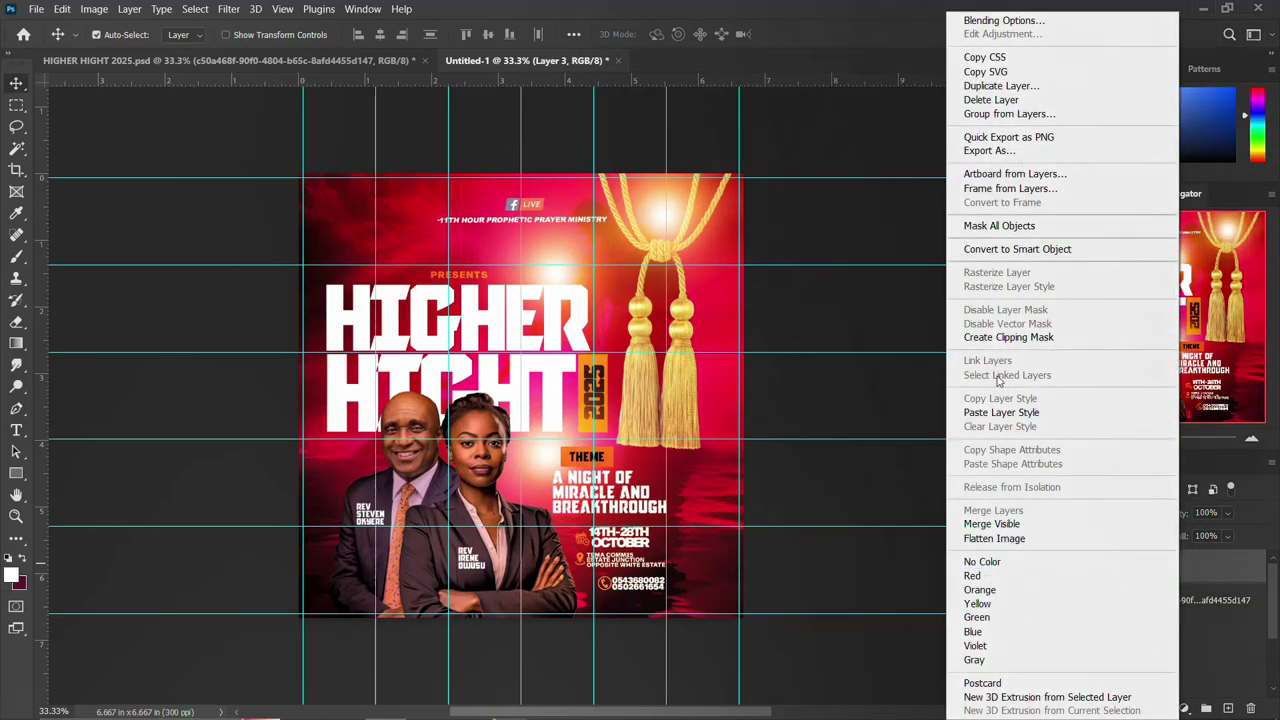
left_click(1034, 250)
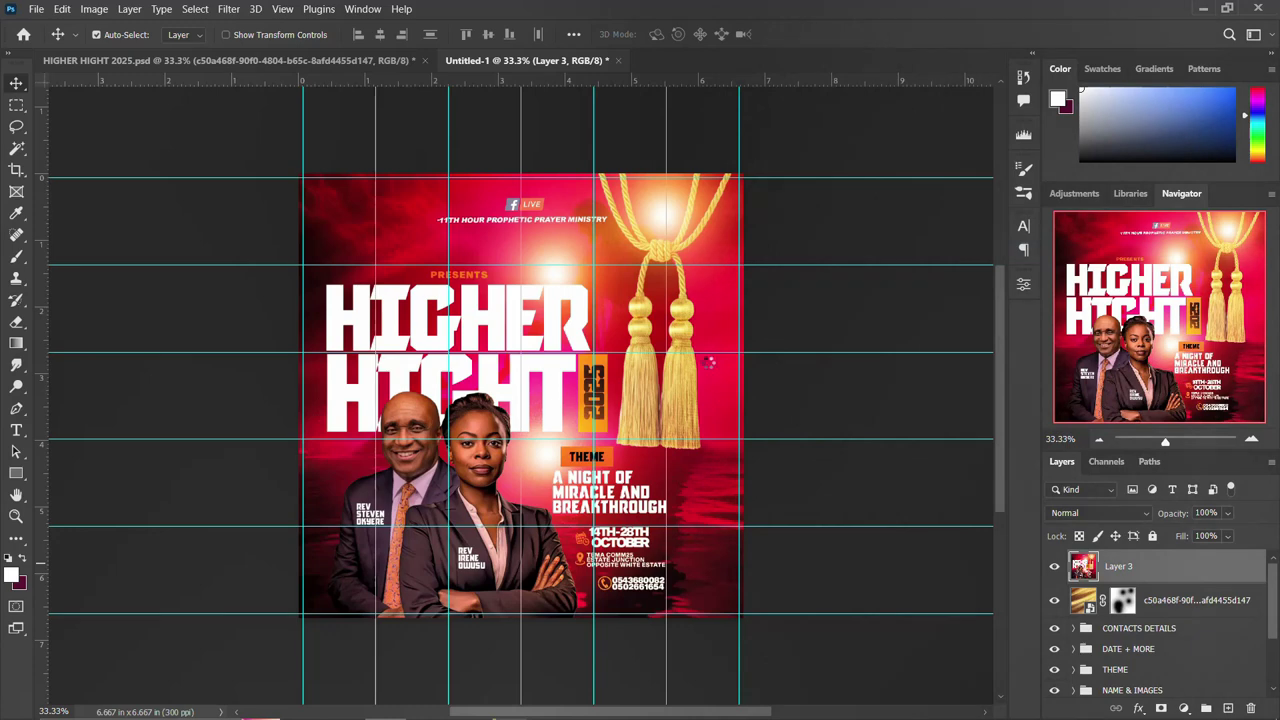
In Camera Raw, warm the temperature, lower exposure to -0.50, raise highlights and texture, deepen blacks
left_click(227, 10)
left_click(276, 124)
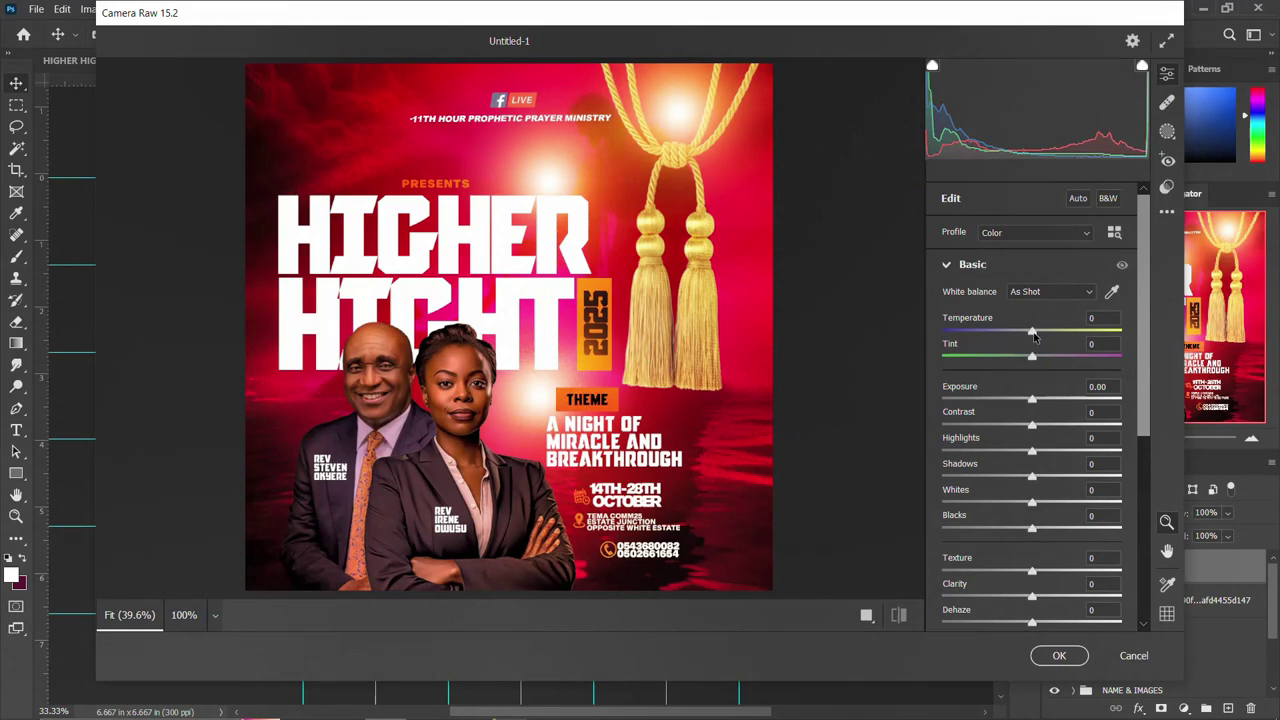
mouse_move(1035, 338)
left_mouse_down()
mouse_move(1053, 338)
mouse_move(1046, 360)
left_mouse_up()
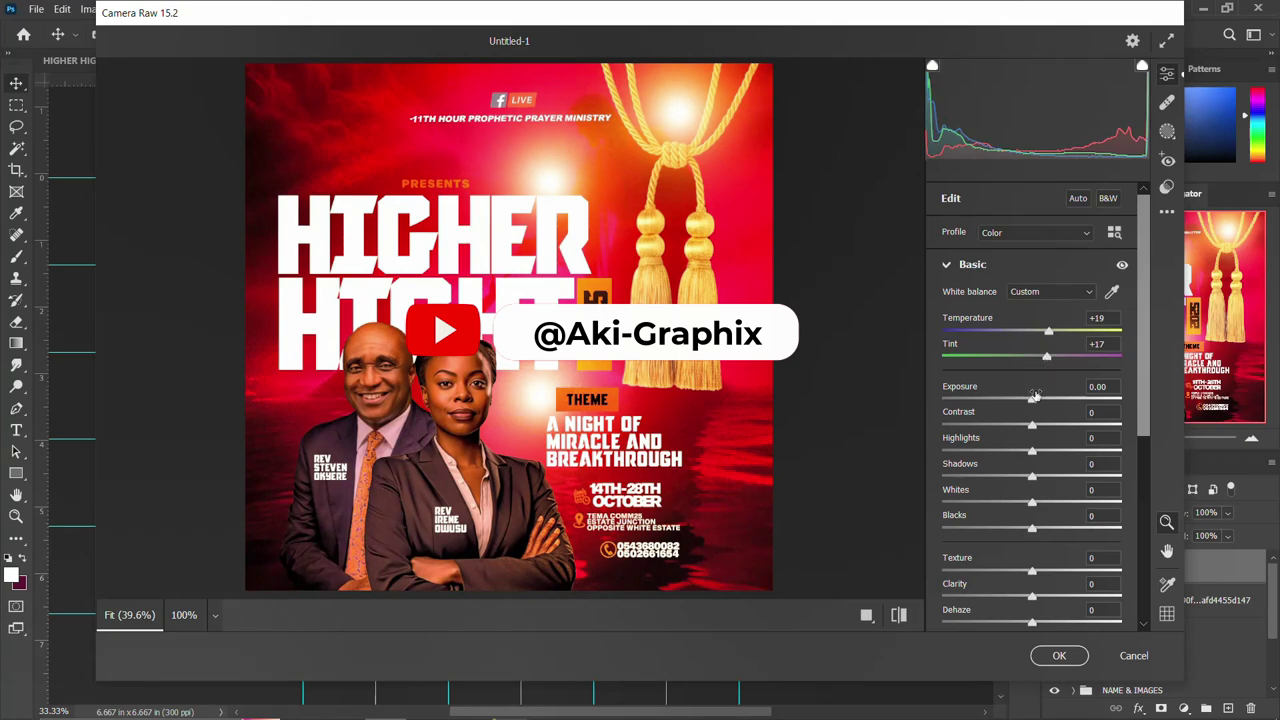
left_click_drag(1035, 396, 1024, 401)
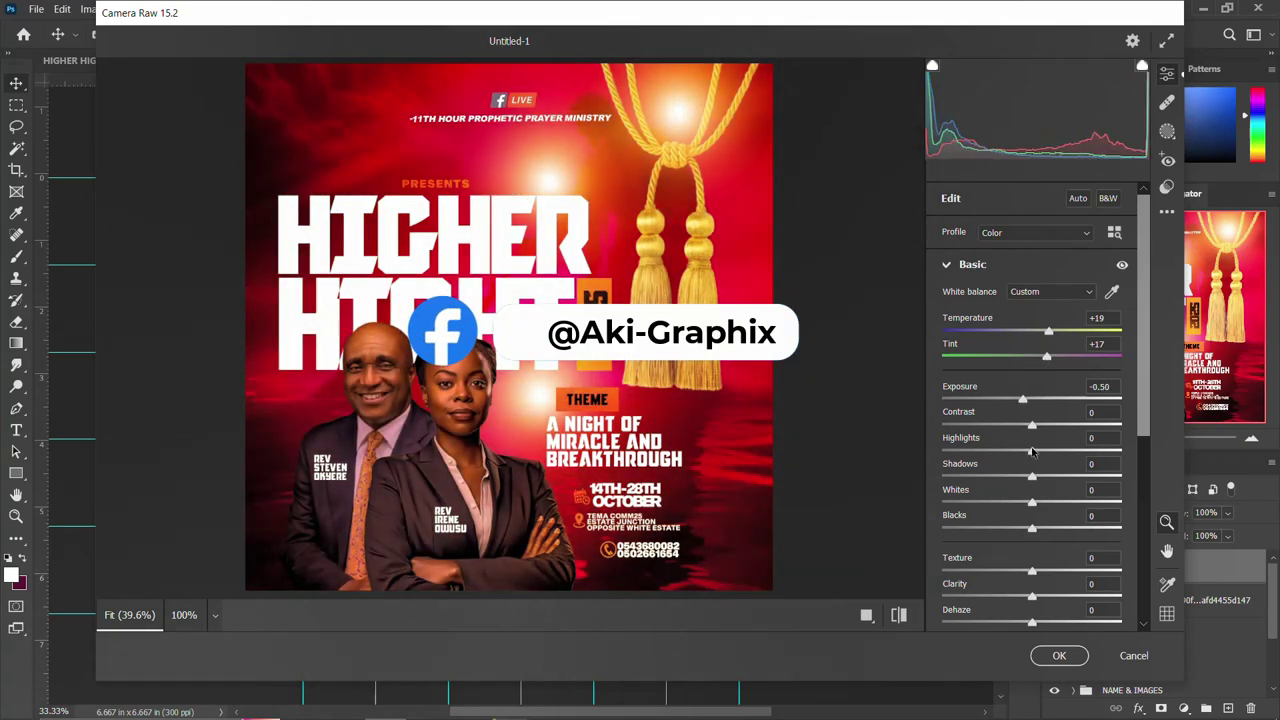
left_click_drag(1030, 452, 1046, 452)
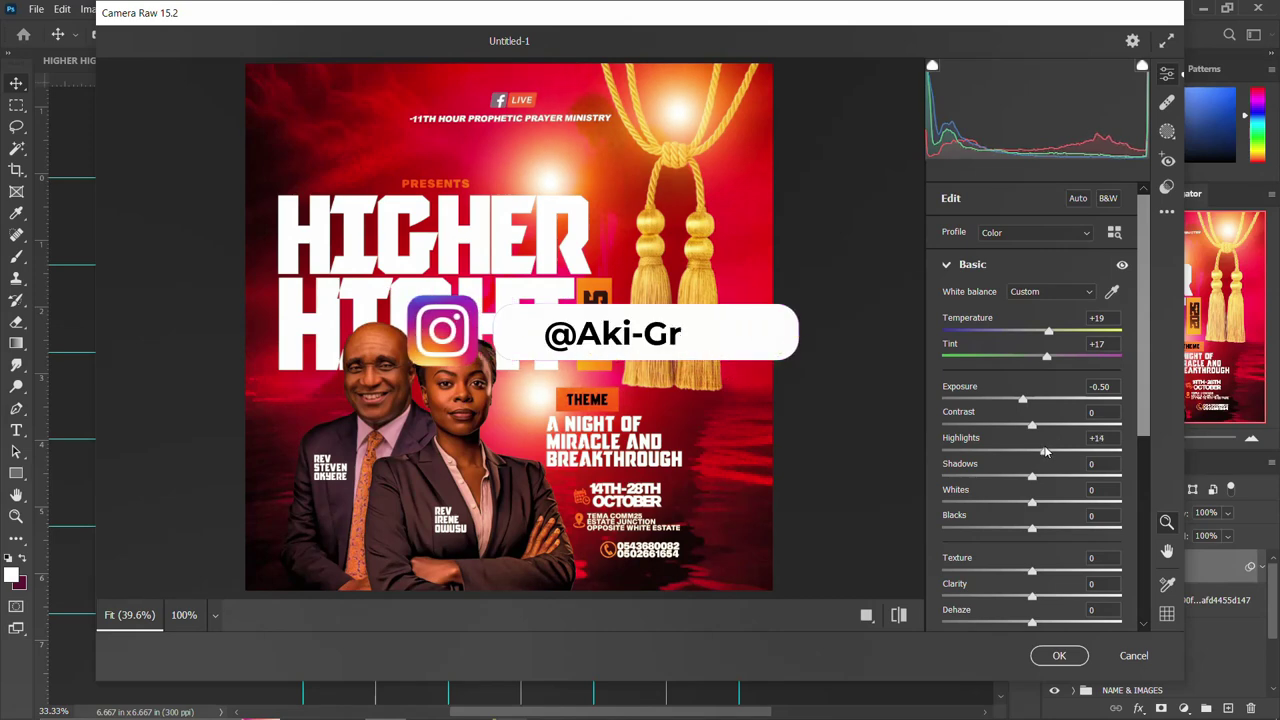
left_click_drag(1032, 530, 1031, 530)
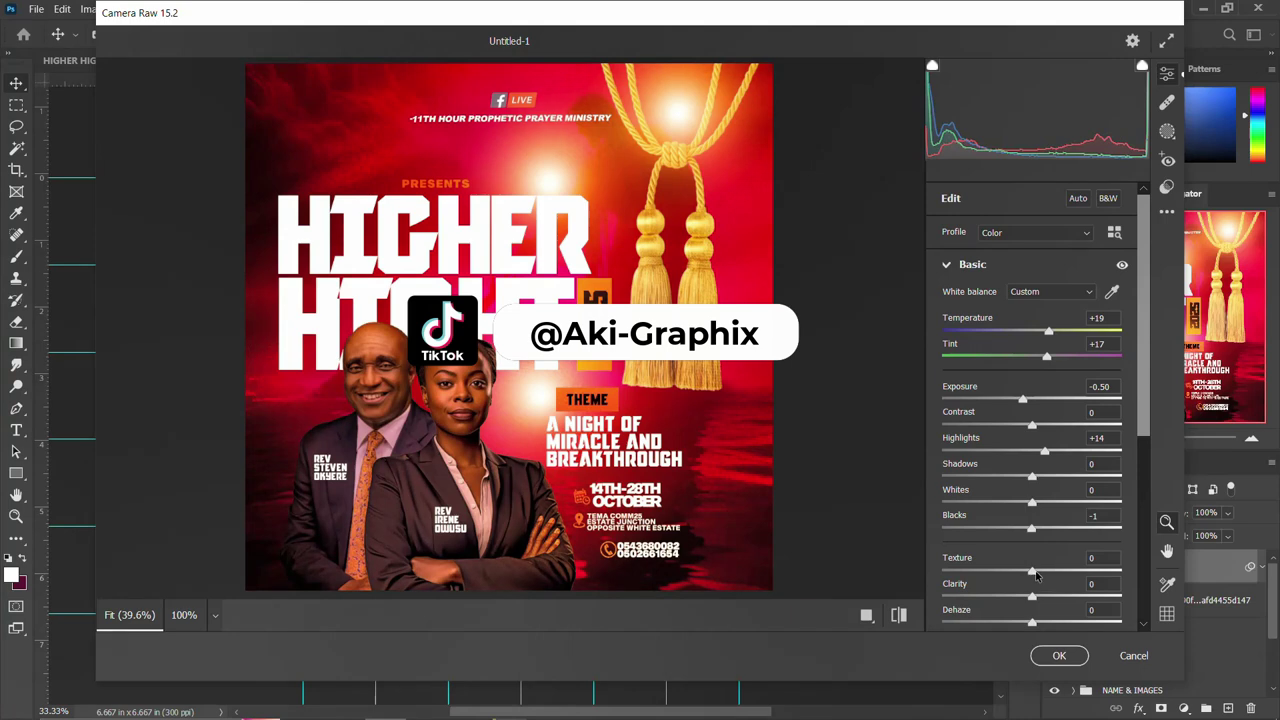
mouse_move(1036, 574)
left_mouse_down()
mouse_move(1047, 574)
mouse_move(1037, 597)
left_mouse_up()
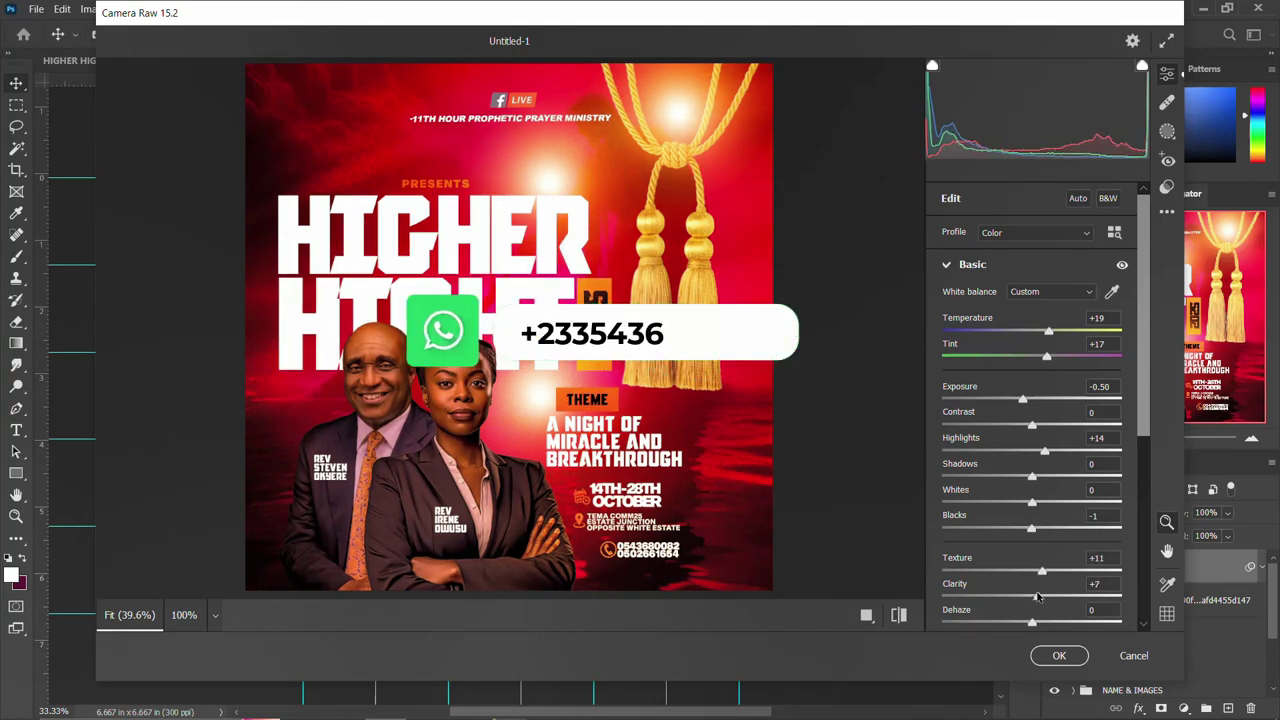
Reduce vibrance slightly, boost saturation to +10, compare before/after and apply the Camera Raw filter
scroll(1037, 590, "down", 2)
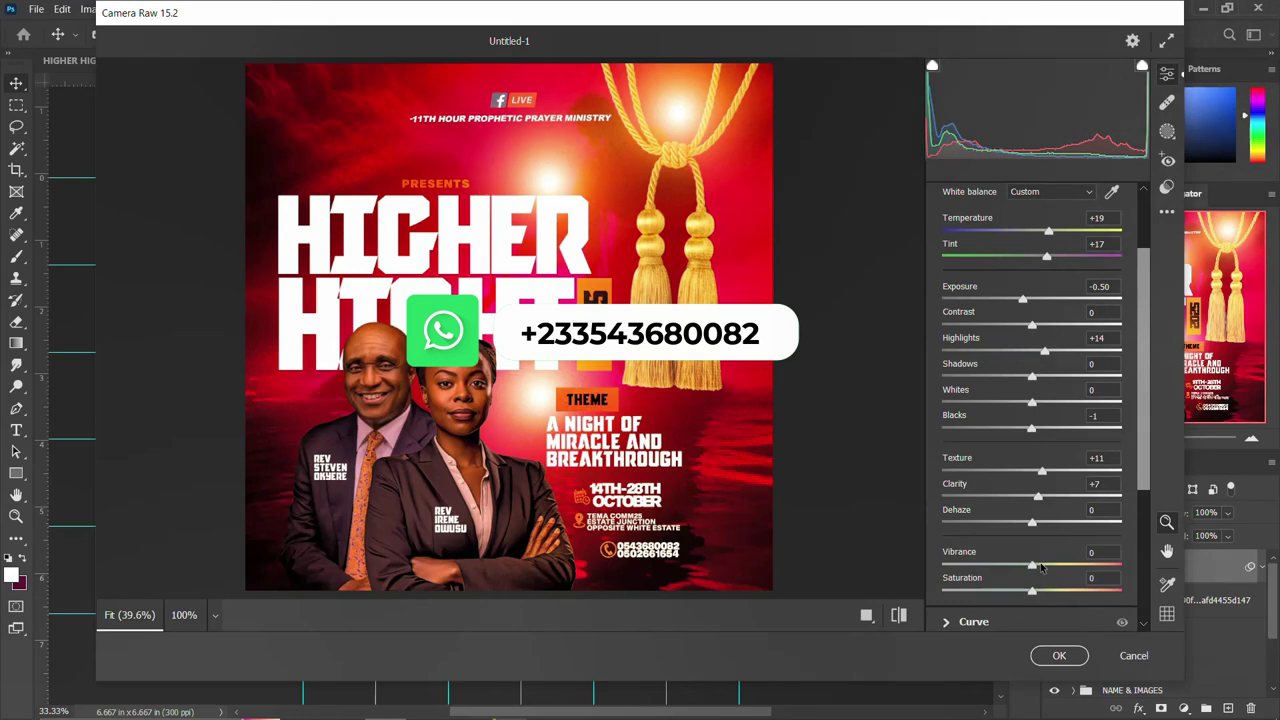
mouse_move(1033, 567)
left_mouse_down()
mouse_move(1014, 565)
mouse_move(1032, 560)
left_mouse_up()
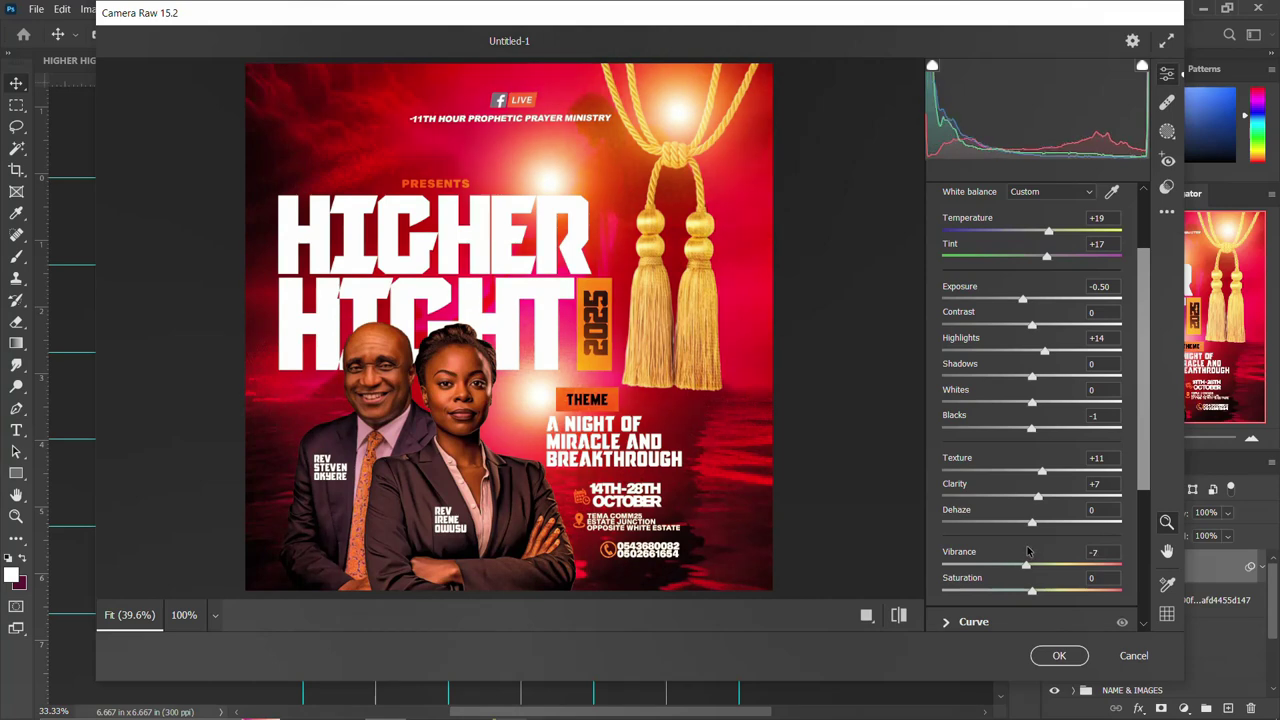
mouse_move(1033, 553)
left_mouse_down()
mouse_move(1020, 549)
mouse_move(1033, 547)
left_mouse_up()
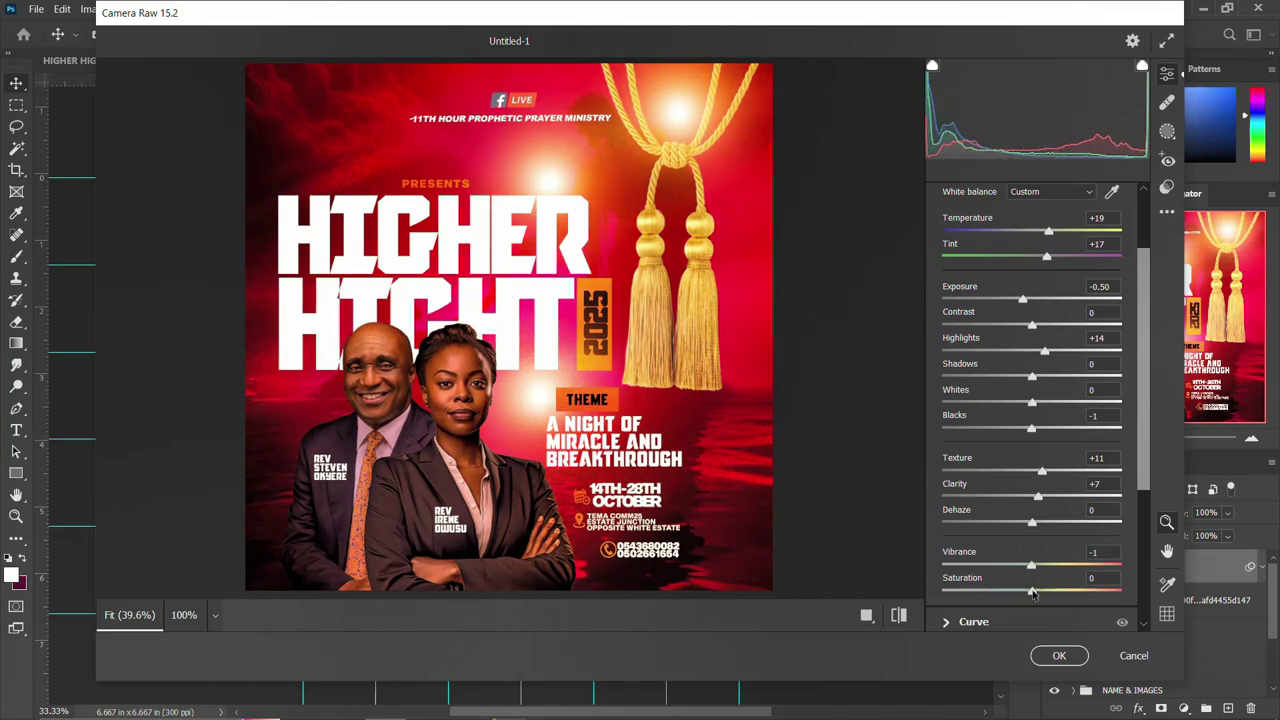
left_click_drag(1033, 593, 1040, 592)
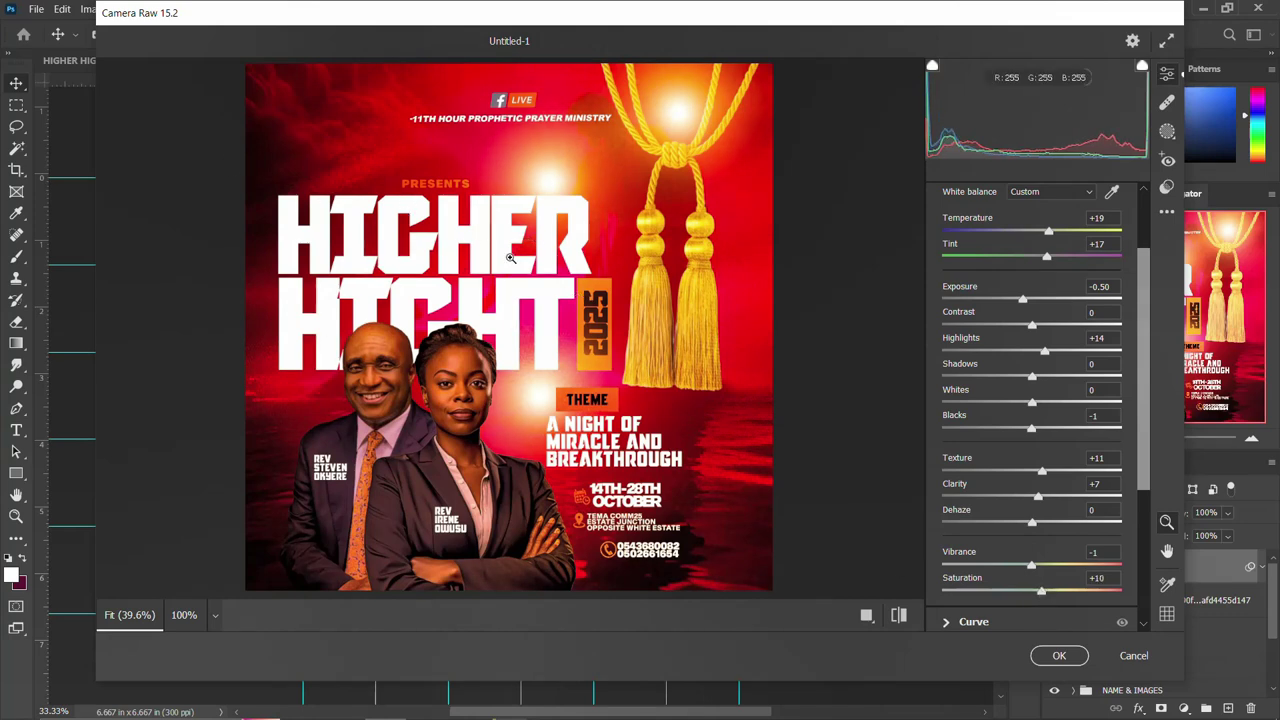
mouse_move(898, 615)
key("q")
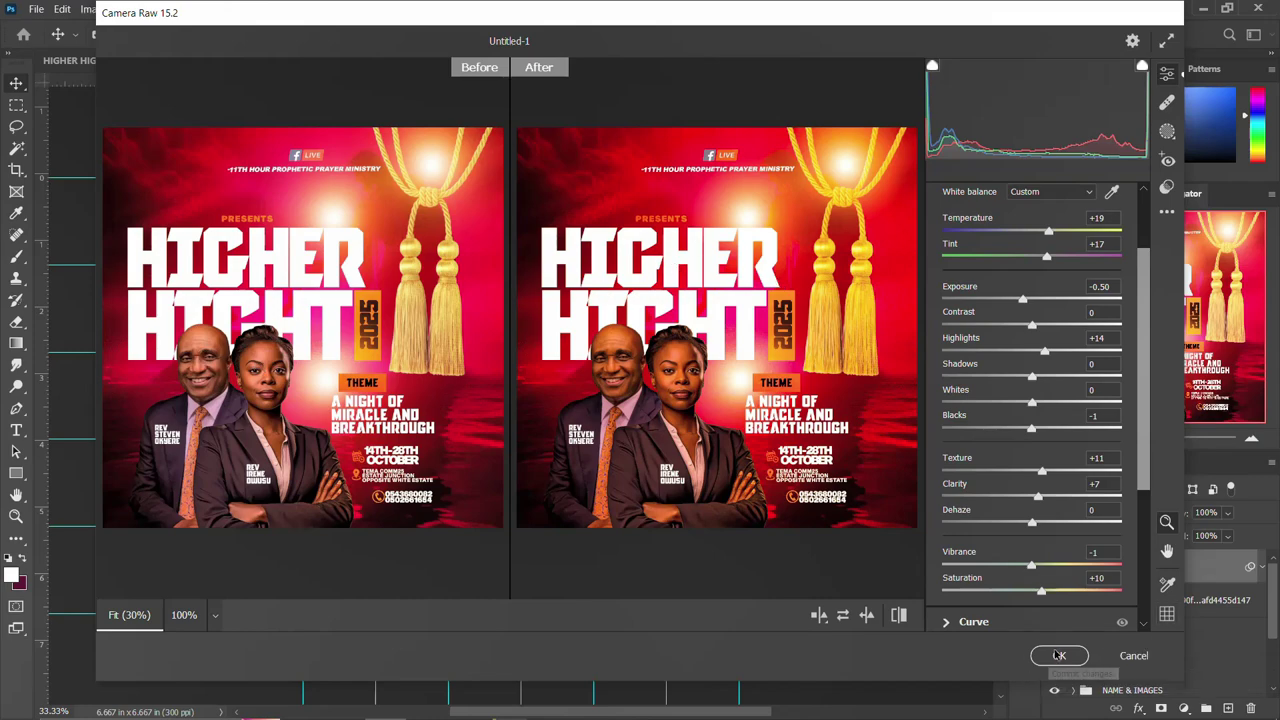
left_click(1058, 655)
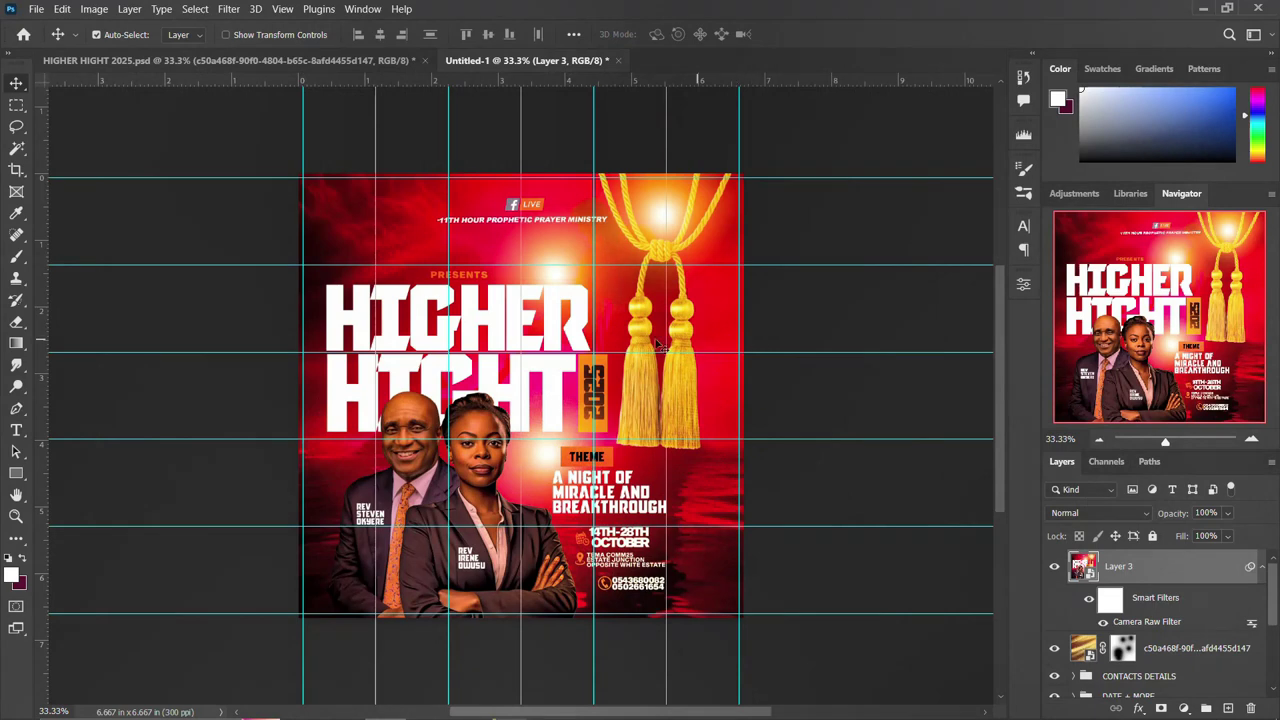
Collapse the smart filter list under Layer 3 in the Layers panel
left_click(1263, 566)
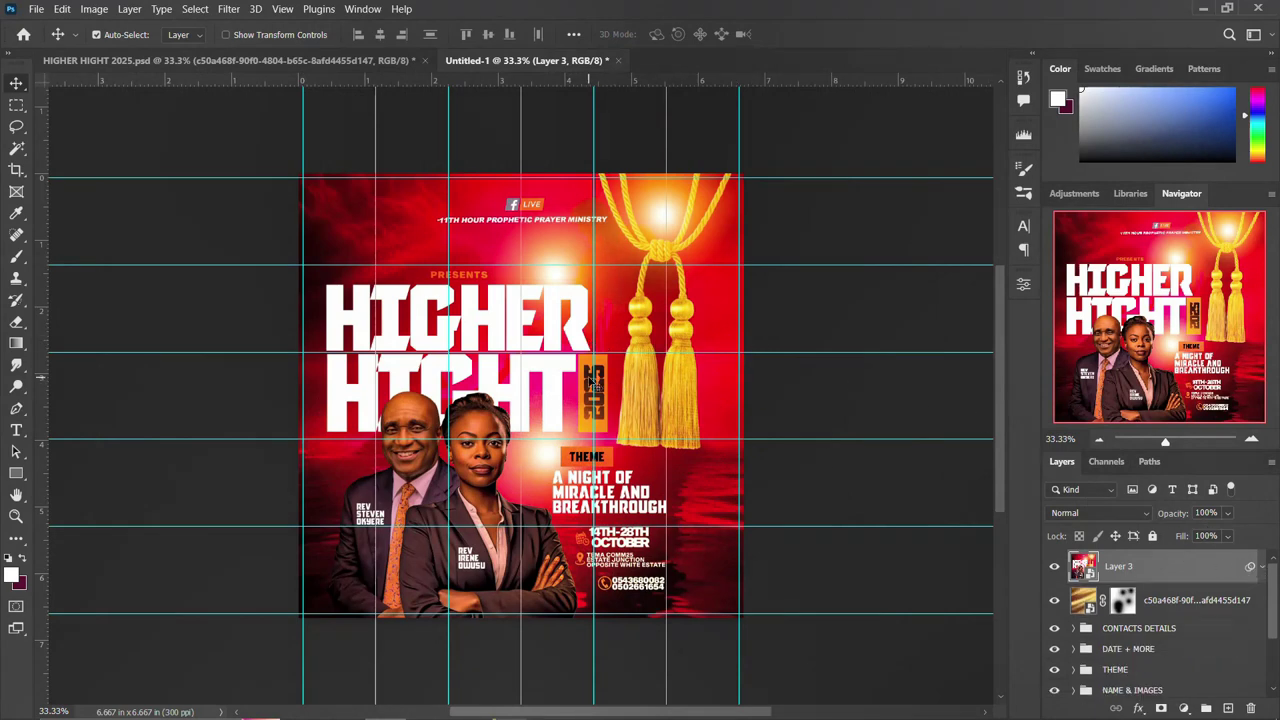